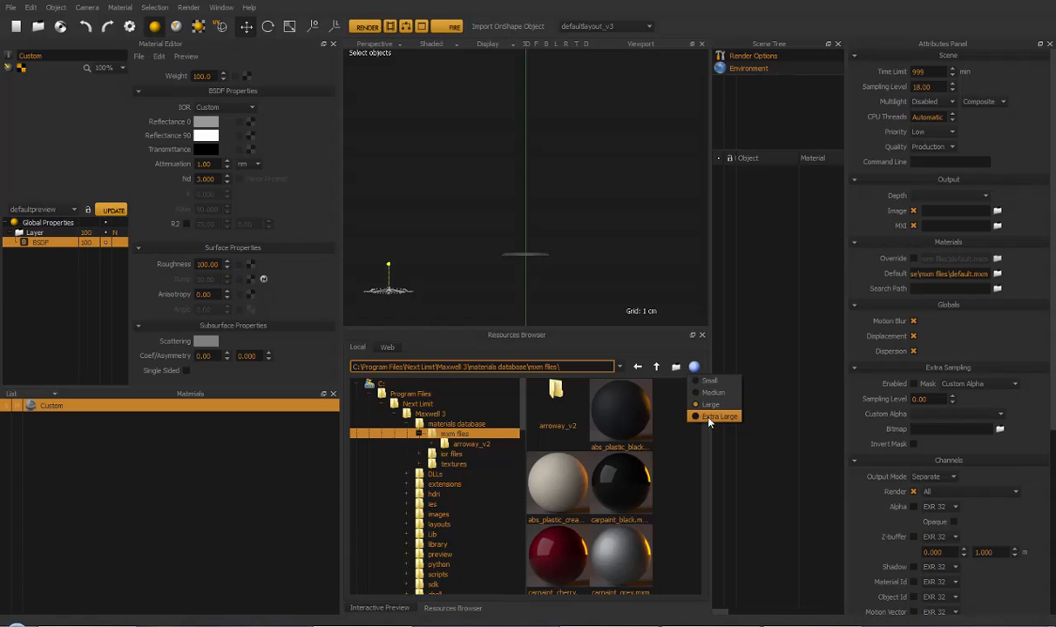
Set the Resources Browser thumbnail size to Large
click(707, 406)
click(694, 367)
click(711, 406)
Load the E:\MAXWELL\MXM folder into the local Resources Browser
click(675, 369)
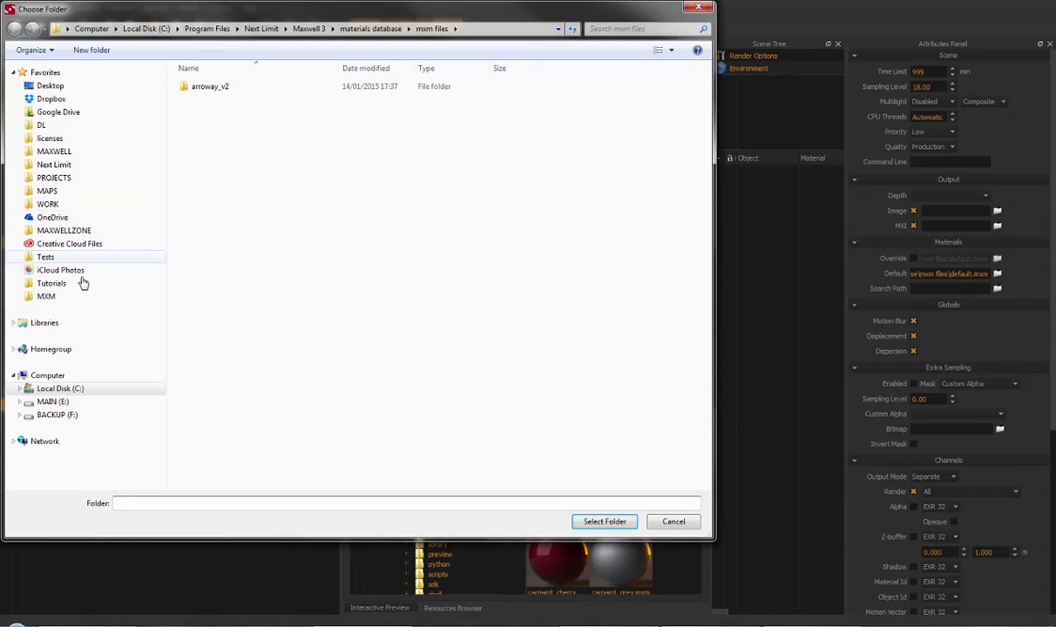
click(63, 296)
click(605, 521)
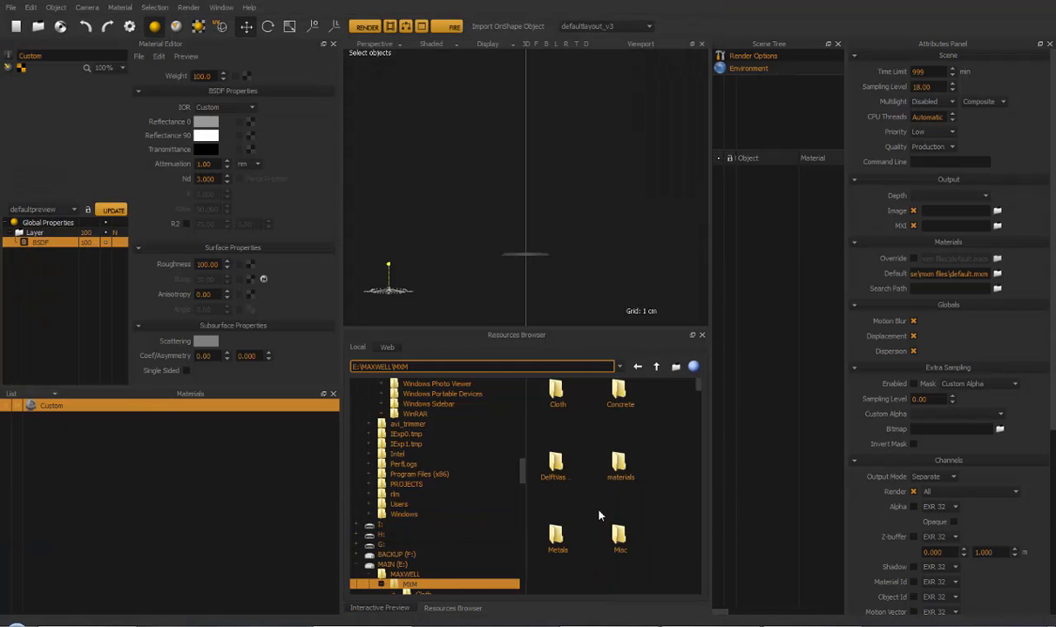
Look through the Metals and materials subfolders, and return to the Maxwell 3 mxm files folder
scroll(495, 446, down, 5)
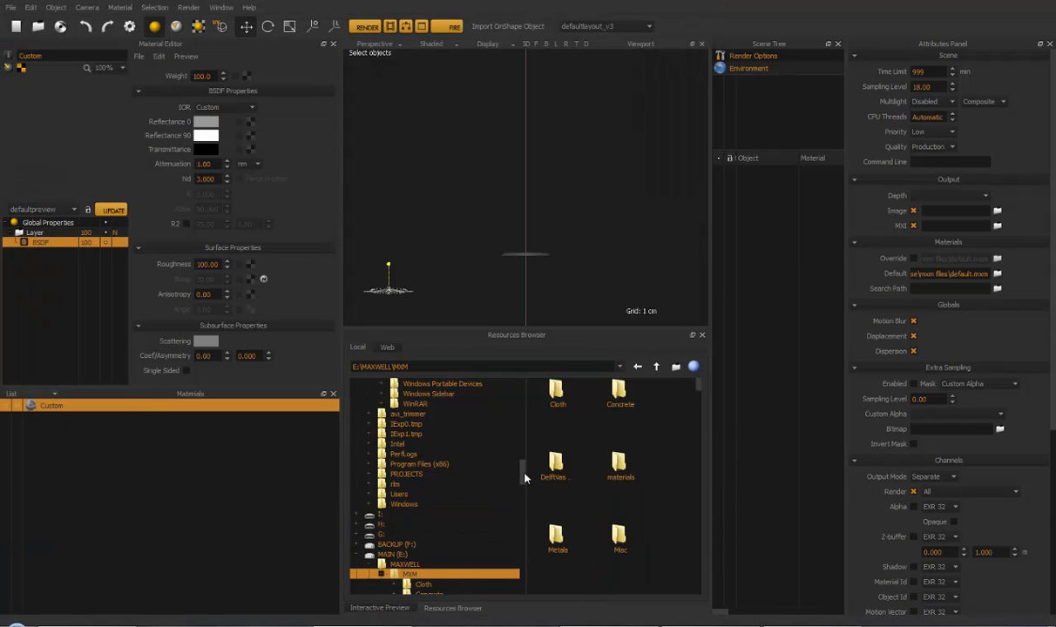
click(423, 485)
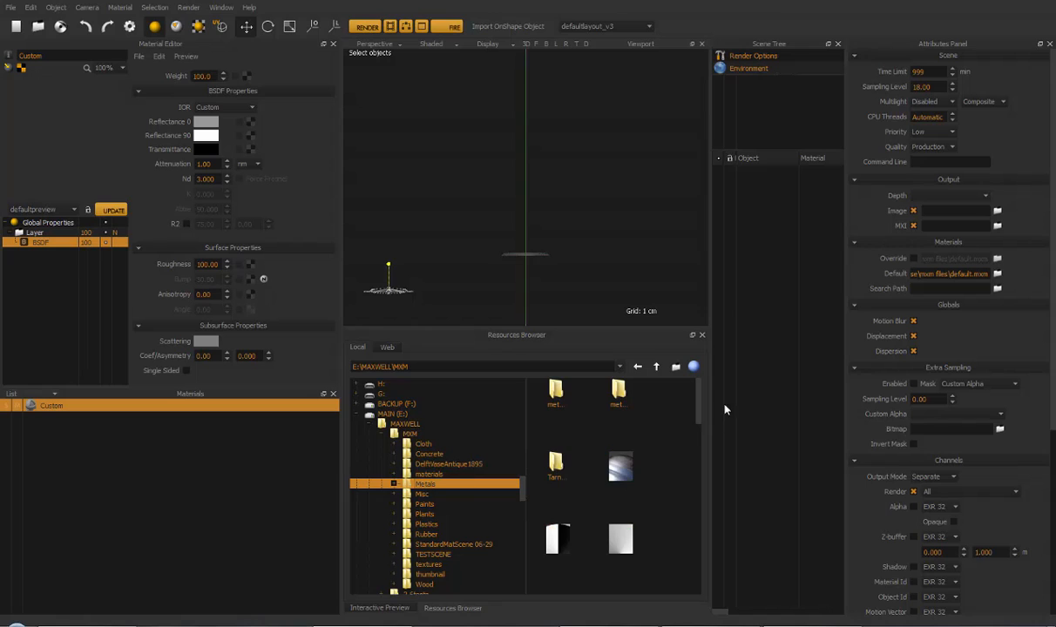
click(428, 474)
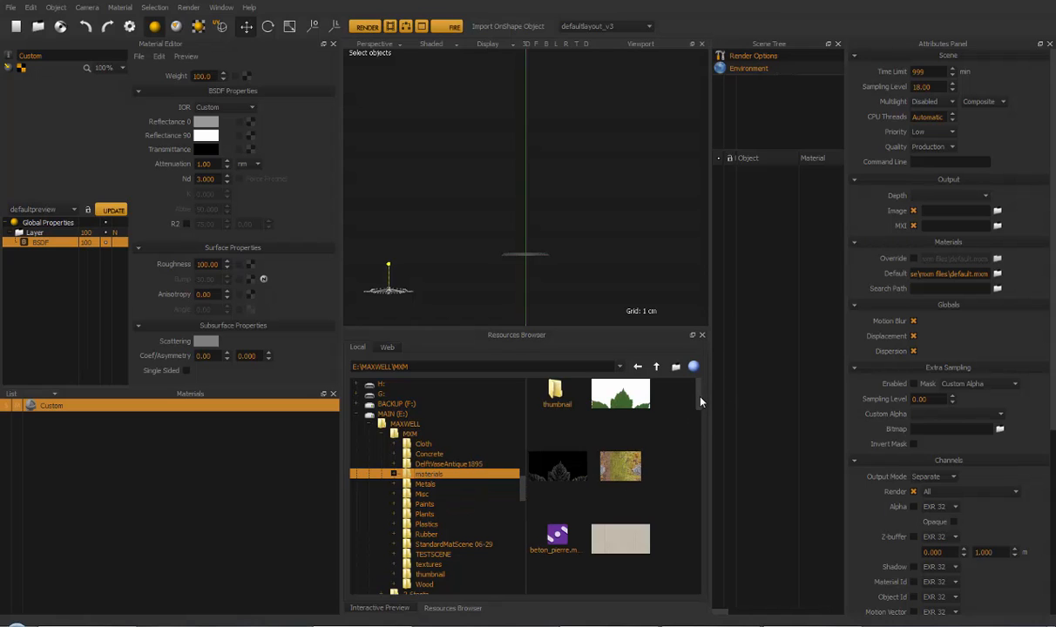
mouse_move(701, 401)
mouse_down()
mouse_move(698, 444)
mouse_move(700, 394)
mouse_up()
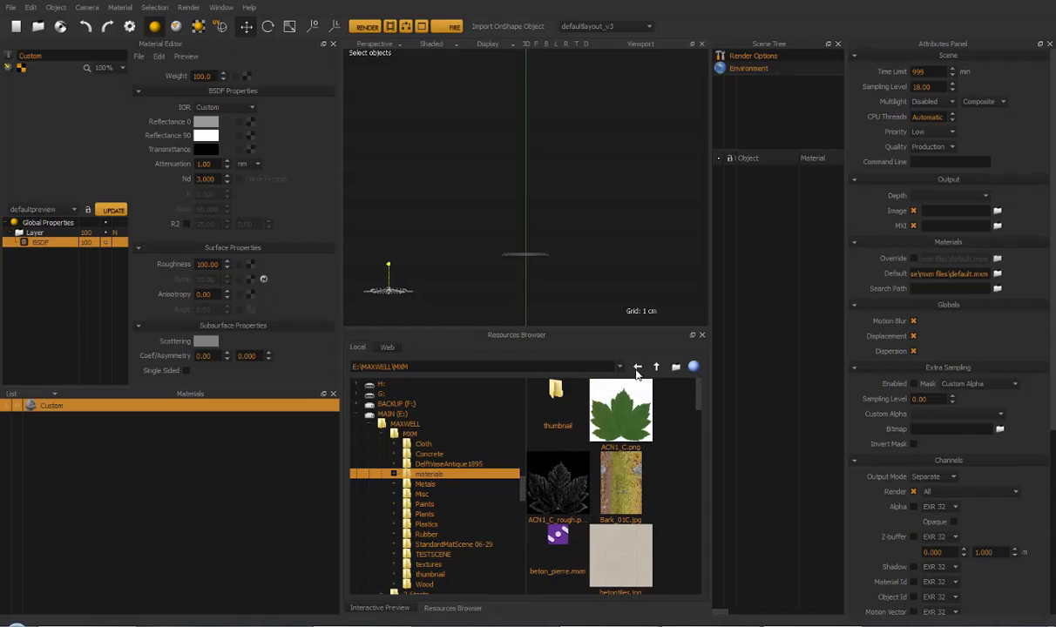
click(638, 369)
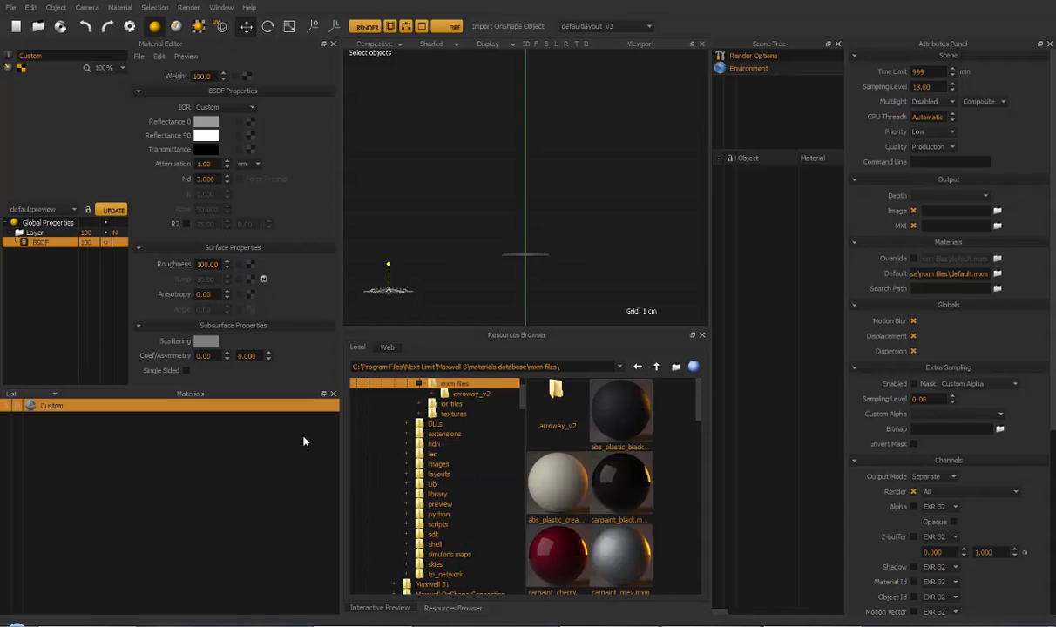
Add the abs_plastic_black material from the library to the scene's material list, keeping it as an MXM reference
drag(634, 409, 186, 480)
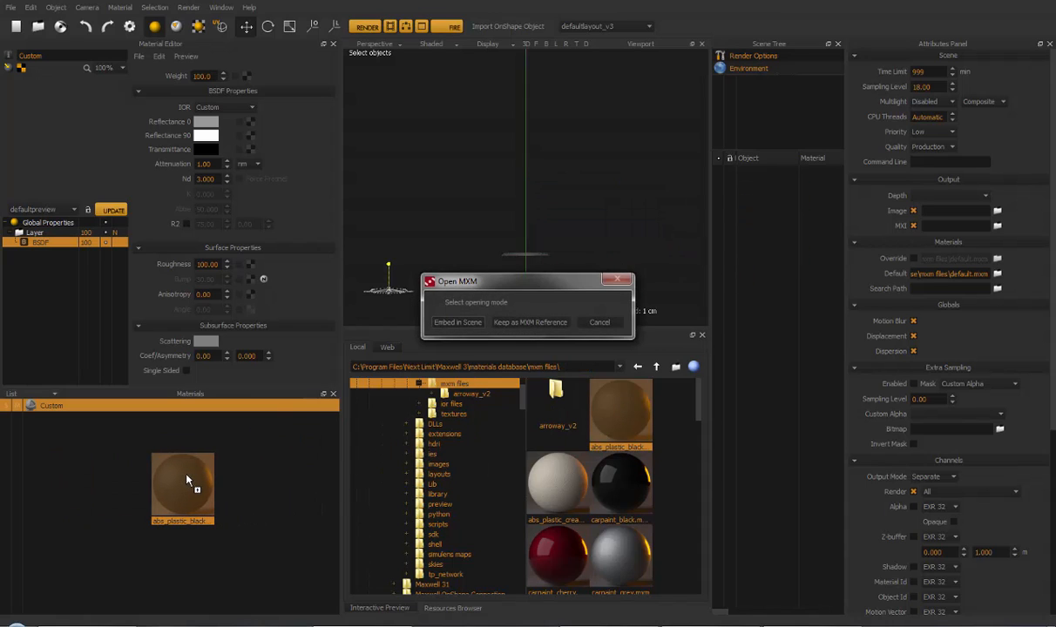
drag(520, 286, 497, 287)
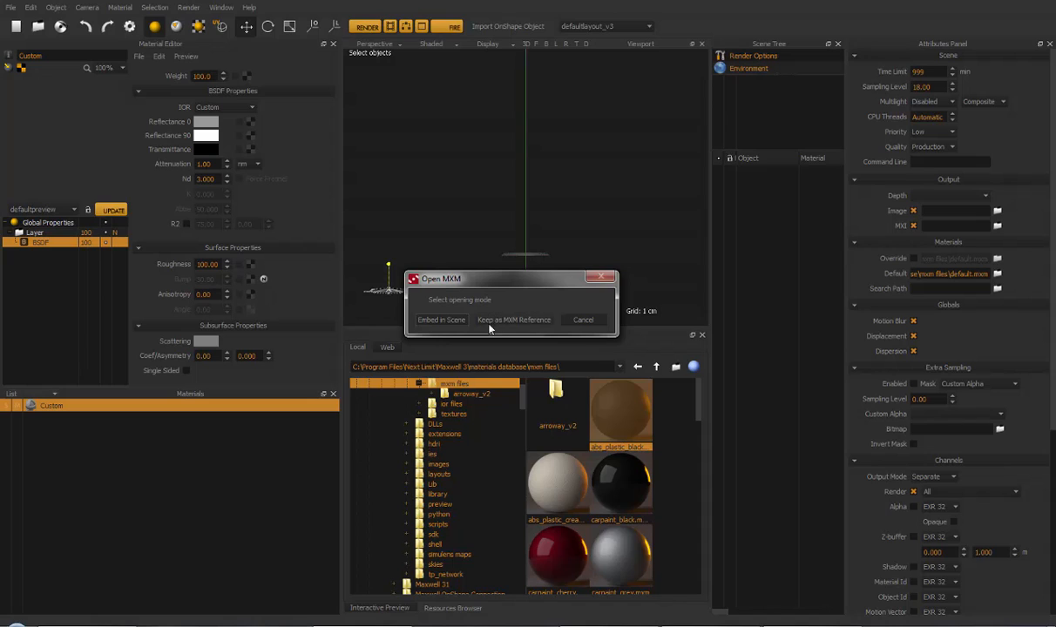
drag(485, 289, 459, 289)
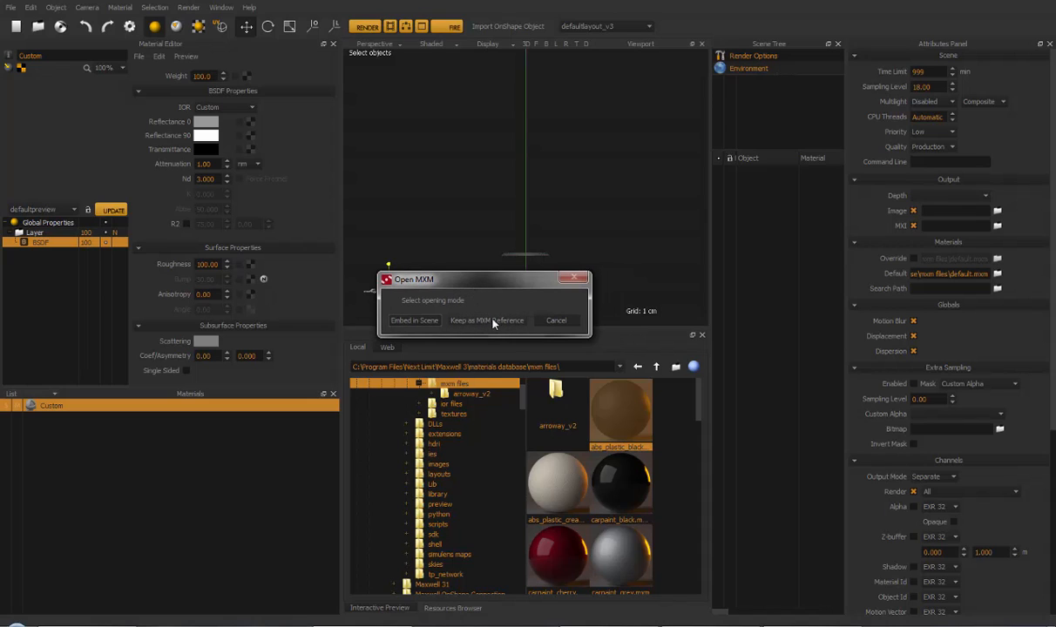
click(493, 322)
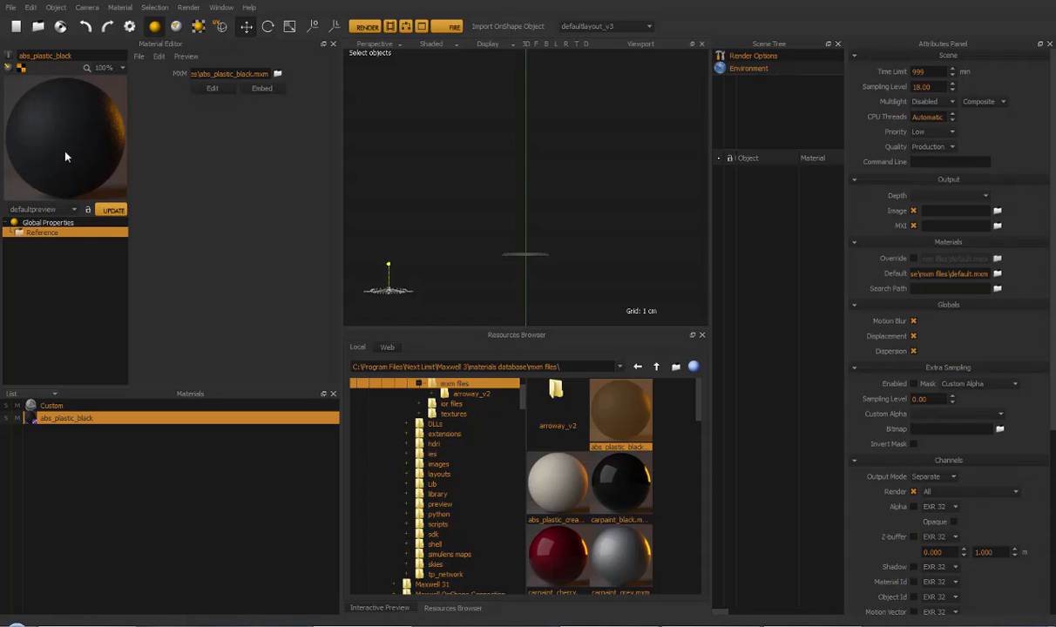
Examine the available preview scenes and the MXM file path of the referenced abs_plastic_black material
click(53, 212)
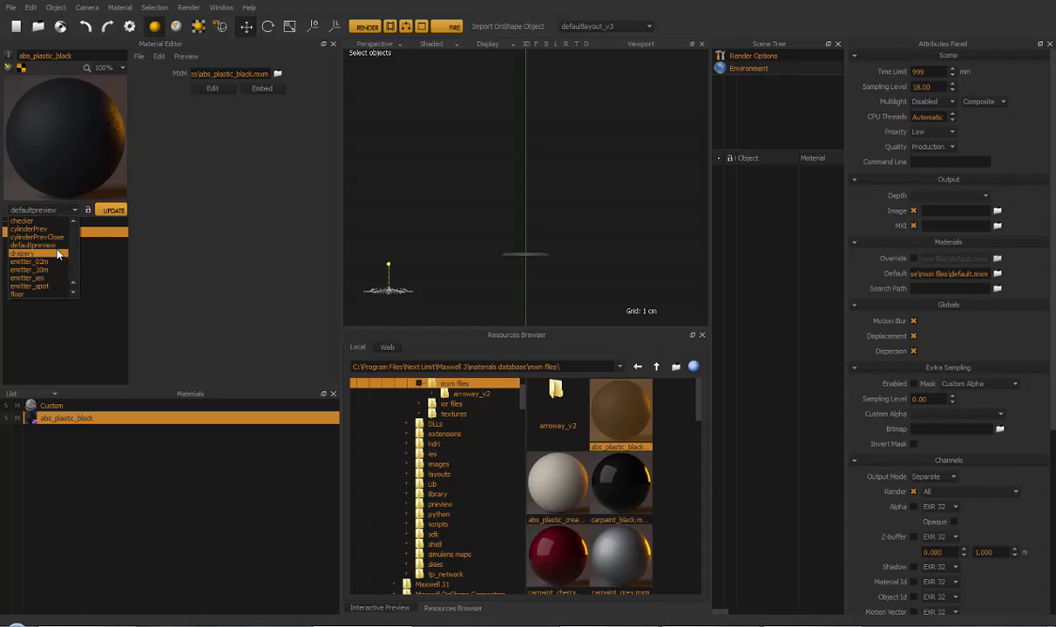
click(158, 190)
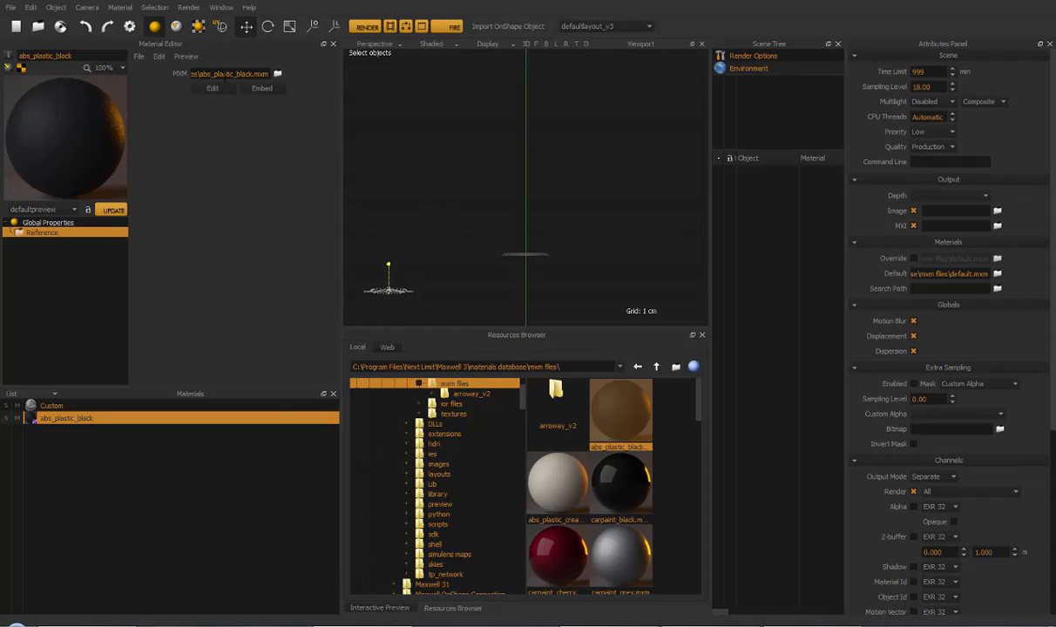
drag(224, 75, 278, 74)
click(228, 74)
drag(249, 75, 222, 75)
click(246, 75)
Open the referenced abs_plastic_black material in its standalone editor, examine its layers and BSDF properties, and close the editor
click(213, 90)
drag(396, 40, 368, 78)
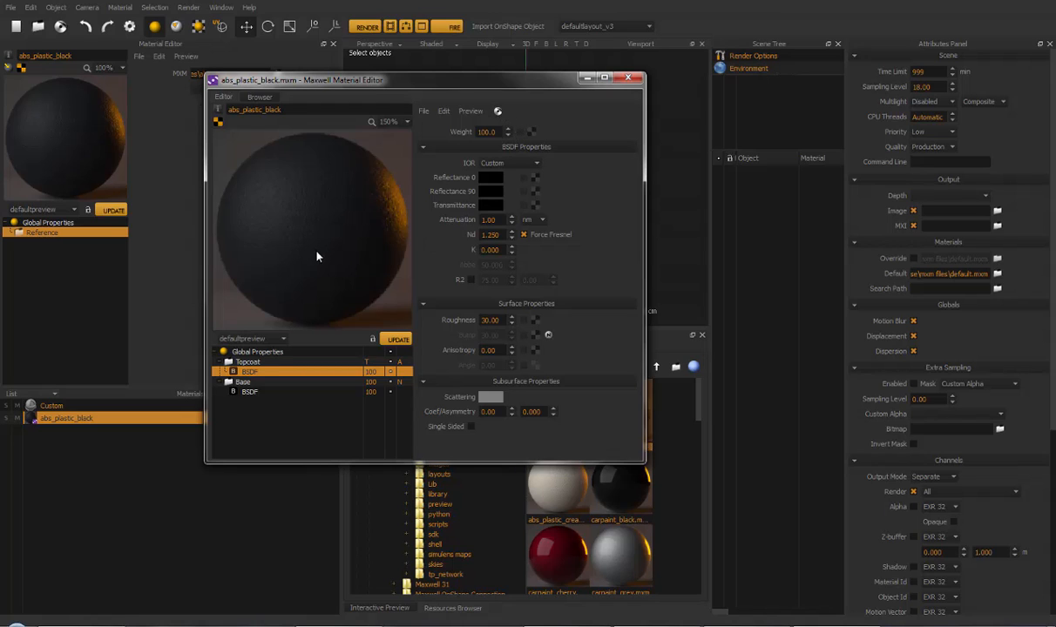
drag(464, 87, 435, 42)
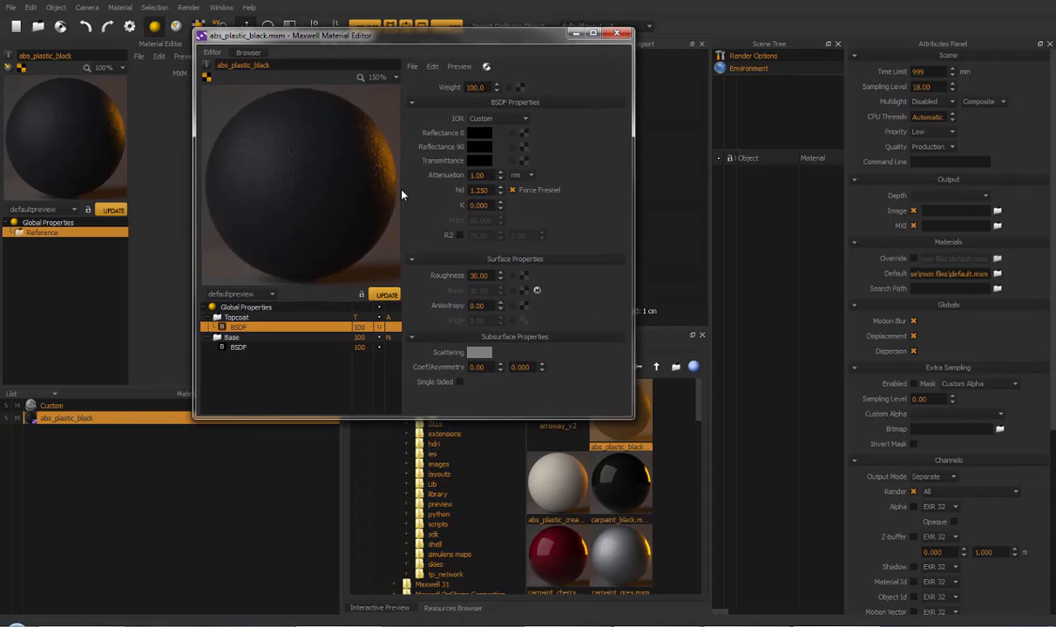
drag(429, 41, 412, 42)
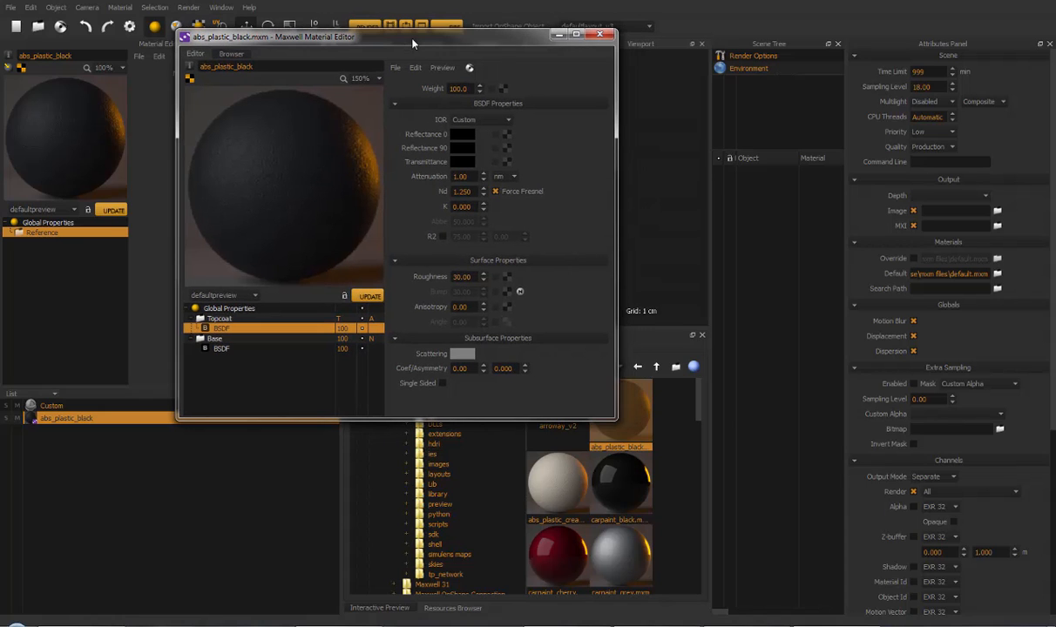
click(599, 36)
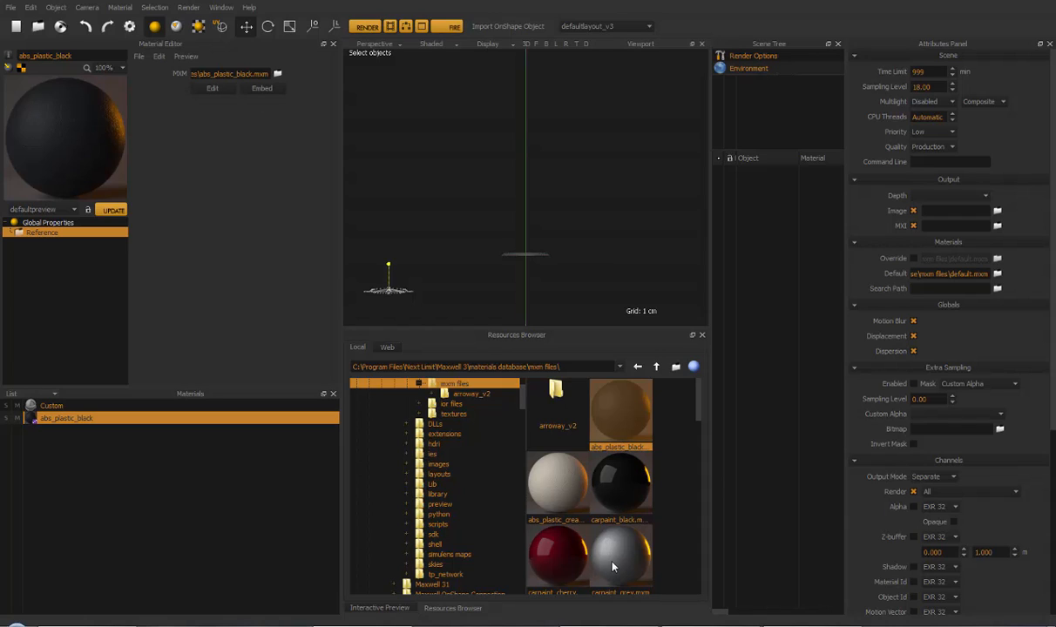
Reopen and close the standalone editor for abs_plastic_black, and embed the referenced material in the scene
scroll(523, 403, up, 1)
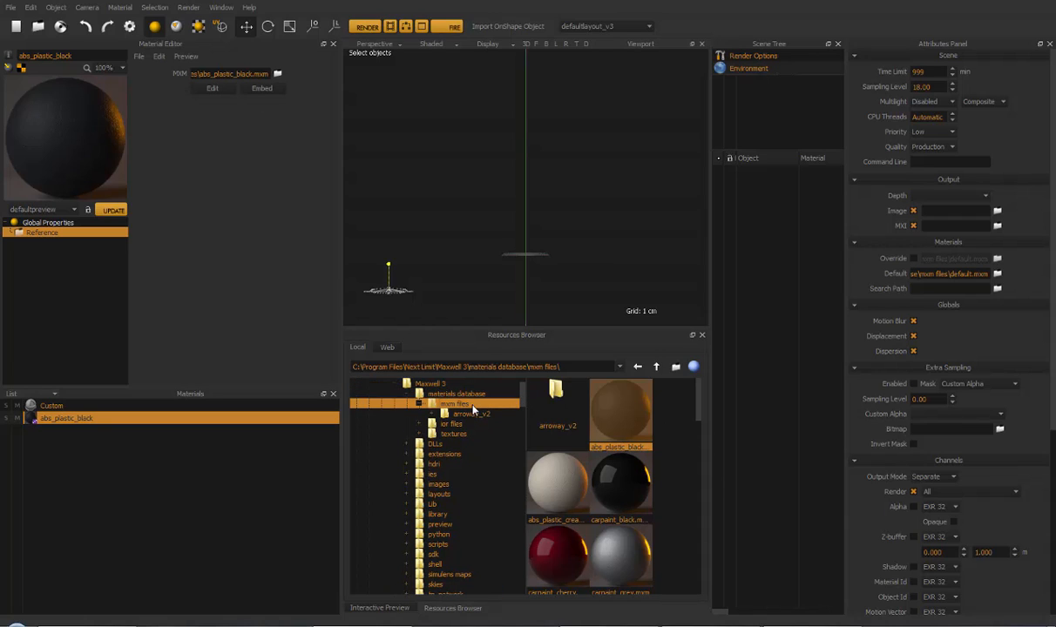
click(232, 89)
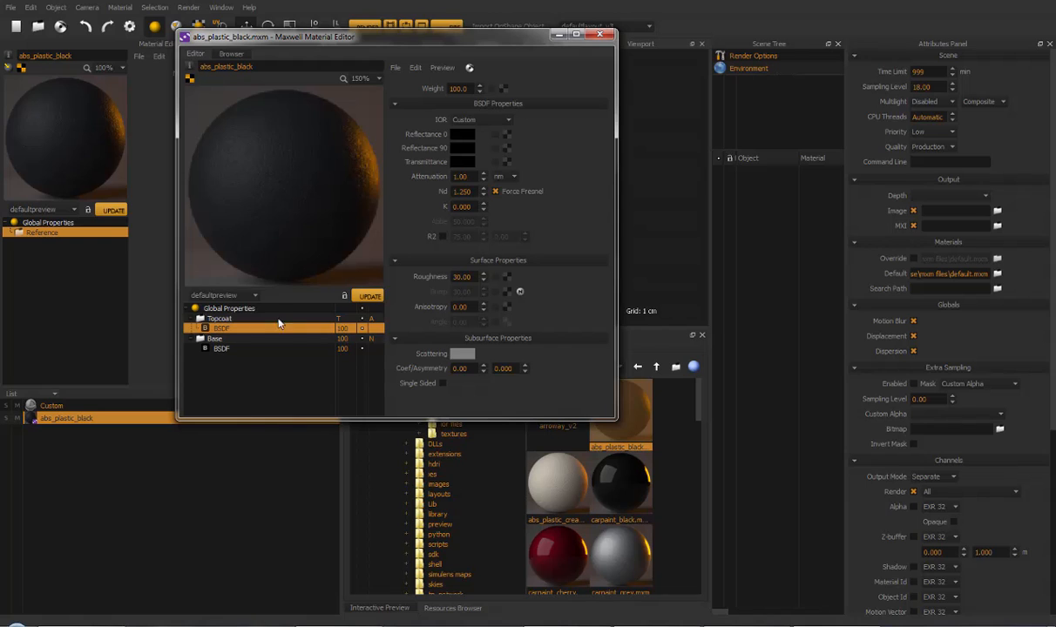
click(600, 35)
click(267, 89)
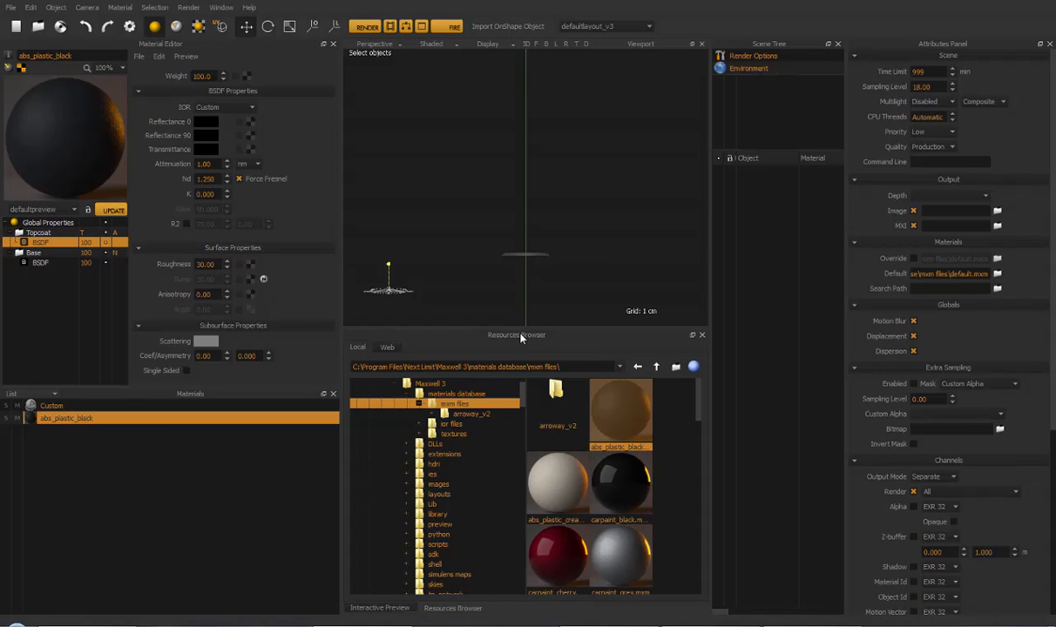
Open the online material search, view the Maxwell Render resources website in the browser, and return to Maxwell Studio
click(387, 348)
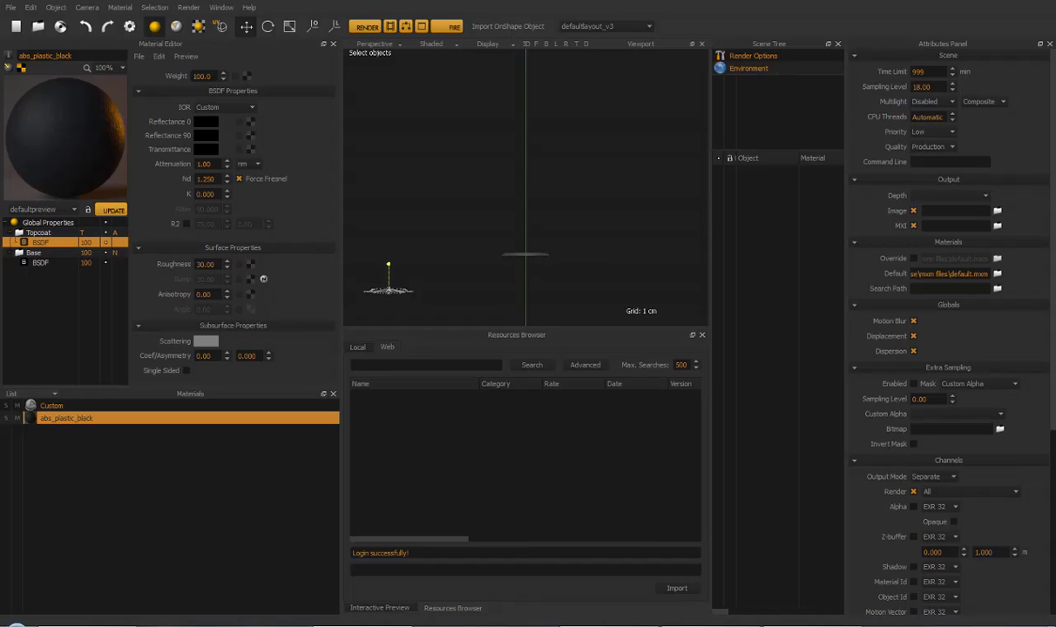
key(alt+Tab)
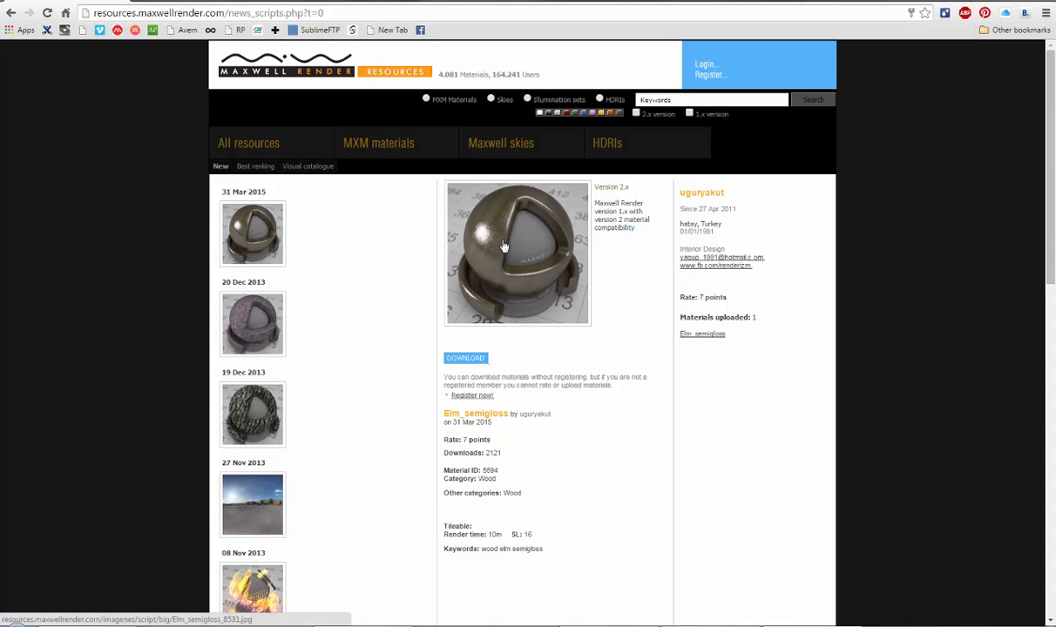
click(355, 626)
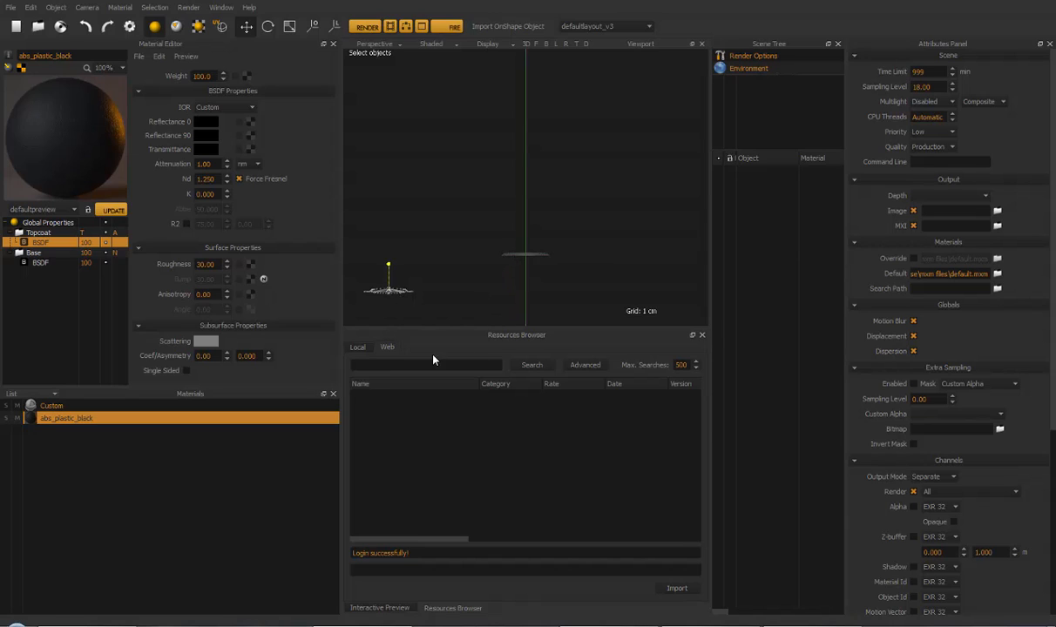
Search the online material library for "roof" and look through the results
click(394, 366)
text(roof)
key(Return)
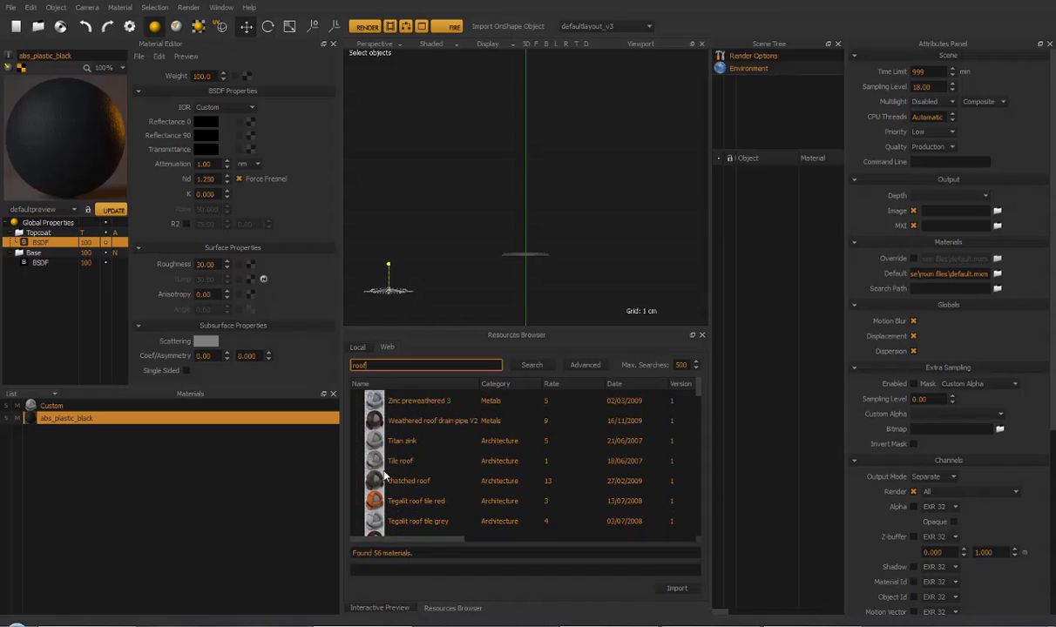
scroll(698, 392, down, 3)
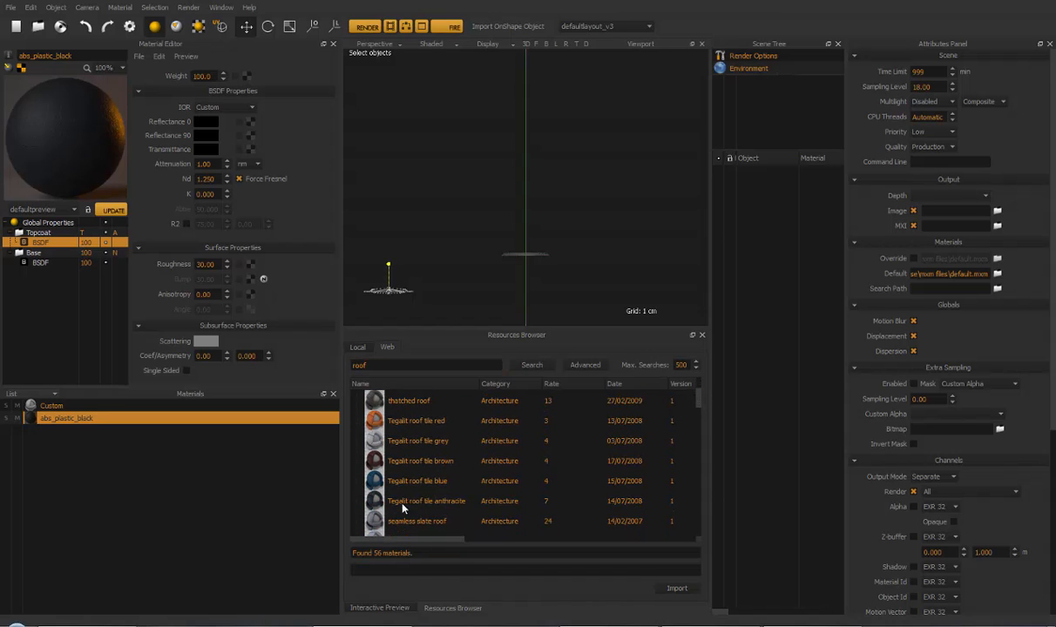
mouse_move(700, 398)
mouse_down()
mouse_move(700, 409)
mouse_move(701, 386)
mouse_up()
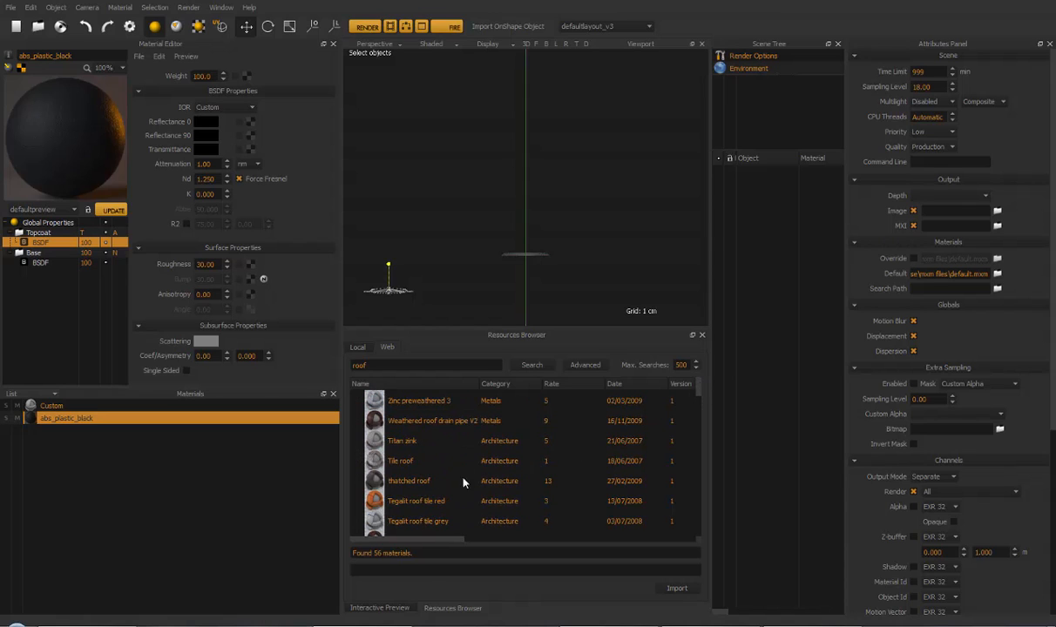
Sort the roof materials by date, newest first, and finally by rating with the highest rated first
click(562, 386)
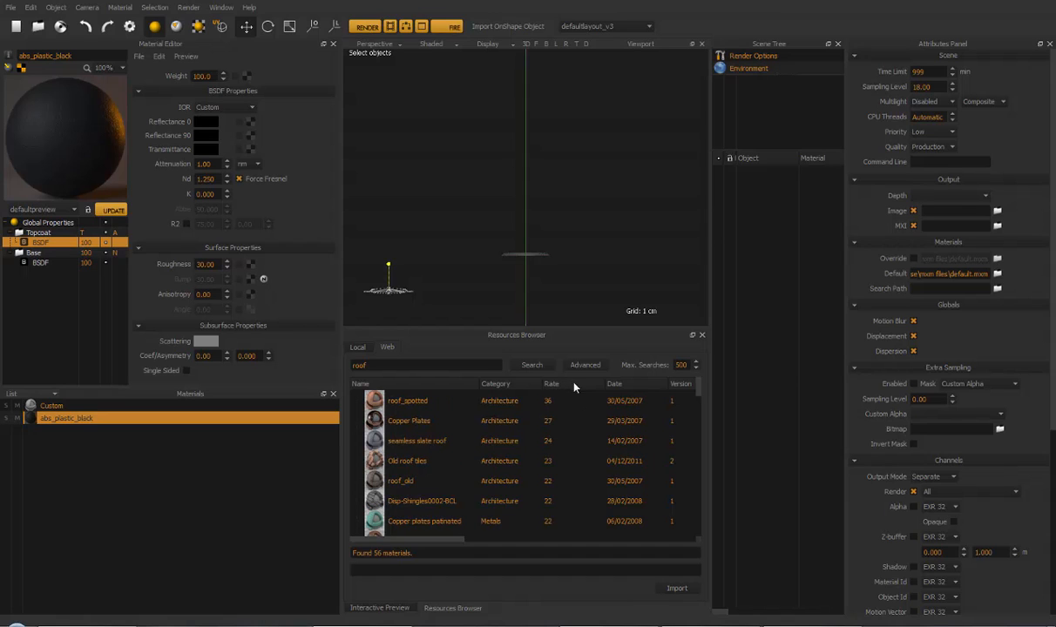
click(628, 385)
click(628, 385)
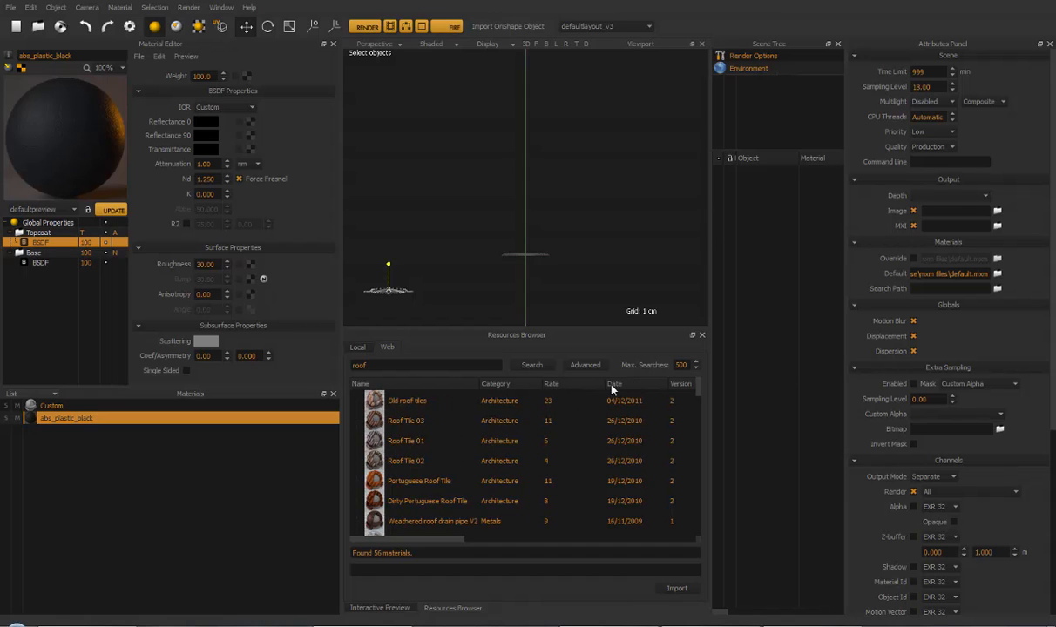
click(562, 386)
click(562, 386)
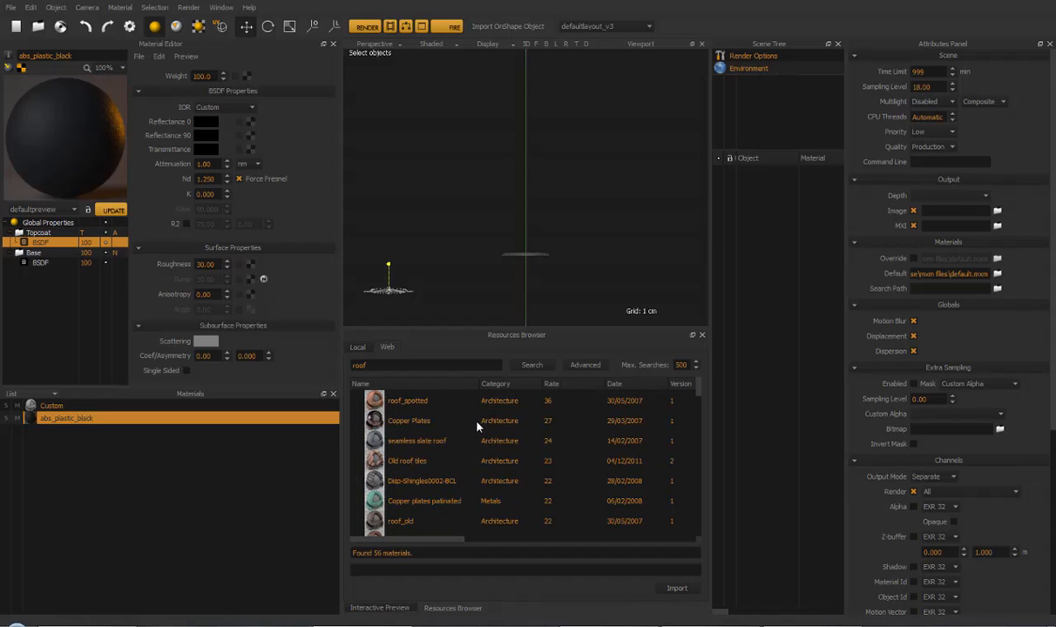
Preview the roof_spotted and Copper Plates materials, moving the preview window clear of the screen corner
click(368, 401)
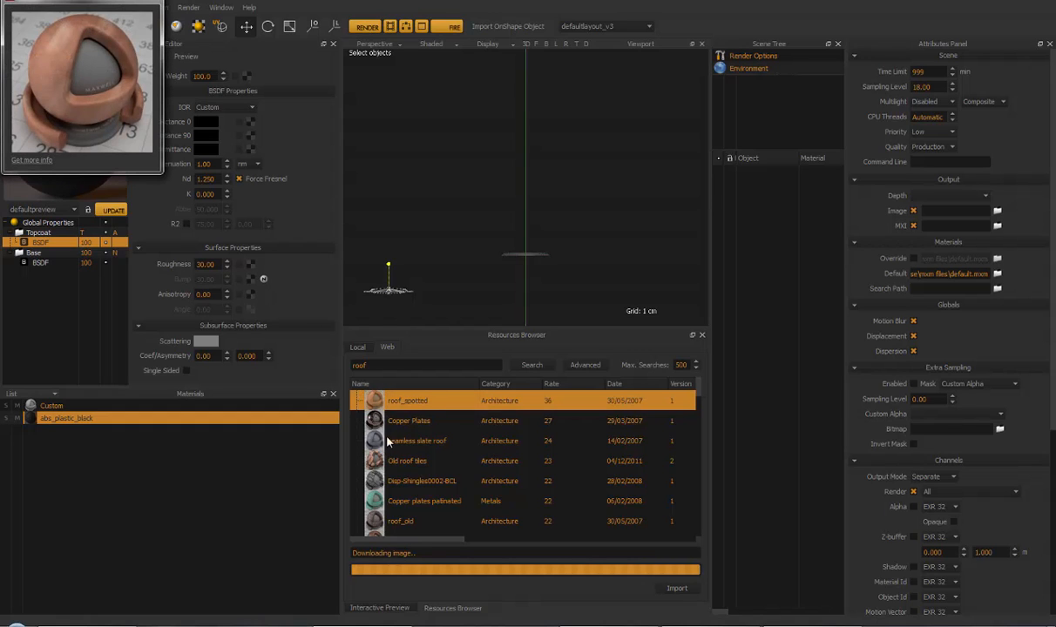
drag(73, 1, 210, 137)
click(382, 420)
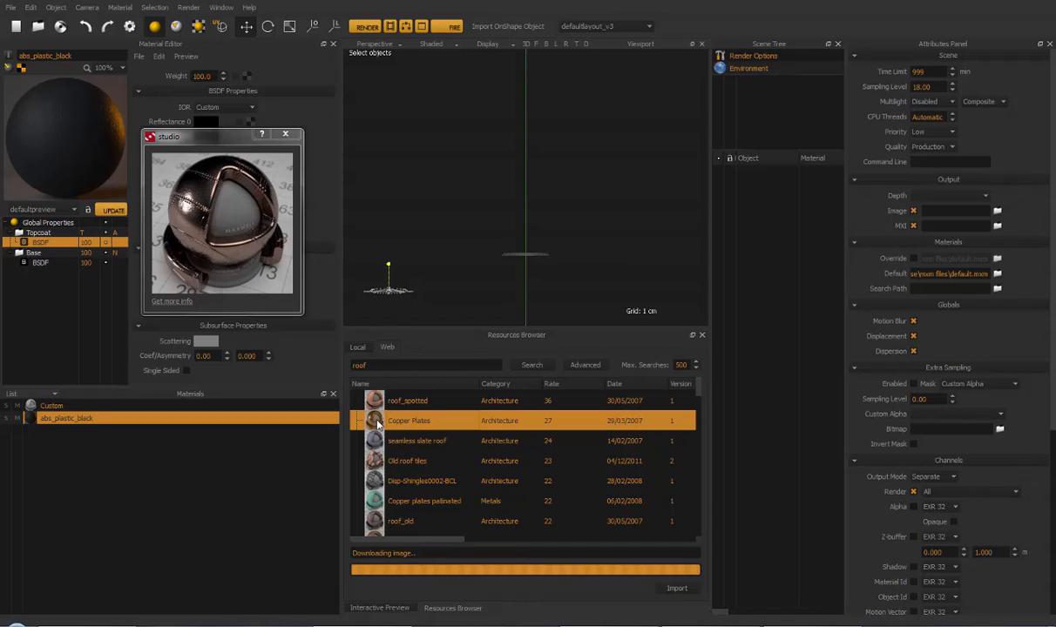
Import the Copper Plates material into the scene's material list as an MXM reference, and close its preview window
drag(379, 424, 118, 464)
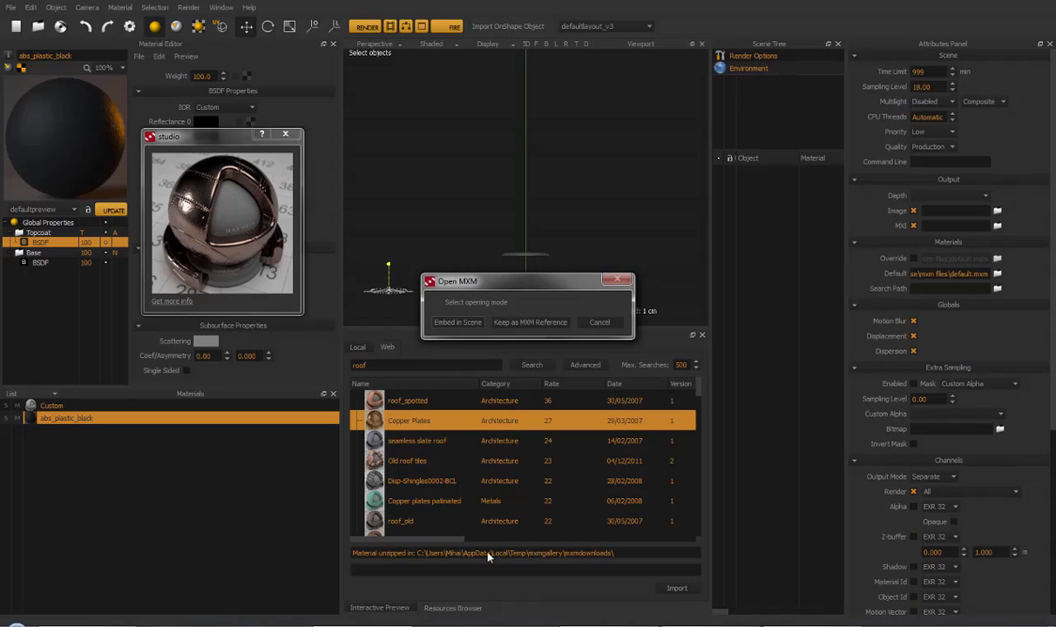
drag(522, 277, 433, 337)
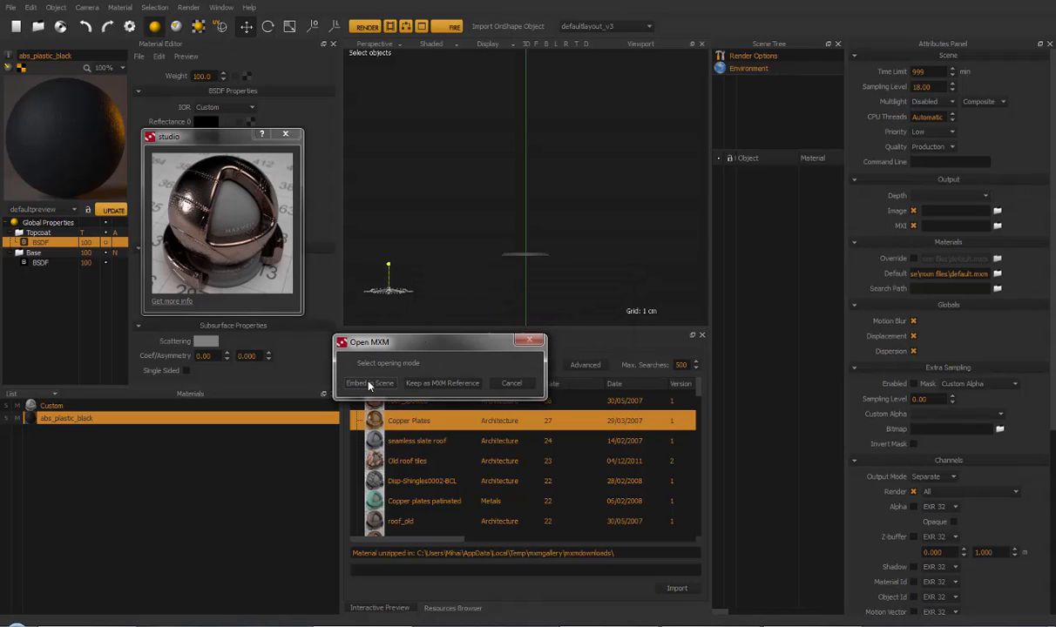
click(438, 386)
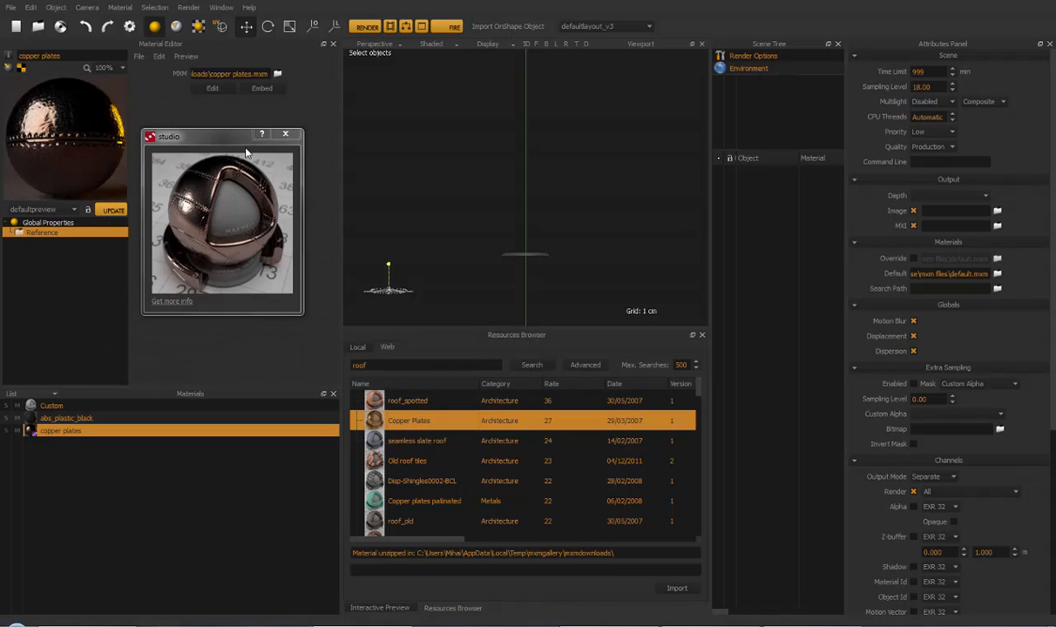
click(286, 135)
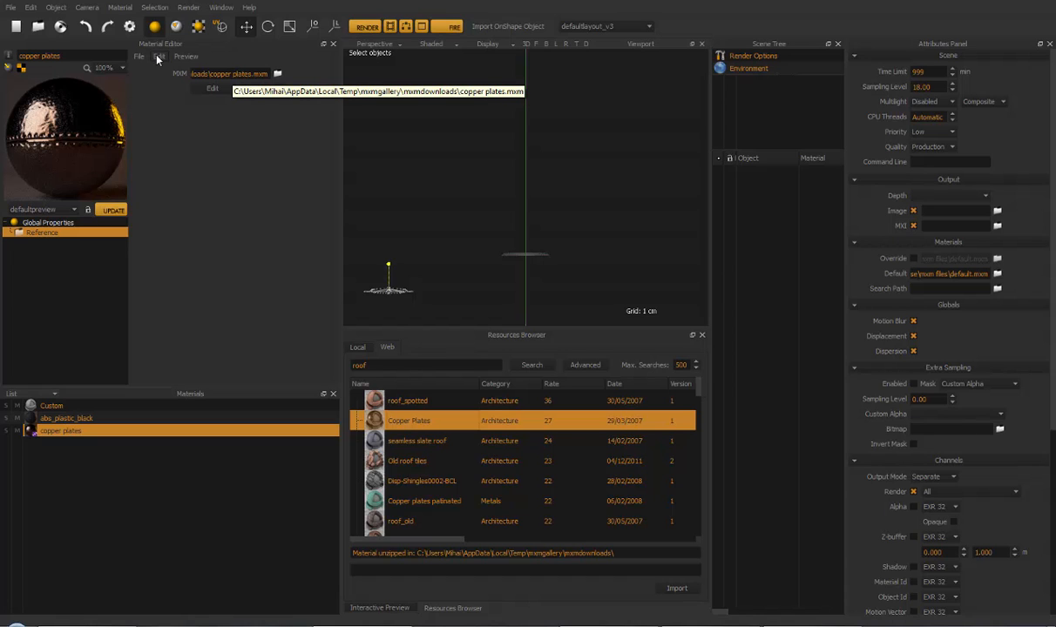
Review the MXM Gallery download settings in the preferences and the file path referenced by the copper plates material
click(130, 26)
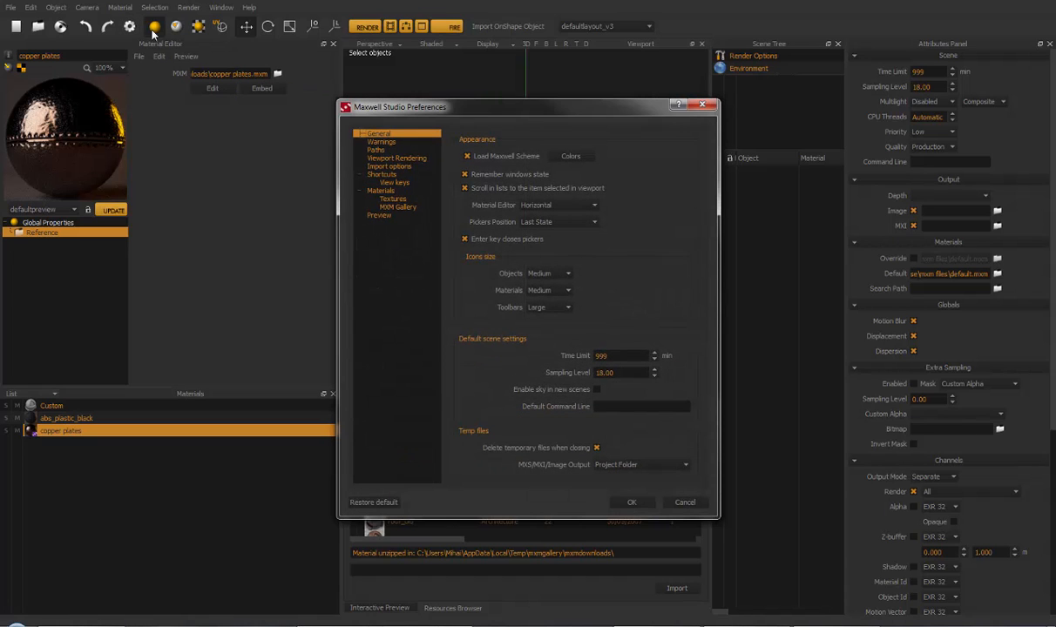
drag(512, 114, 410, 115)
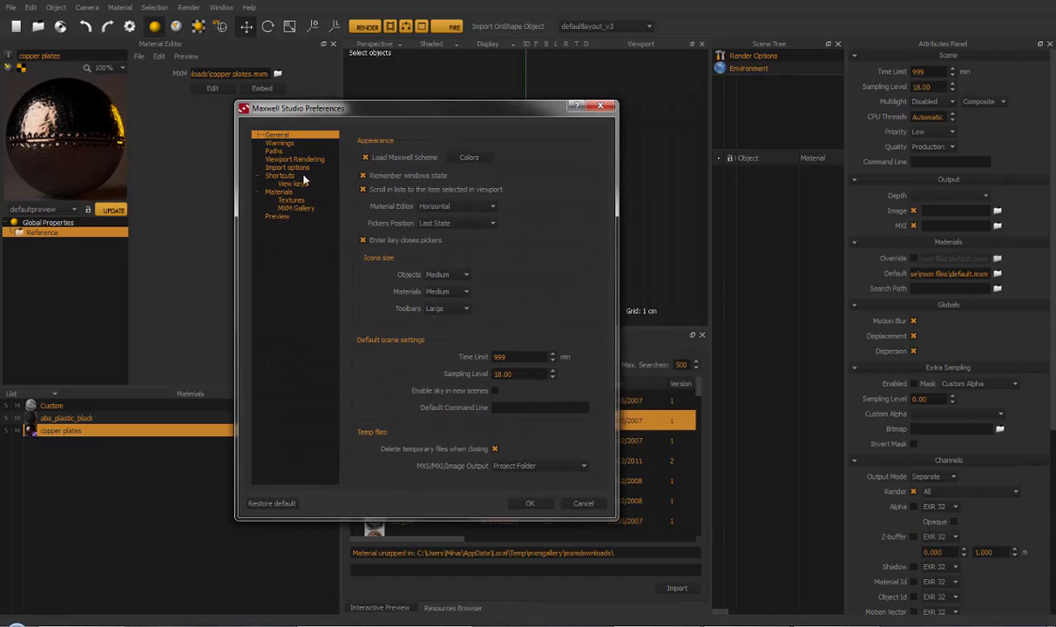
click(296, 209)
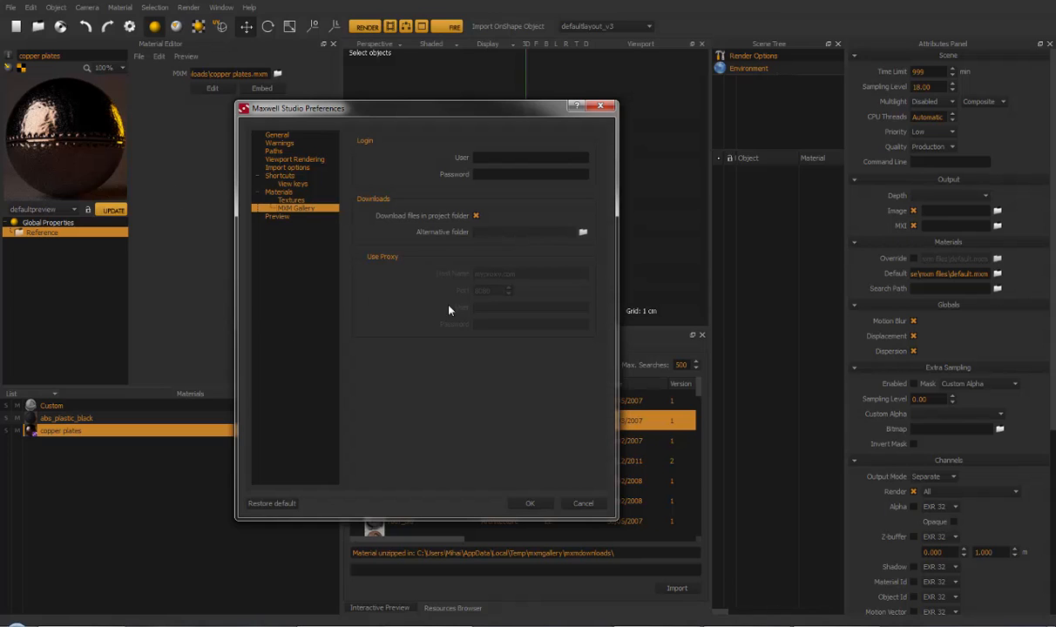
click(596, 505)
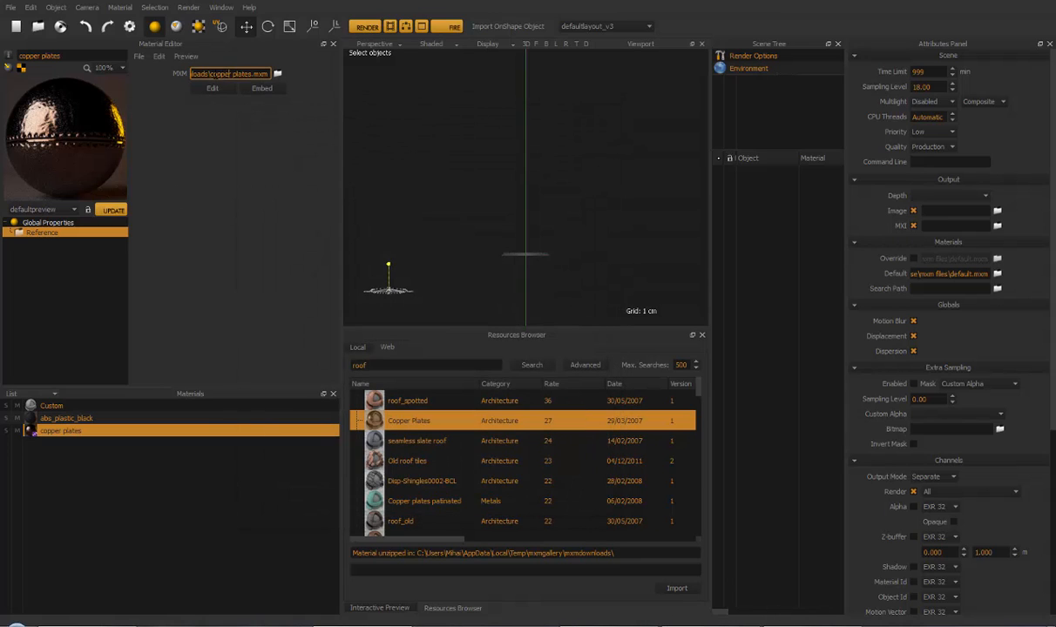
drag(232, 74, 266, 75)
click(217, 74)
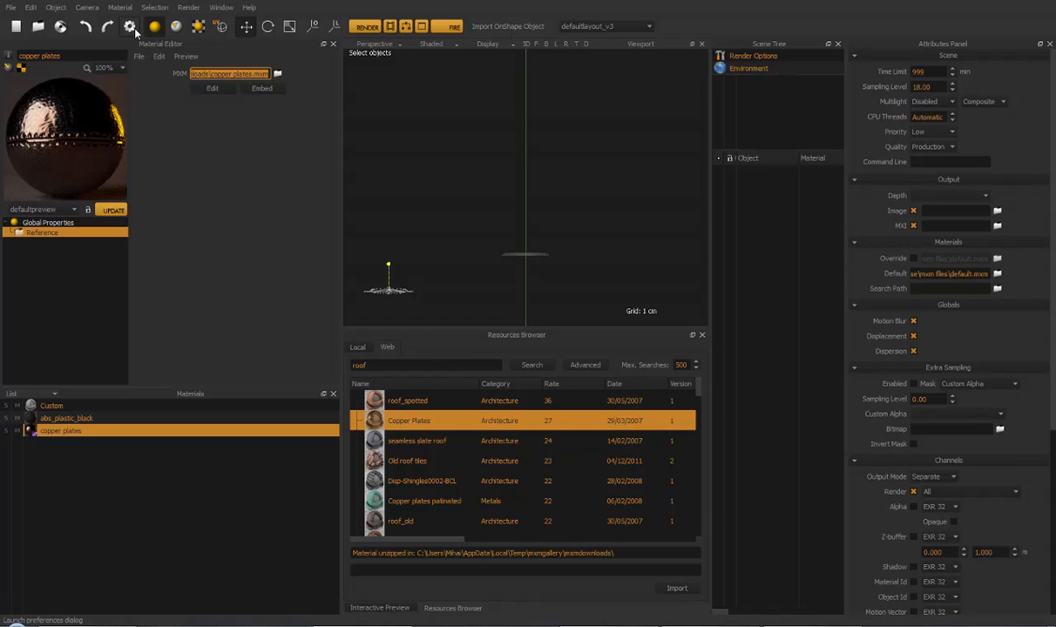
Try turning off downloading MXM Gallery files in the project folder, and discard the preference changes
click(130, 27)
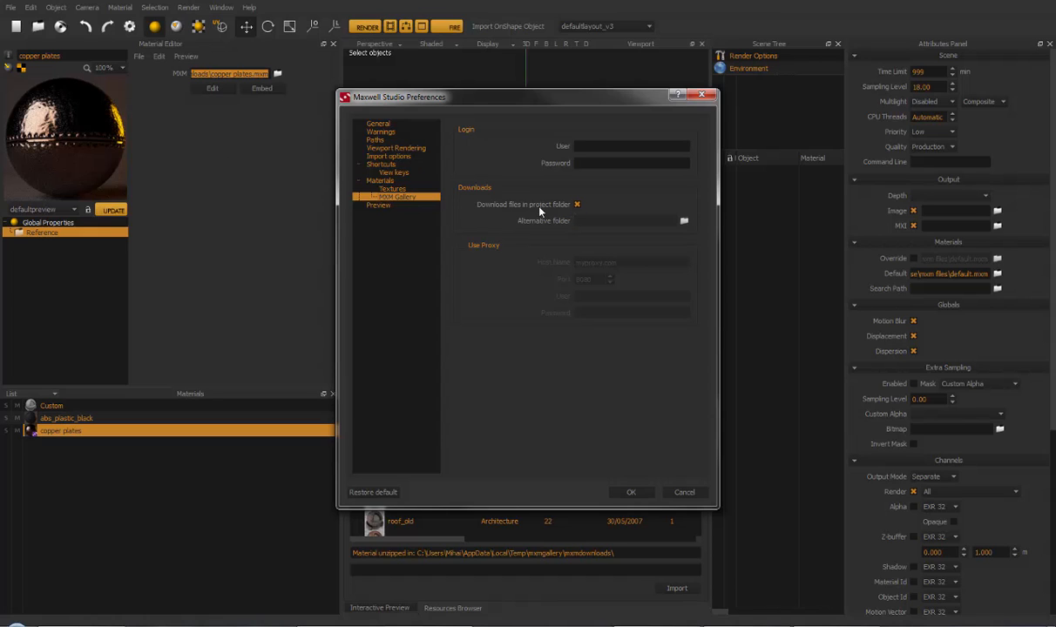
click(577, 205)
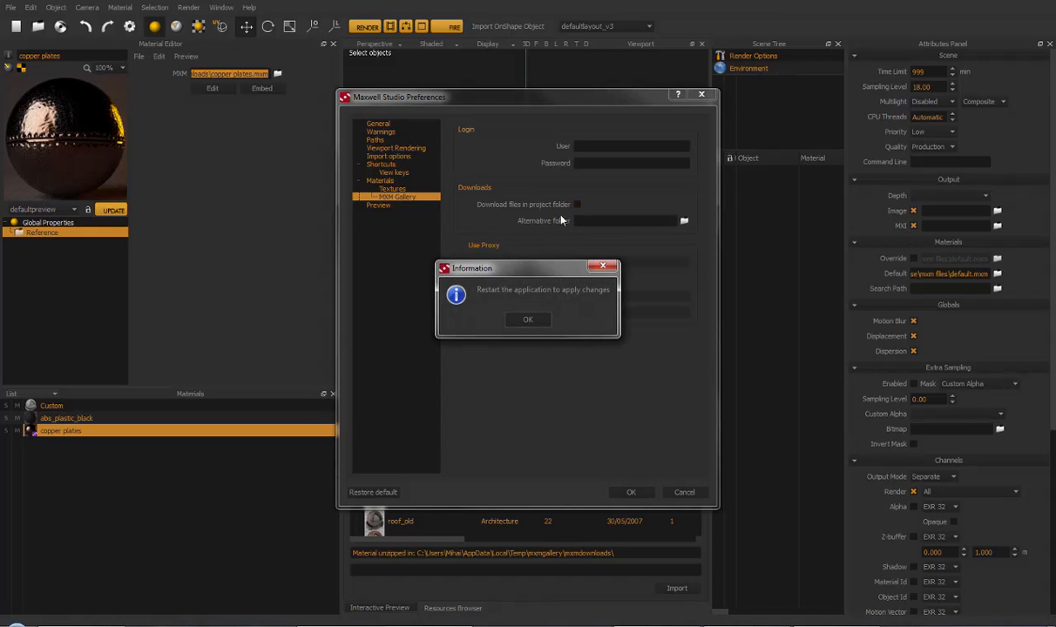
click(537, 327)
drag(528, 99, 483, 104)
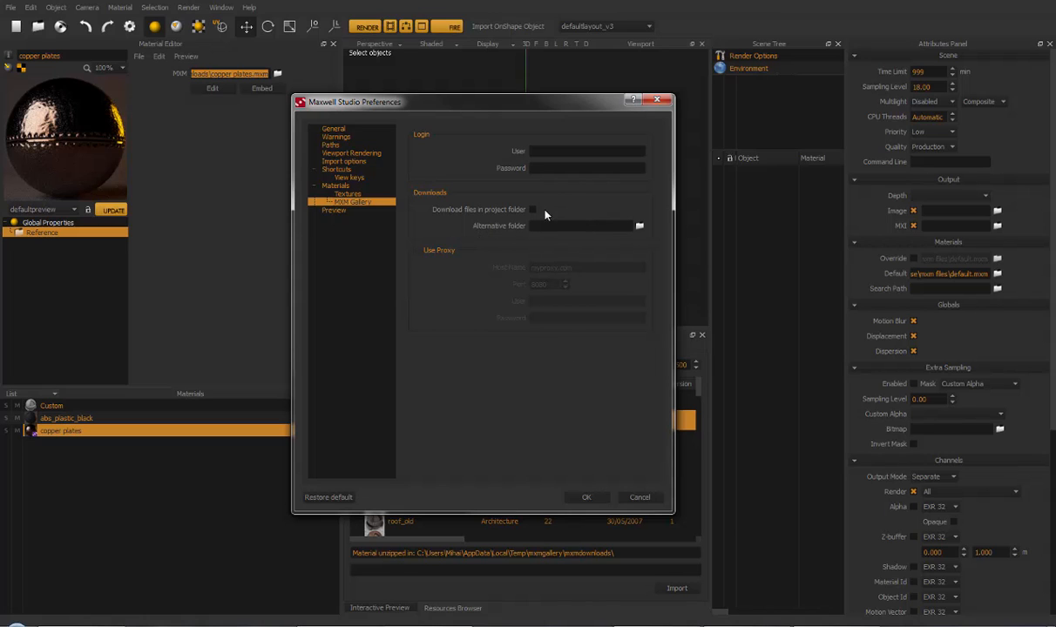
click(639, 498)
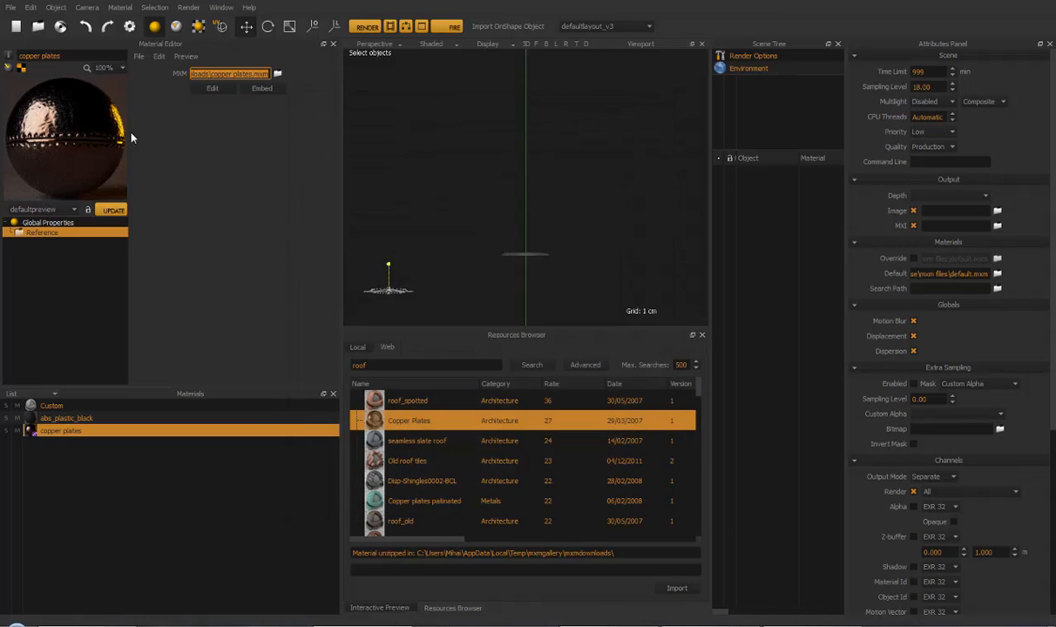
Embed the referenced copper plates material into the scene and update its preview
click(263, 89)
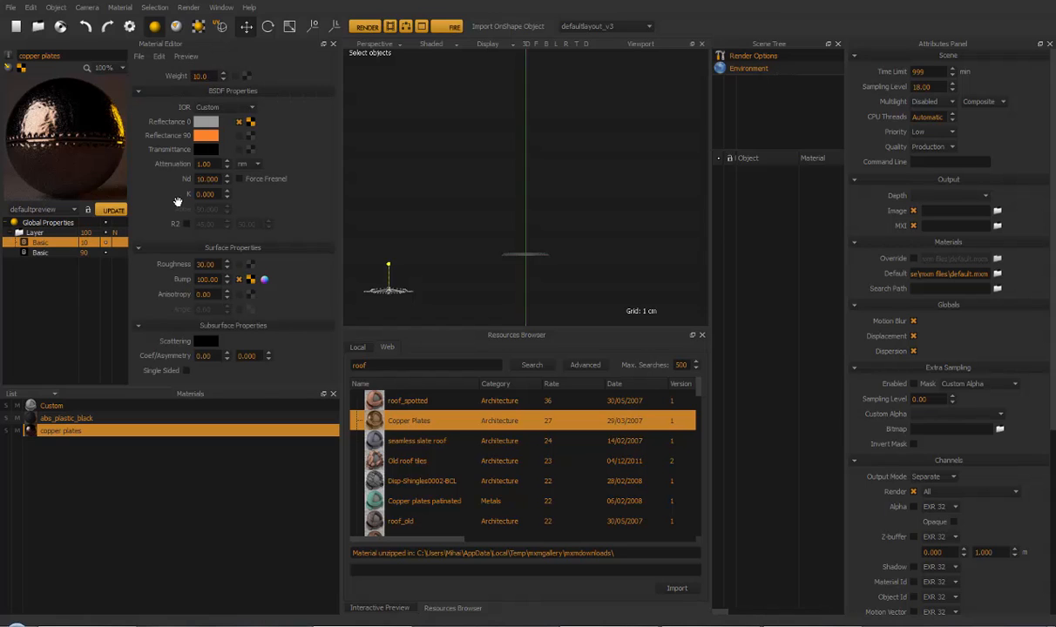
click(112, 210)
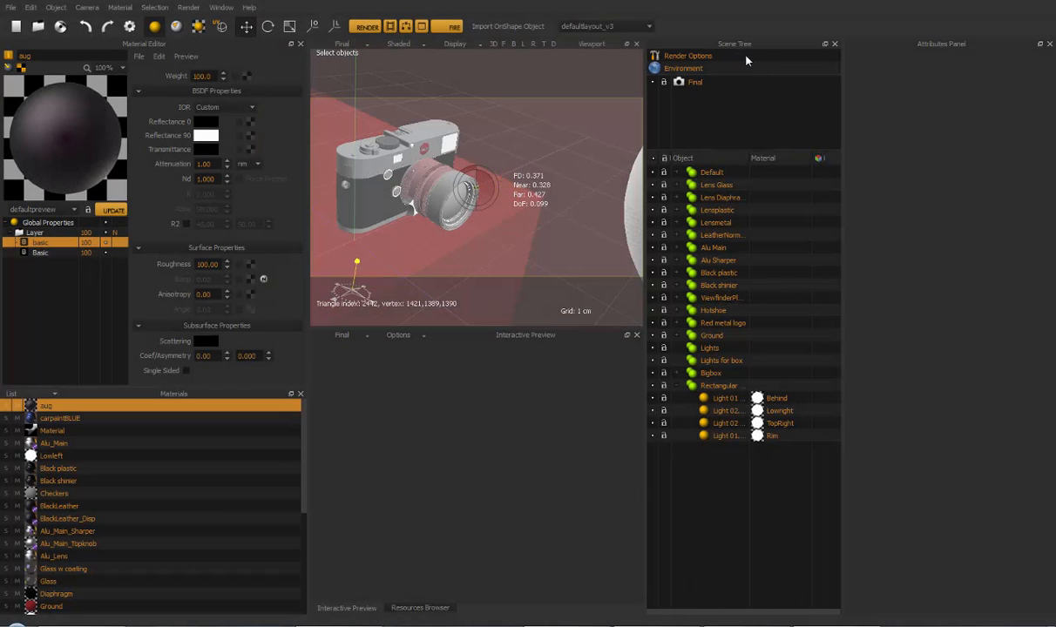
Review the attributes of the render options, the environment and the Final camera in the scene tree
click(688, 56)
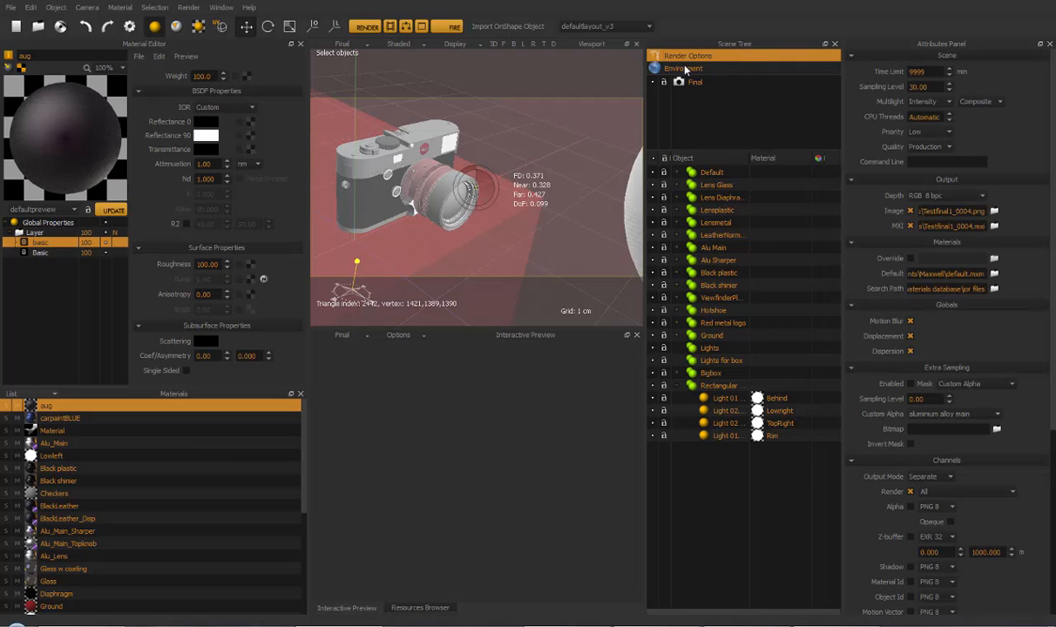
click(651, 69)
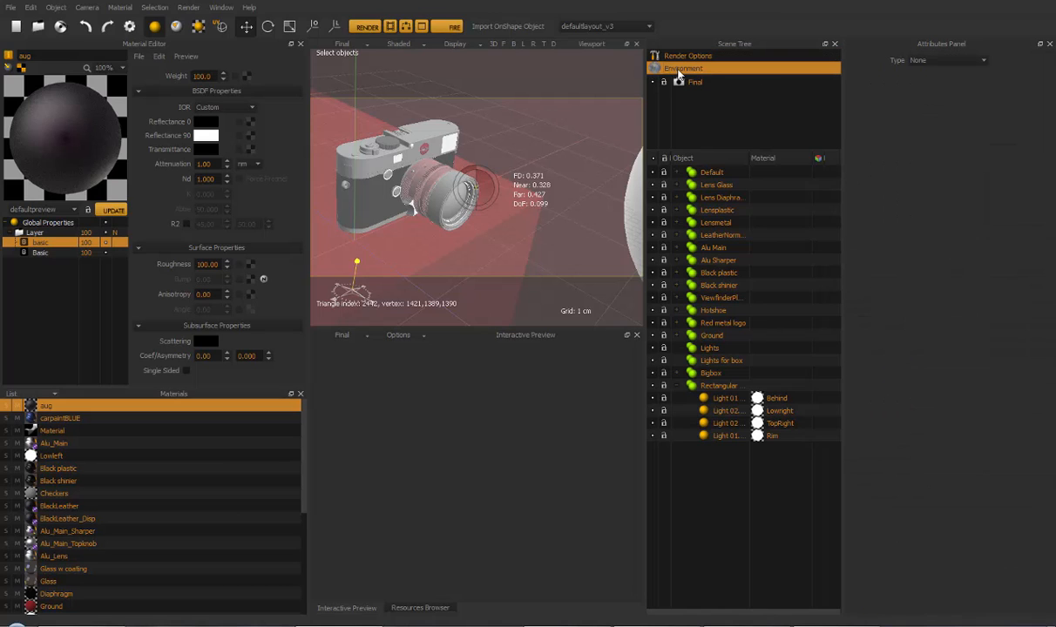
click(692, 57)
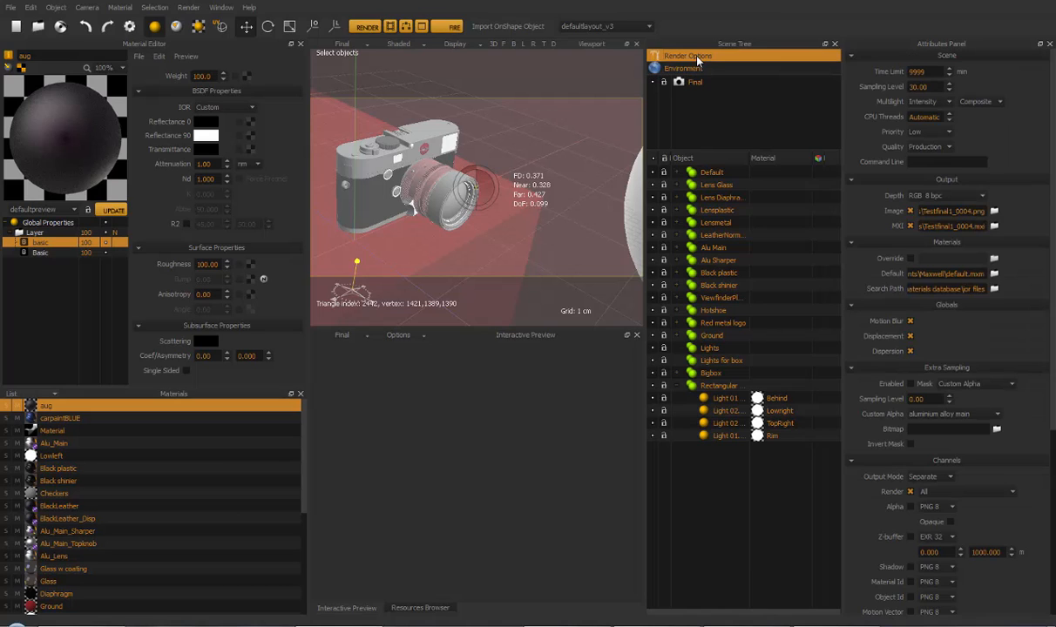
click(686, 70)
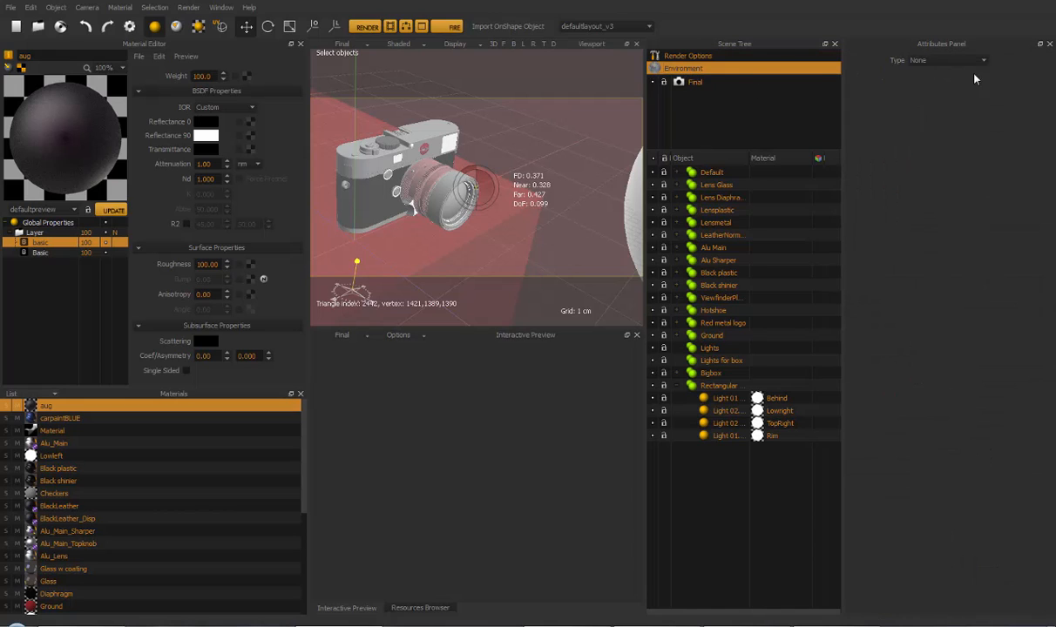
click(689, 57)
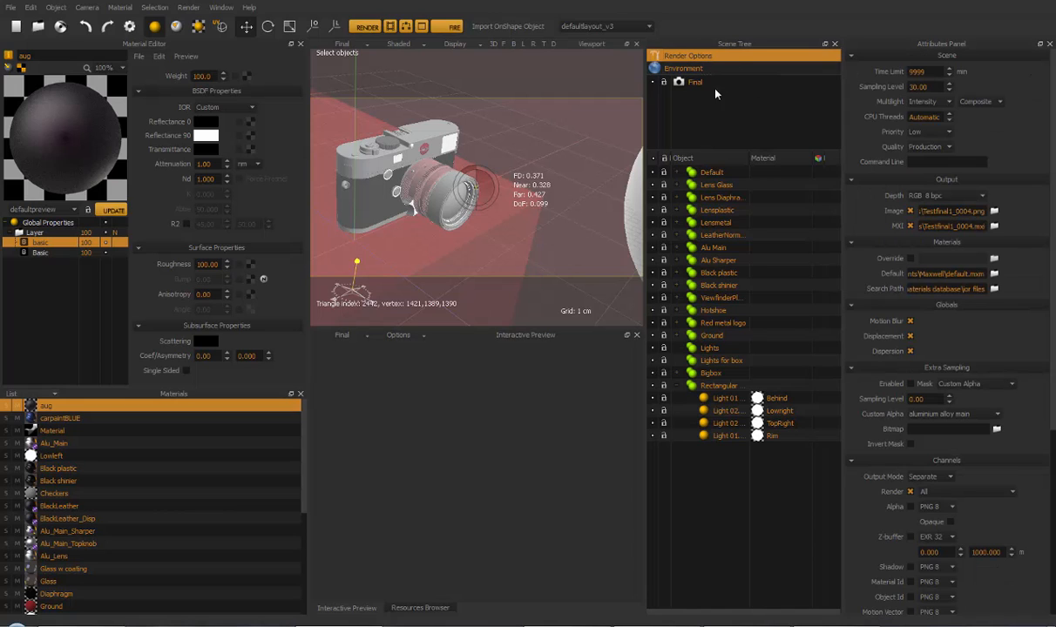
mouse_move(749, 149)
mouse_down()
mouse_move(749, 99)
mouse_move(737, 163)
mouse_move(737, 148)
mouse_up()
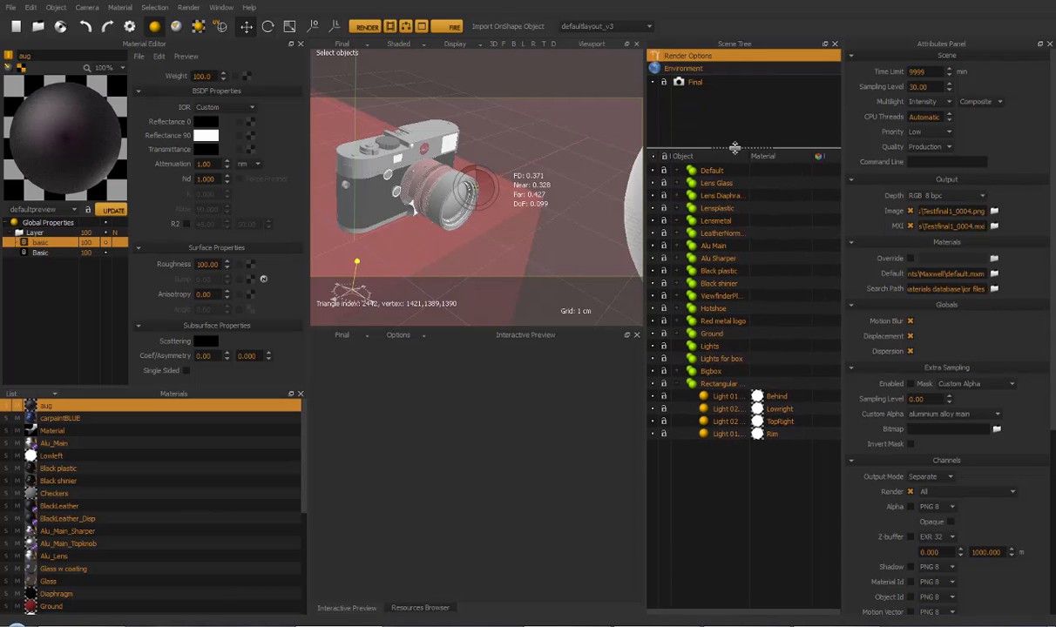
click(696, 83)
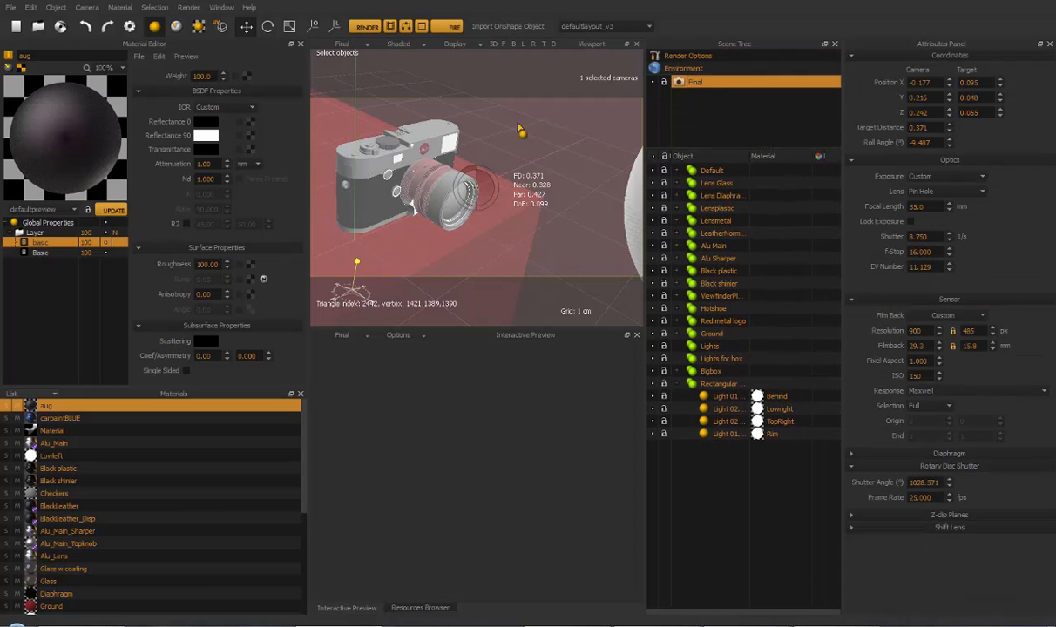
Add a new camera with a closer view of the camera model, and switch the viewport back to the Final camera
right_click(698, 106)
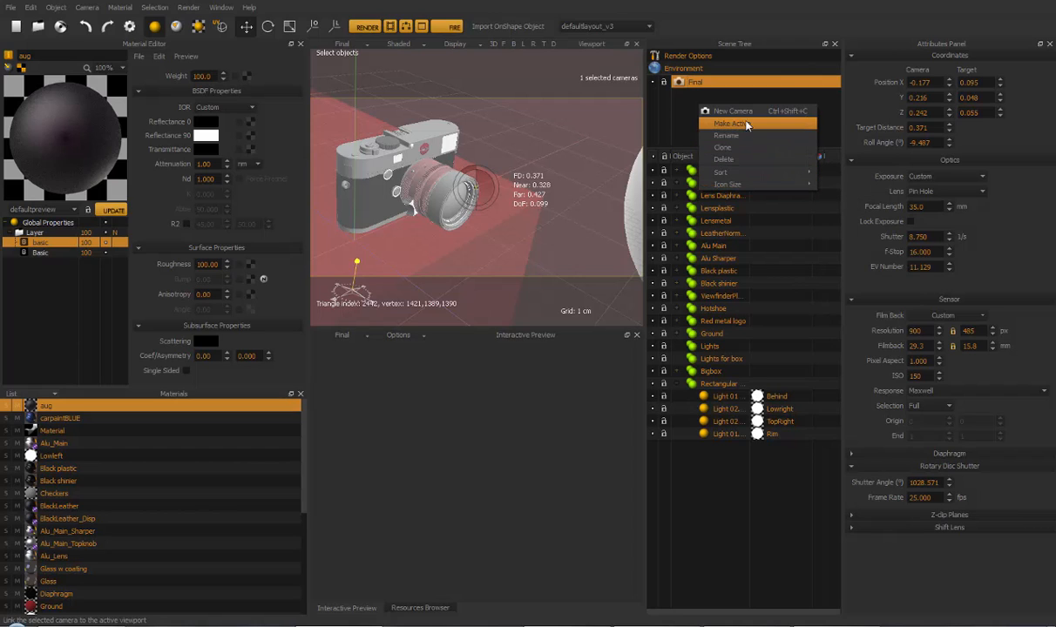
click(738, 112)
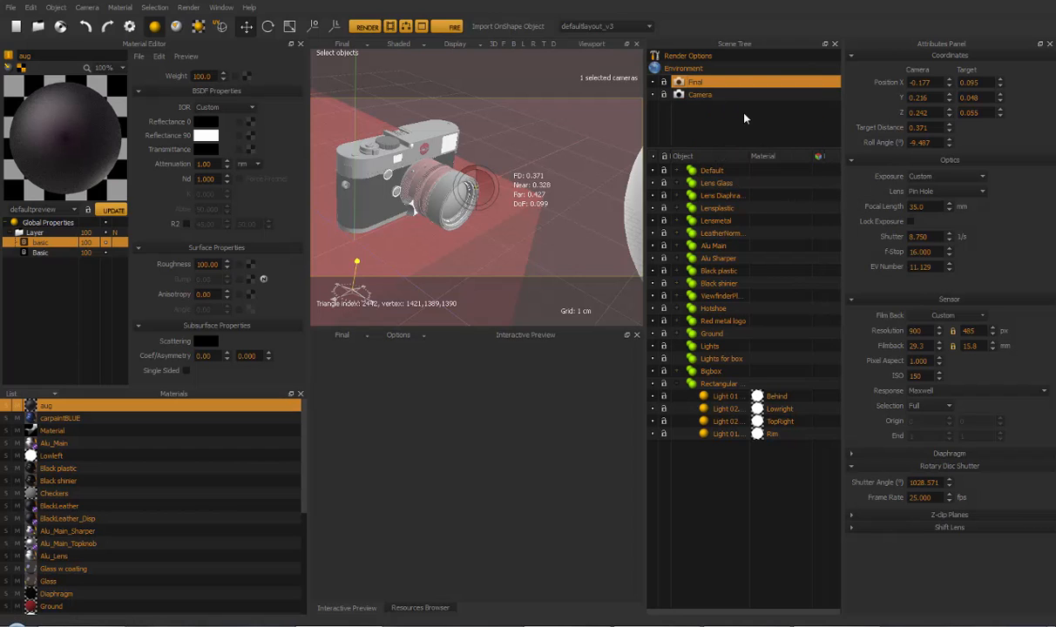
double_click(697, 98)
alt+drag(568, 191, 585, 176)
scroll(545, 165, up, 3)
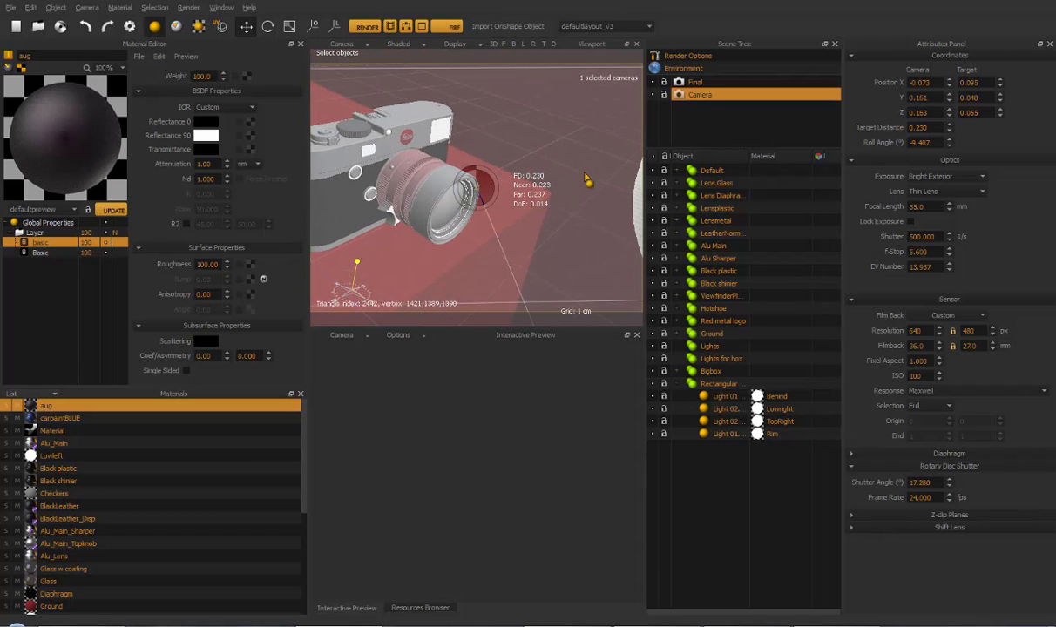
double_click(691, 85)
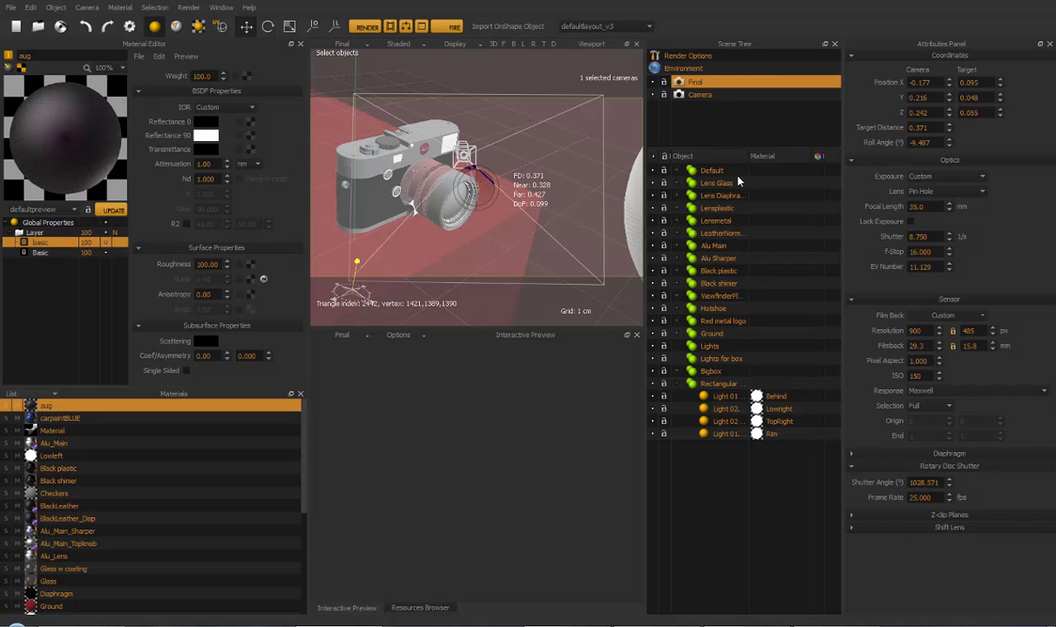
Expand the leather object group and widen the scene tree
click(677, 233)
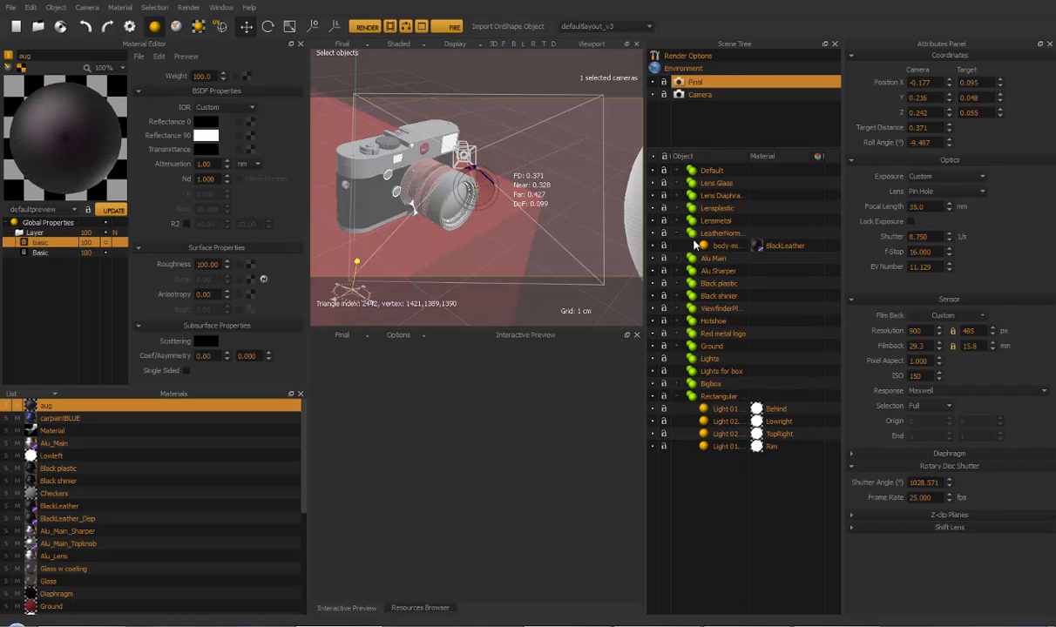
mouse_move(750, 161)
mouse_down()
mouse_move(777, 159)
mouse_move(750, 160)
mouse_up()
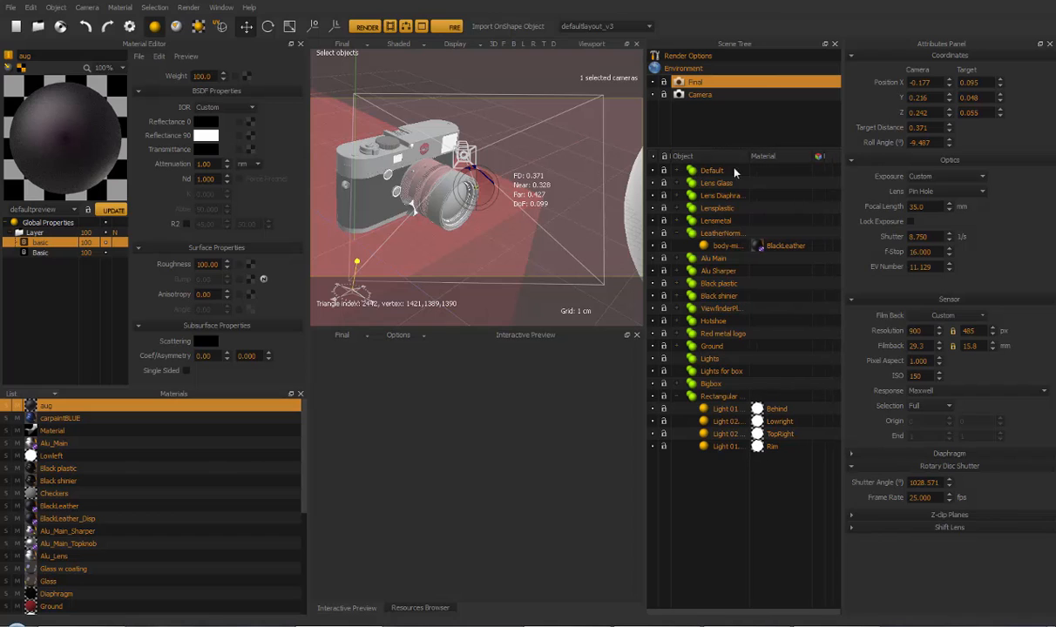
drag(647, 212, 607, 212)
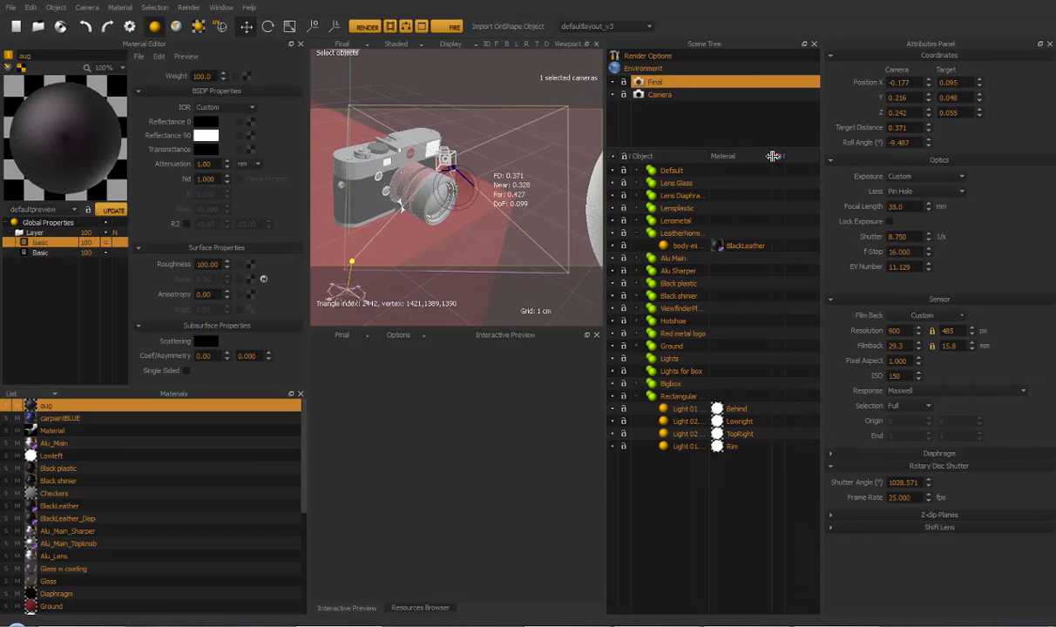
Hide and unhide the Default, Lens Glass and Lens Diaphragm groups to test their visibility
click(612, 172)
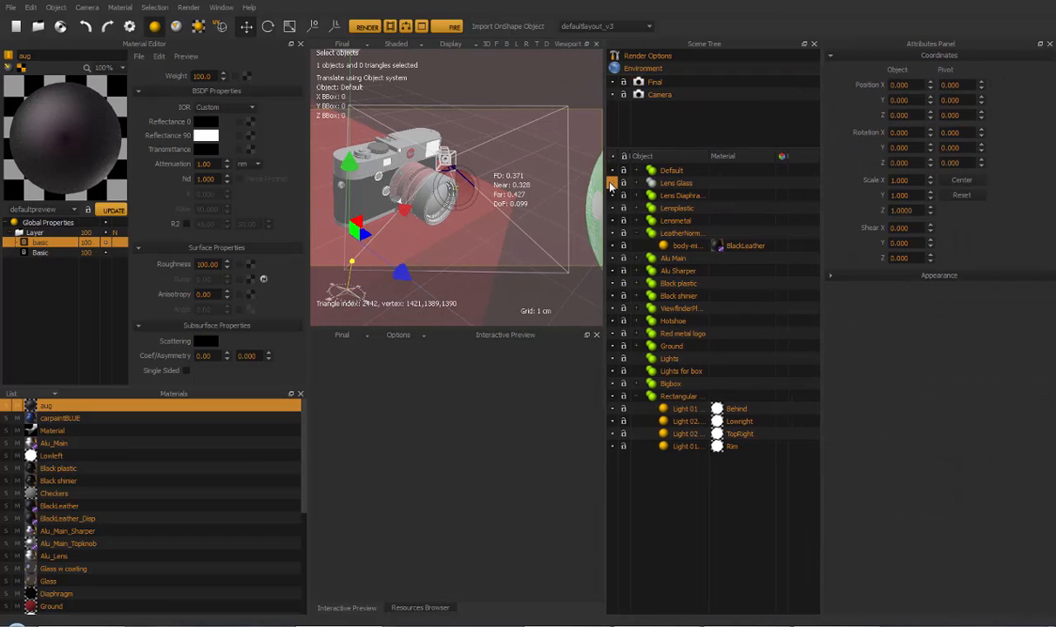
click(612, 183)
click(613, 196)
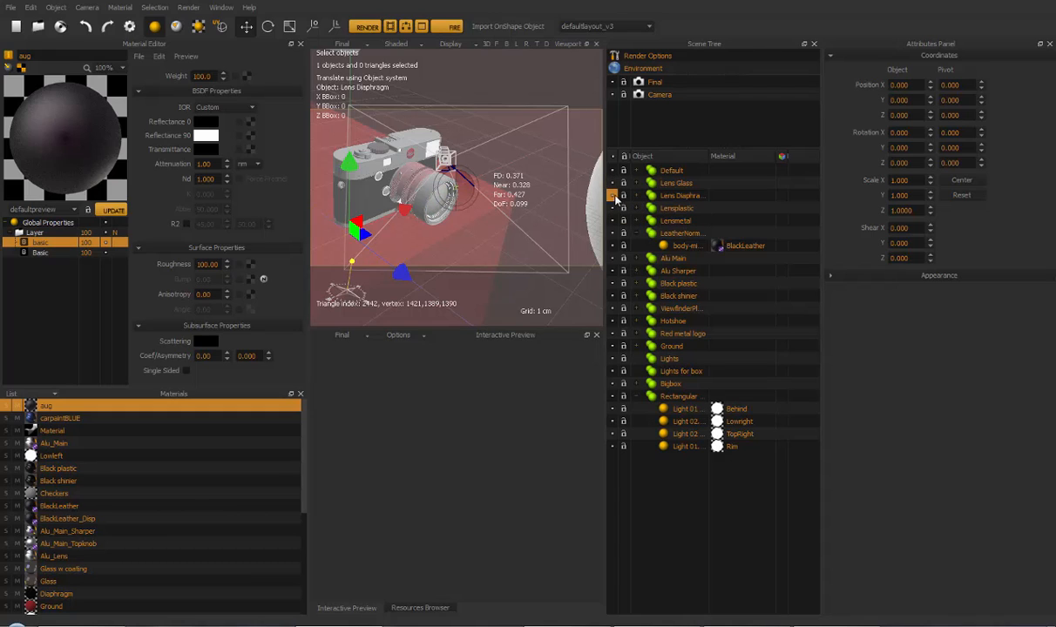
Try to move the Lens Glass group while it is locked, and unlock the Lens Glass and Lens Diaphragm groups
click(624, 183)
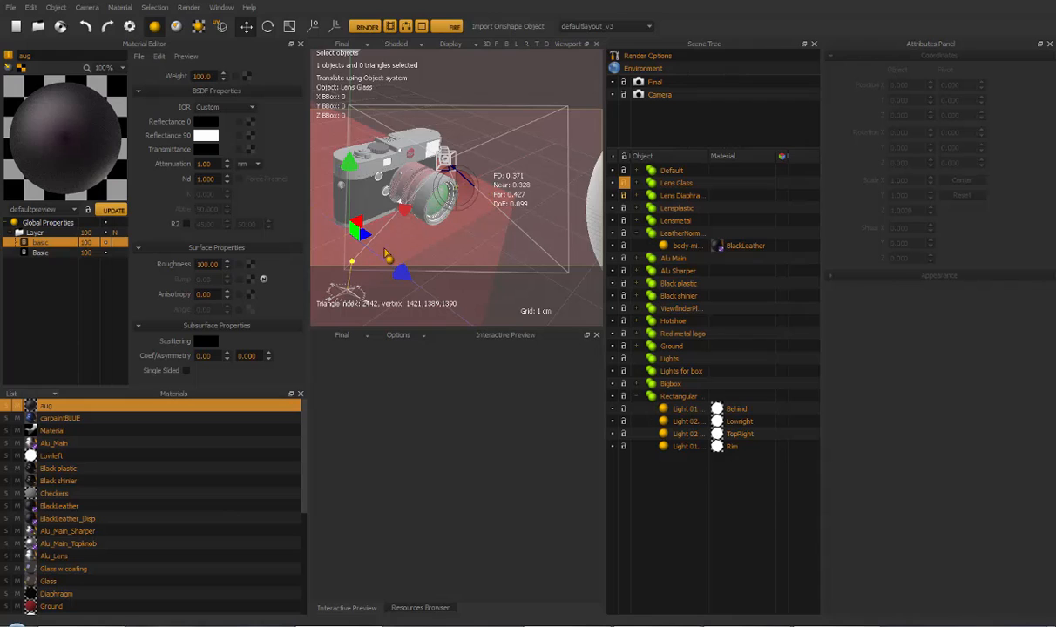
click(671, 183)
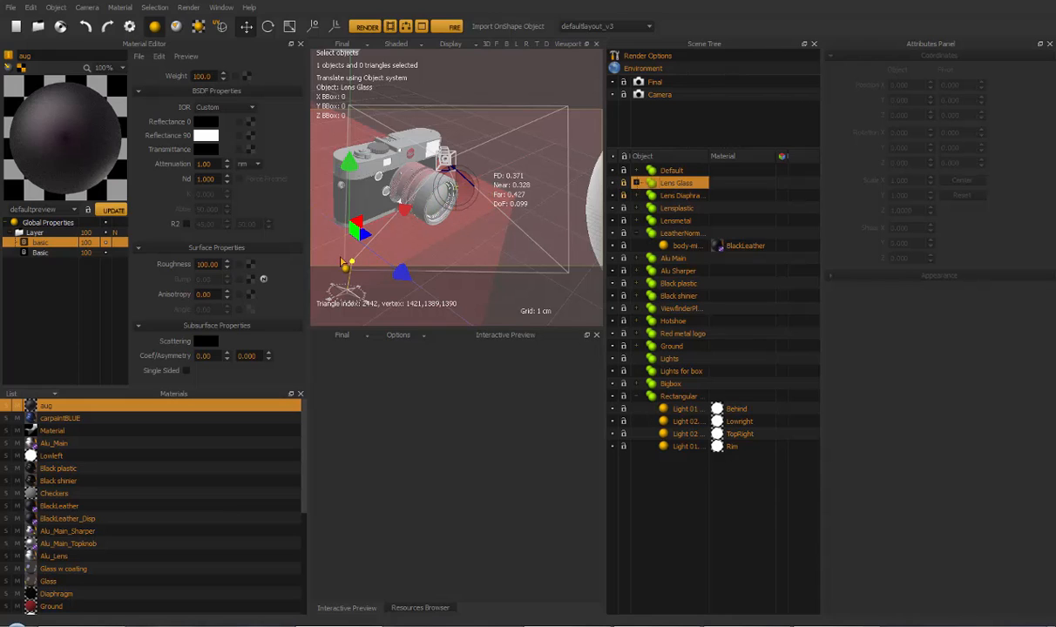
drag(404, 209, 460, 205)
click(624, 183)
click(625, 197)
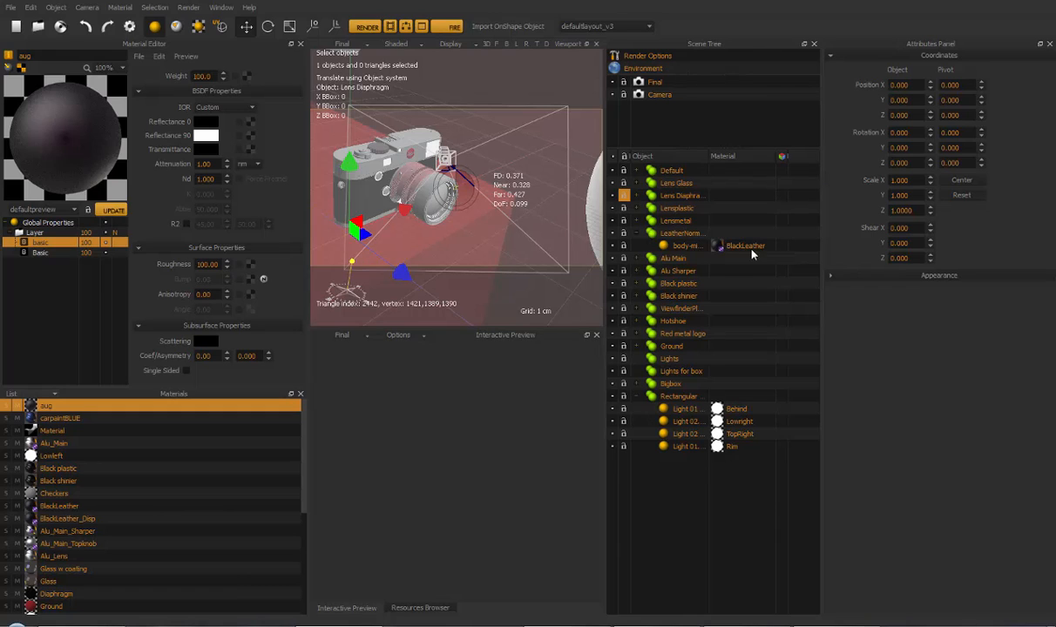
Examine the camera's middle body object, its assigned BlackLeather material and its triangle groups
click(676, 245)
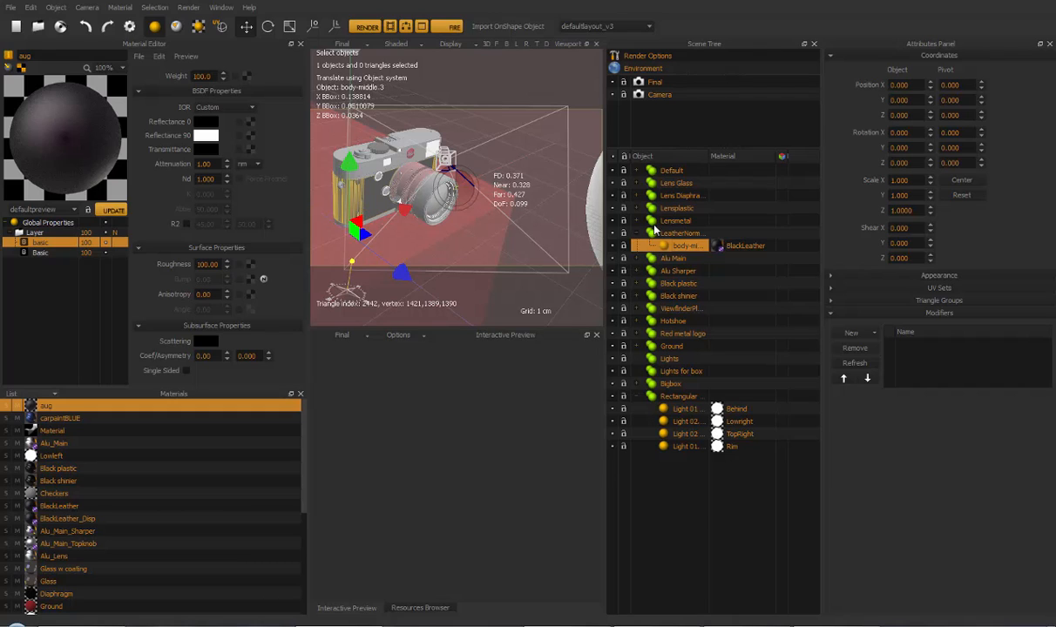
click(745, 247)
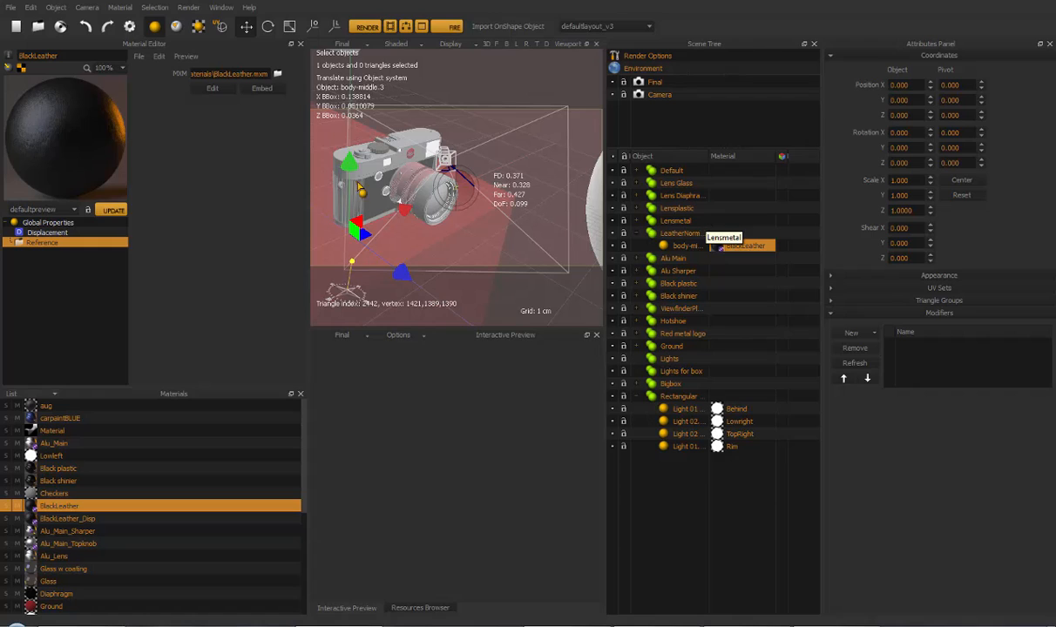
click(930, 300)
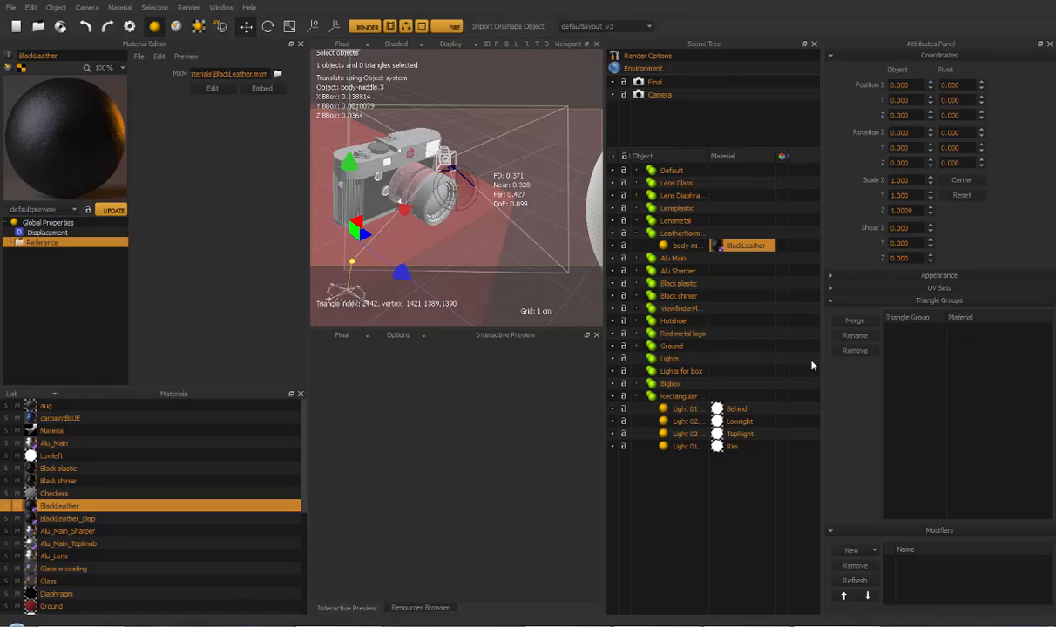
Ungroup the four light emitters from the Rectangular group
click(686, 409)
shift+click(682, 451)
right_click(681, 448)
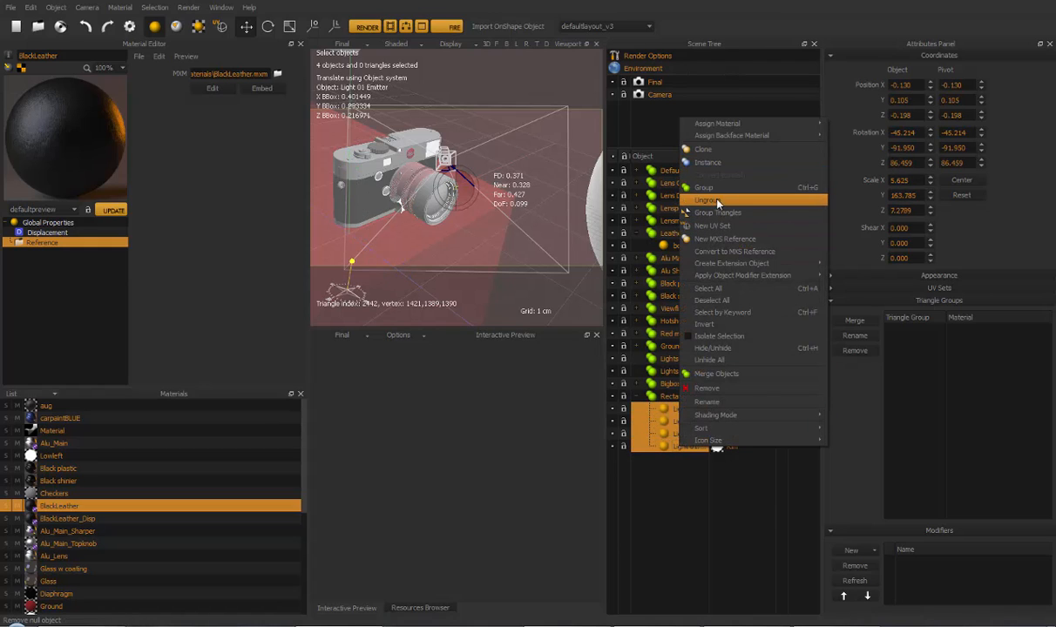
click(720, 201)
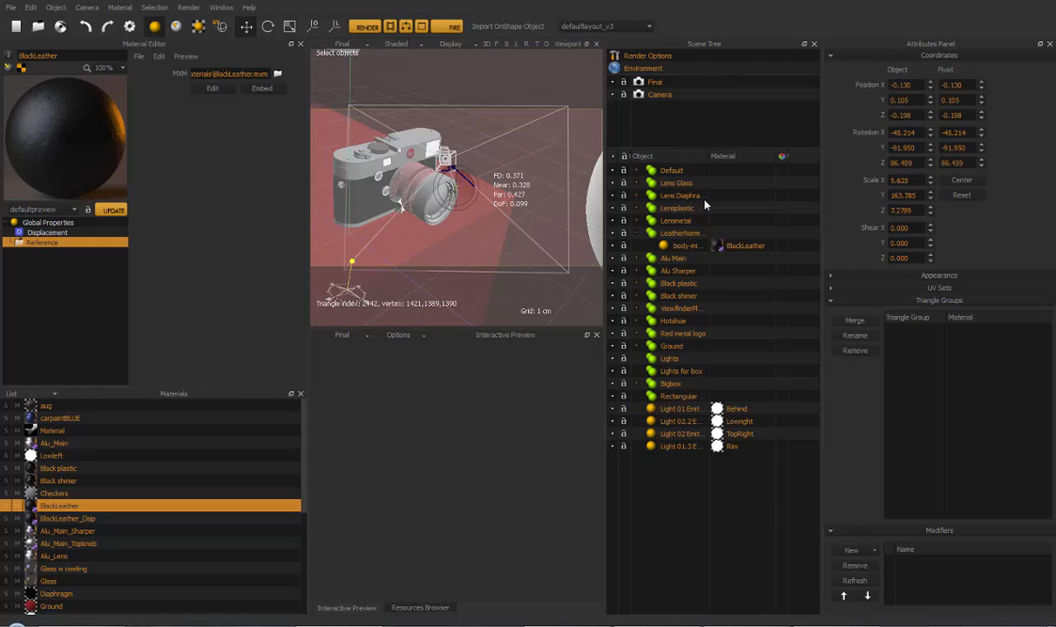
Select the light emitters singly, as a non-adjacent pair and all four together to test scene tree selection
click(686, 410)
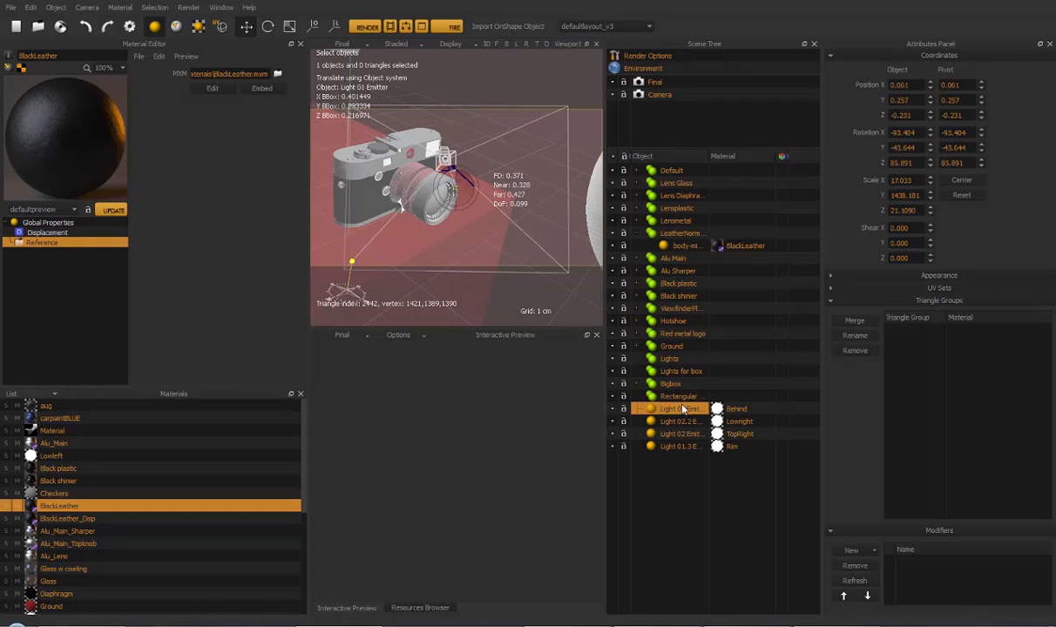
click(678, 397)
click(675, 413)
ctrl+click(673, 437)
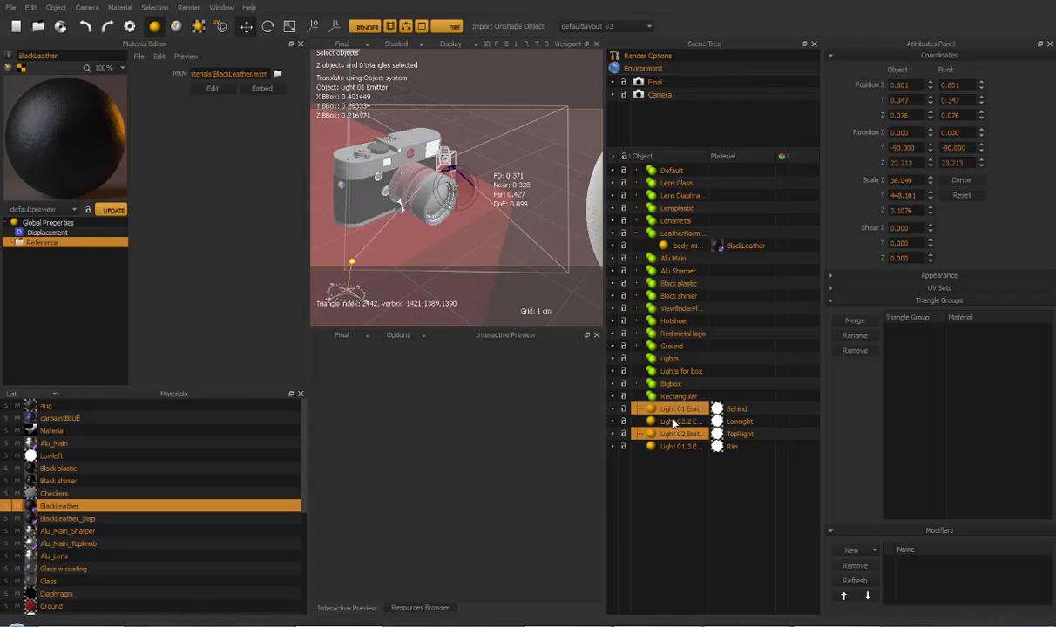
click(678, 420)
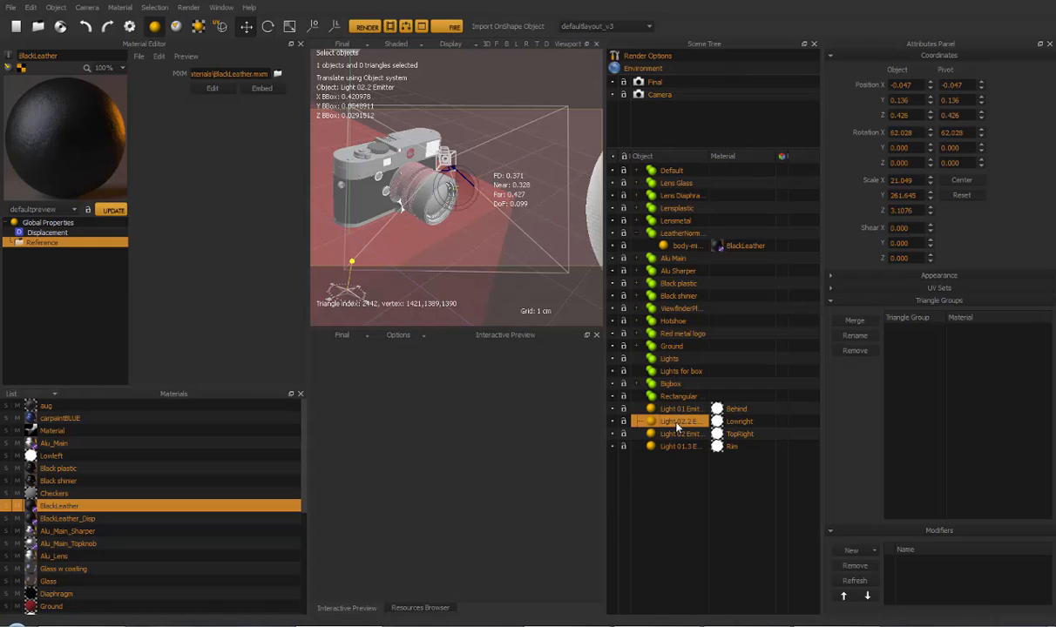
drag(678, 410, 678, 454)
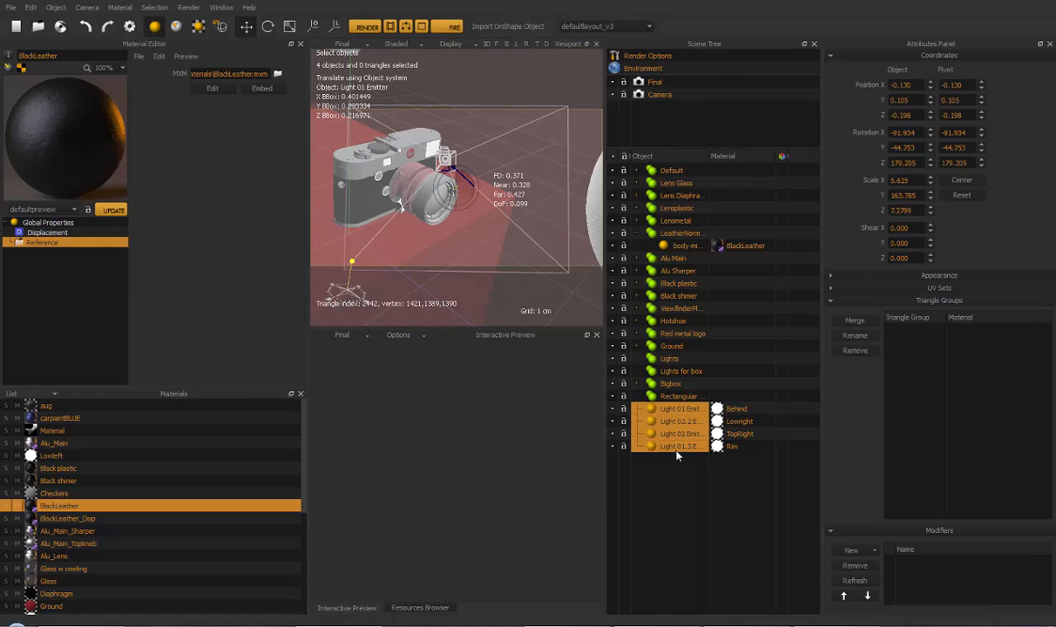
Group the Light 01 and Light 02 emitters under the name "New group"
click(680, 411)
ctrl+click(677, 435)
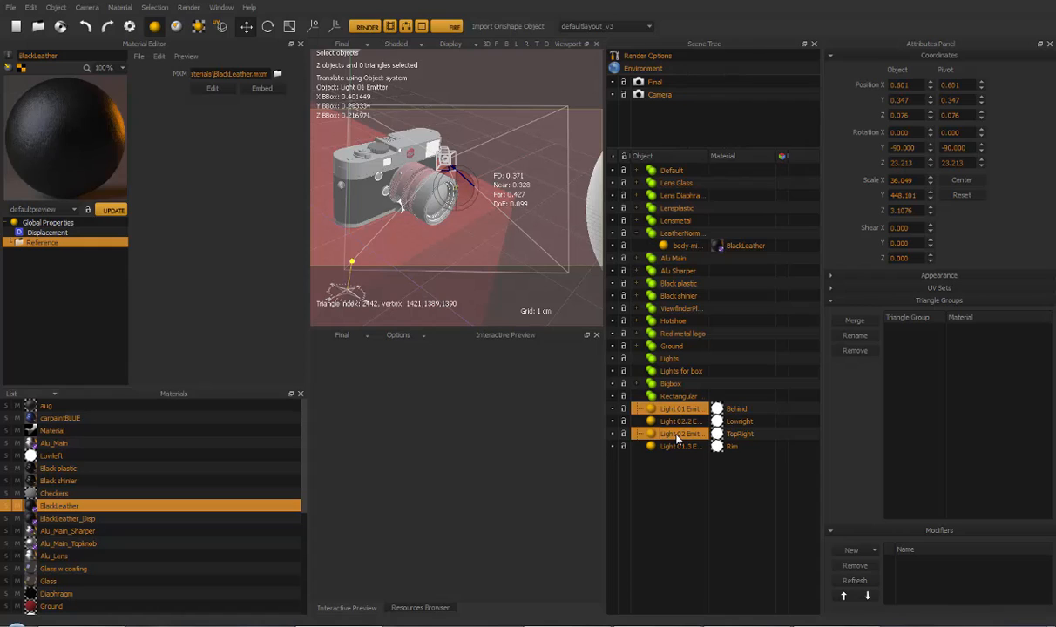
right_click(676, 438)
click(708, 181)
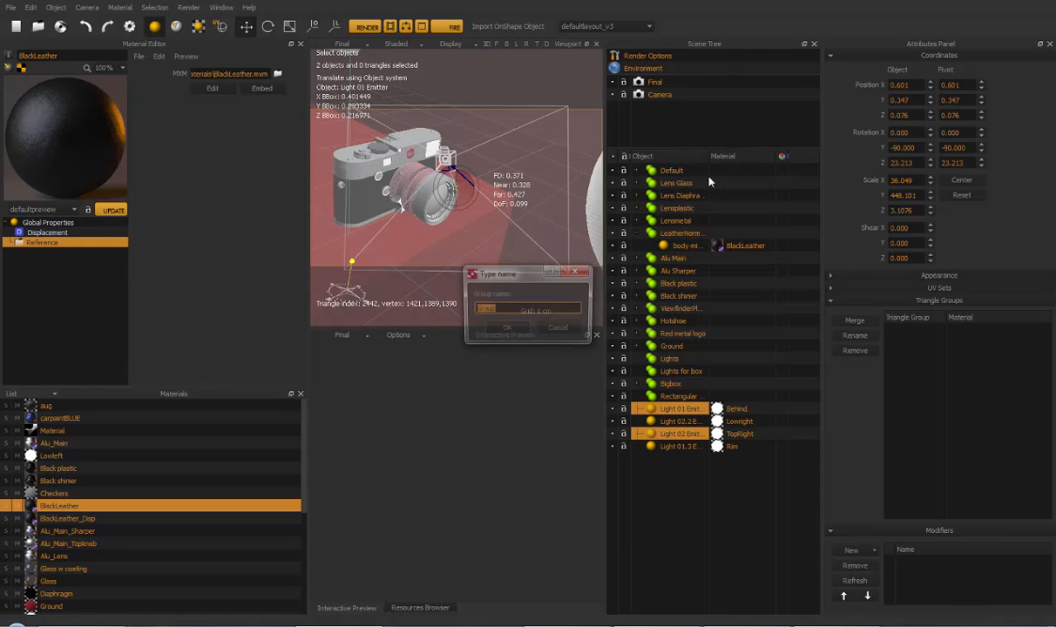
text(N)
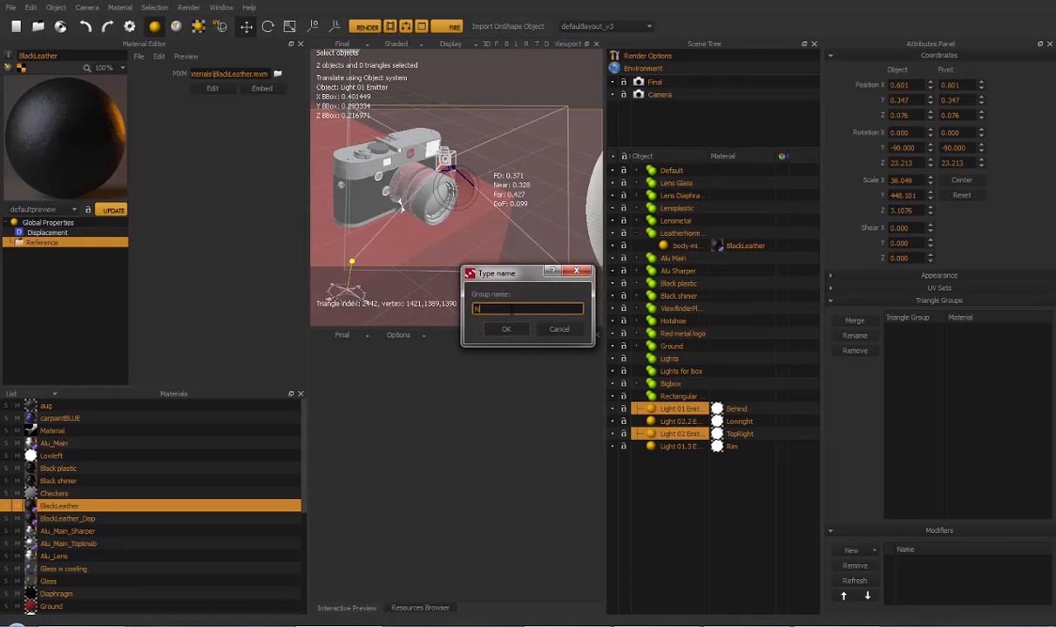
text(ew group)
key(Return)
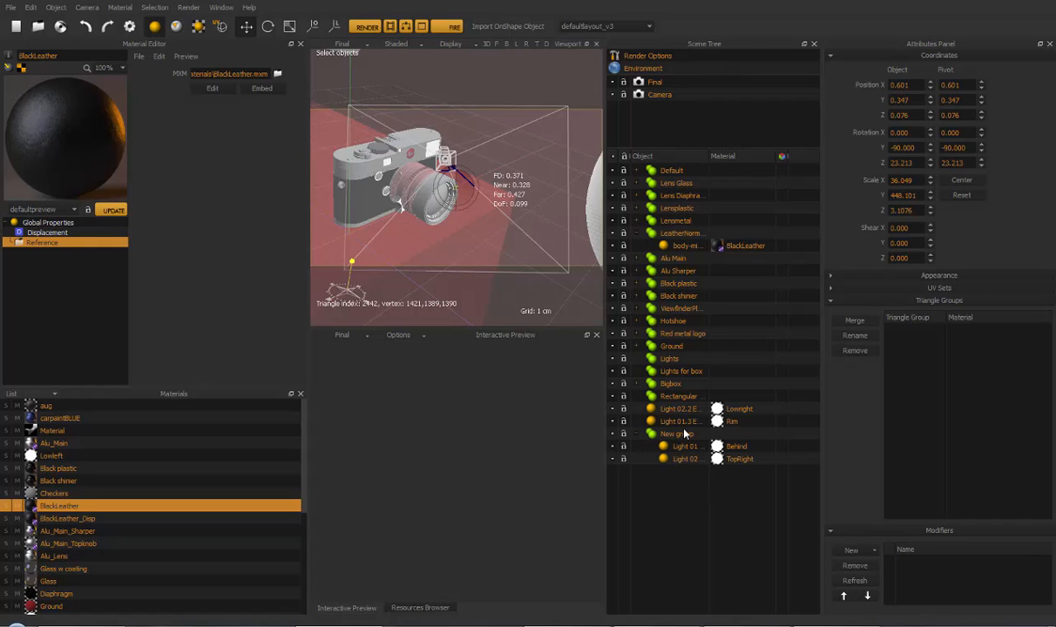
Collapse New group and nest it inside the Rectangular group
click(683, 435)
click(637, 434)
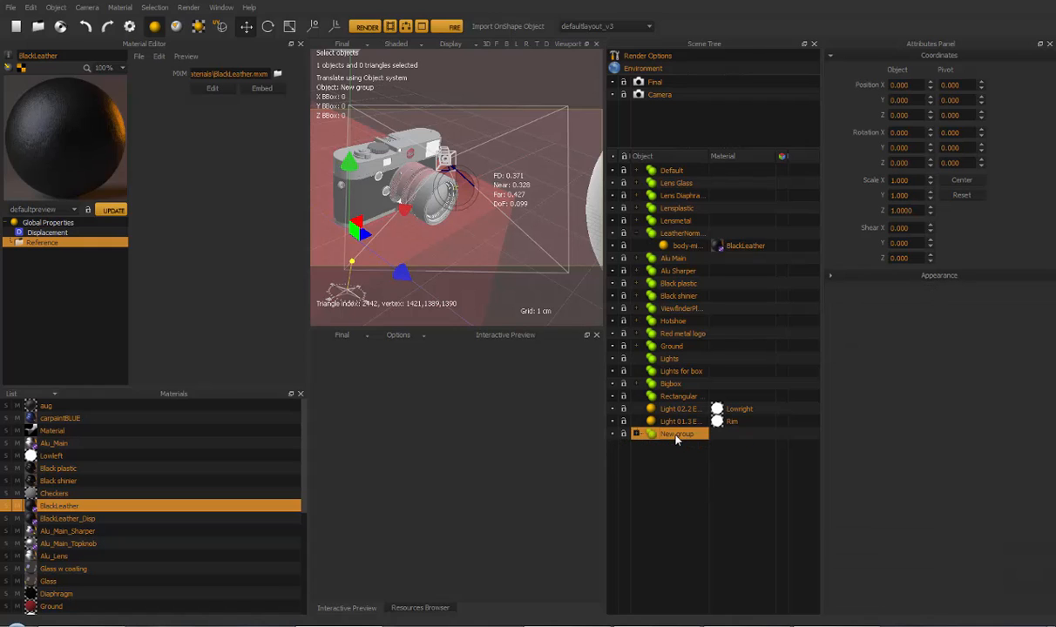
drag(677, 438, 610, 388)
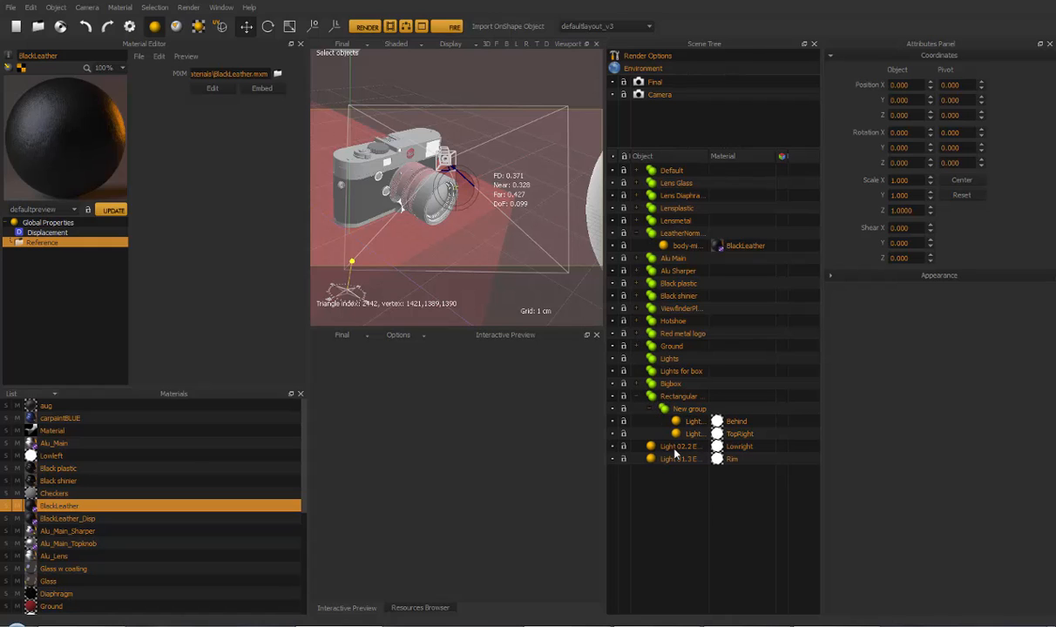
Nest the Rectangular group under the Light 02.2 Emitter and expand New group inside it
drag(671, 399, 681, 446)
click(650, 408)
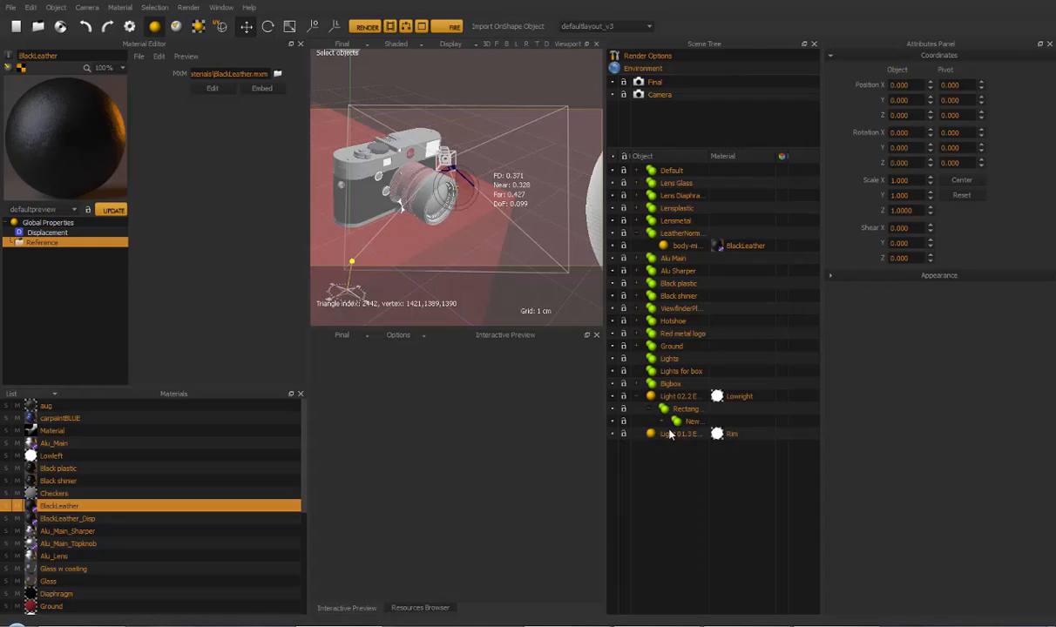
click(660, 421)
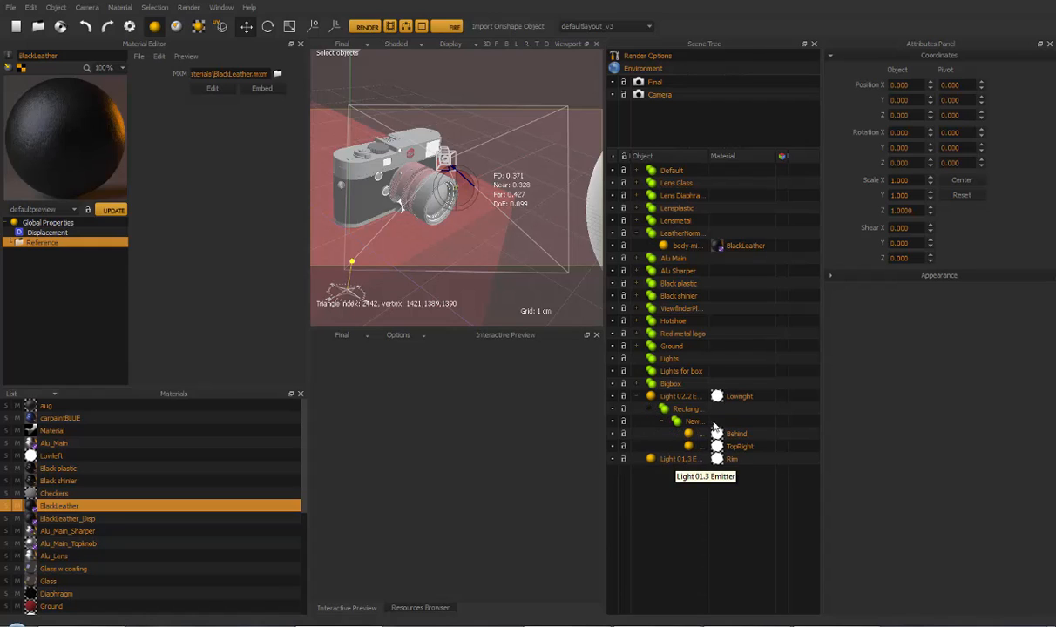
Widen the scene tree's Object column to show more of the nested object names
drag(717, 154, 730, 154)
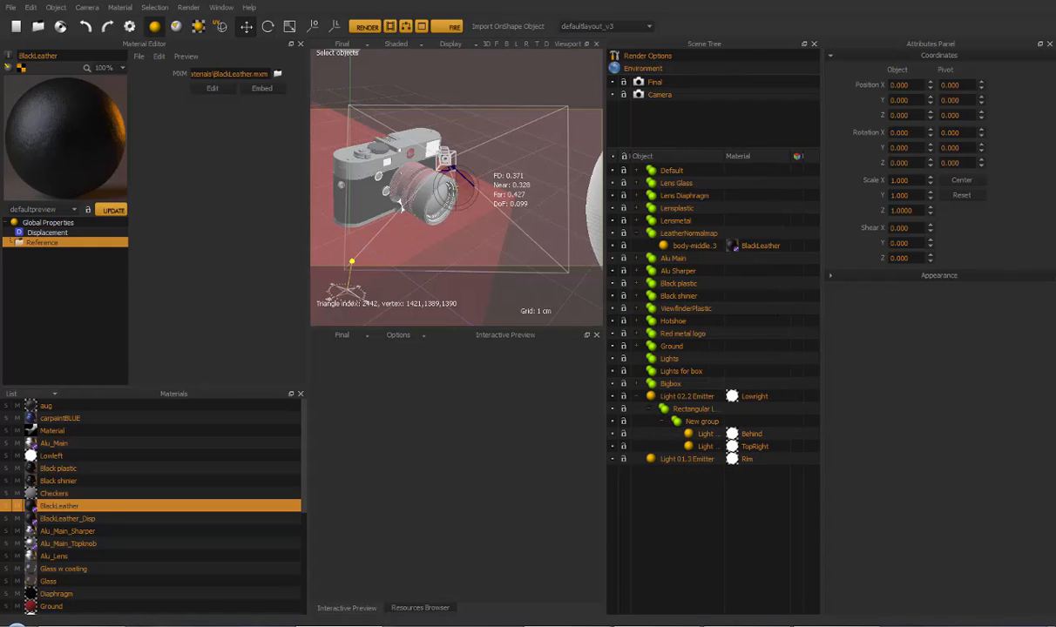
click(702, 434)
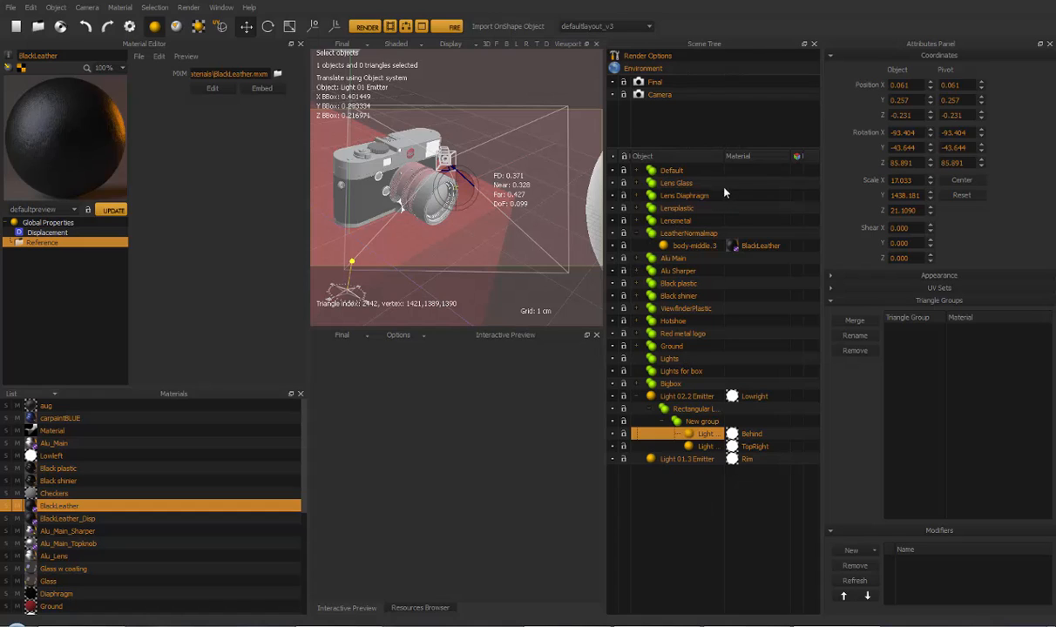
mouse_move(725, 154)
mouse_down()
mouse_move(746, 152)
mouse_move(729, 154)
mouse_up()
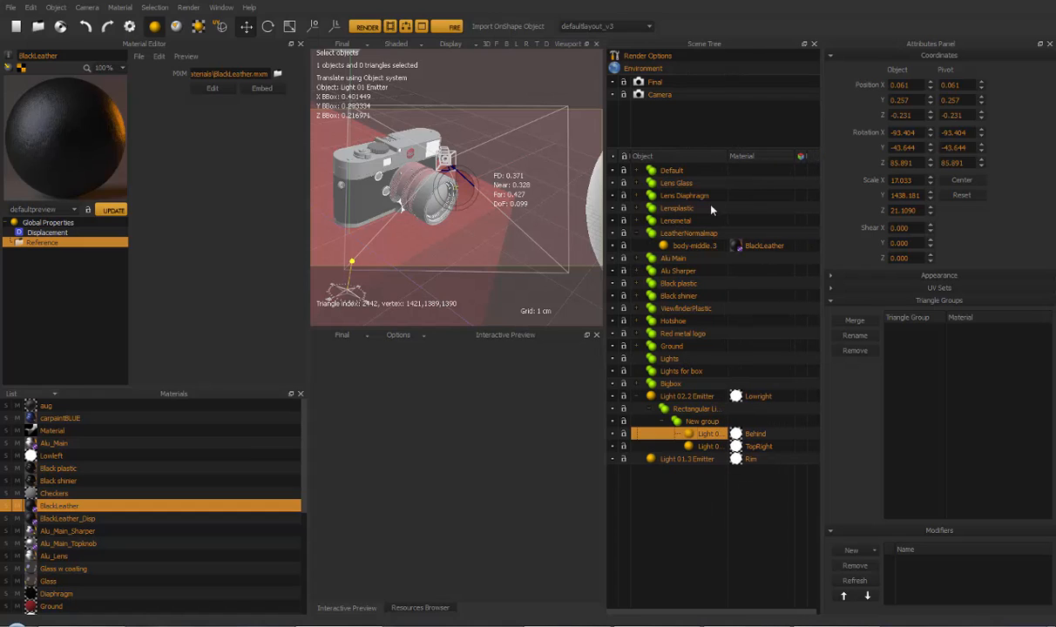
Expand all groups in the scene tree's object list with the Sort options
click(652, 395)
click(676, 311)
right_click(676, 312)
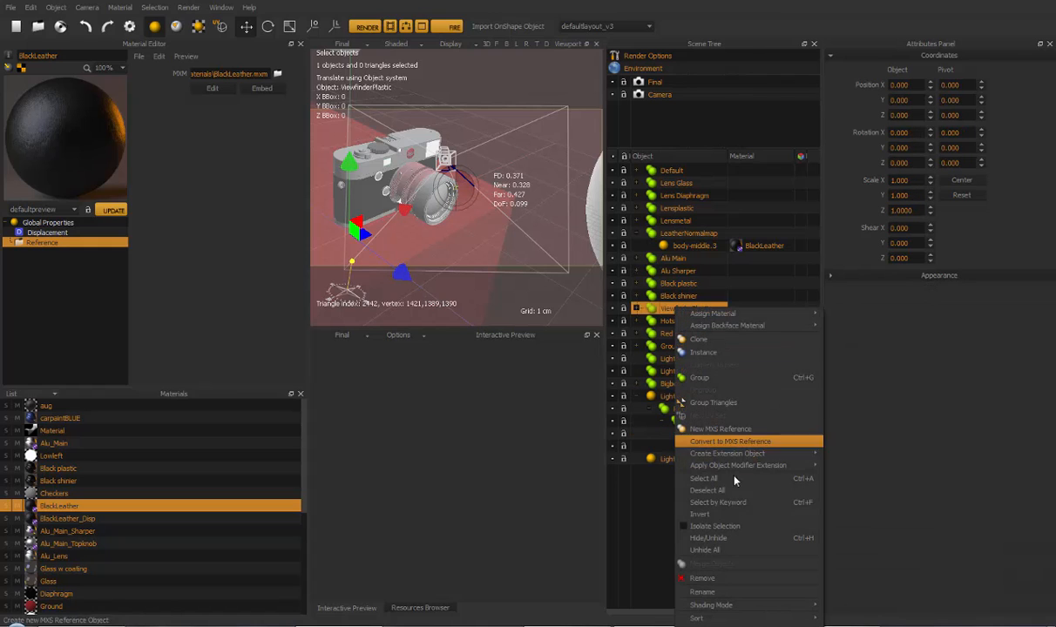
click(669, 196)
right_click(669, 196)
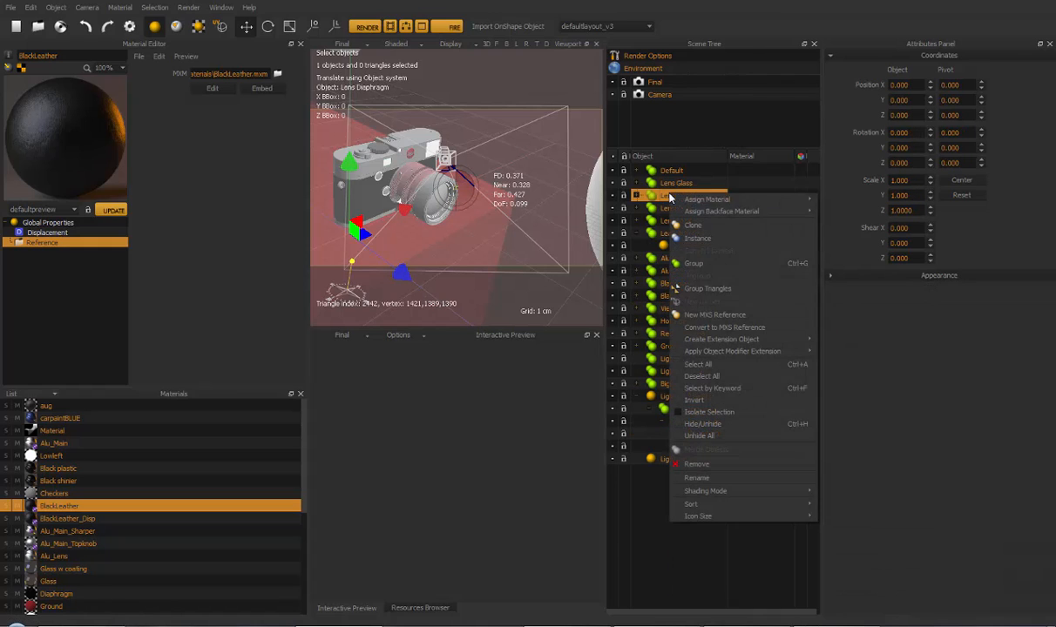
mouse_move(702, 505)
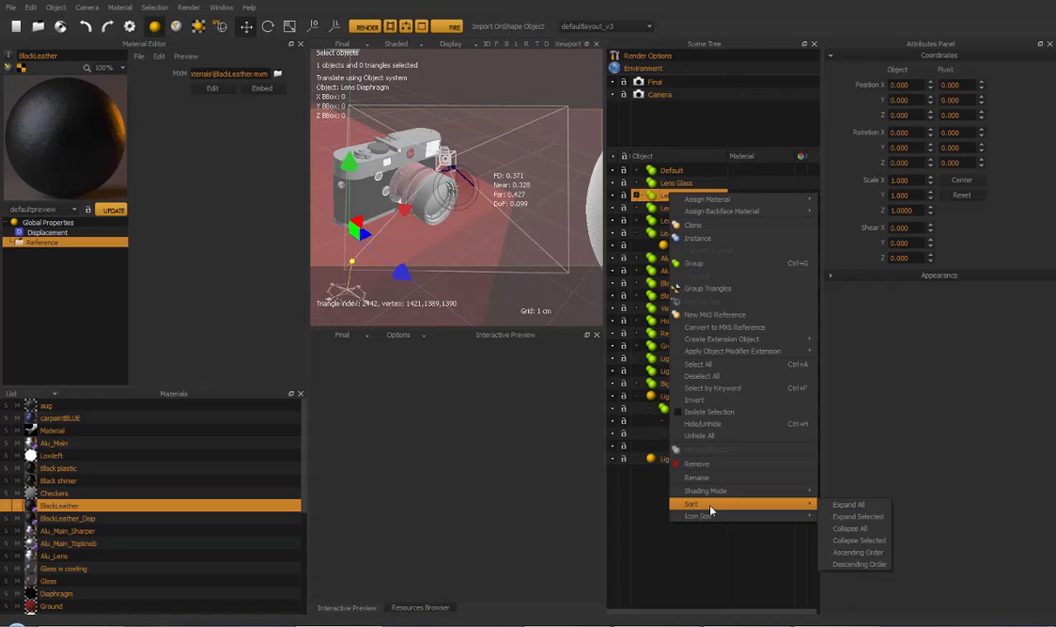
click(861, 505)
Collapse all groups in the scene tree's object list
right_click(702, 263)
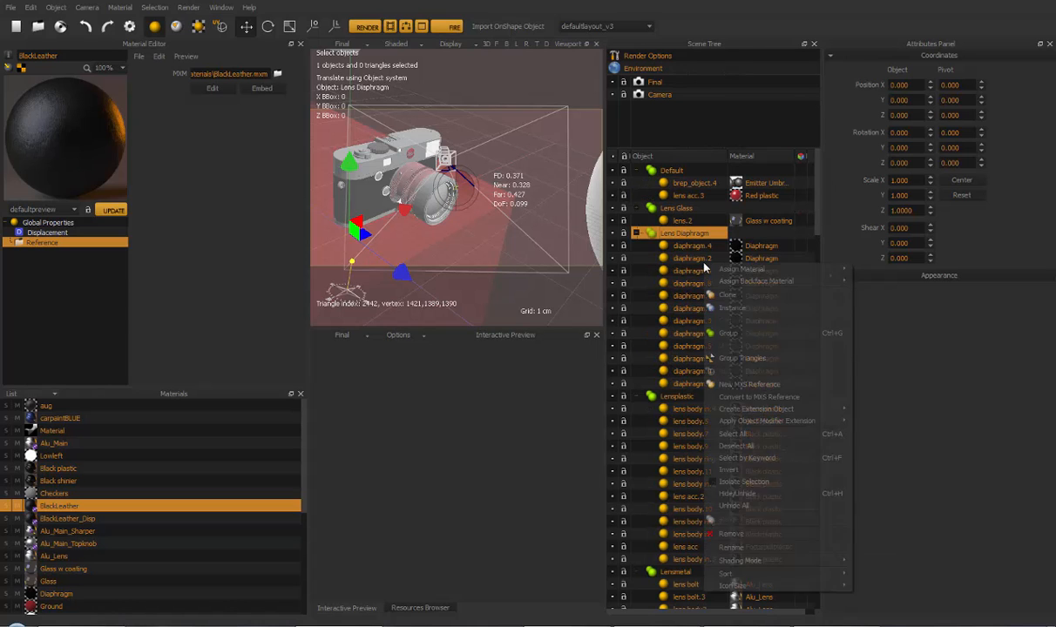
mouse_move(736, 574)
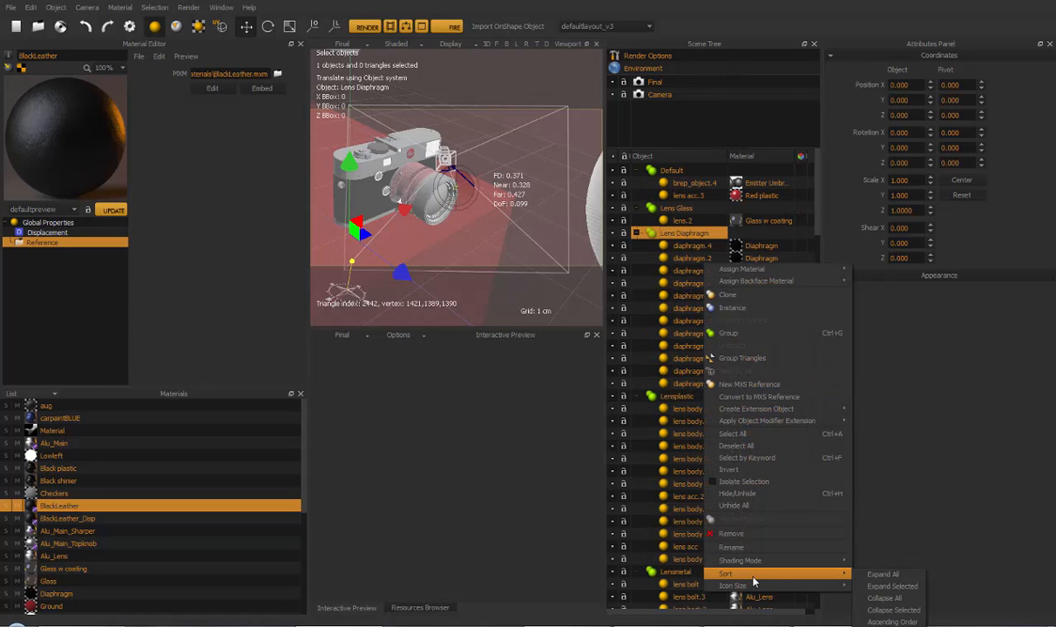
click(891, 598)
Open the Select by Keyword prompt and cancel it, and briefly select the Black plastic group before clearing the selection
click(665, 309)
right_click(664, 310)
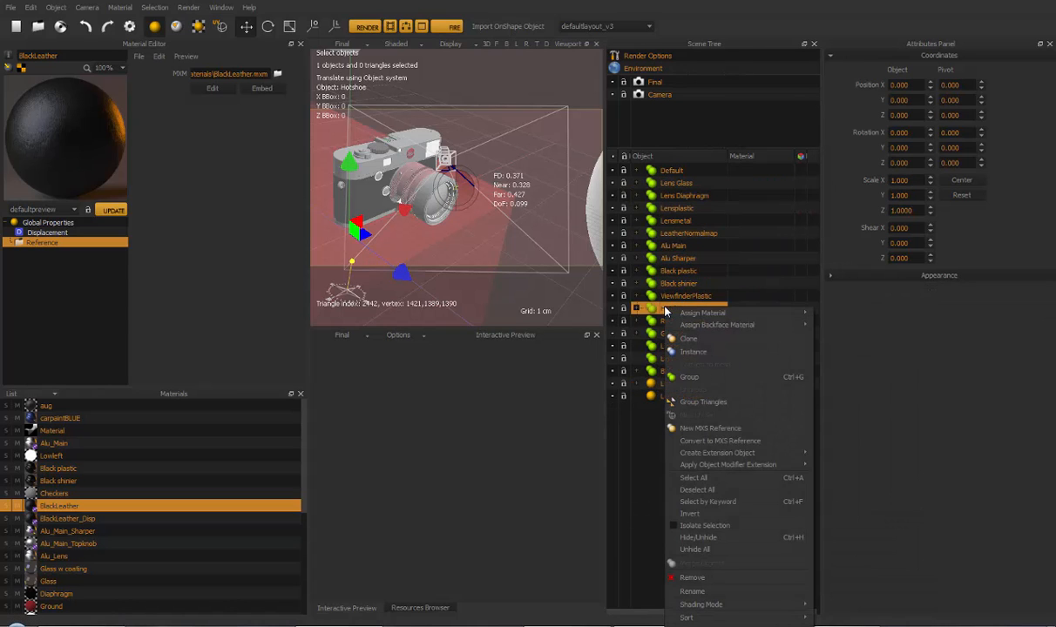
click(723, 503)
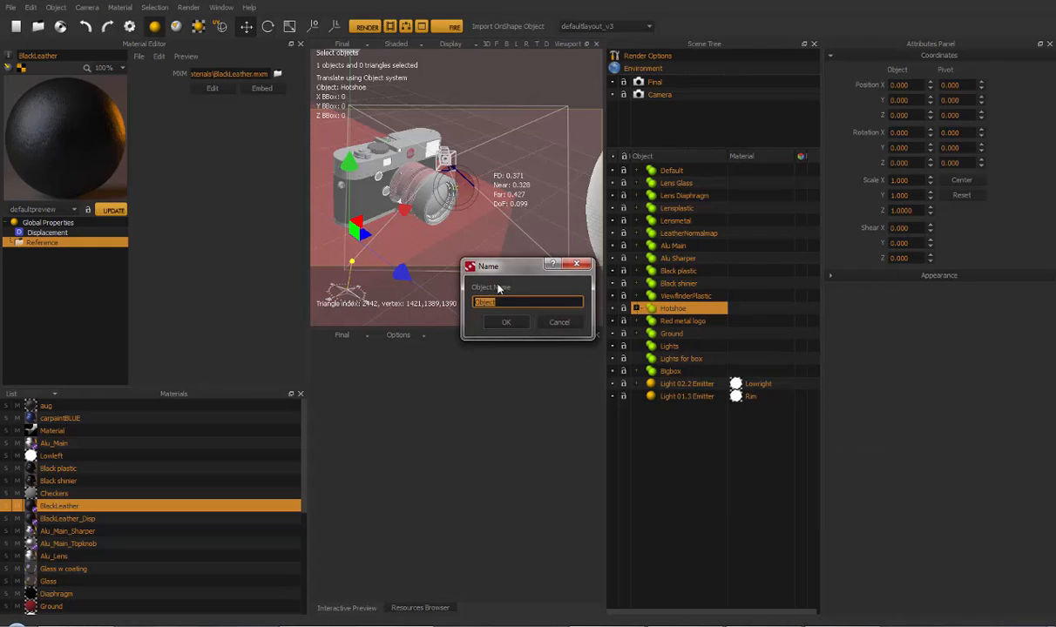
click(562, 322)
click(672, 273)
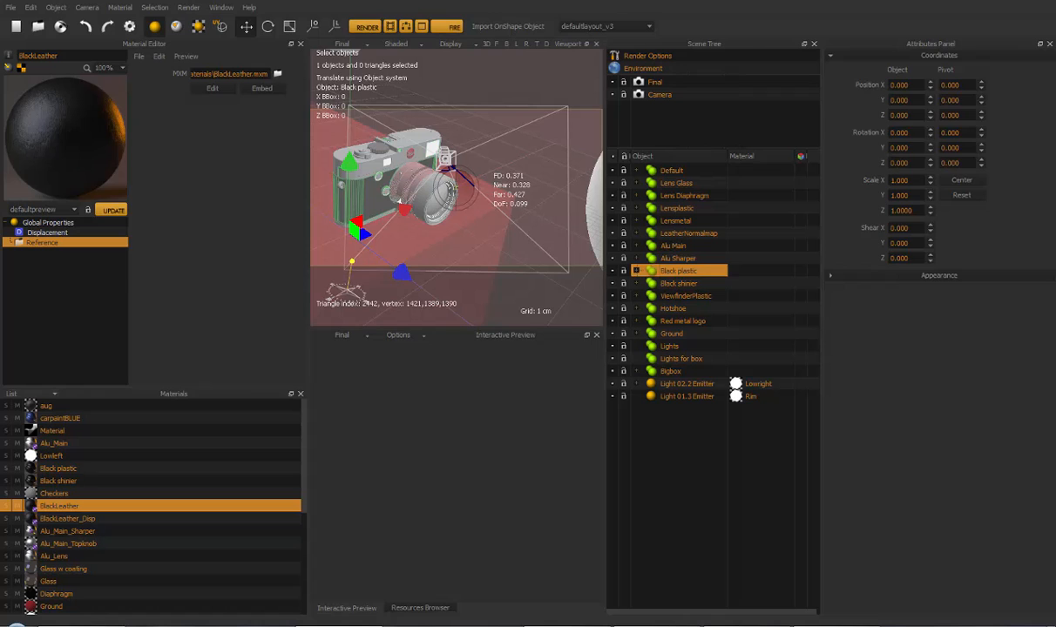
click(695, 470)
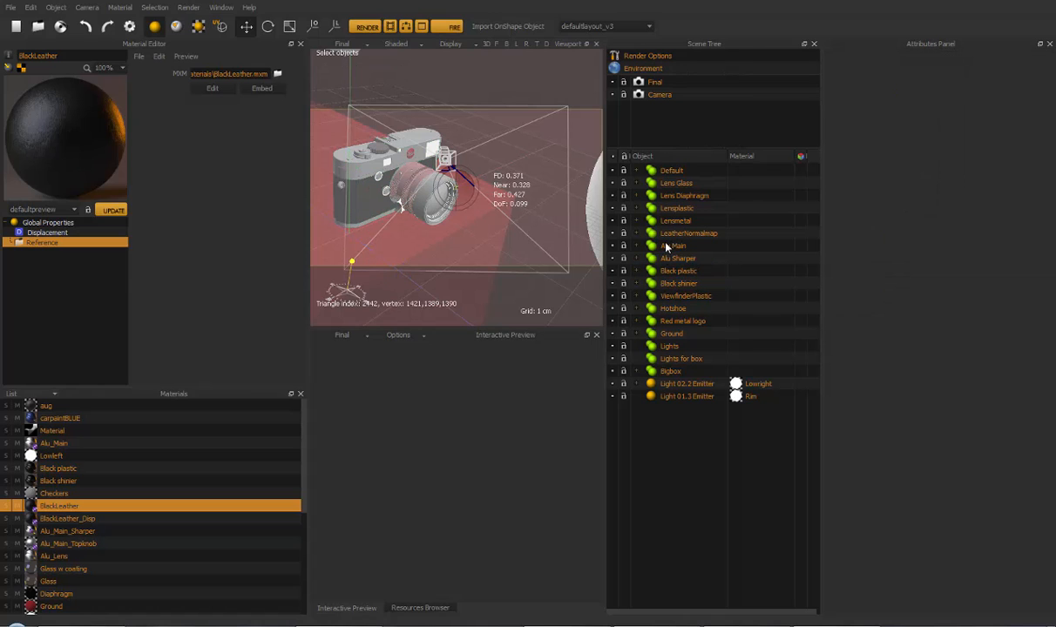
Select the lens body.2 ring on the camera's lens and isolate it in the viewport
click(409, 191)
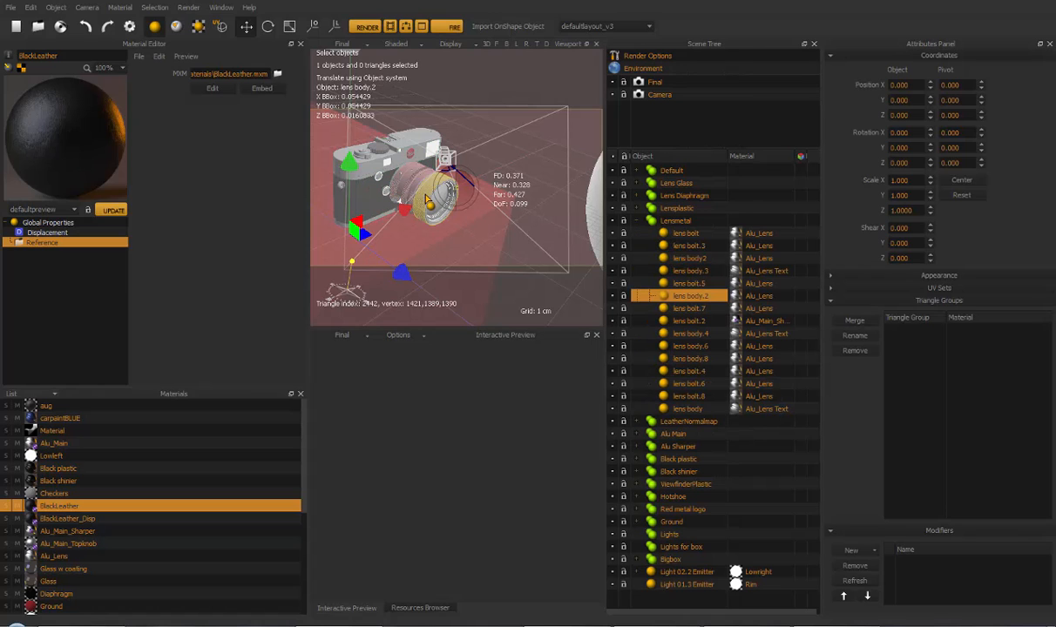
scroll(435, 218, up, 5)
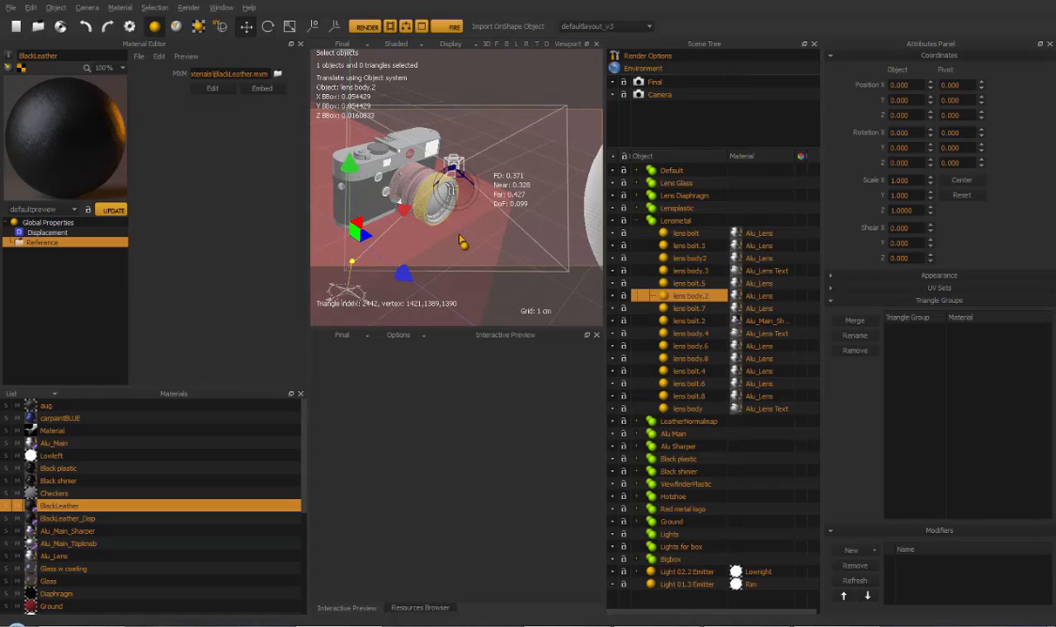
alt+drag(453, 237, 408, 210)
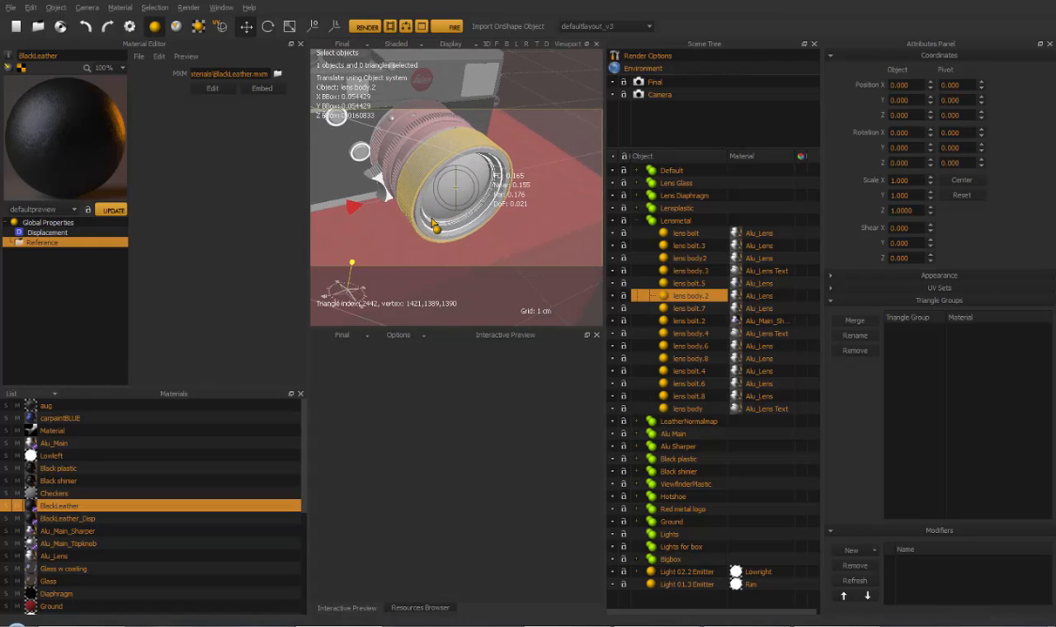
right_click(687, 297)
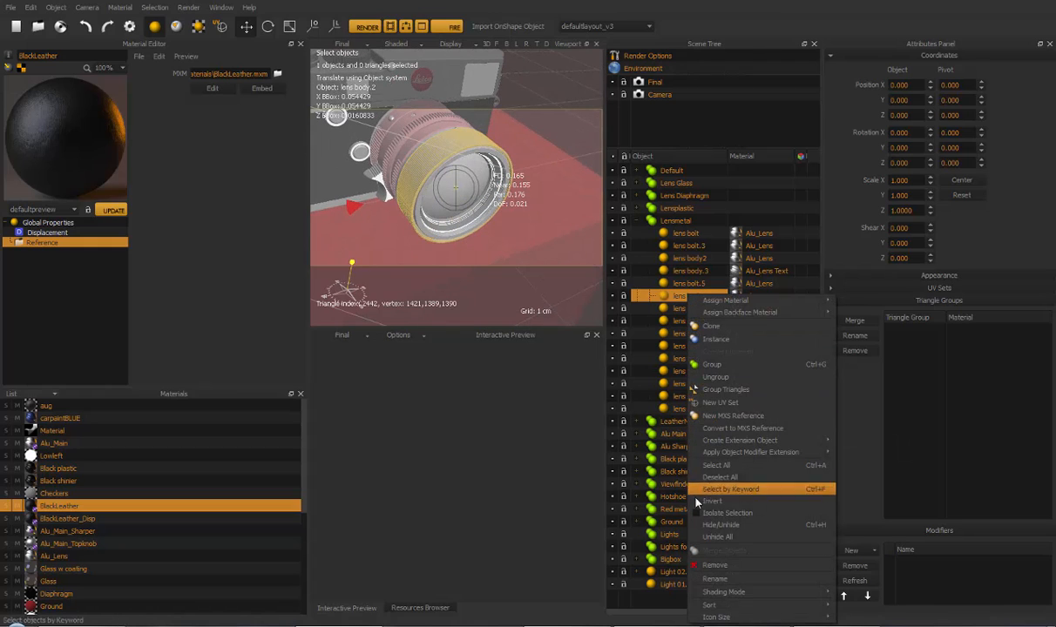
click(427, 144)
right_click(430, 150)
mouse_move(461, 185)
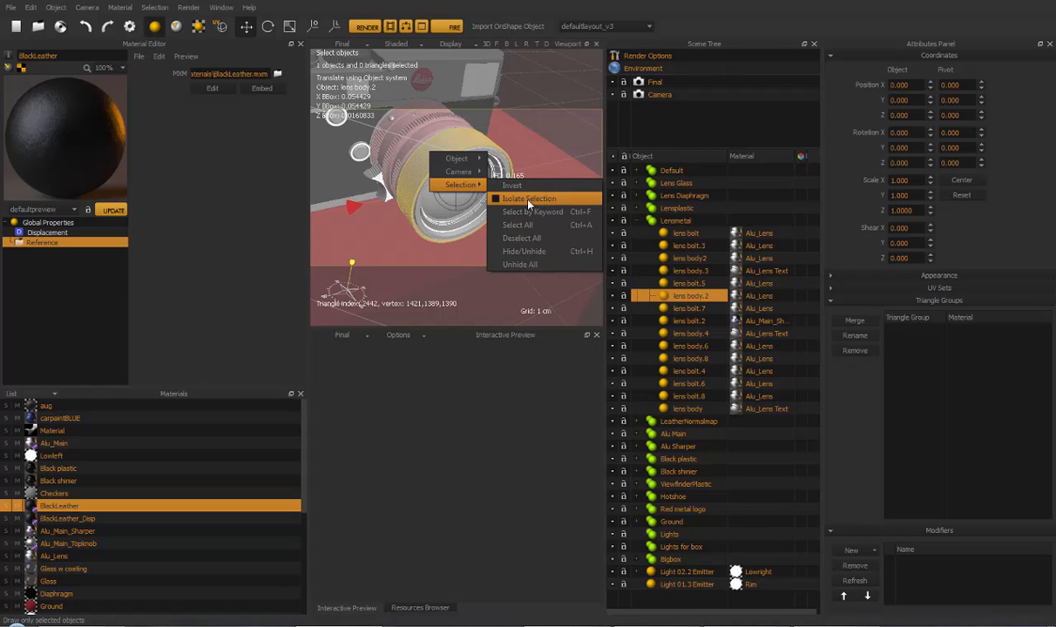
click(534, 200)
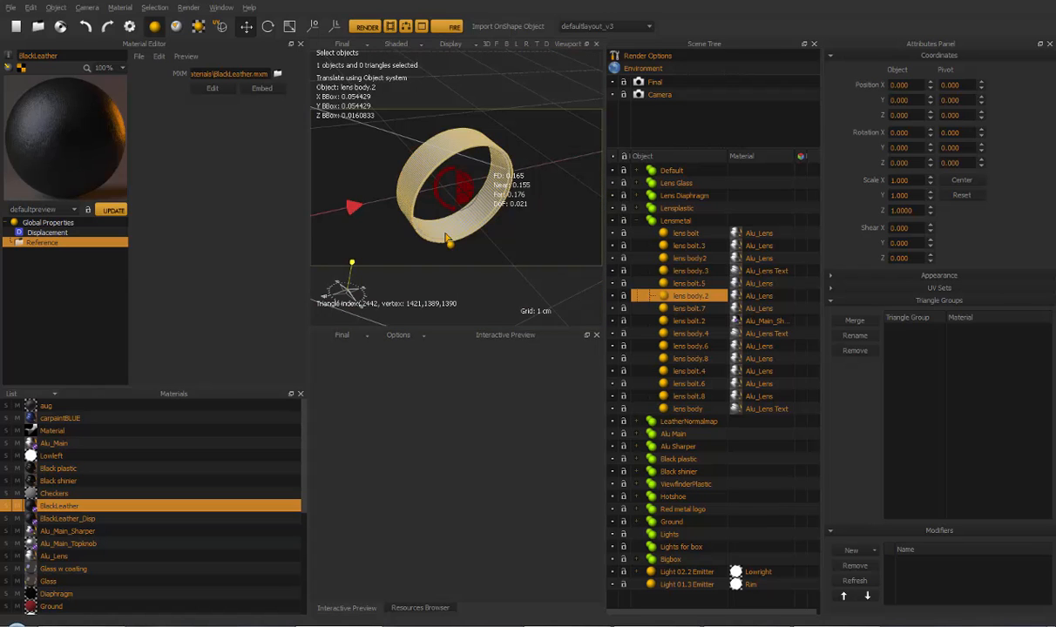
Pick the lens body.4 object in the isolated view and turn off Isolate Selection to show the whole scene
middle_drag(422, 223, 476, 203)
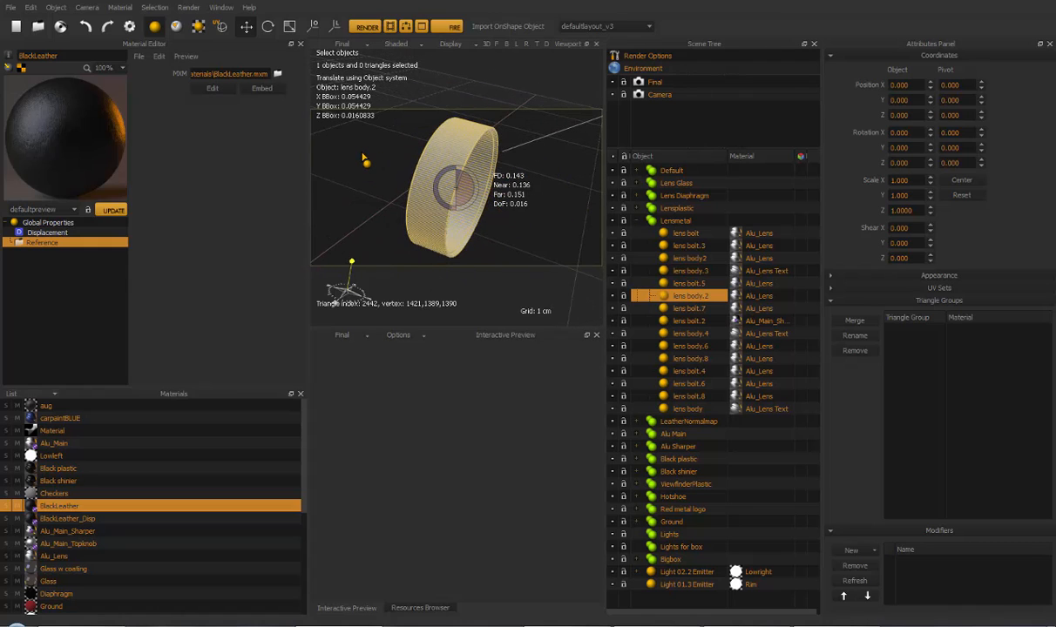
click(363, 155)
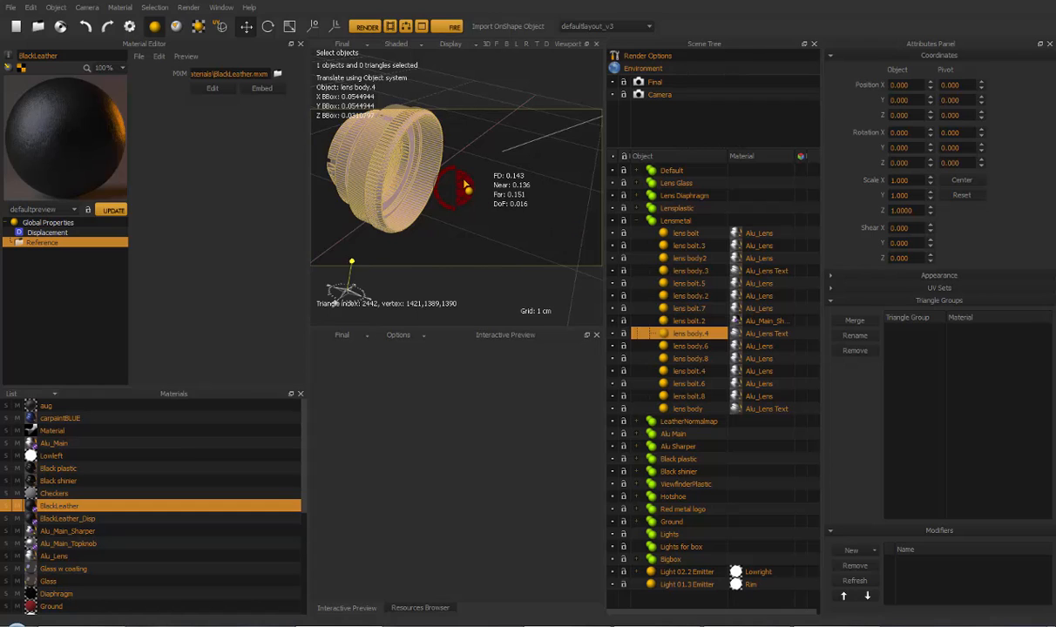
right_click(480, 163)
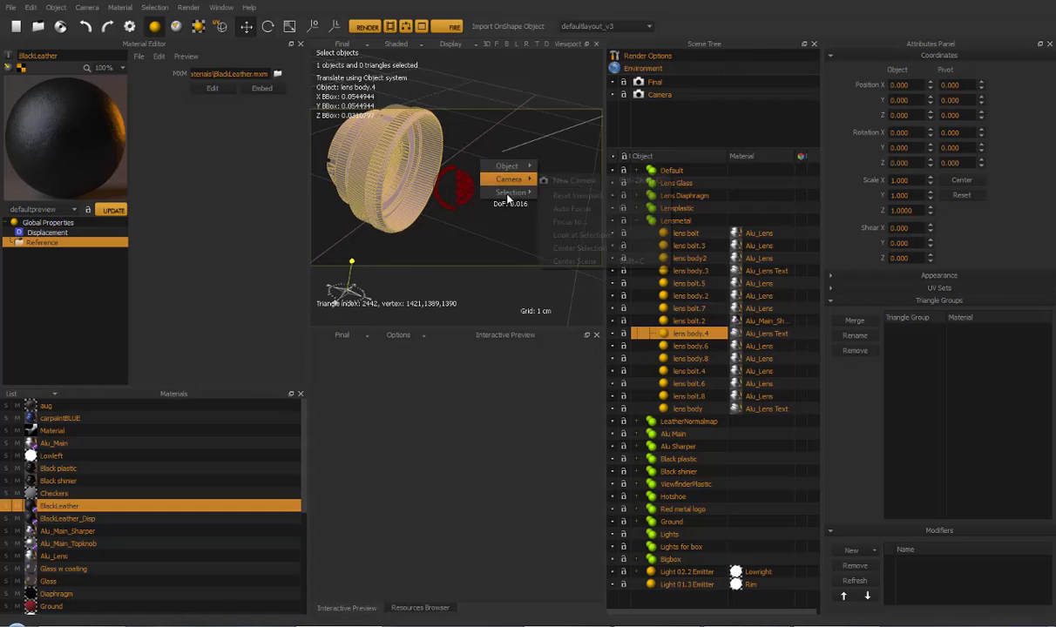
mouse_move(512, 191)
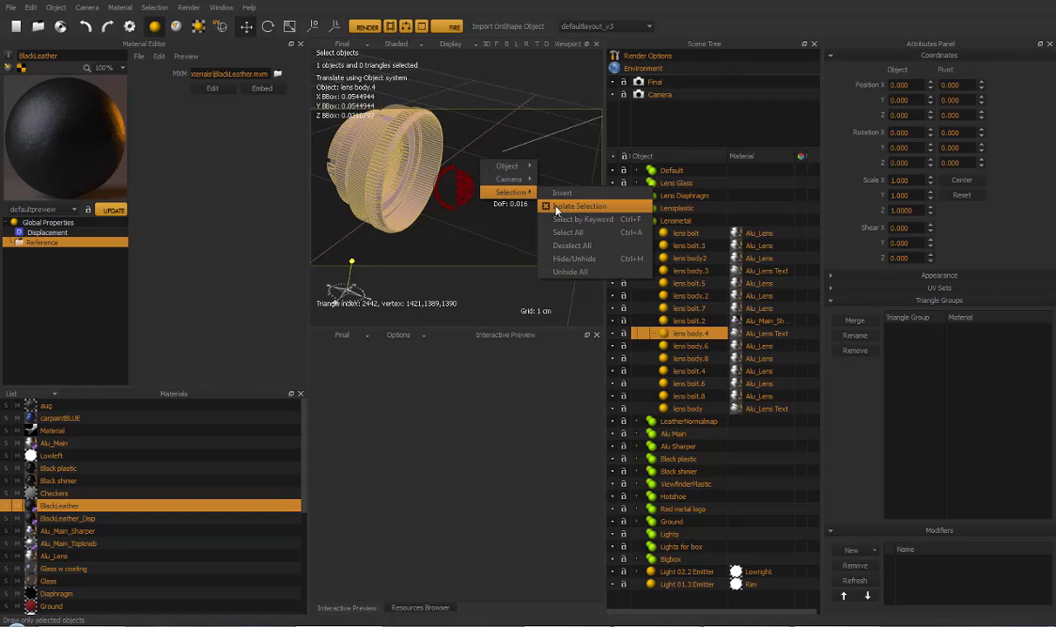
click(546, 211)
alt+drag(479, 238, 439, 220)
scroll(435, 224, up, 3)
scroll(428, 226, down, 2)
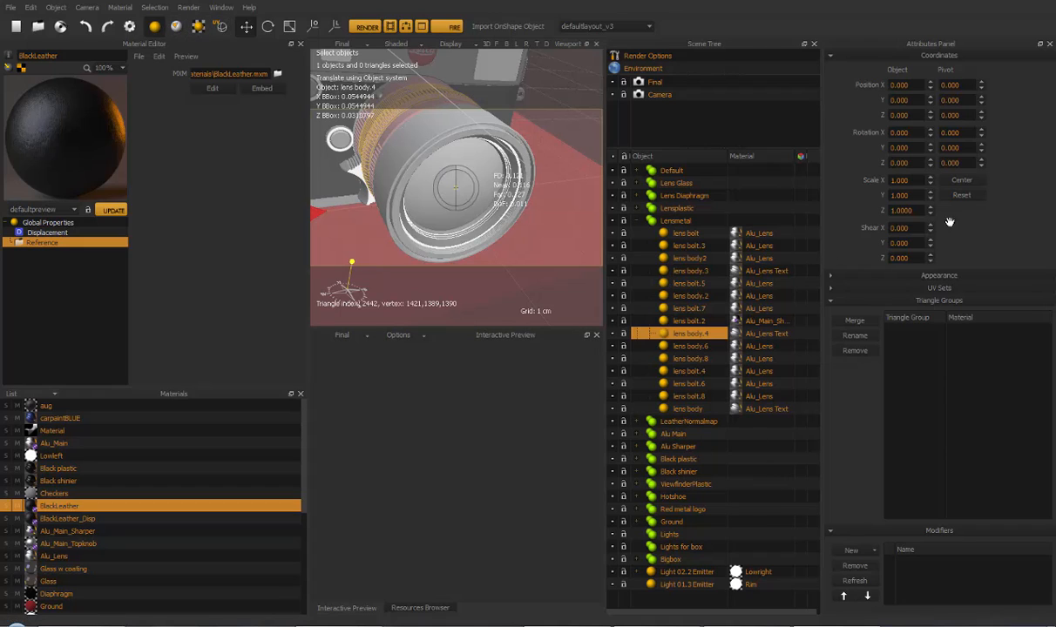
Collapse the lens metal group in the scene tree
click(636, 222)
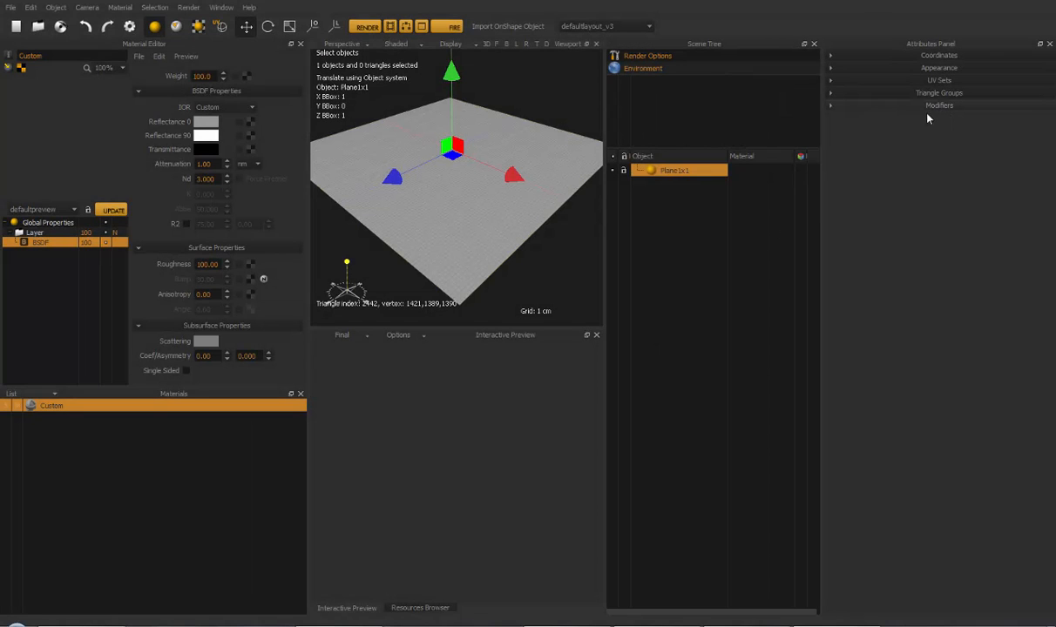
Show the plane's coordinates and move it in the viewport to about X 0.013, Y 0.083
click(935, 56)
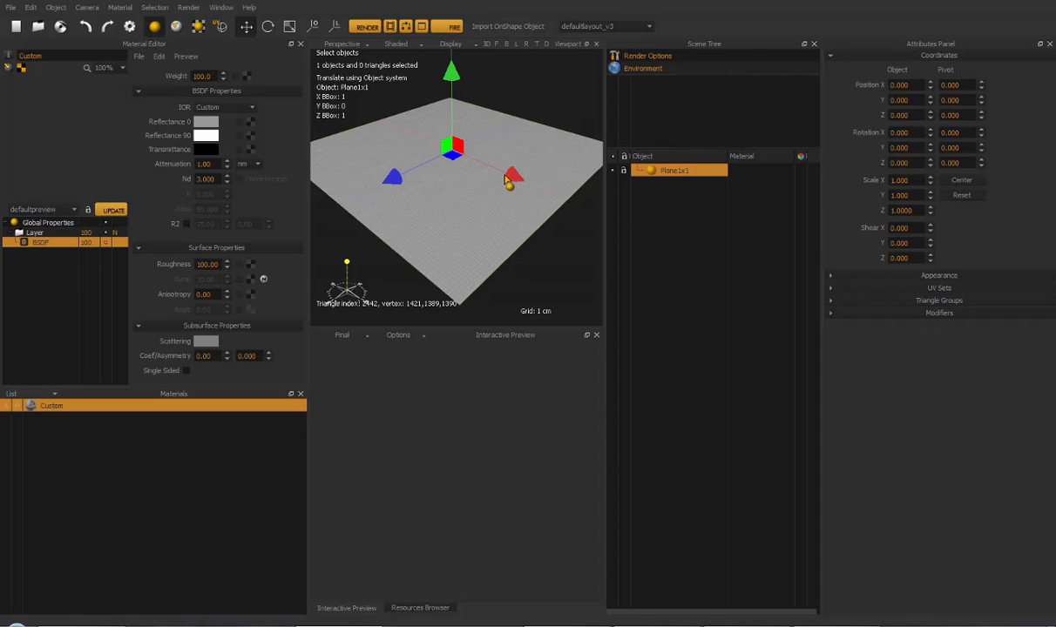
drag(479, 165, 508, 186)
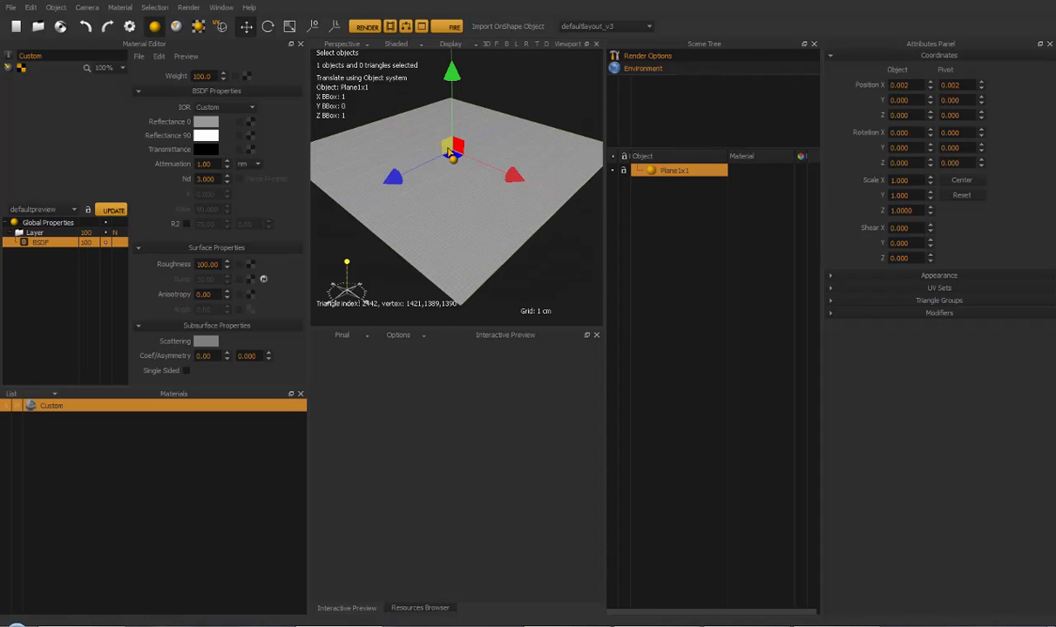
mouse_move(446, 145)
mouse_down()
mouse_move(465, 122)
mouse_move(454, 129)
mouse_up()
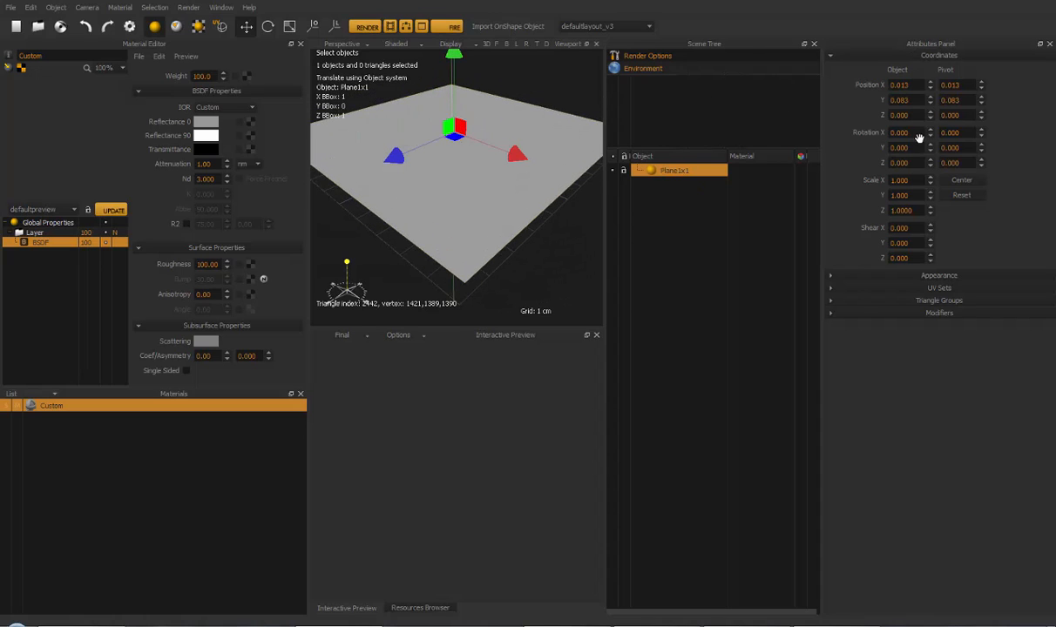
Set the plane's scale to 3 on all axes, and raise it interactively to about 3.92
drag(913, 181, 881, 183)
text(3)
key(Return)
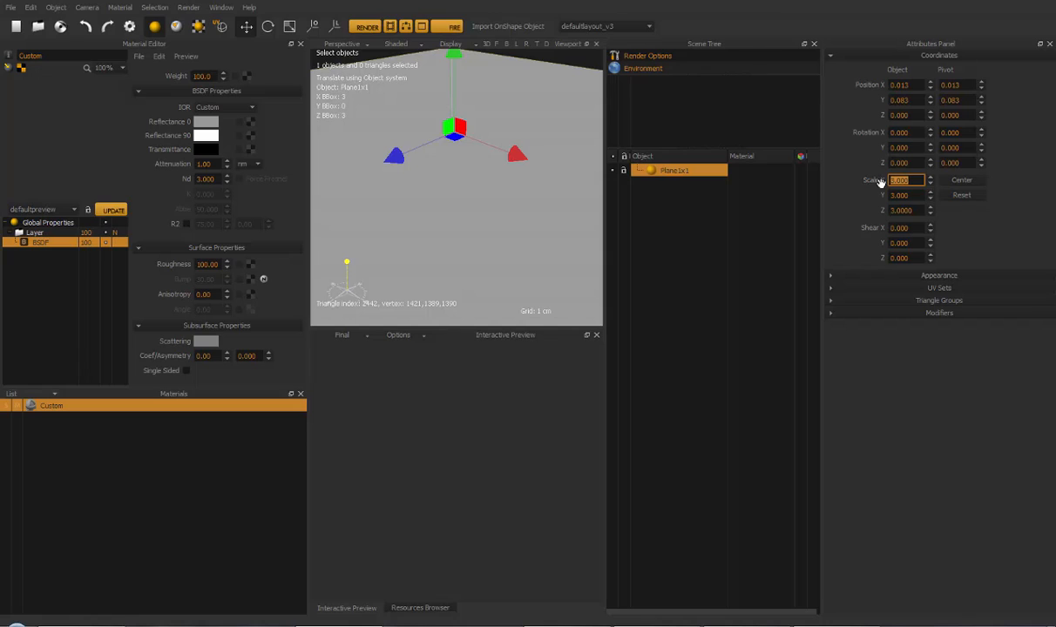
scroll(384, 252, down, 3)
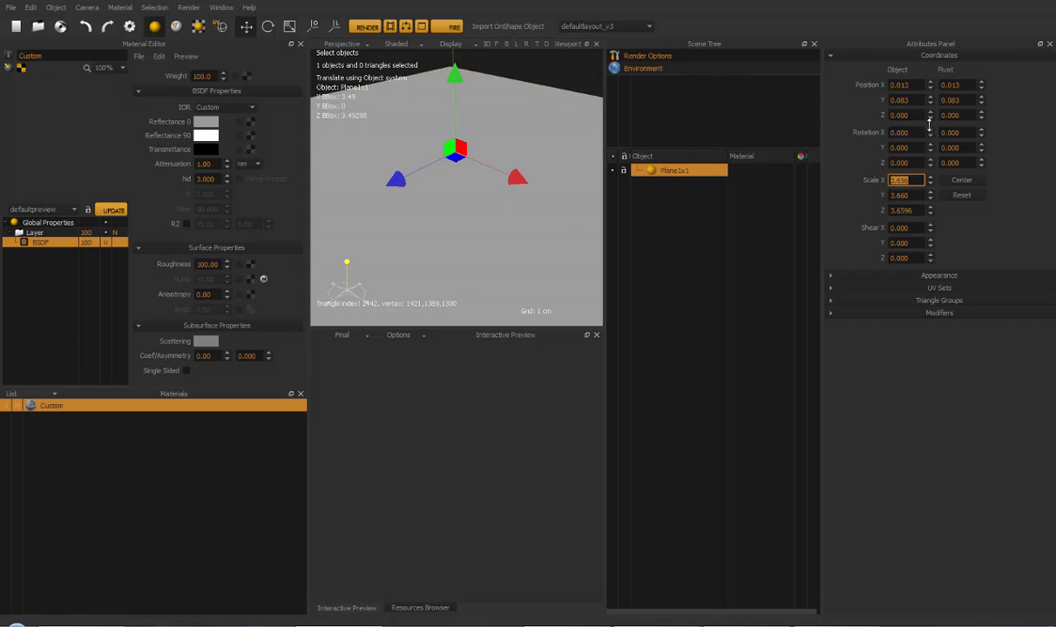
drag(932, 183, 932, 121)
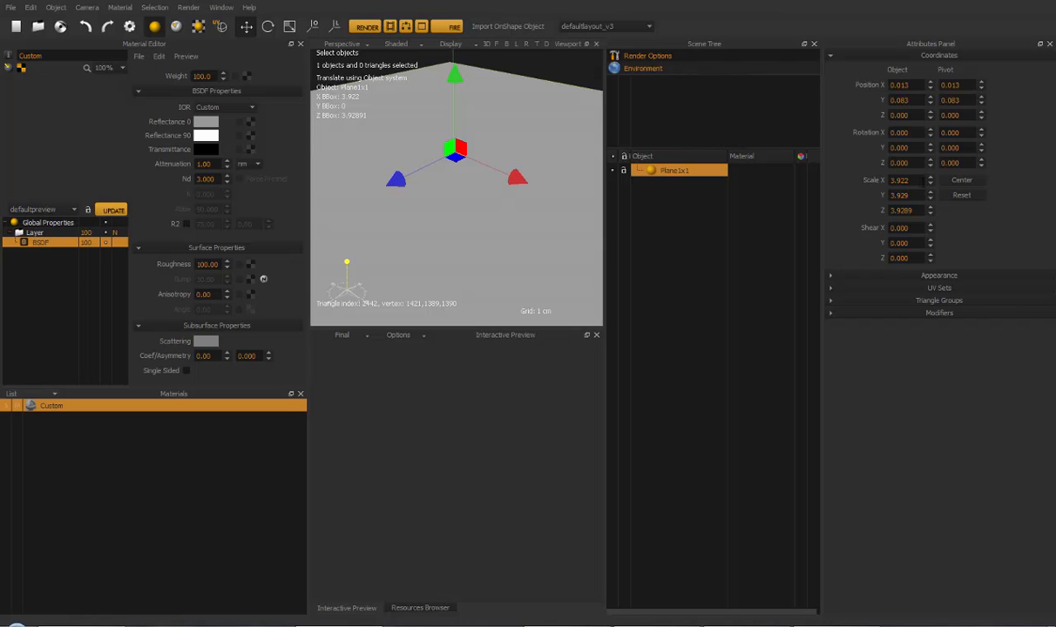
Set the decimal precision of the plane's scale values to five decimals
click(906, 179)
right_click(910, 179)
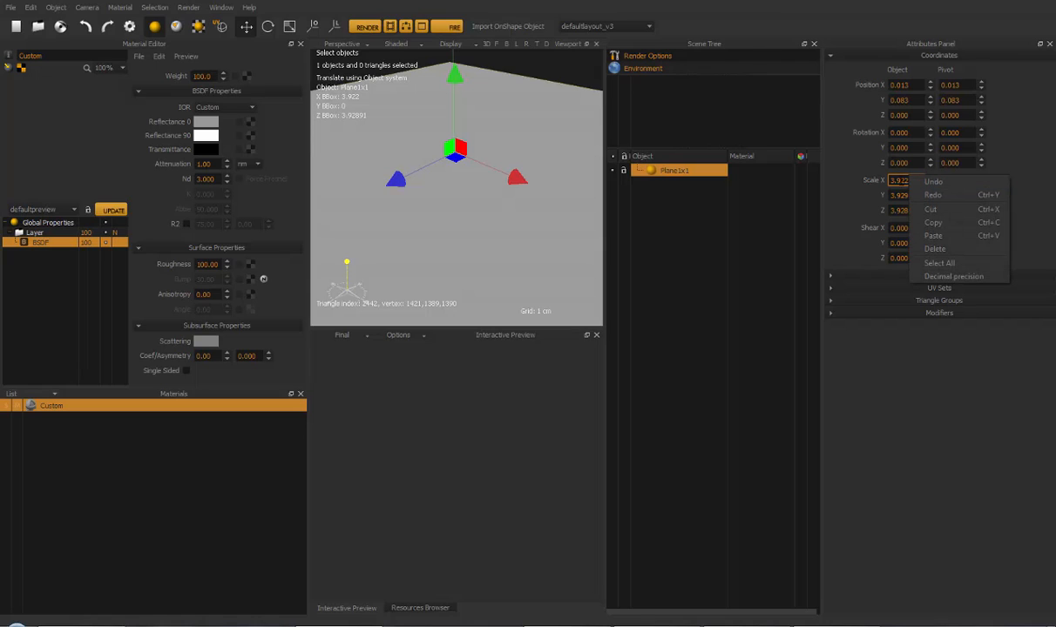
click(953, 276)
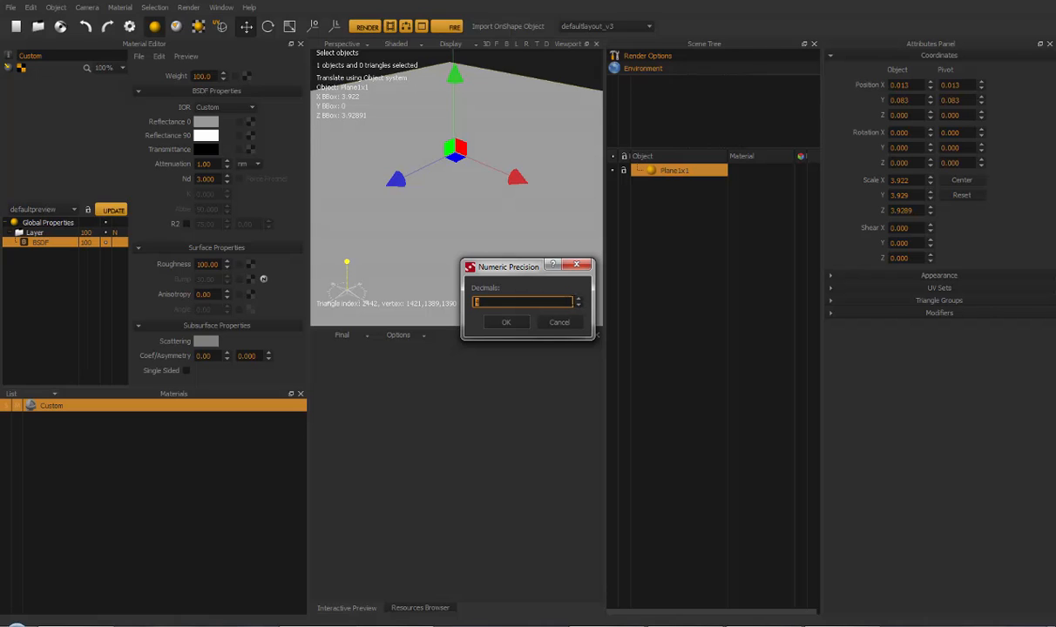
click(505, 323)
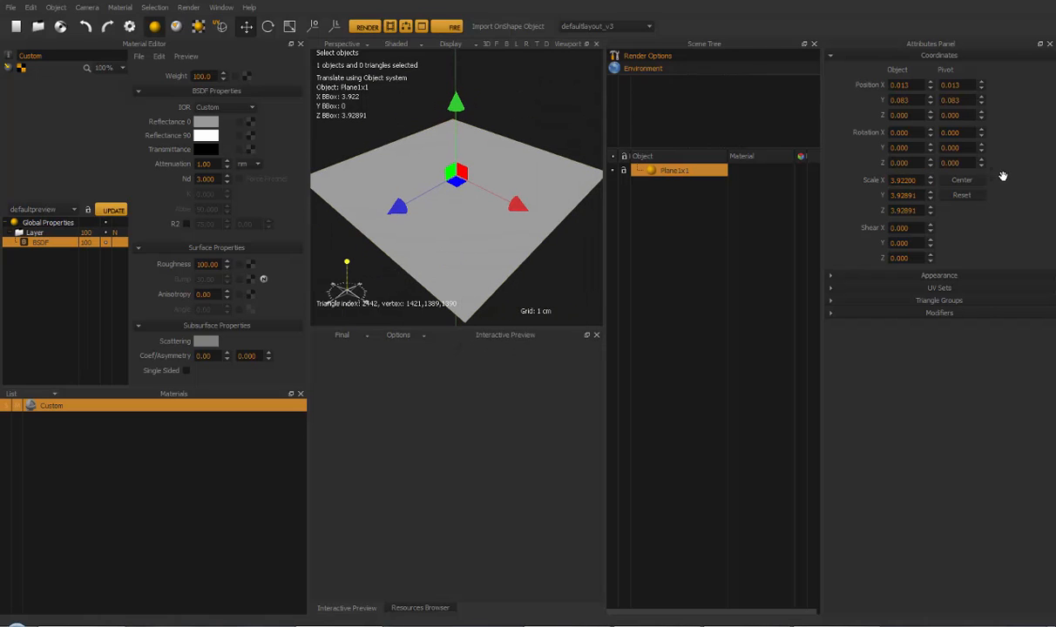
Move the plane to about X -0.428, Y 0.223, and shift only its pivot along X to about 1.565, near the plane's edge
alt+drag(447, 228, 522, 244)
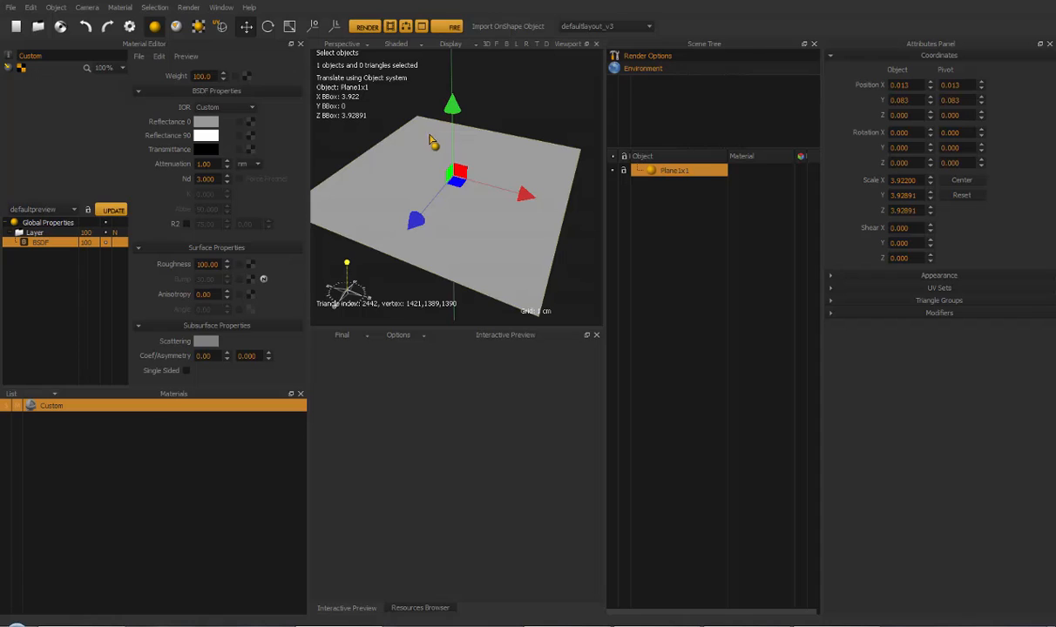
drag(462, 177, 436, 165)
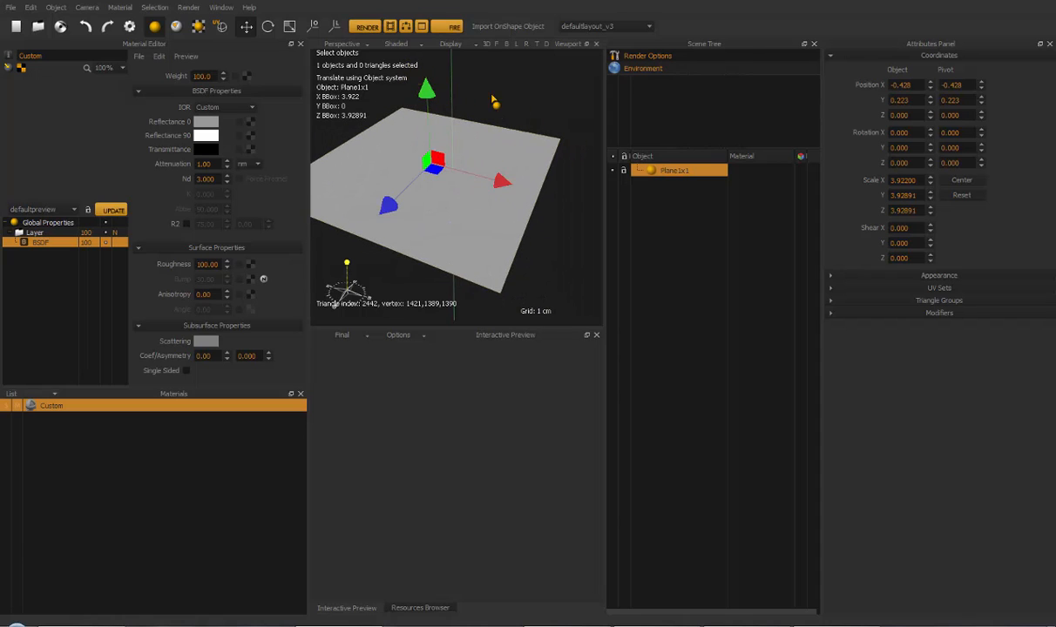
click(311, 27)
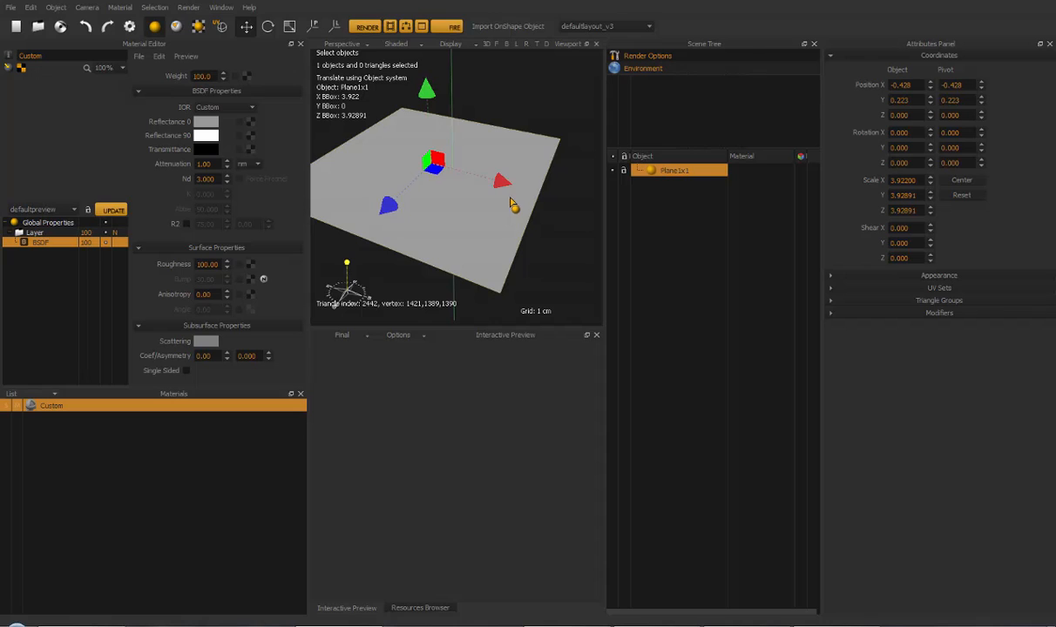
drag(505, 186, 643, 227)
key(r)
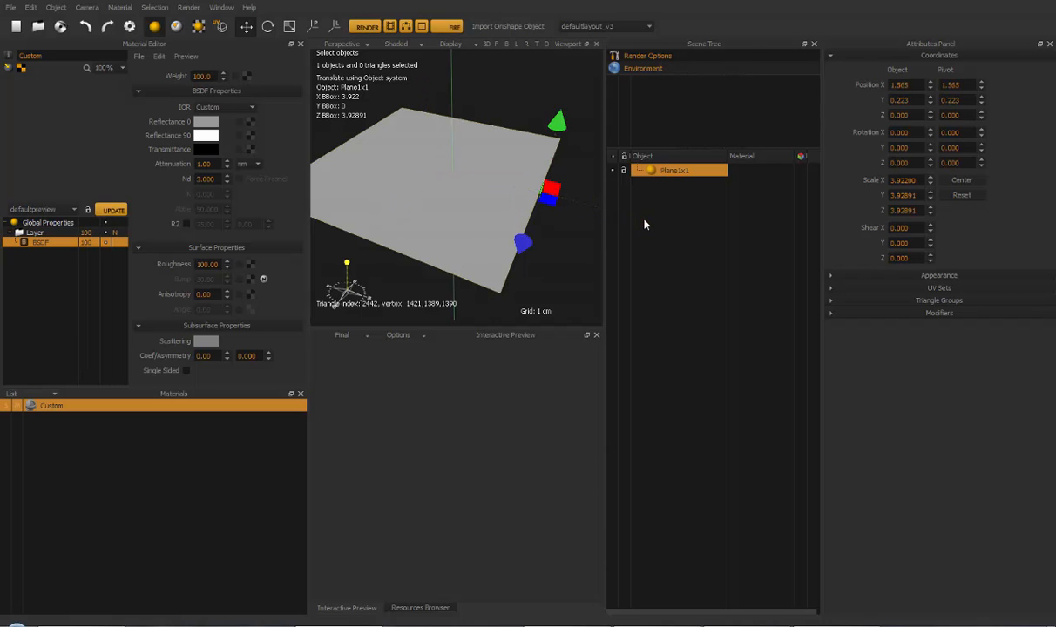
click(312, 28)
Rotate the plane to about -1.555 degrees around Z, using the shifted pivot
alt+middle_drag(485, 174, 449, 167)
key(e)
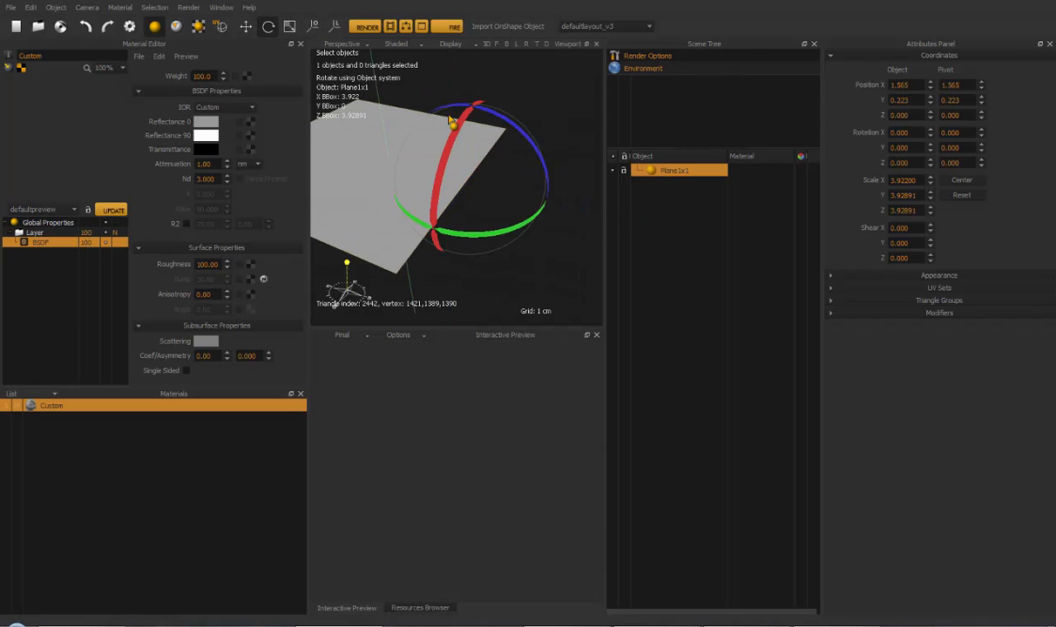
mouse_move(510, 146)
mouse_down()
mouse_move(580, 216)
mouse_move(529, 185)
mouse_move(560, 280)
mouse_move(523, 210)
mouse_move(521, 137)
mouse_move(515, 153)
mouse_up()
Center the plane's pivot on its geometry, and reset the pivot to the scene origin
click(966, 183)
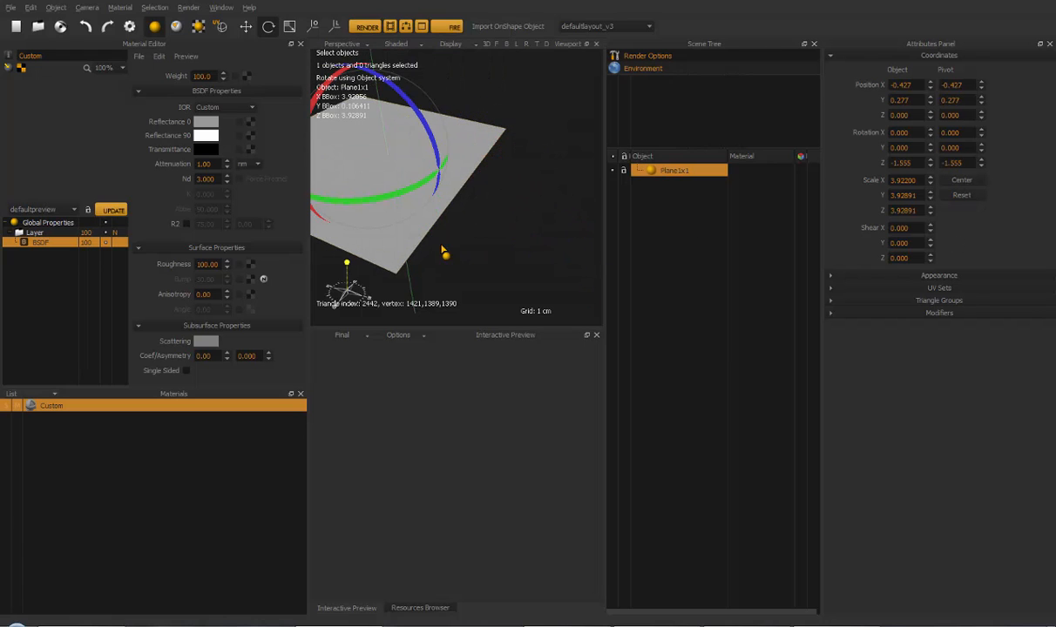
click(962, 197)
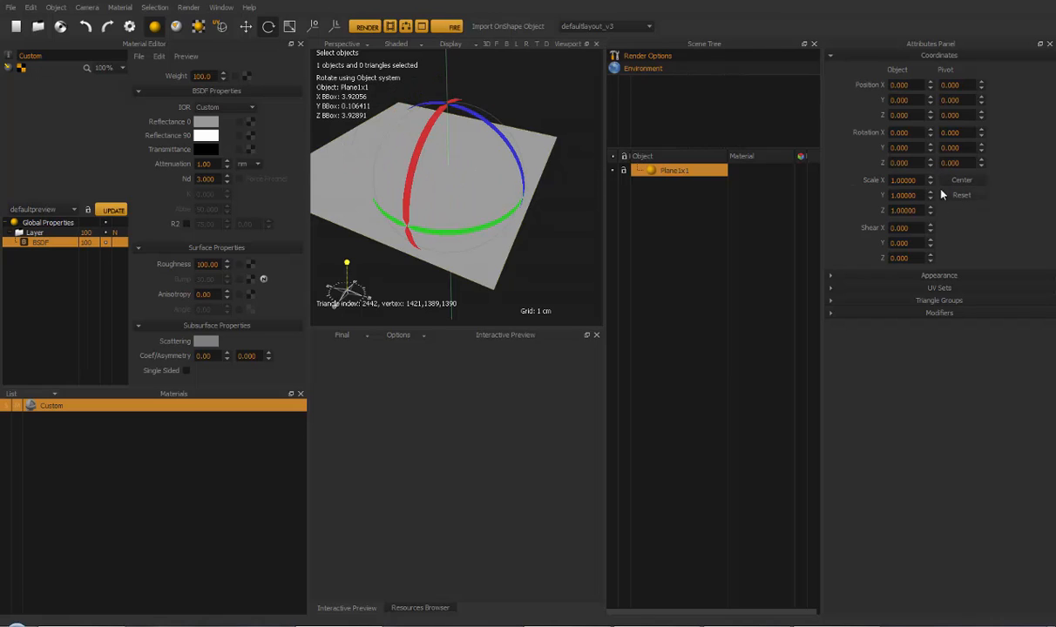
middle_drag(495, 205, 540, 191)
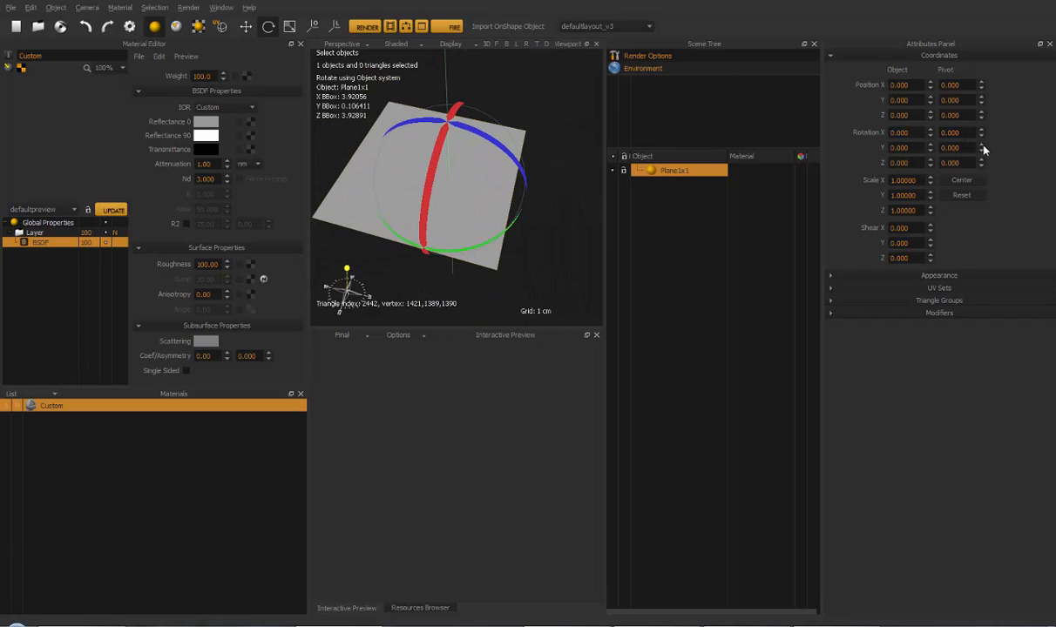
Move the plane horizontally to about X 0.193, Z 0.203, and center its pivot
click(246, 26)
mouse_move(469, 256)
middle_down()
mouse_move(565, 165)
mouse_move(459, 188)
mouse_move(466, 242)
middle_up()
drag(467, 241, 453, 194)
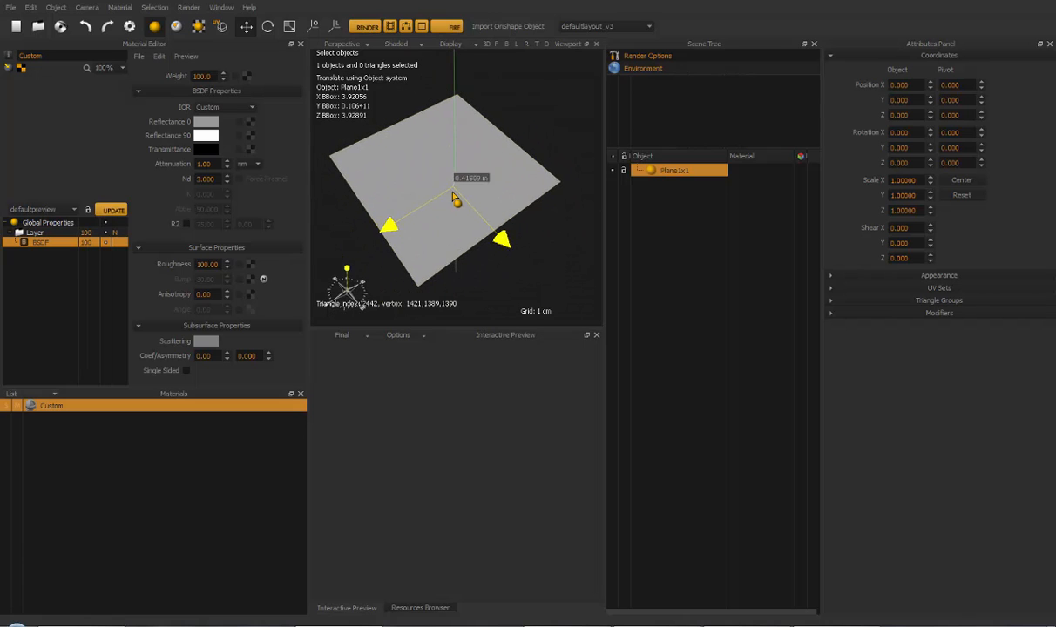
middle_drag(453, 247, 431, 231)
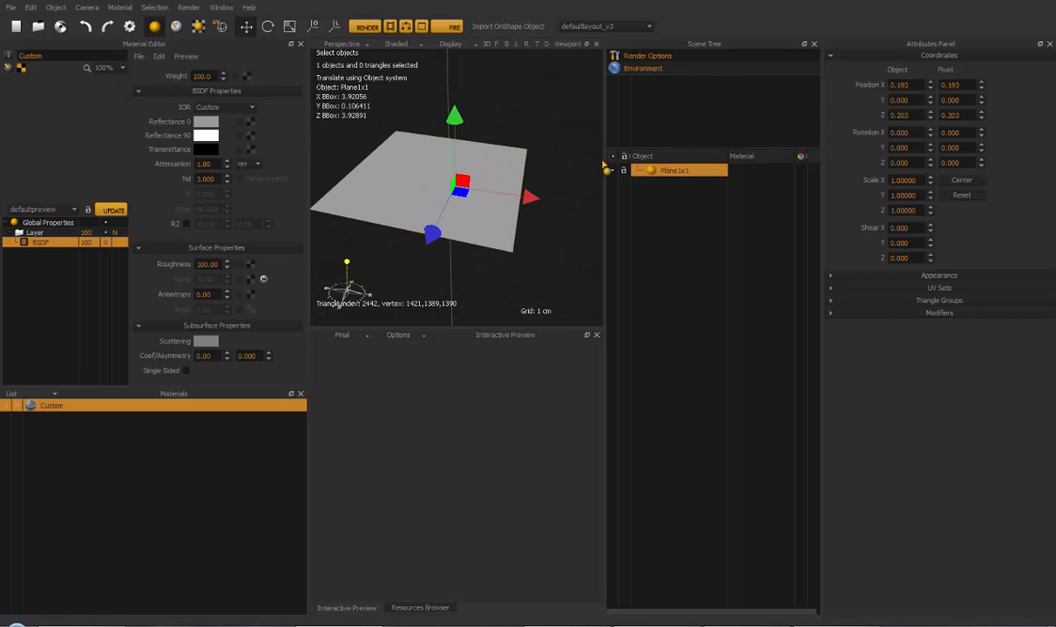
click(962, 179)
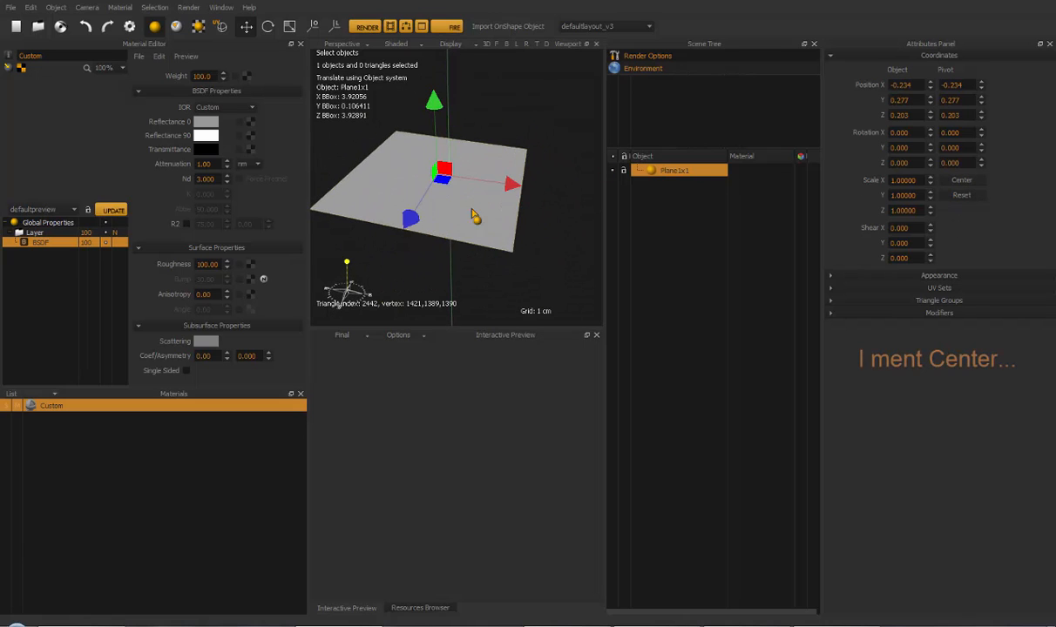
Move the plane to about X 0.188, Z 0.280, and set its position to 0 on all axes
drag(444, 185, 461, 191)
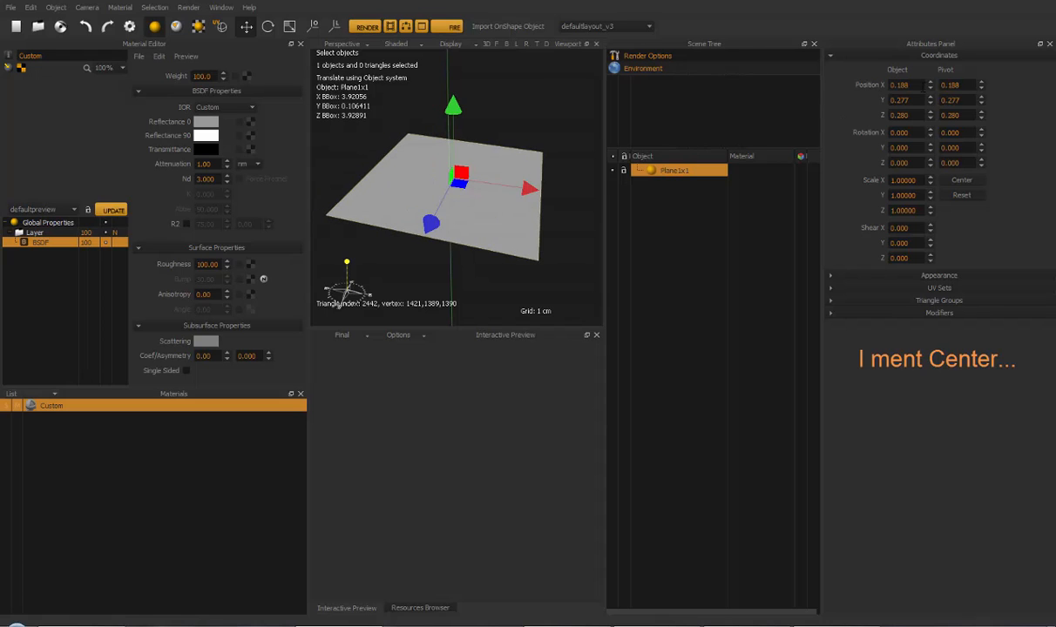
drag(922, 85, 843, 92)
text(0)
key(shift+Return)
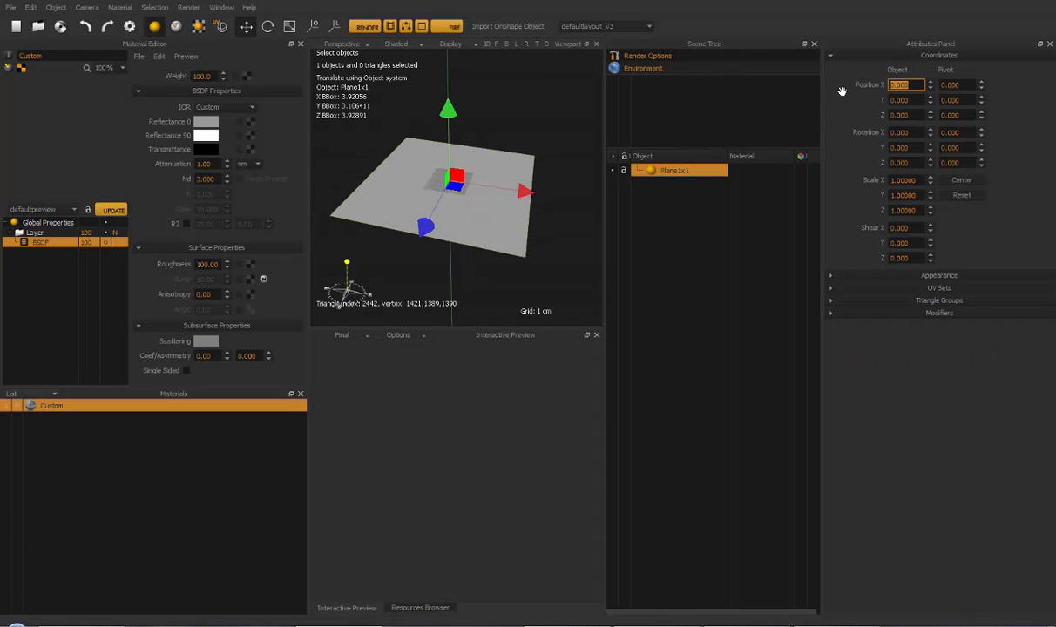
Show the plane's Appearance settings in place of its Coordinates, and widen the viewport area
mouse_move(481, 206)
alt+mouse_down()
mouse_move(488, 220)
mouse_move(468, 218)
alt+mouse_up()
alt+right_drag(469, 218, 483, 160)
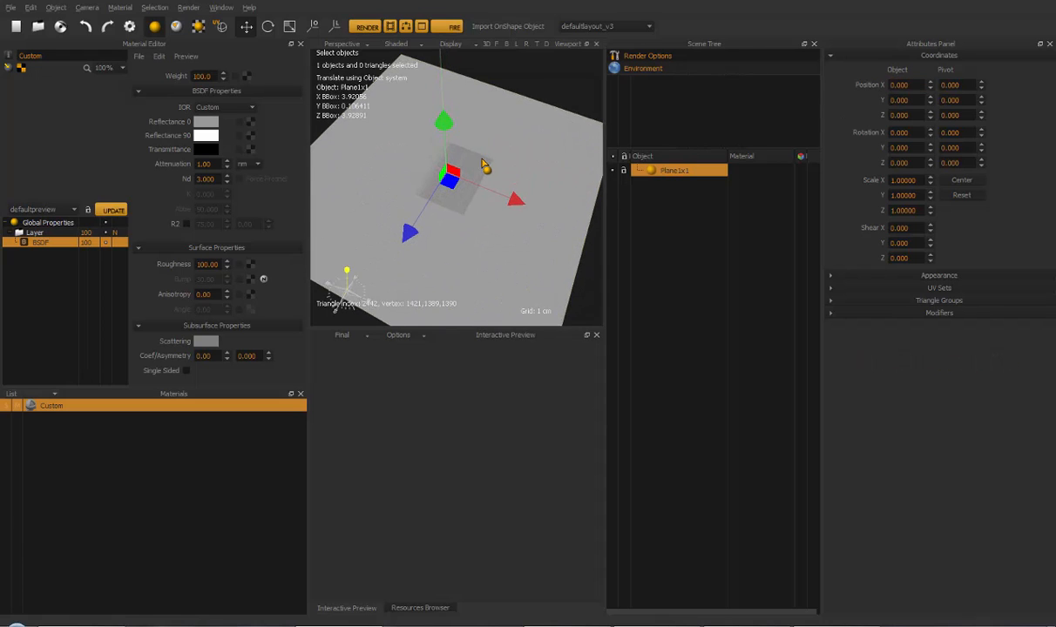
scroll(485, 165, down, 3)
click(929, 275)
click(939, 55)
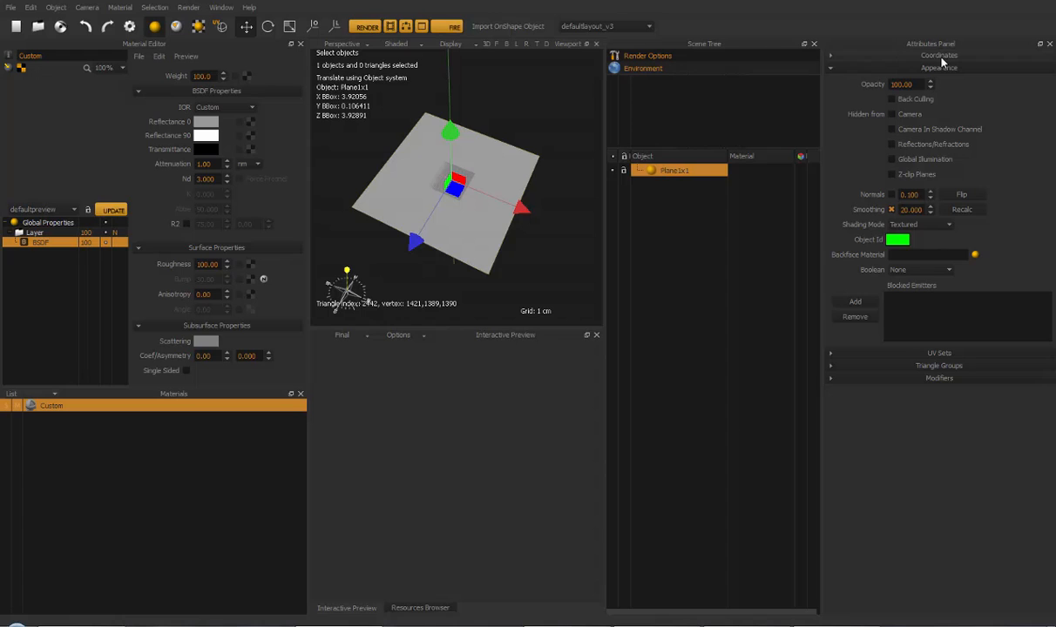
drag(604, 221, 691, 222)
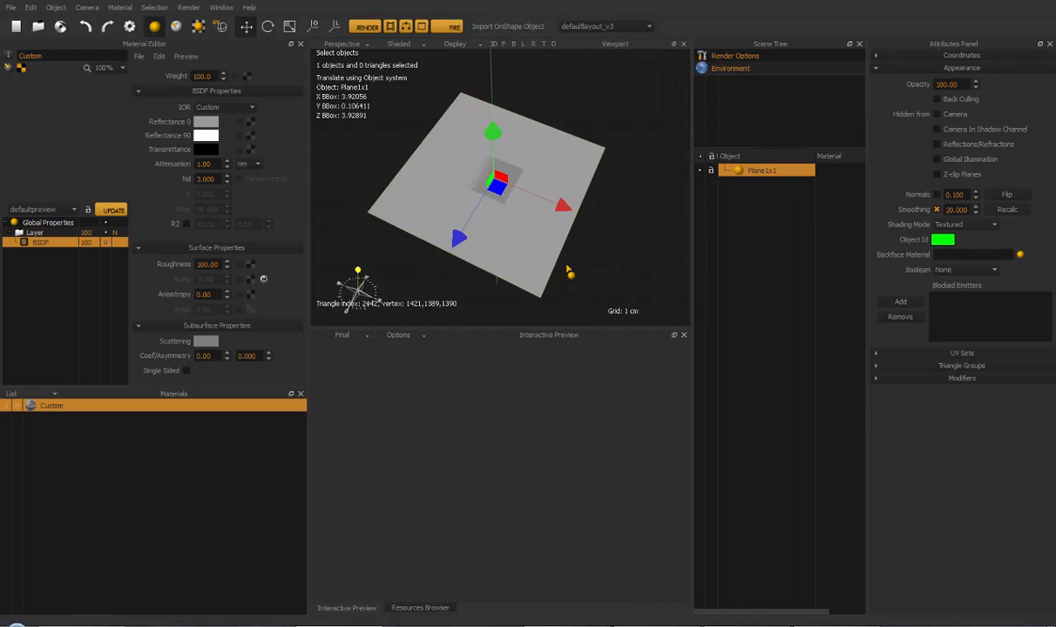
alt+drag(568, 272, 595, 216)
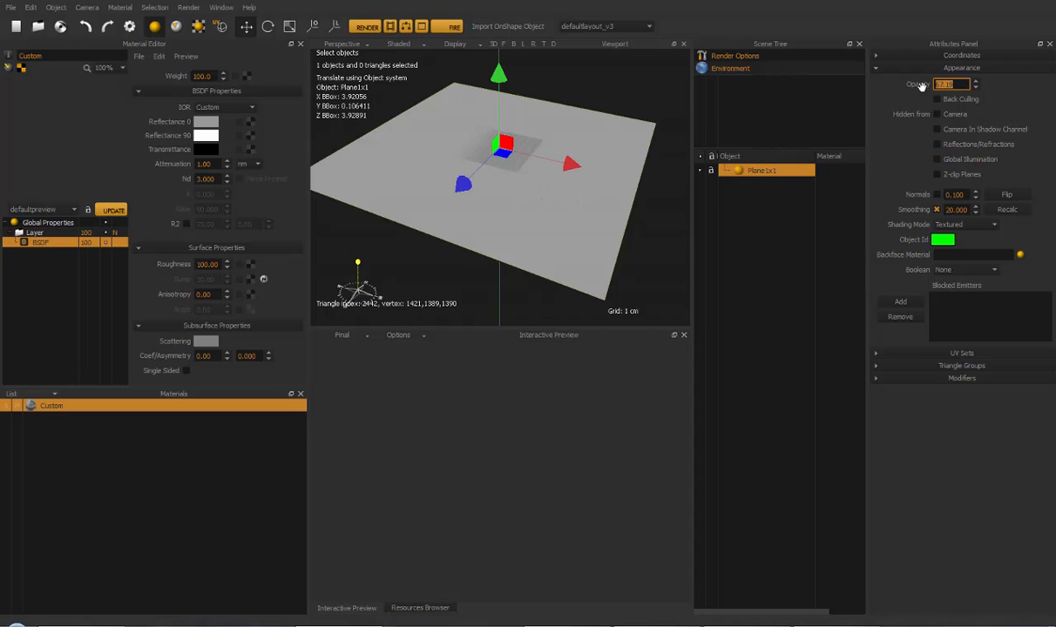
Set the plane's opacity to 100, and switch Back Culling on and off again
text(100)
key(Return)
click(939, 101)
click(939, 101)
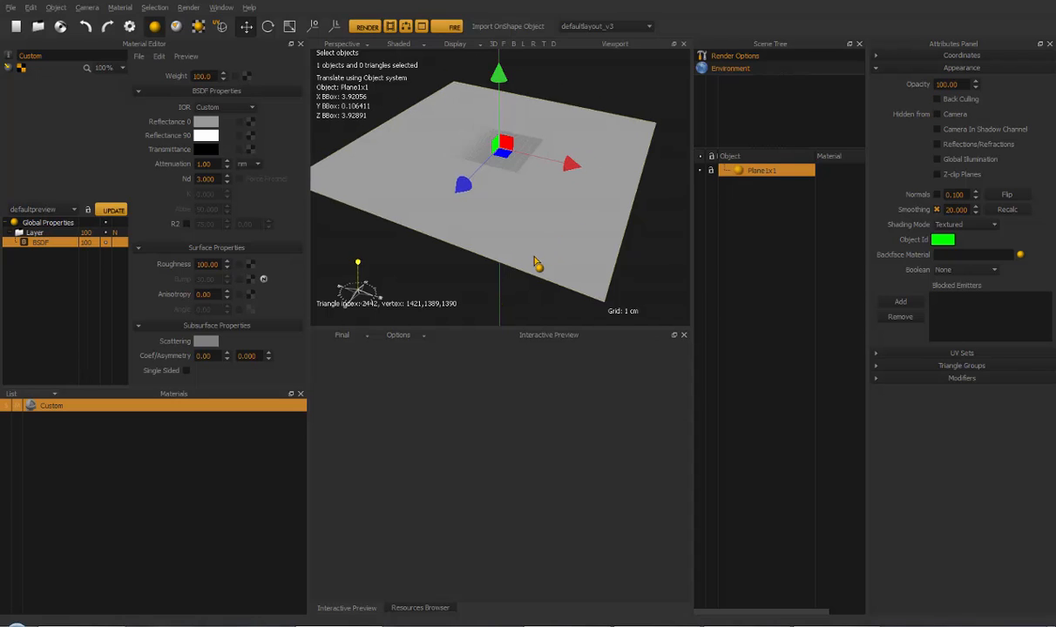
Add a new camera to the scene
middle_drag(536, 264, 547, 228)
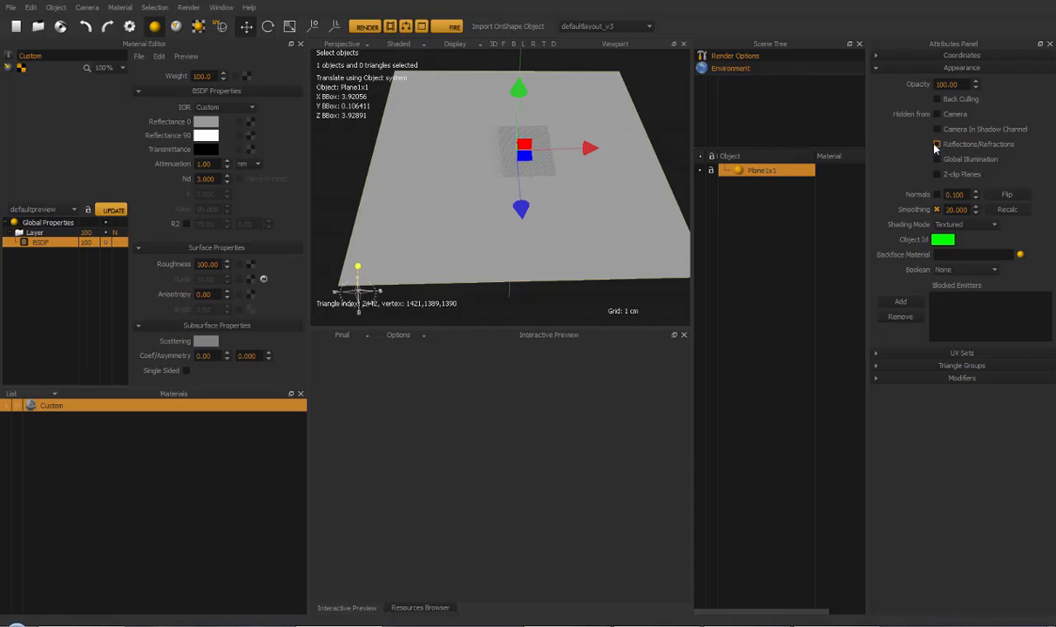
mouse_move(556, 227)
middle_down()
mouse_move(570, 235)
mouse_move(610, 227)
mouse_move(538, 228)
middle_up()
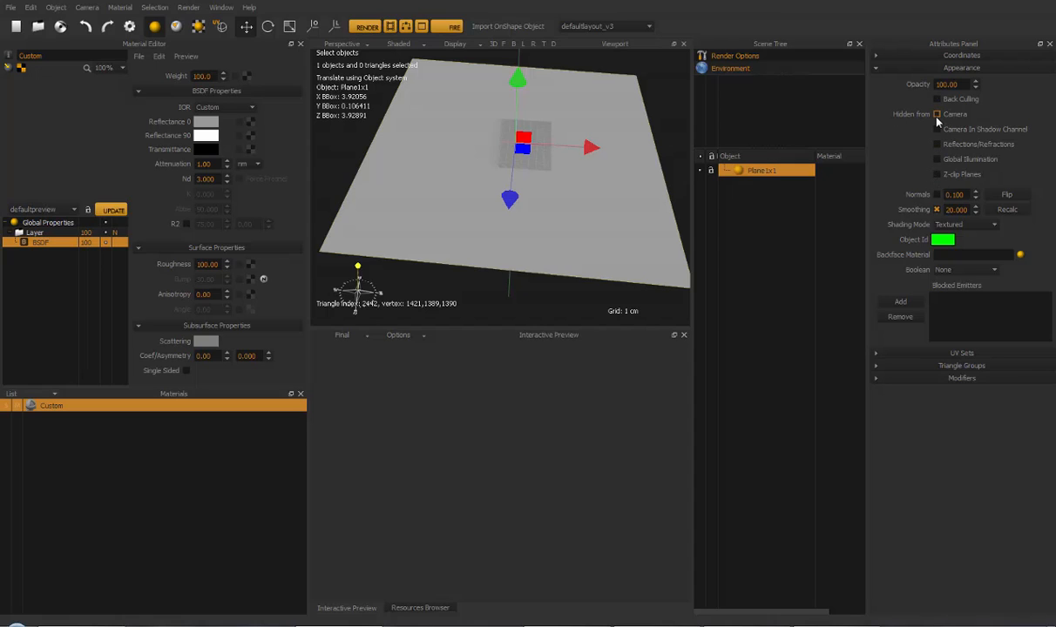
right_click(739, 95)
click(758, 101)
Look at the render options, and set the environment type to Sky
click(749, 55)
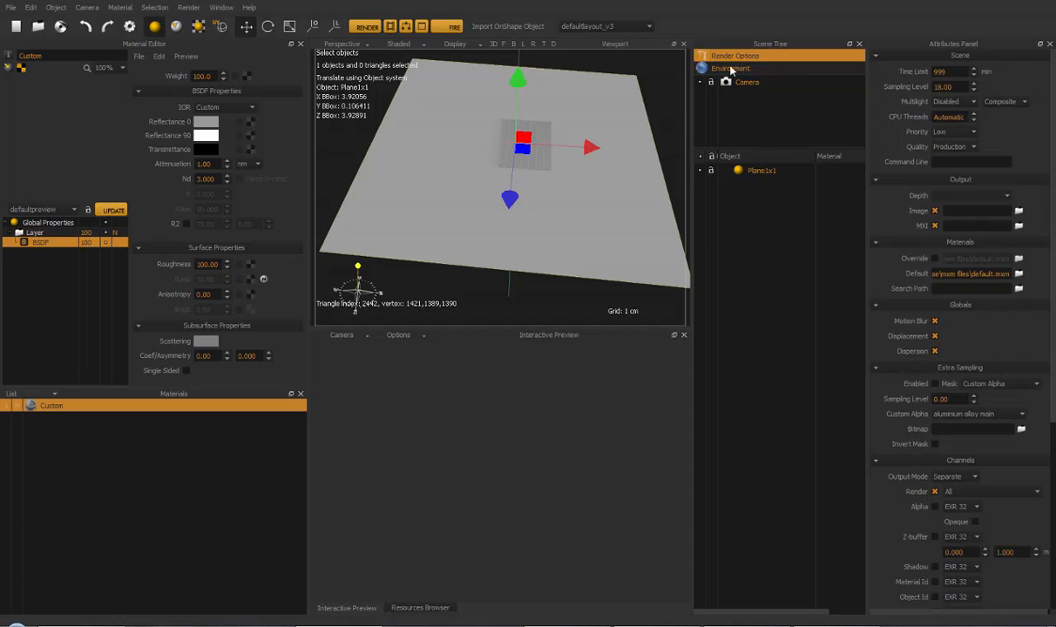
click(732, 69)
click(949, 59)
click(950, 80)
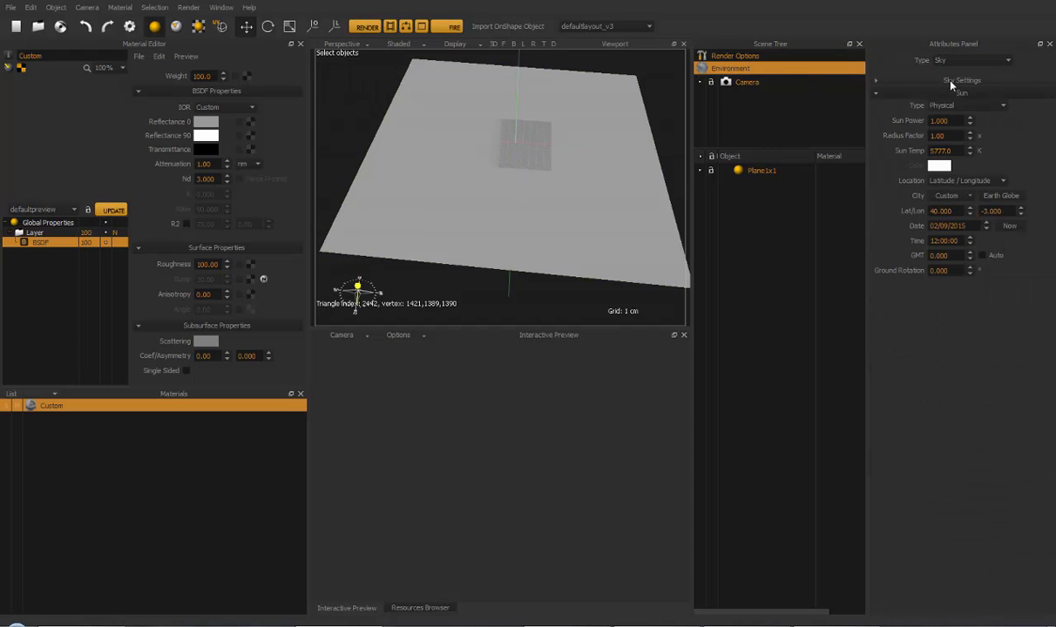
Select the Plane1x1 object and start the FIRE interactive preview
click(738, 83)
click(723, 169)
click(445, 26)
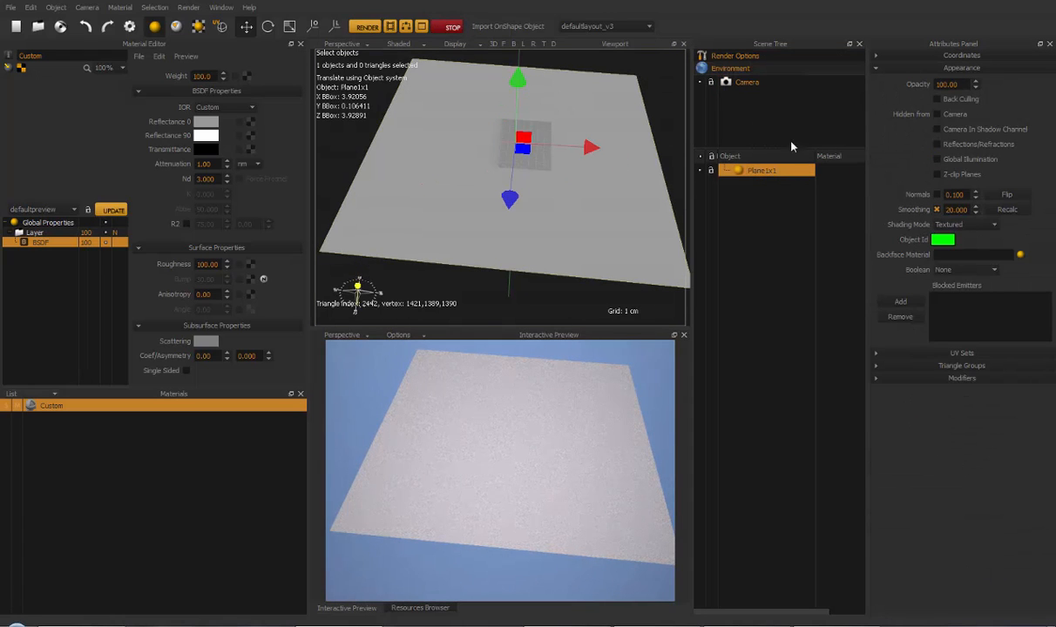
Hide the plane from the camera in the preview, and turn that option off again
click(938, 114)
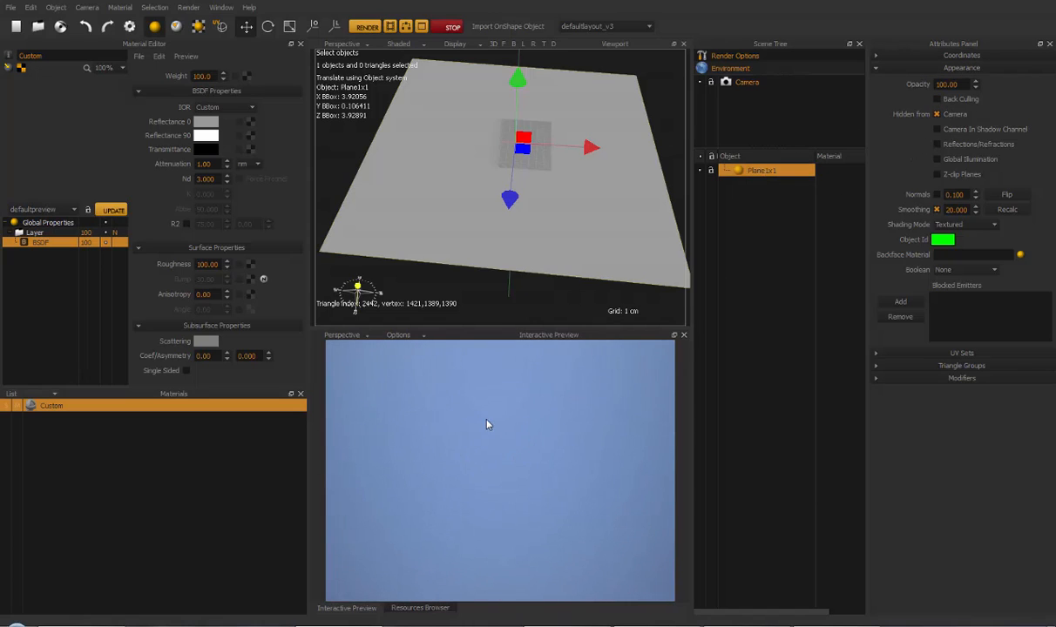
click(937, 114)
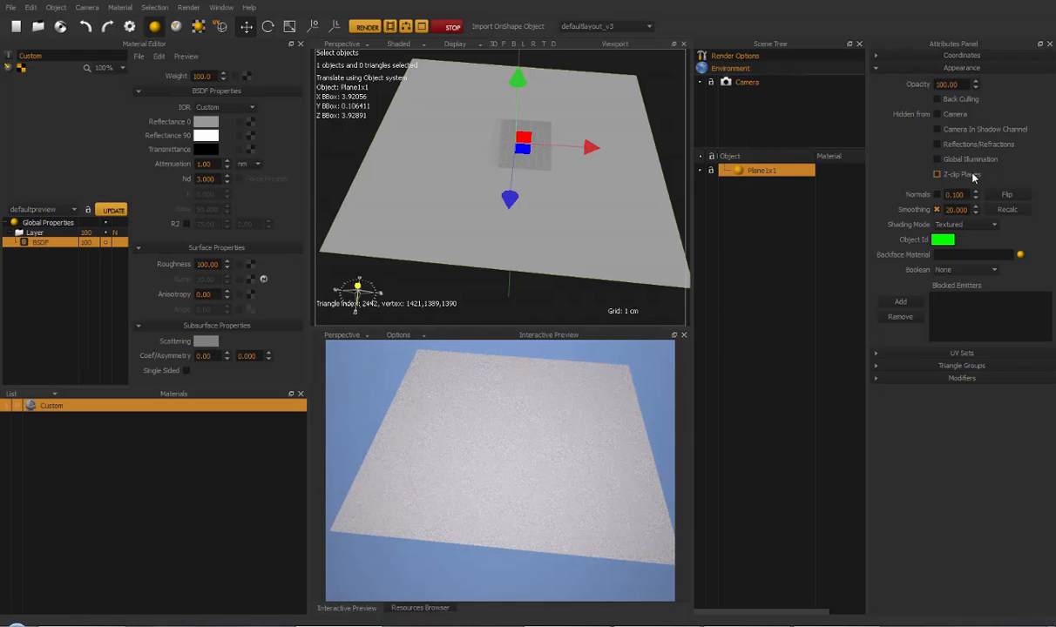
Stop the interactive preview, and show the plane's normals with a length of 1.271
click(451, 28)
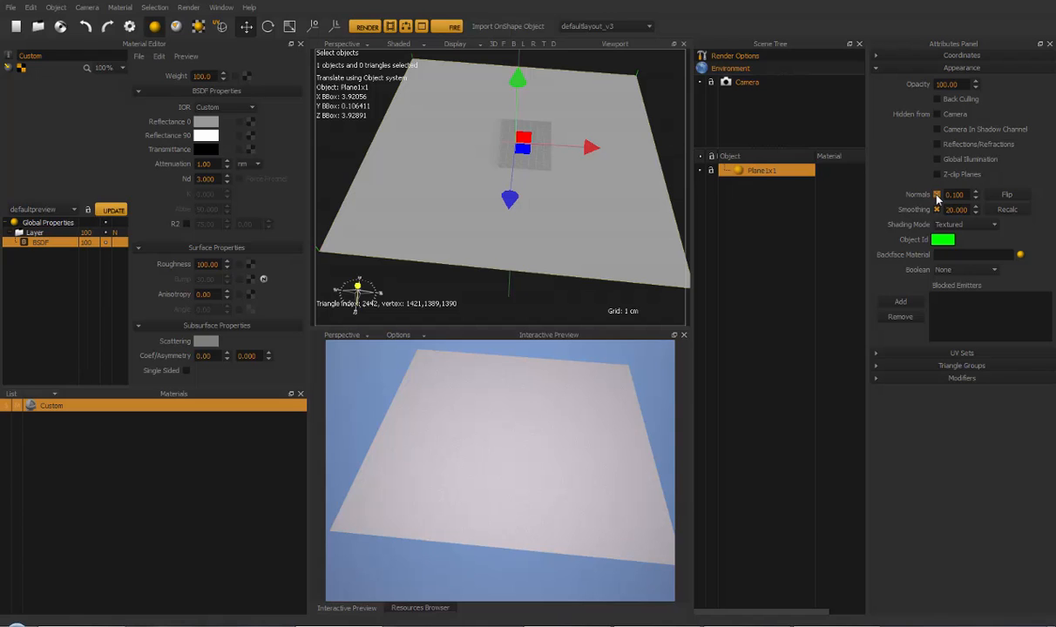
click(937, 195)
middle_drag(608, 207, 715, 172)
middle_drag(587, 186, 561, 184)
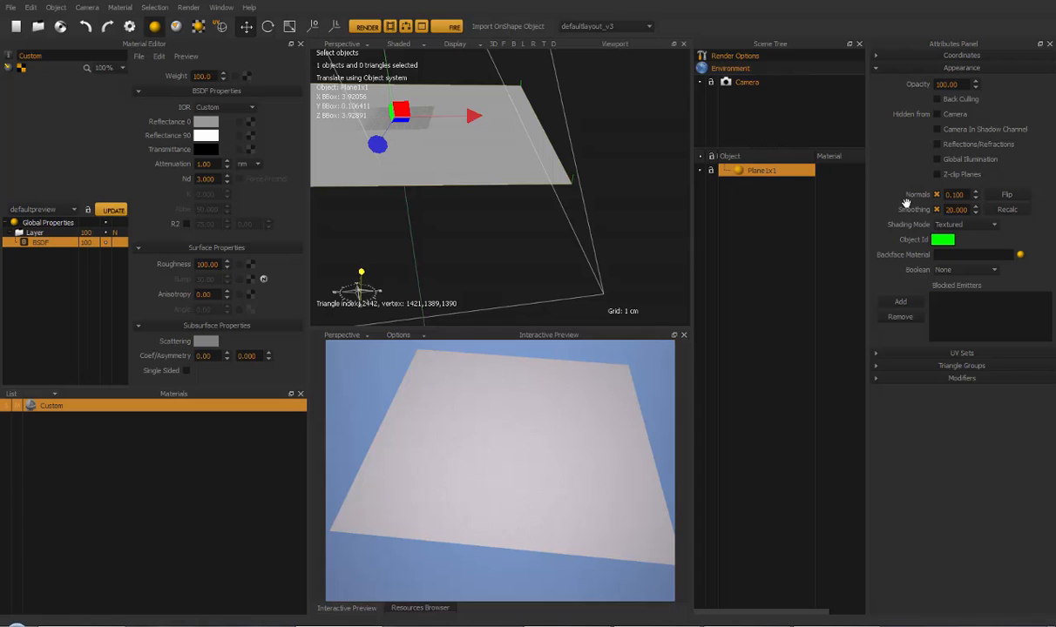
drag(977, 198, 986, 93)
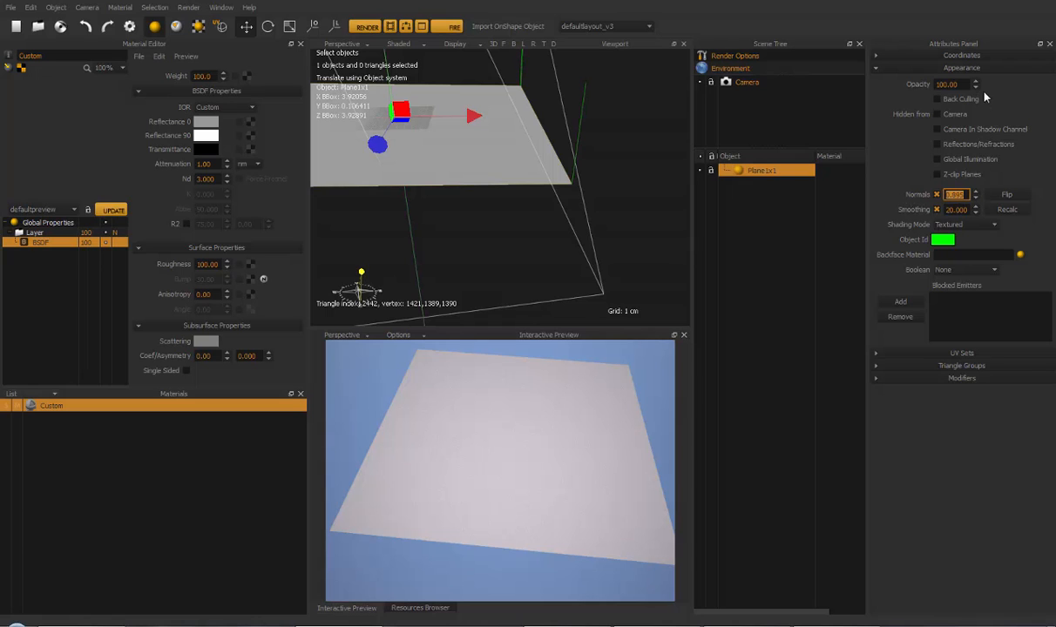
drag(976, 195, 975, 132)
middle_drag(538, 181, 549, 228)
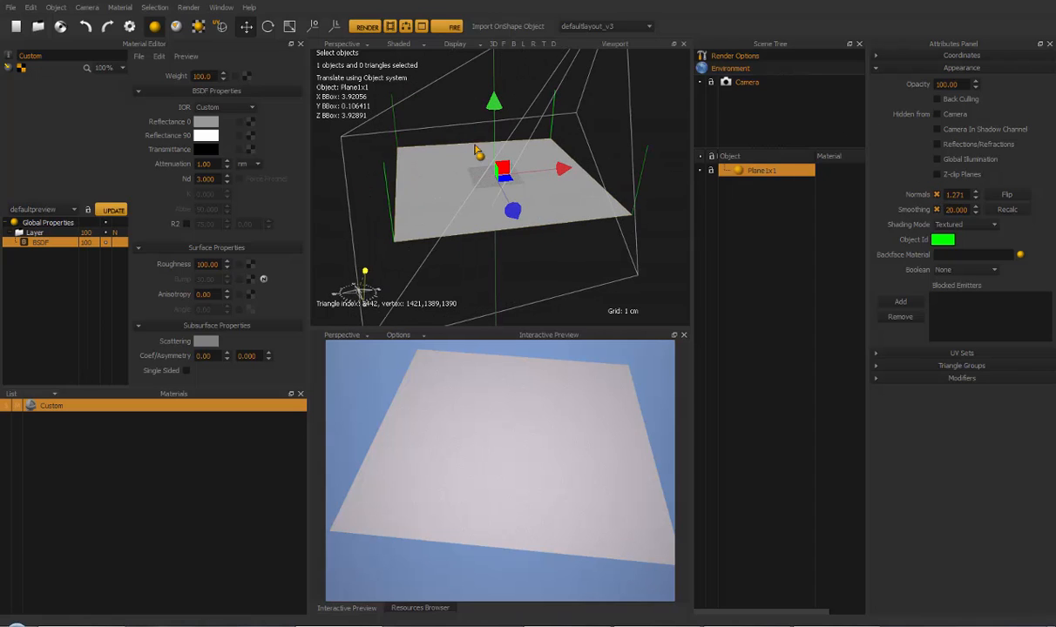
Examine the normals from above and below the plane, and turn their display off
middle_drag(539, 217, 511, 247)
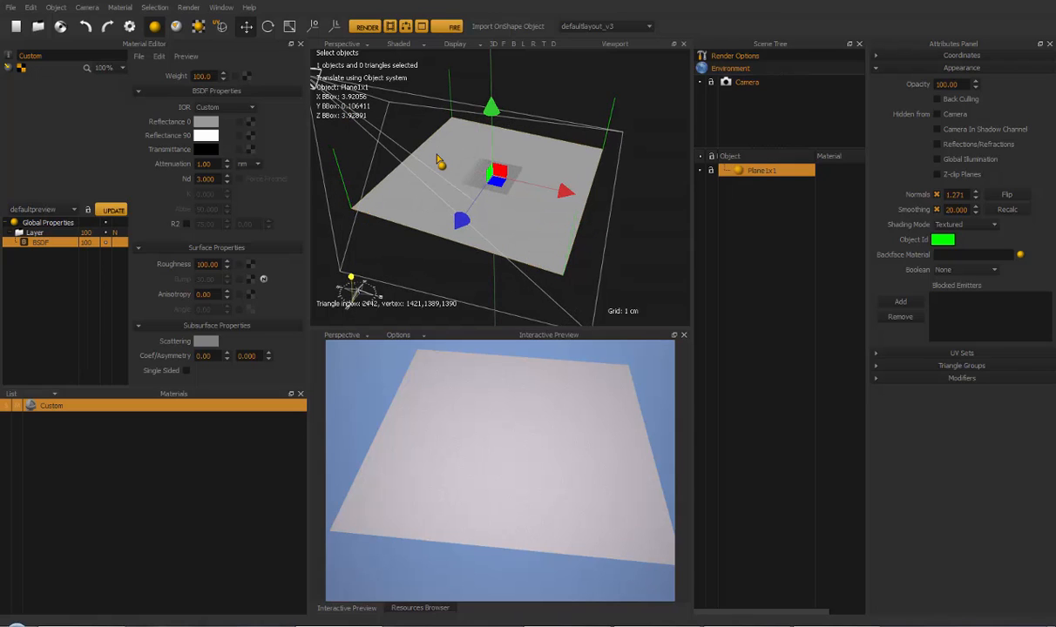
middle_drag(561, 251, 502, 244)
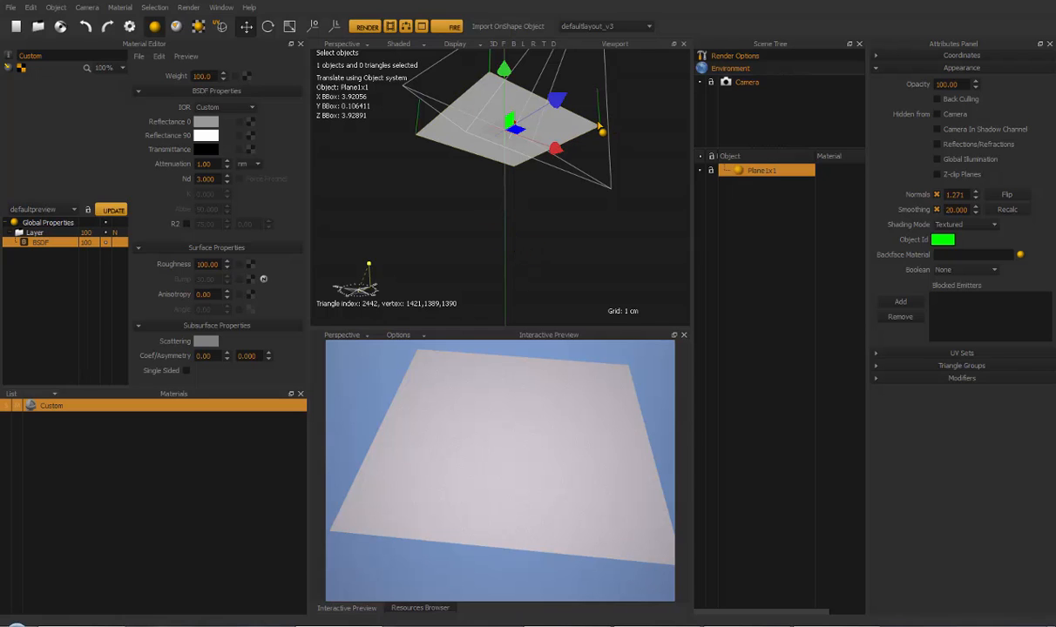
alt+drag(494, 164, 494, 174)
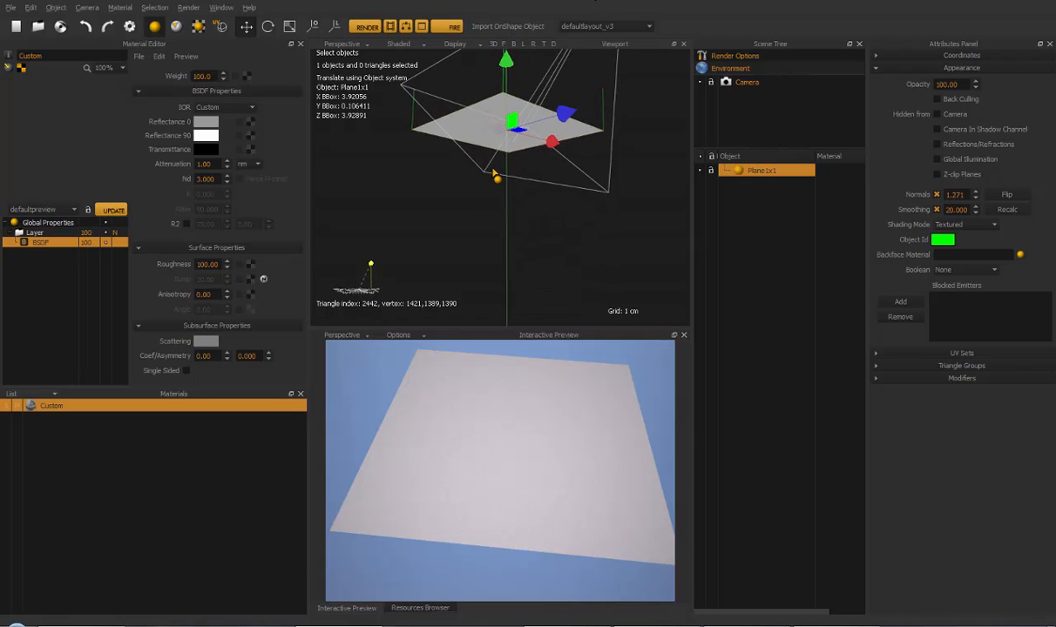
alt+middle_drag(528, 176, 493, 184)
alt+drag(493, 185, 476, 174)
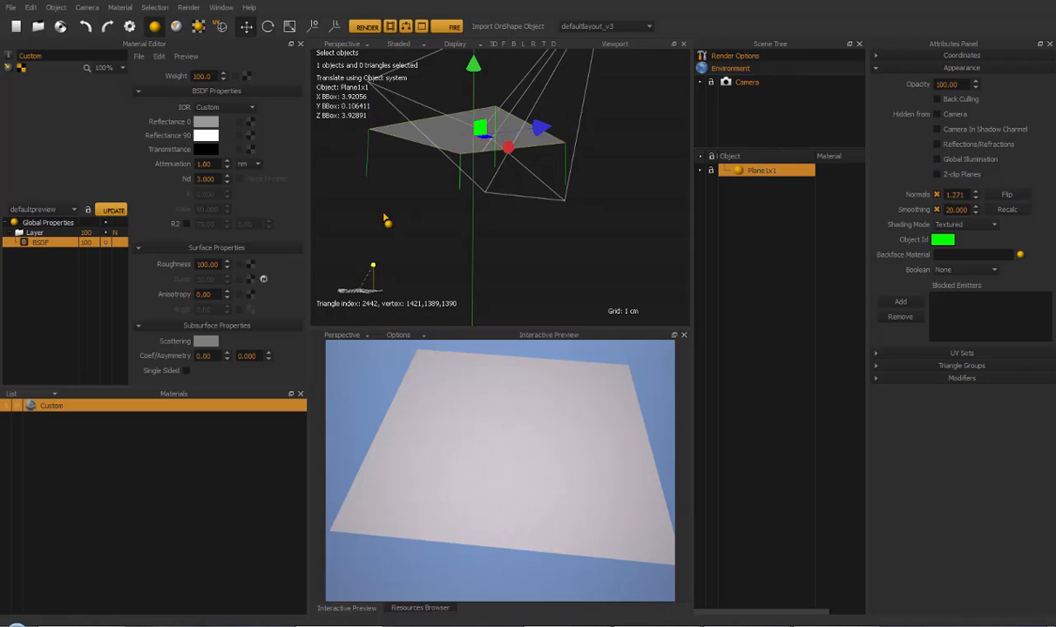
alt+drag(444, 183, 532, 214)
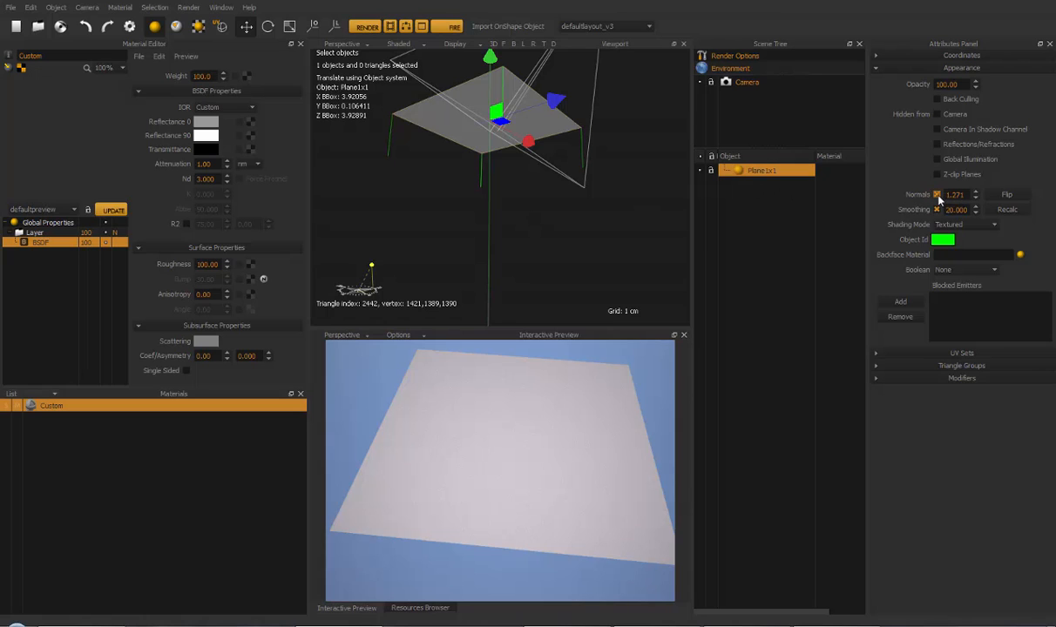
click(938, 196)
alt+middle_drag(509, 182, 542, 237)
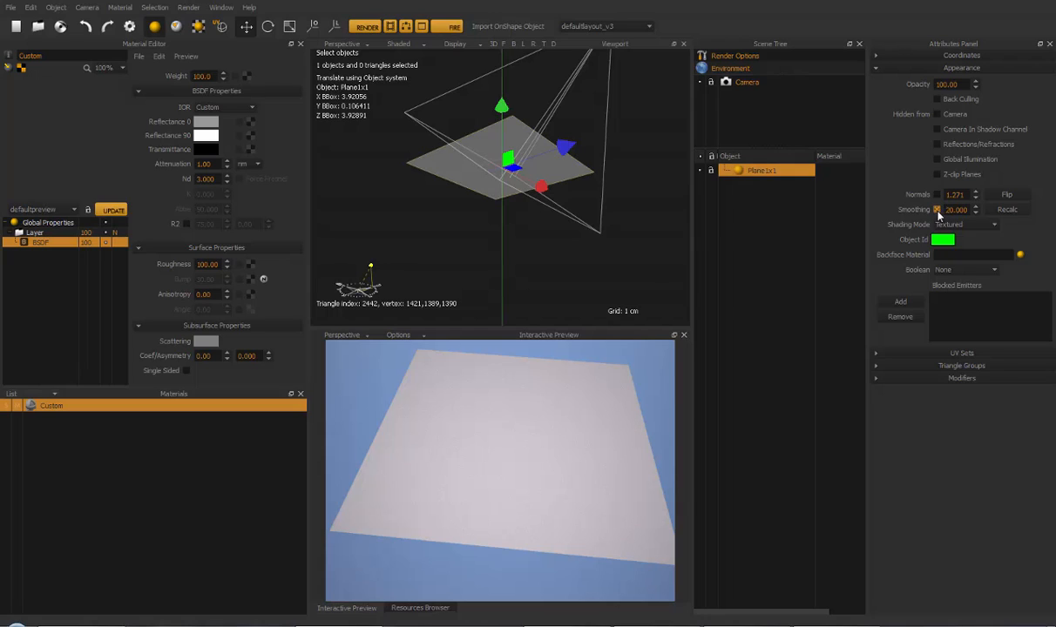
Check the plane's smoothing option and widen the Attributes Panel
click(937, 210)
drag(868, 198, 849, 193)
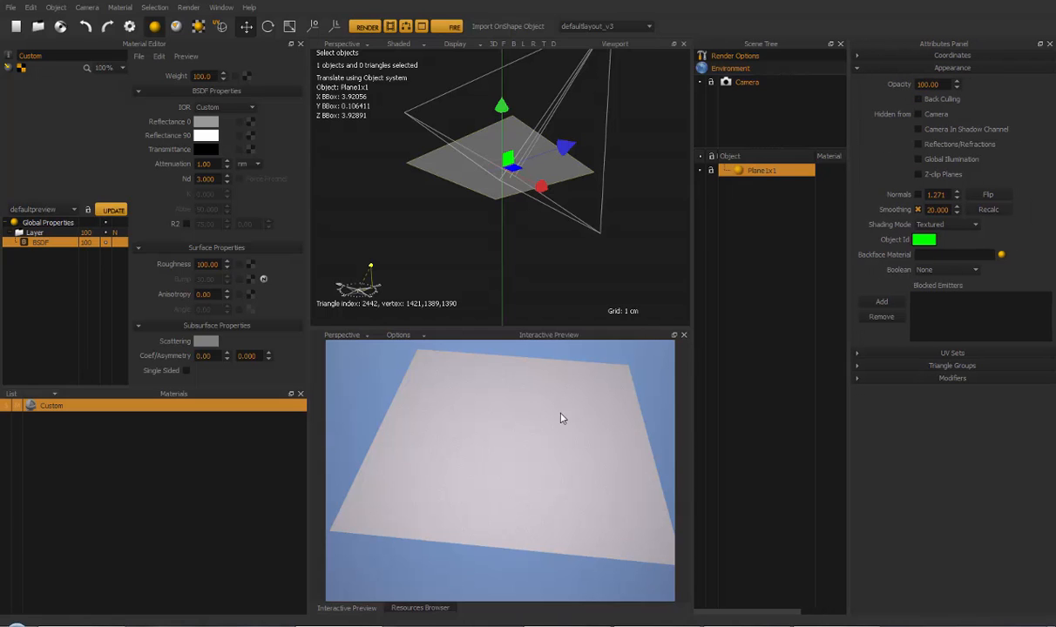
alt+drag(516, 266, 512, 305)
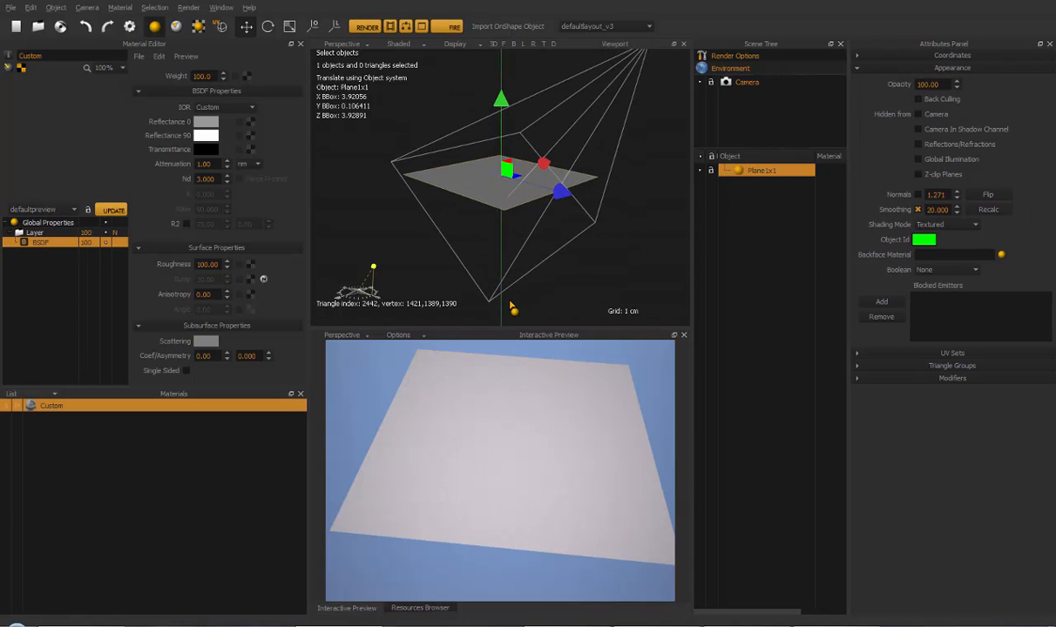
mouse_move(543, 222)
alt+right_down()
mouse_move(551, 165)
mouse_move(536, 207)
alt+right_up()
alt+drag(537, 208, 544, 220)
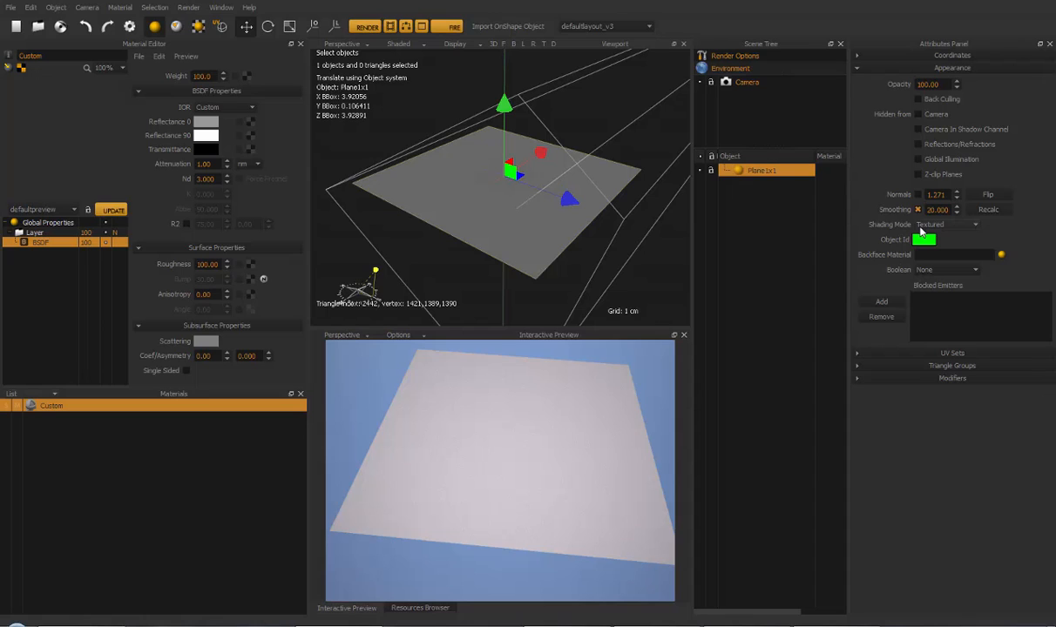
Set the viewport's display shading to Textured decal
click(398, 43)
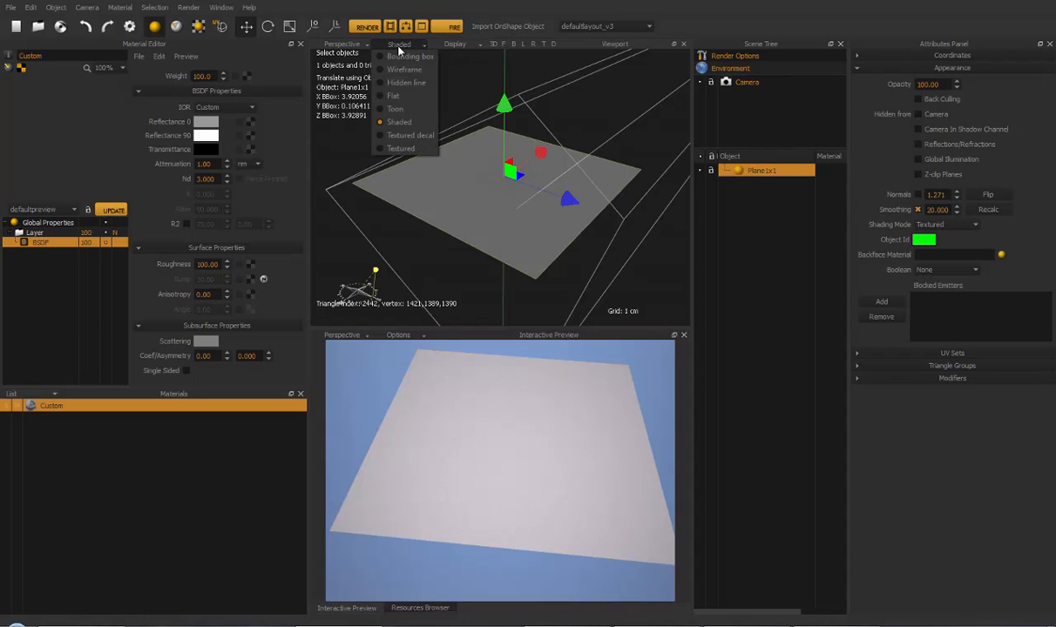
click(413, 138)
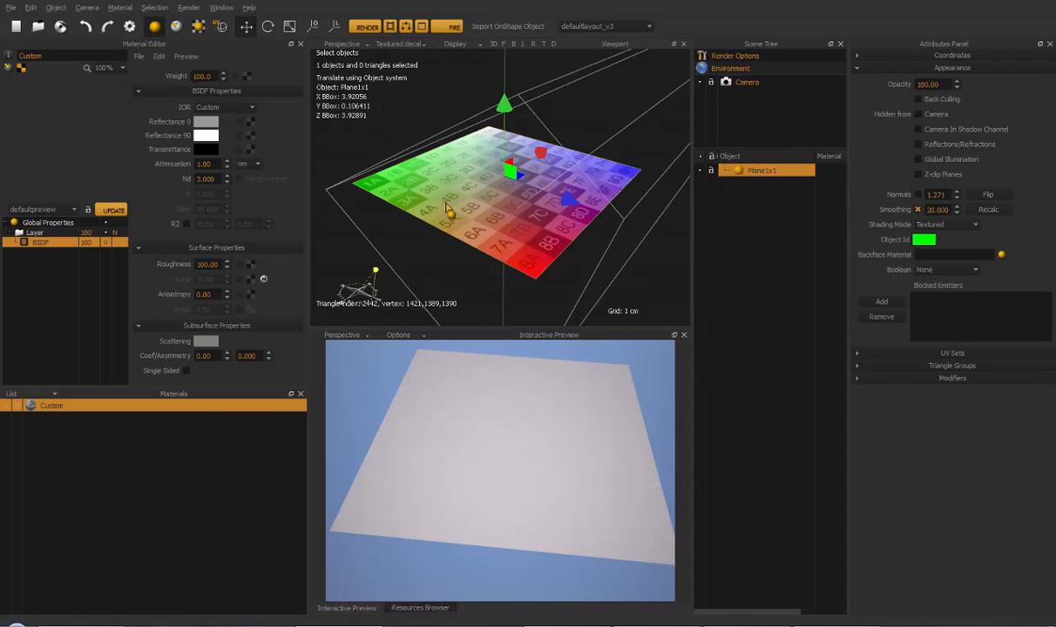
alt+drag(448, 214, 550, 224)
scroll(550, 224, down, 4)
scroll(549, 224, down, 4)
alt+middle_drag(589, 210, 556, 208)
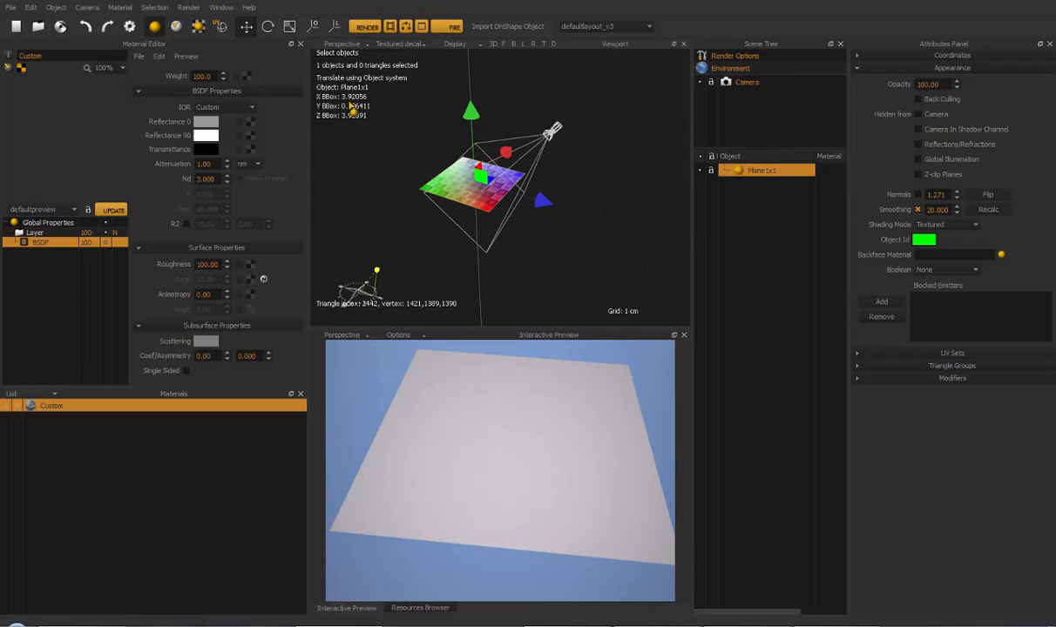
mouse_move(491, 235)
alt+mouse_down()
mouse_move(559, 235)
mouse_move(616, 195)
mouse_move(519, 251)
mouse_move(428, 248)
mouse_move(475, 234)
alt+mouse_up()
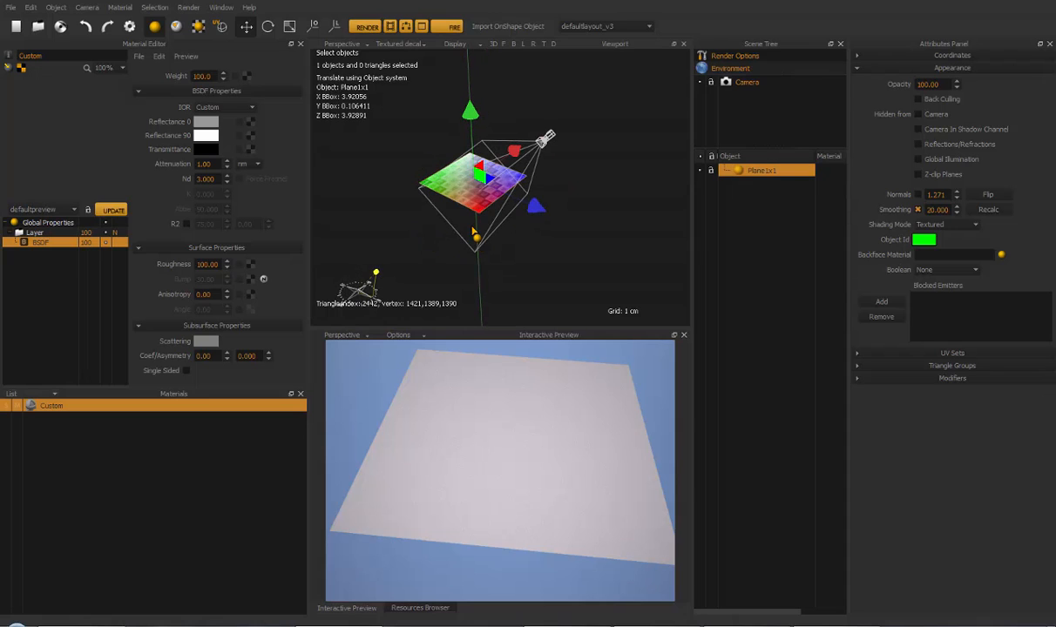
alt+middle_drag(480, 231, 507, 224)
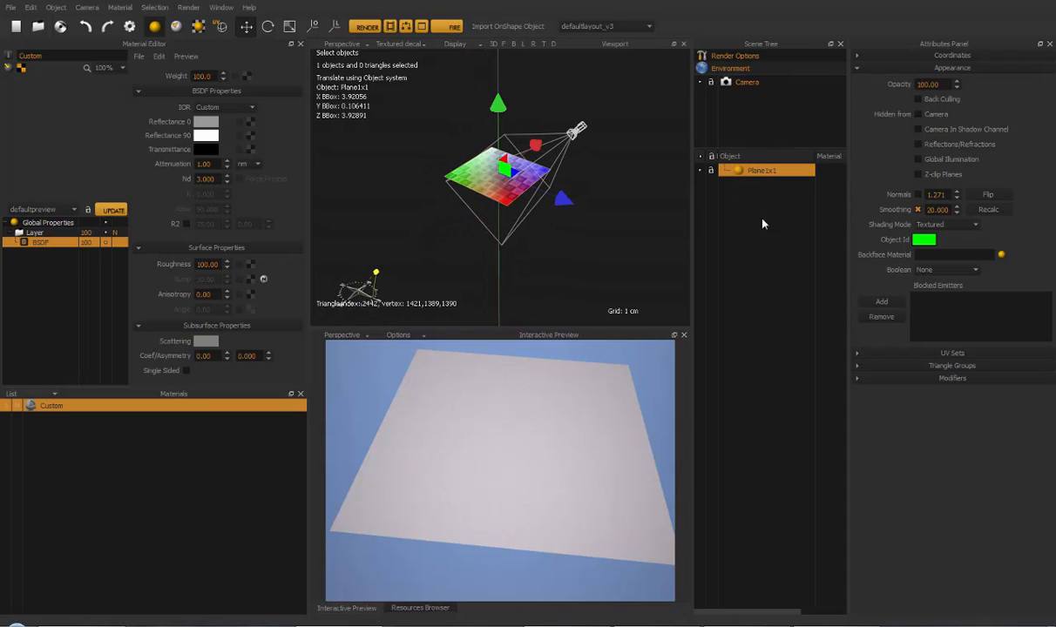
Set the plane's own shading mode to Bounding box, and compare the object's shading options with the viewport's
click(976, 225)
click(896, 229)
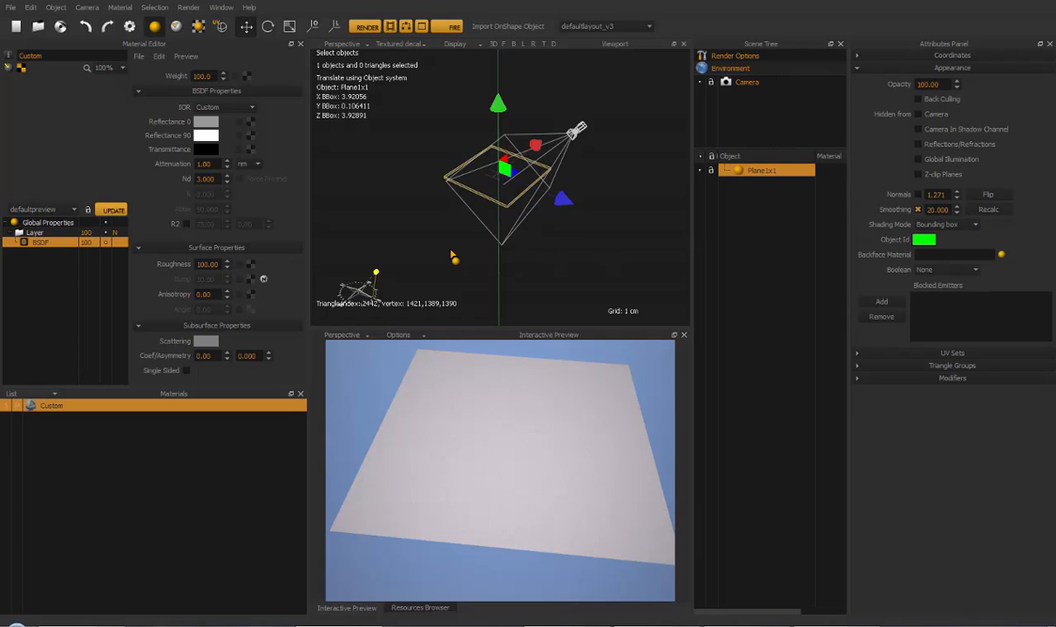
alt+drag(451, 253, 585, 184)
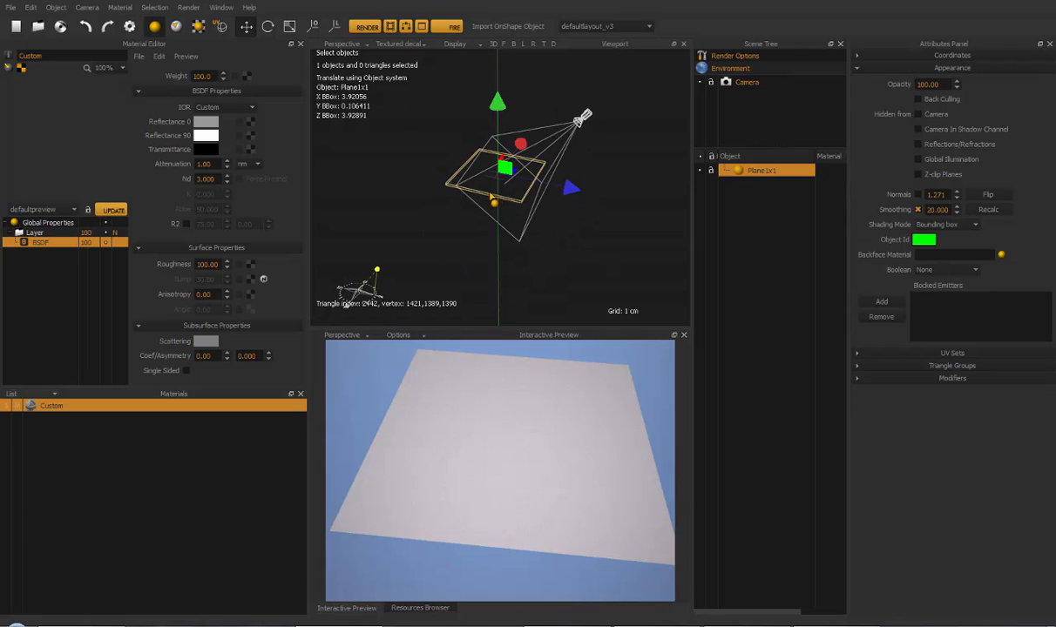
alt+drag(549, 268, 547, 270)
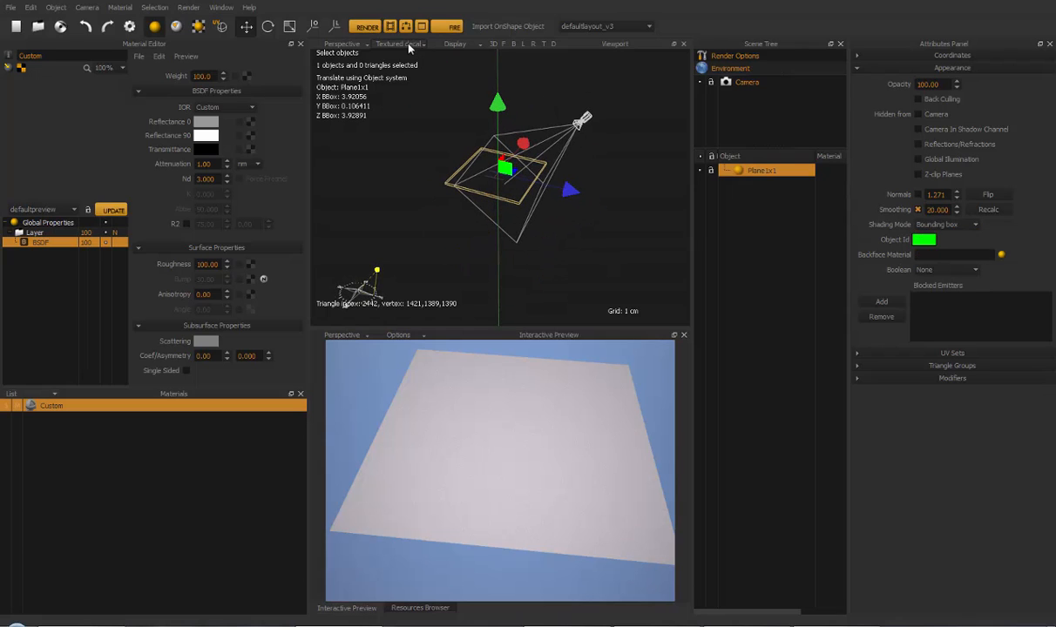
click(406, 45)
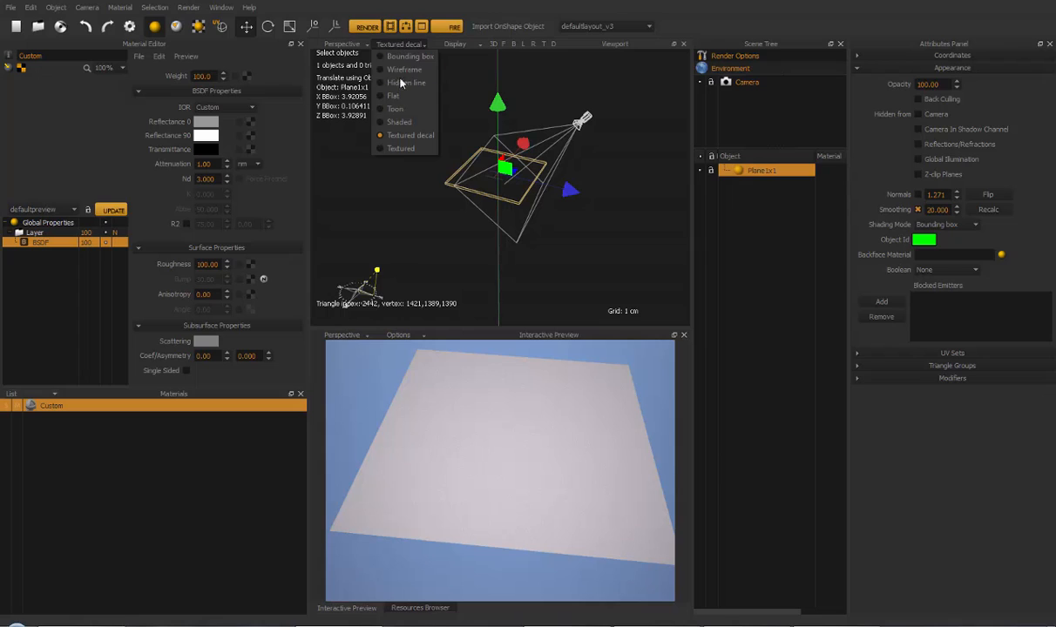
click(380, 45)
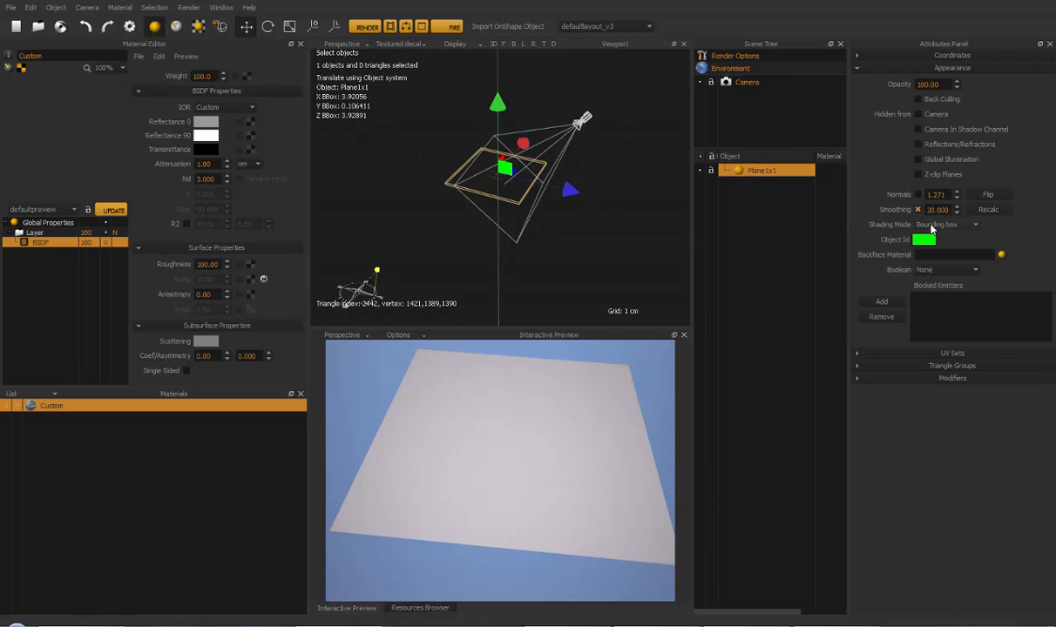
click(931, 226)
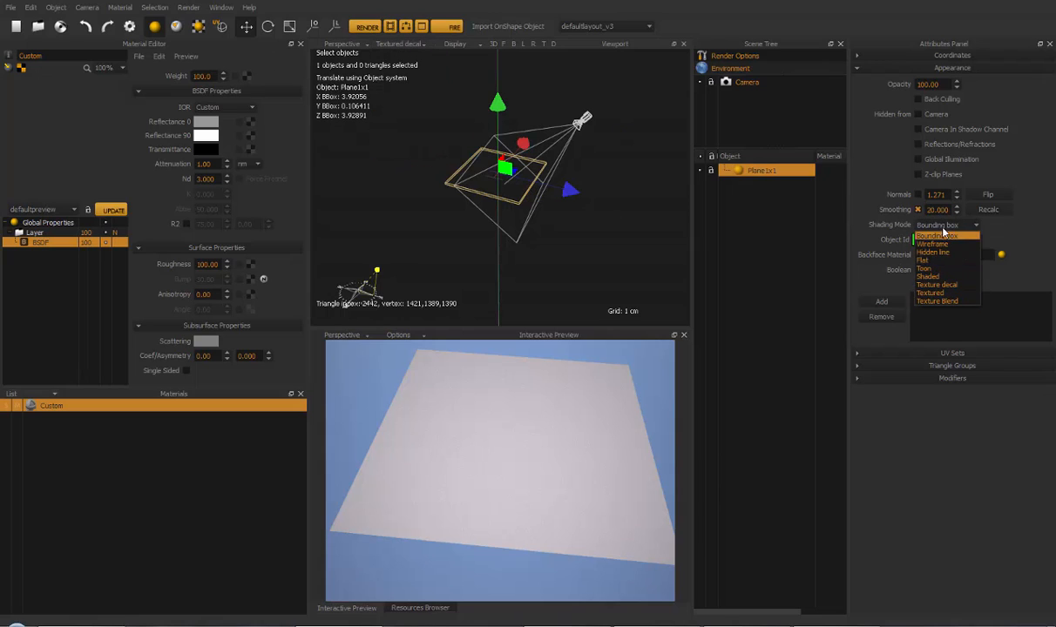
click(942, 233)
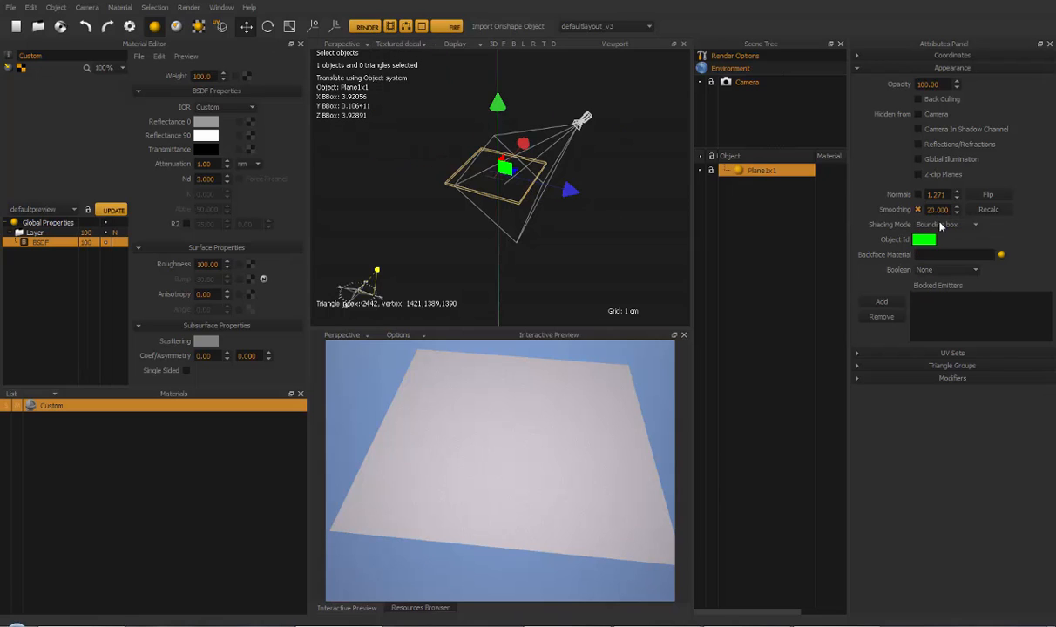
Change the viewport's display shading to Toon
click(413, 46)
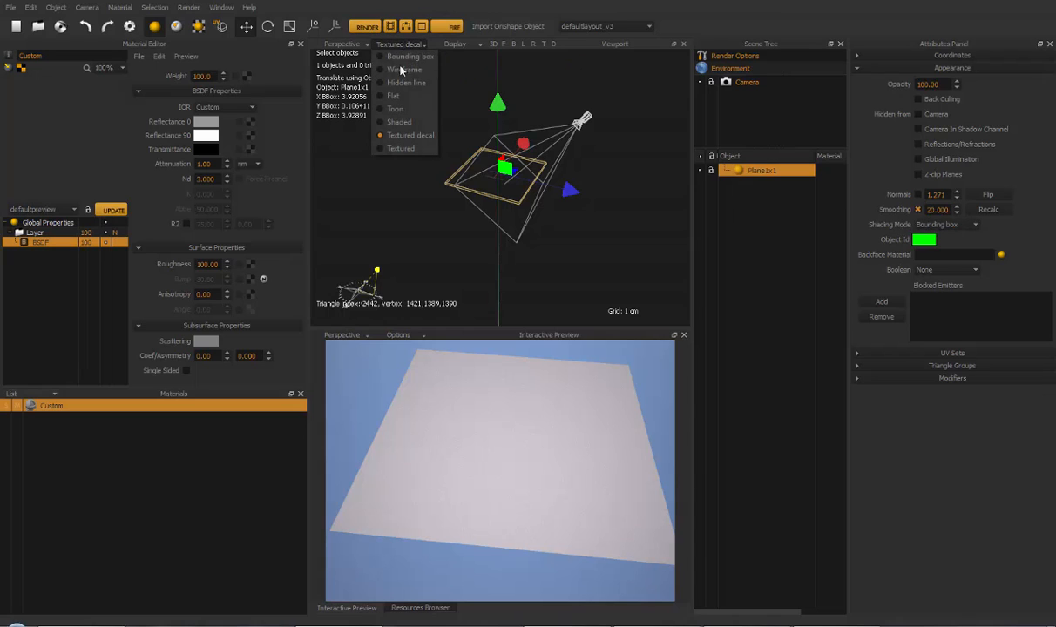
click(396, 104)
click(399, 46)
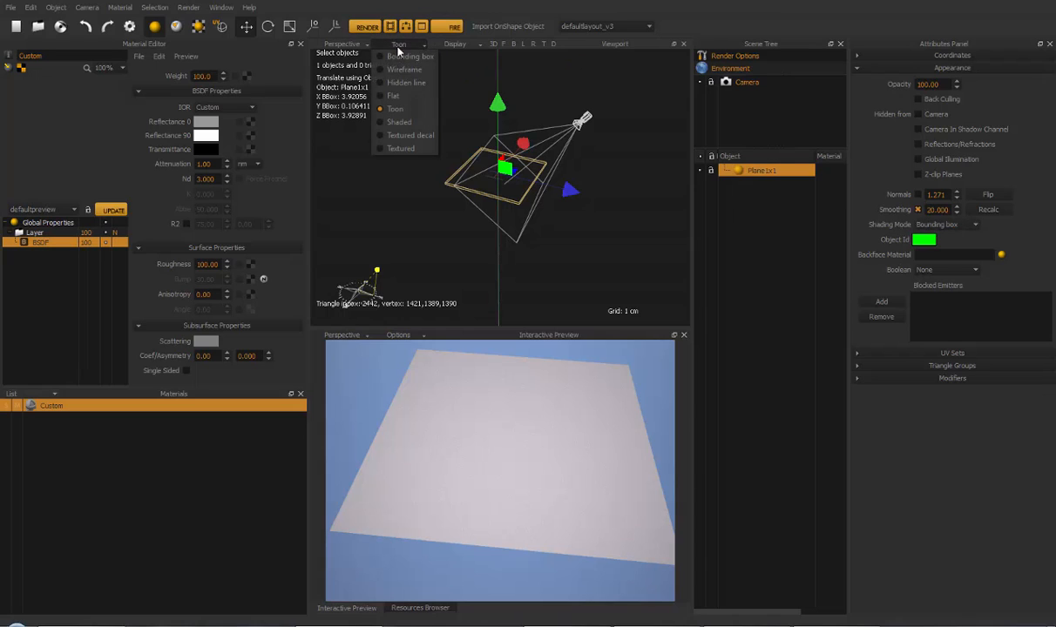
Set the plane's own shading mode to Texture Blend
click(971, 226)
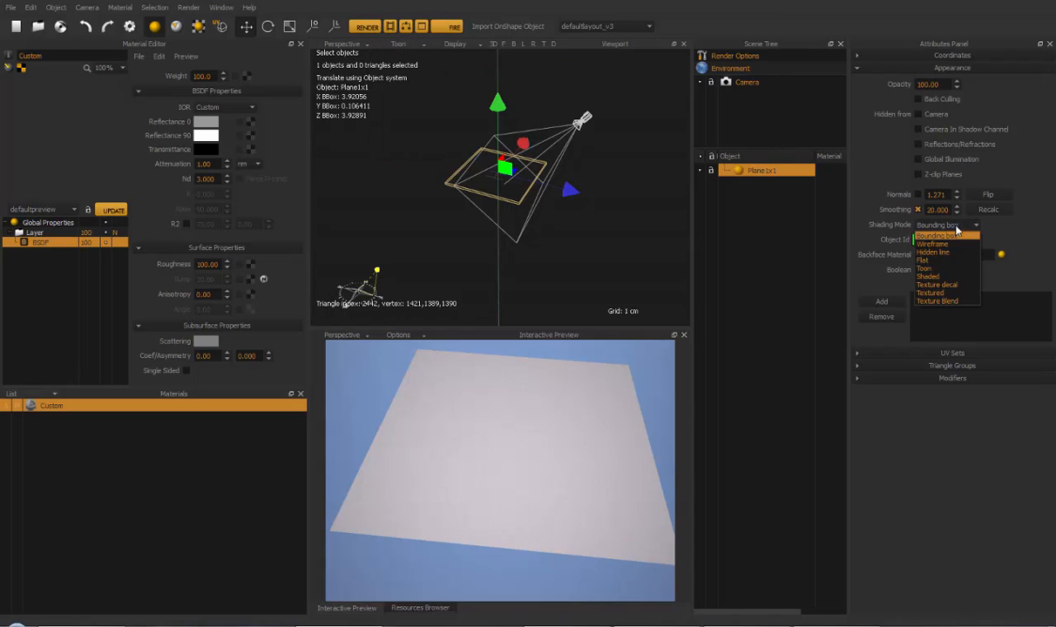
click(937, 302)
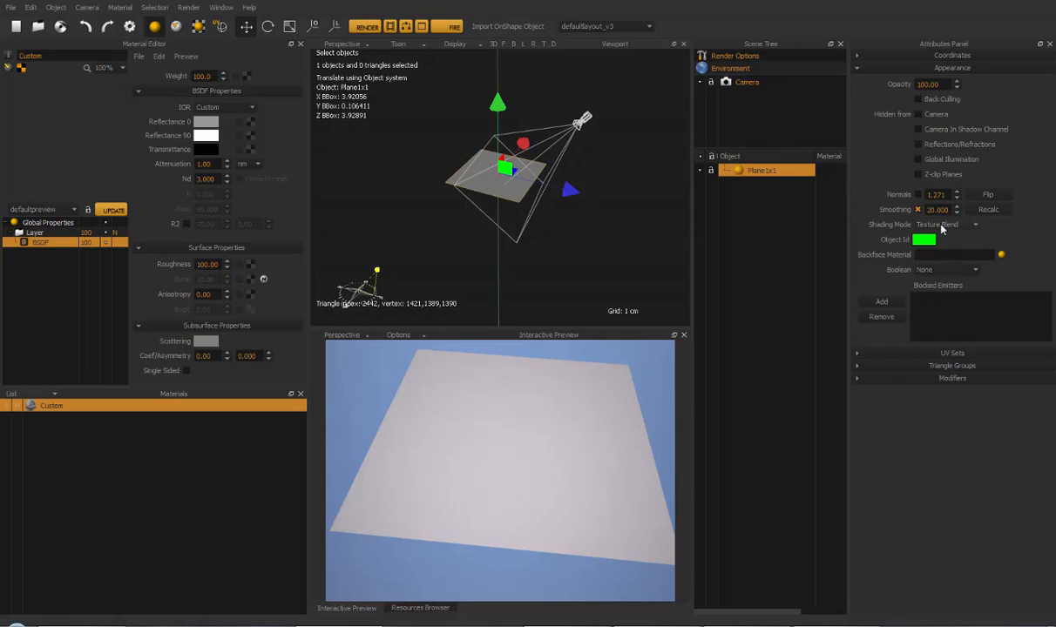
click(941, 226)
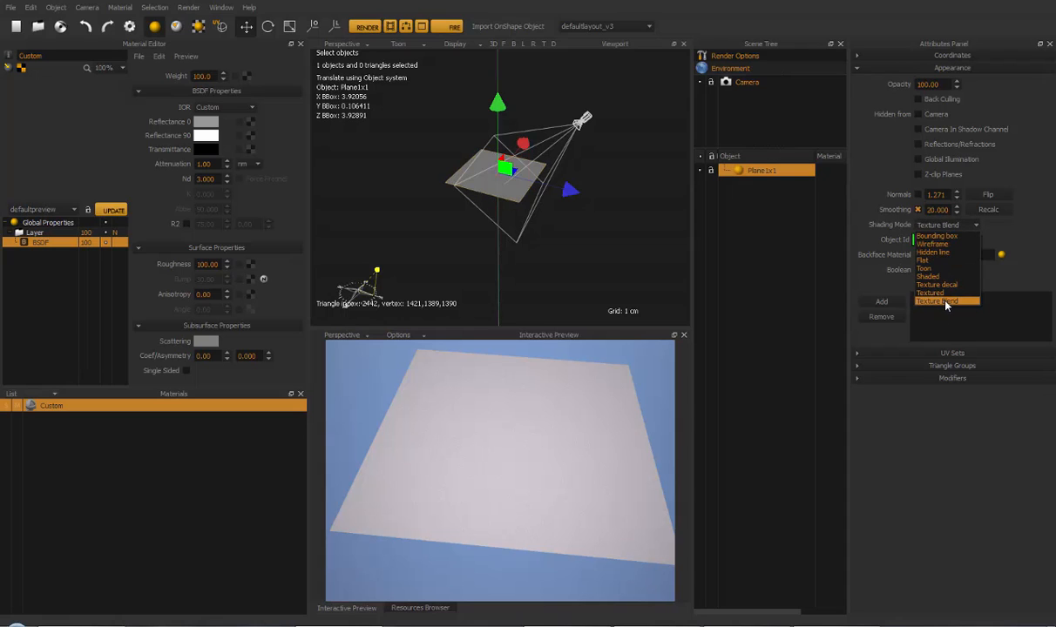
click(947, 302)
alt+drag(452, 216, 483, 216)
alt+right_drag(483, 216, 438, 87)
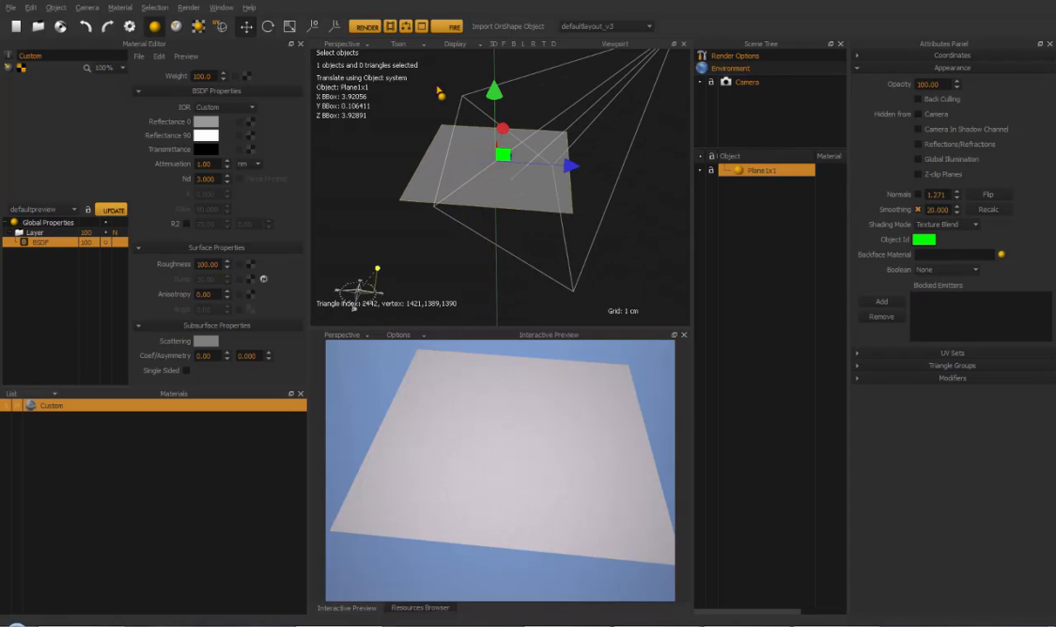
Switch the viewport's display shading to Textured decal and back to Shaded
click(399, 43)
click(402, 122)
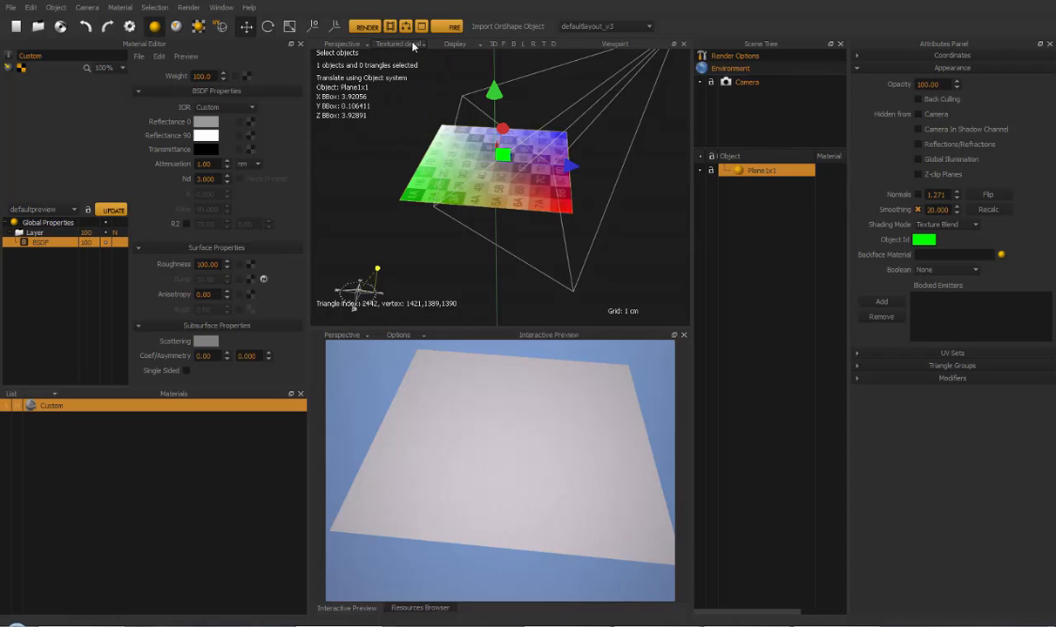
click(413, 46)
click(404, 128)
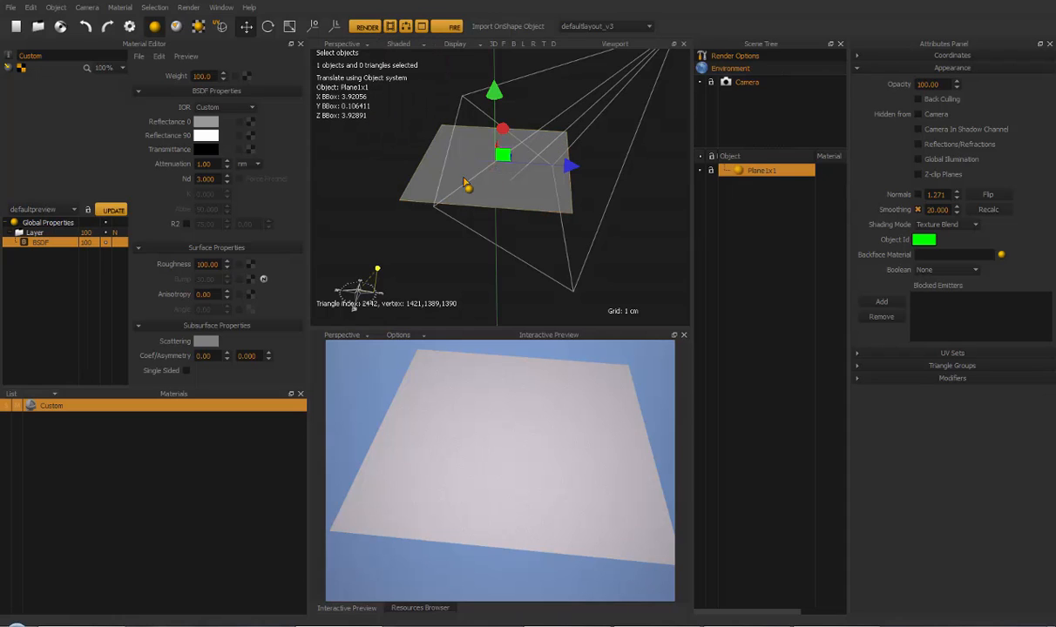
Assign the Custom material as the plane's backface material
alt+drag(515, 221, 476, 204)
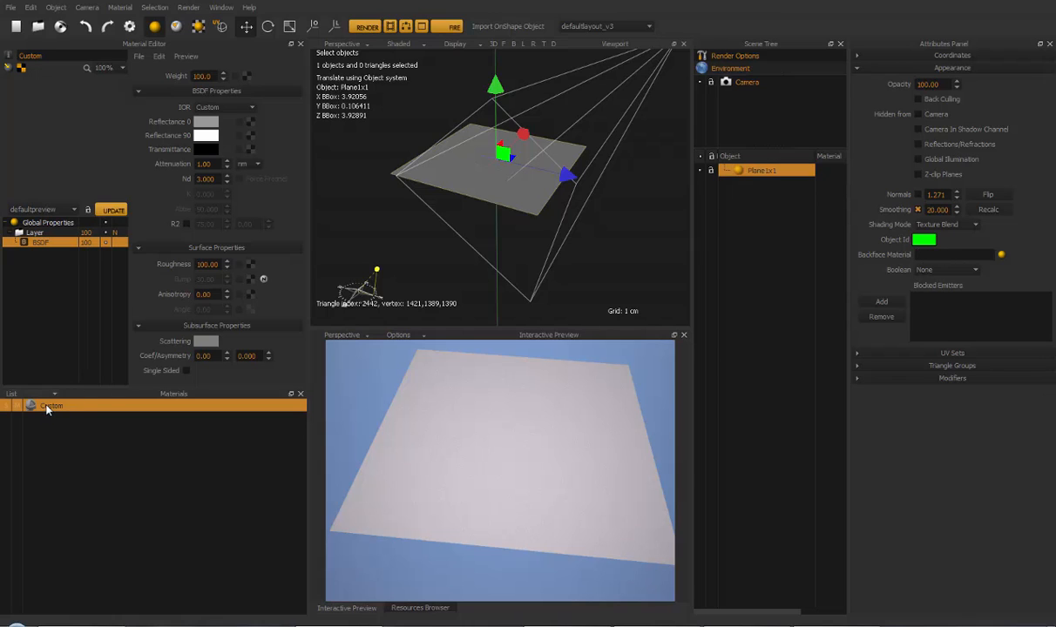
drag(48, 410, 941, 256)
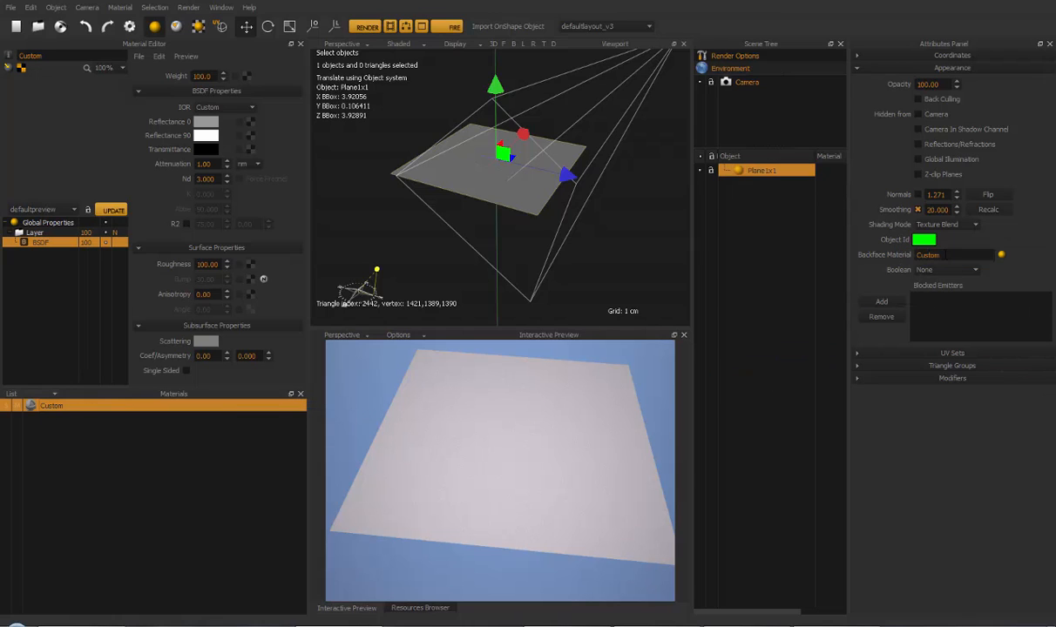
View the plane from both sides and check which materials can be chosen for its backface
mouse_move(515, 209)
alt+mouse_down()
mouse_move(534, 220)
mouse_move(522, 211)
alt+mouse_up()
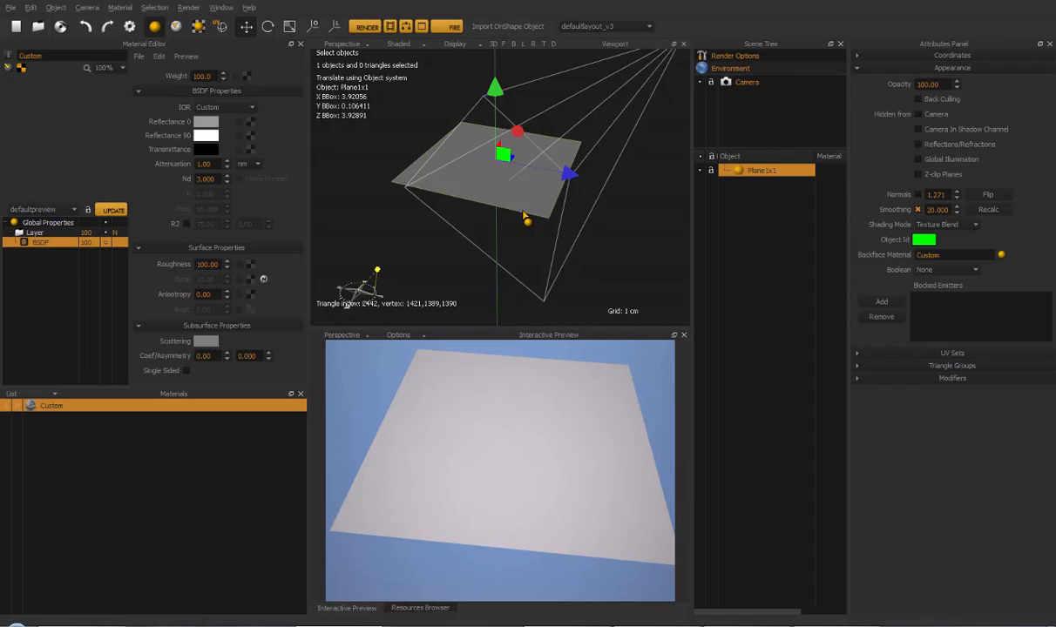
alt+right_drag(538, 210, 554, 174)
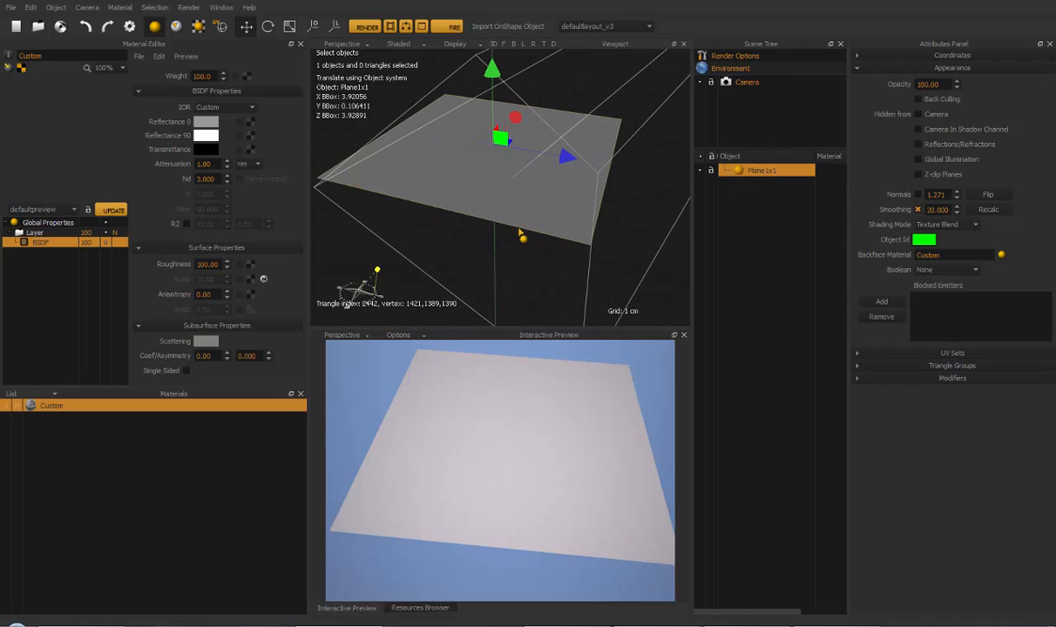
alt+drag(524, 258, 501, 253)
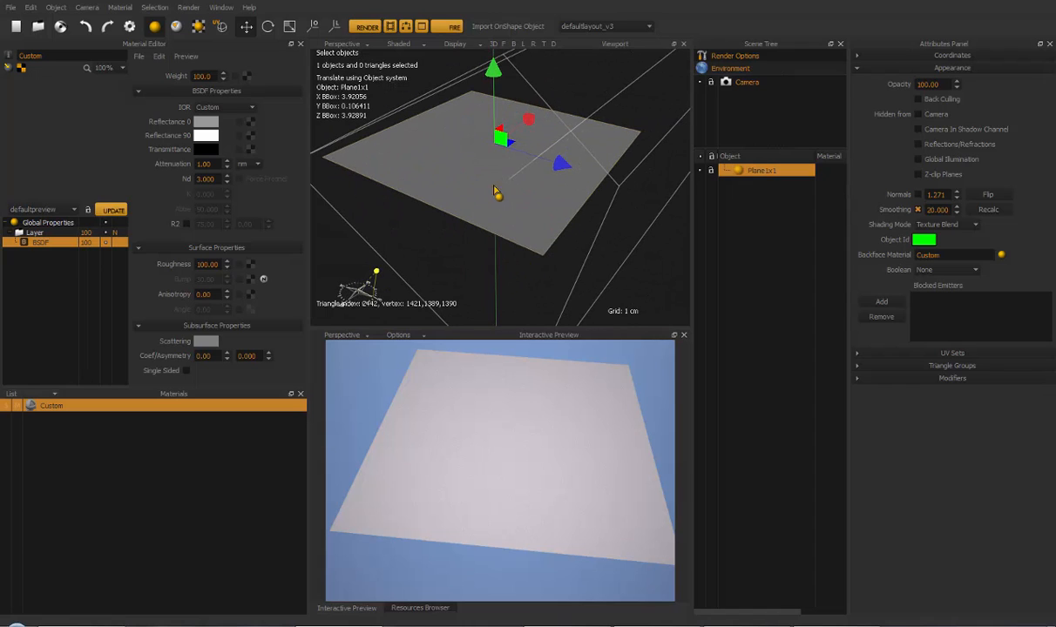
alt+drag(473, 240, 483, 185)
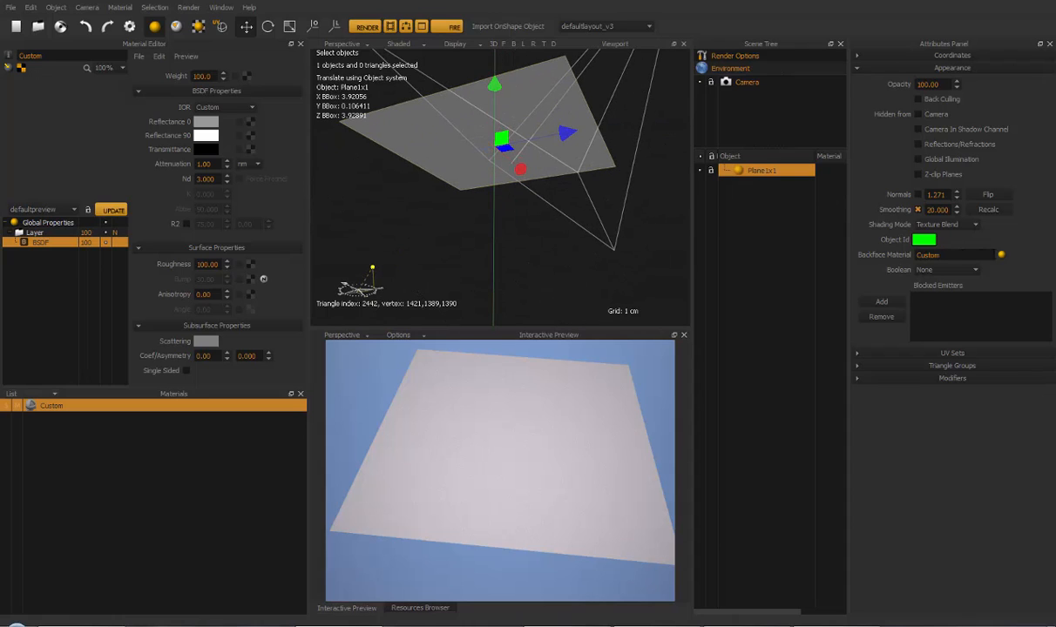
click(1003, 255)
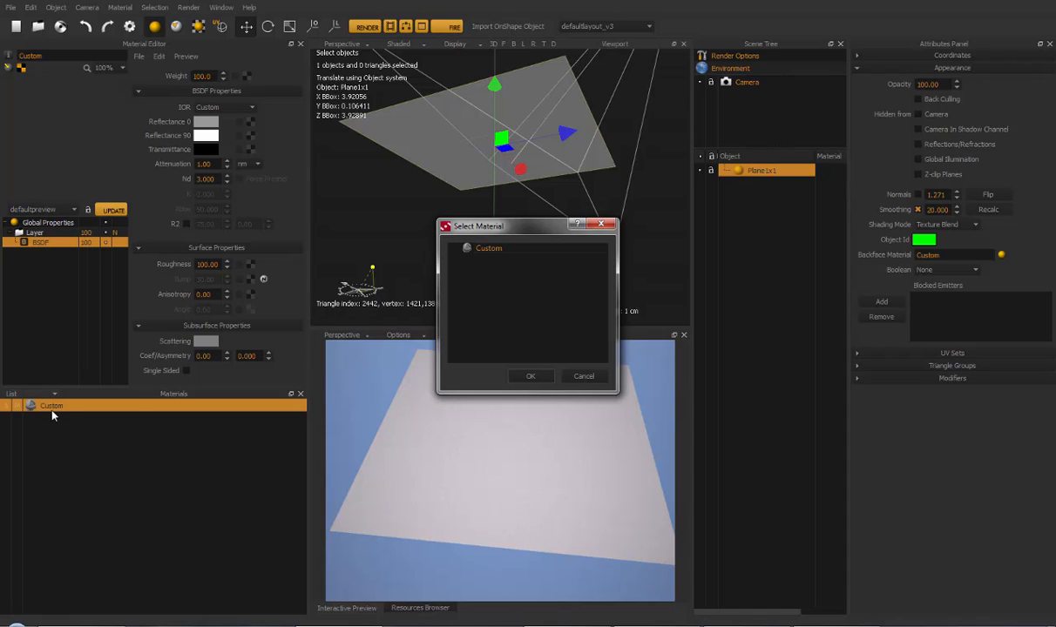
click(587, 376)
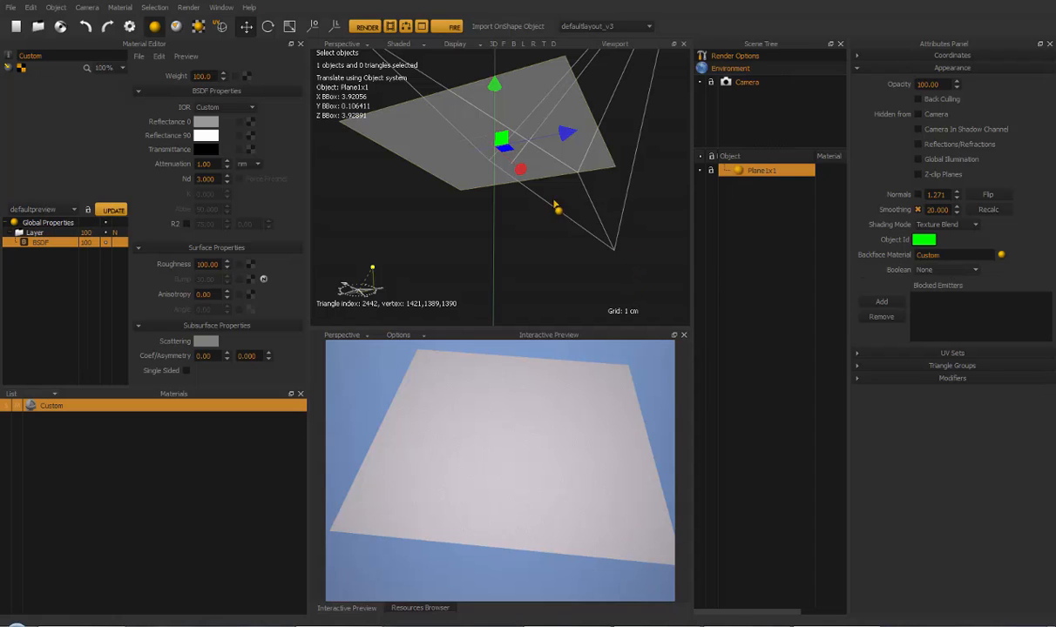
Examine the settings of the plane's projector 0 and UVset 1 in its UV sets
middle_drag(510, 213, 499, 267)
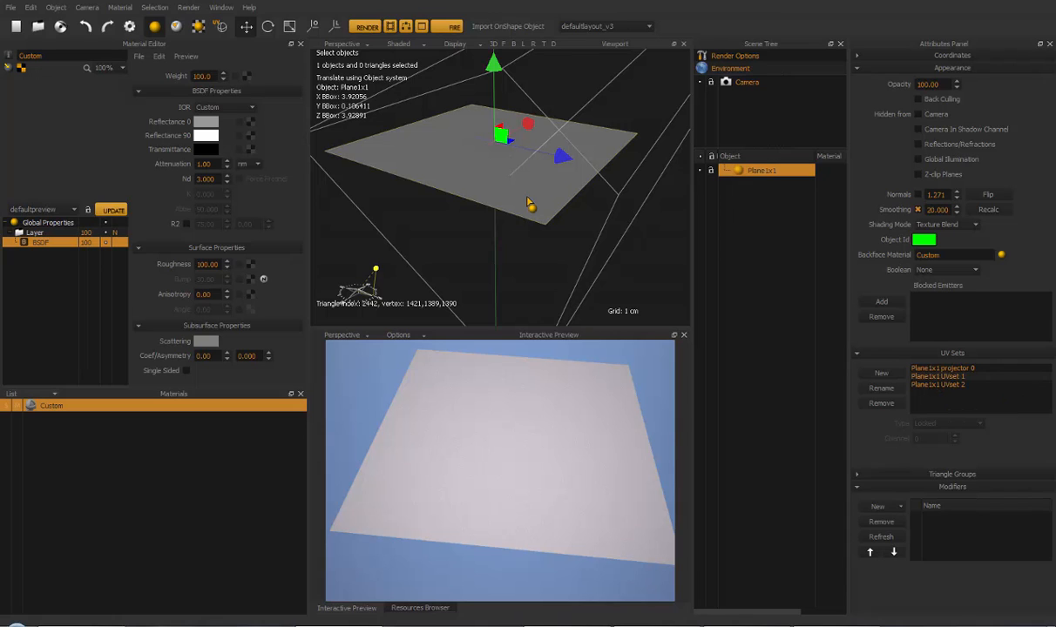
alt+drag(518, 186, 531, 209)
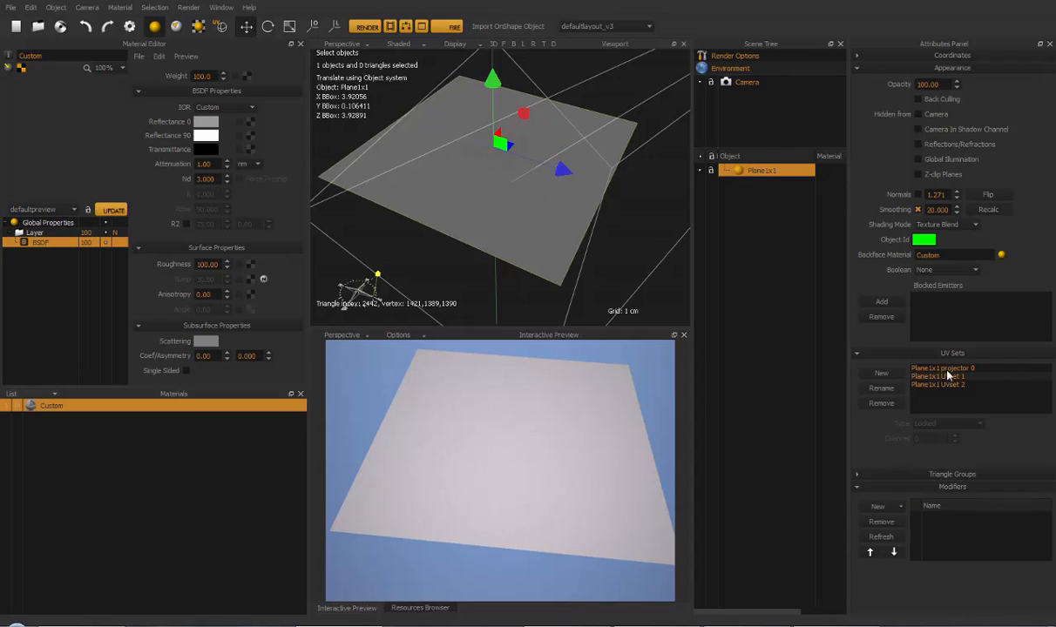
click(924, 367)
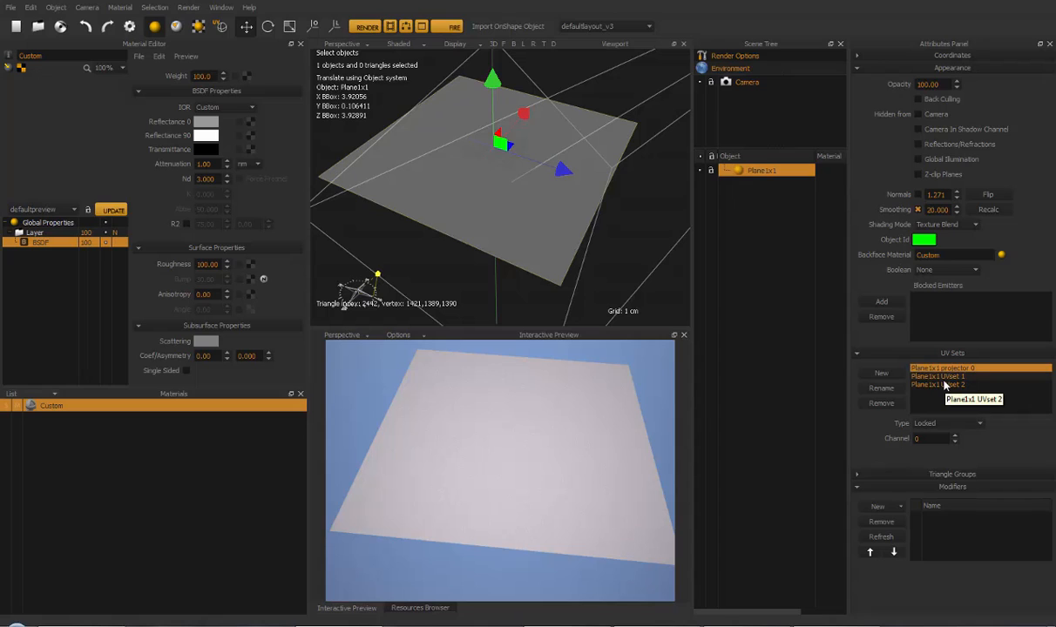
click(943, 377)
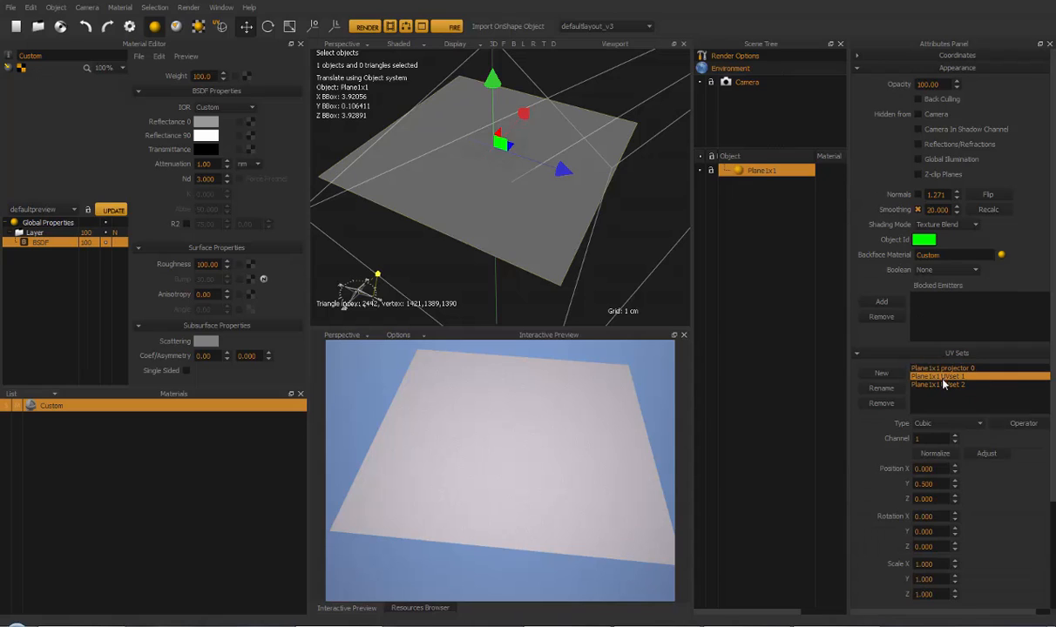
Switch to projector selection and move UVset 1's cubic projector to about X -0.735, Z -0.040
click(223, 27)
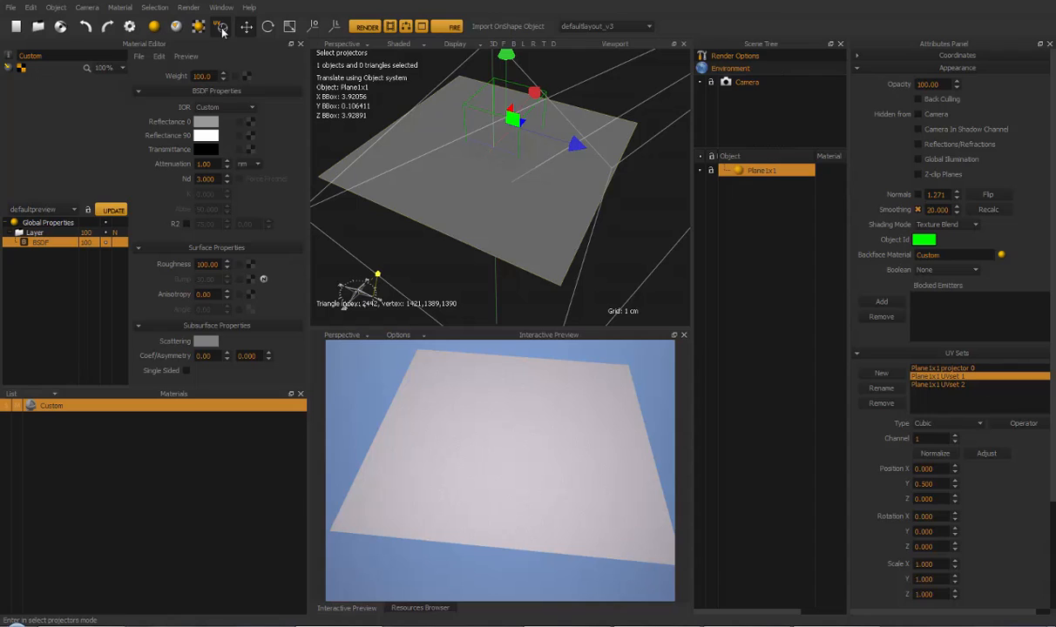
mouse_move(578, 149)
mouse_down()
mouse_move(642, 168)
mouse_move(554, 141)
mouse_move(576, 147)
mouse_up()
drag(532, 95, 646, 109)
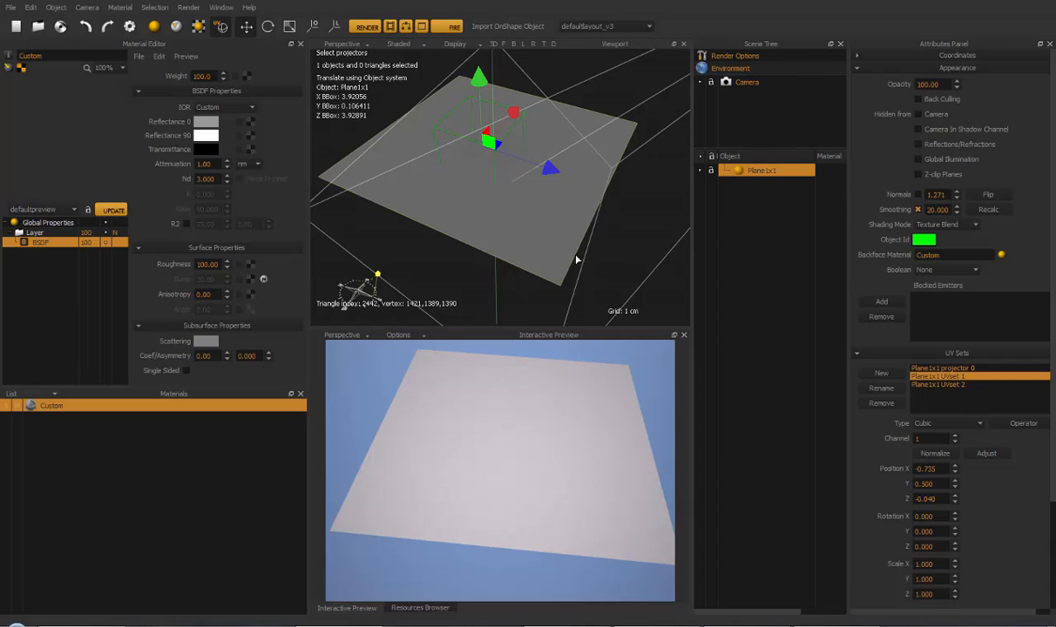
Collapse the plane's UV set attributes, show its triangle groups and widen the Scene Tree
click(964, 356)
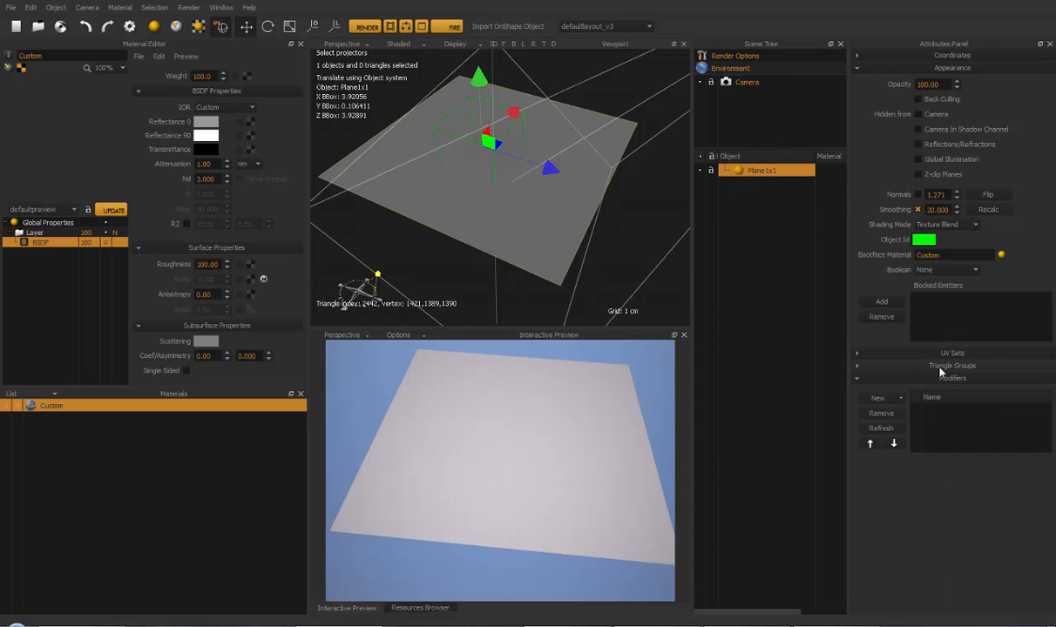
click(895, 365)
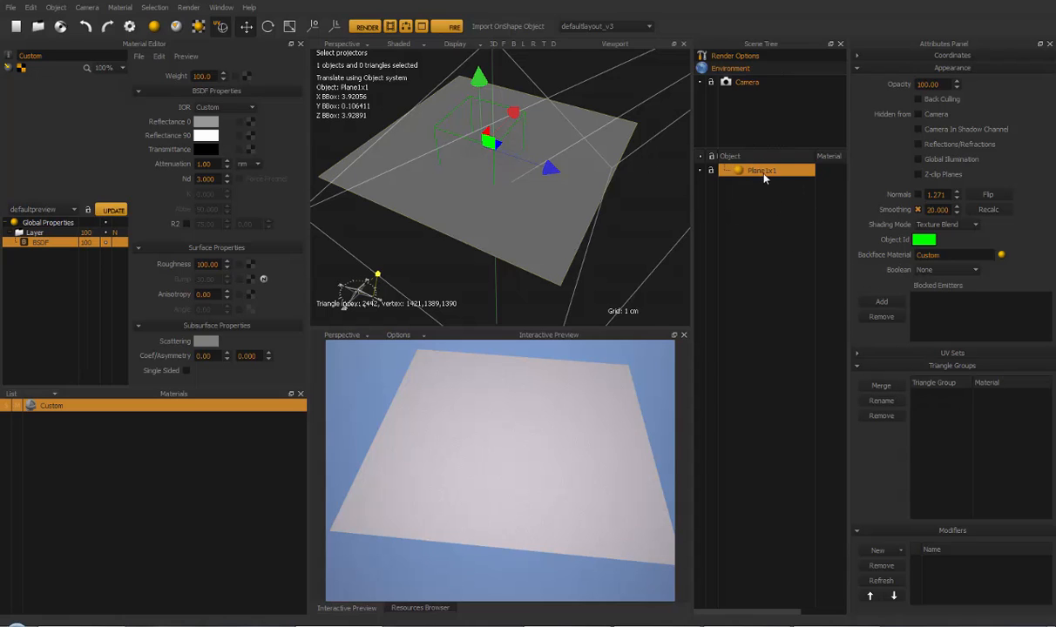
drag(691, 189, 587, 192)
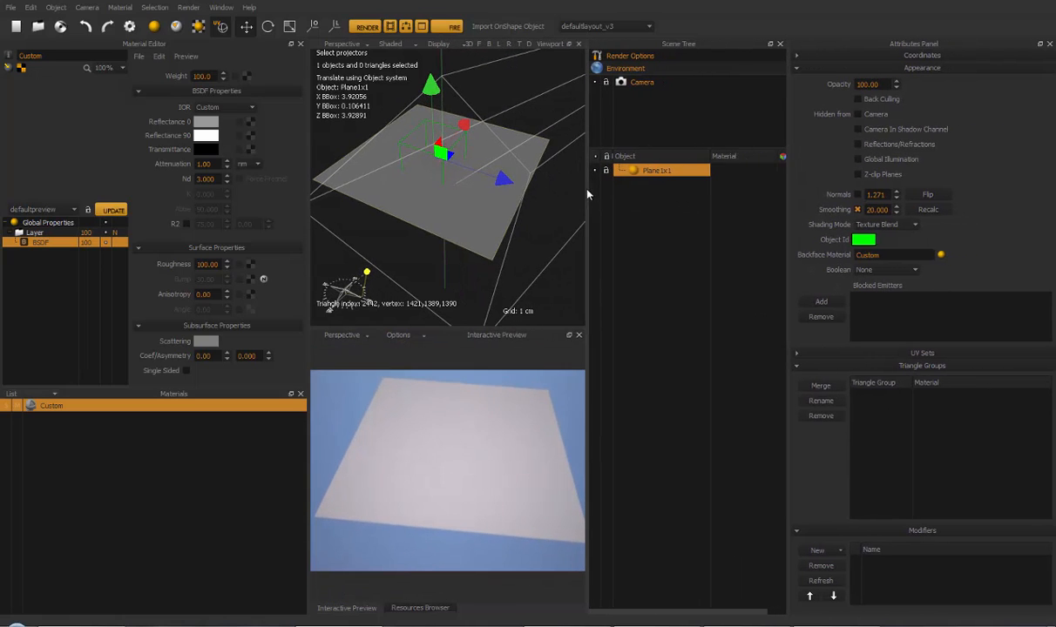
Try to select a single triangle of the plane in triangle selection mode
click(177, 27)
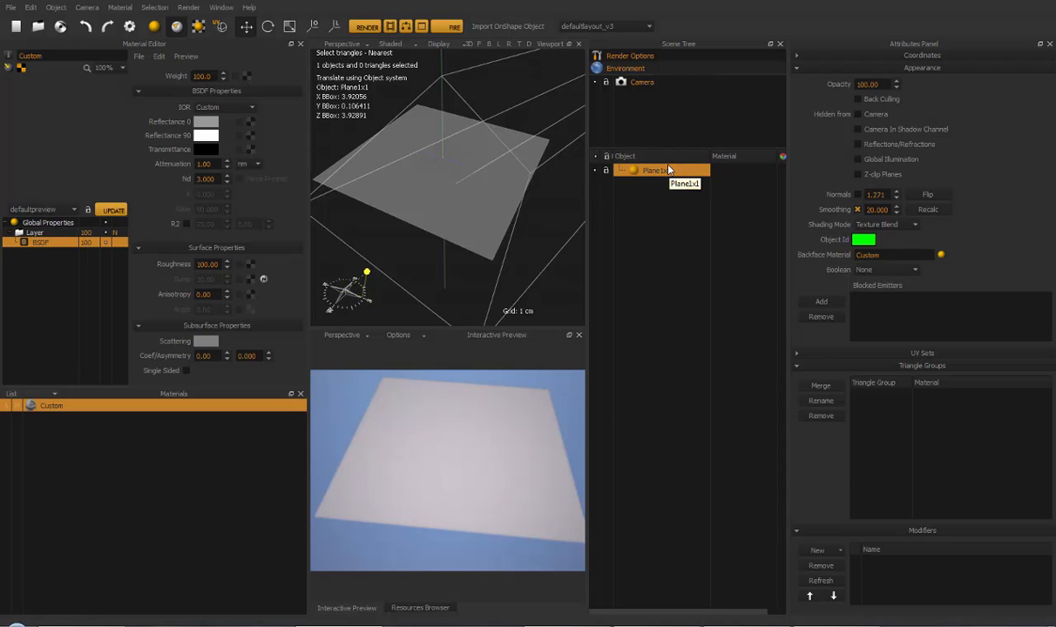
drag(434, 179, 493, 239)
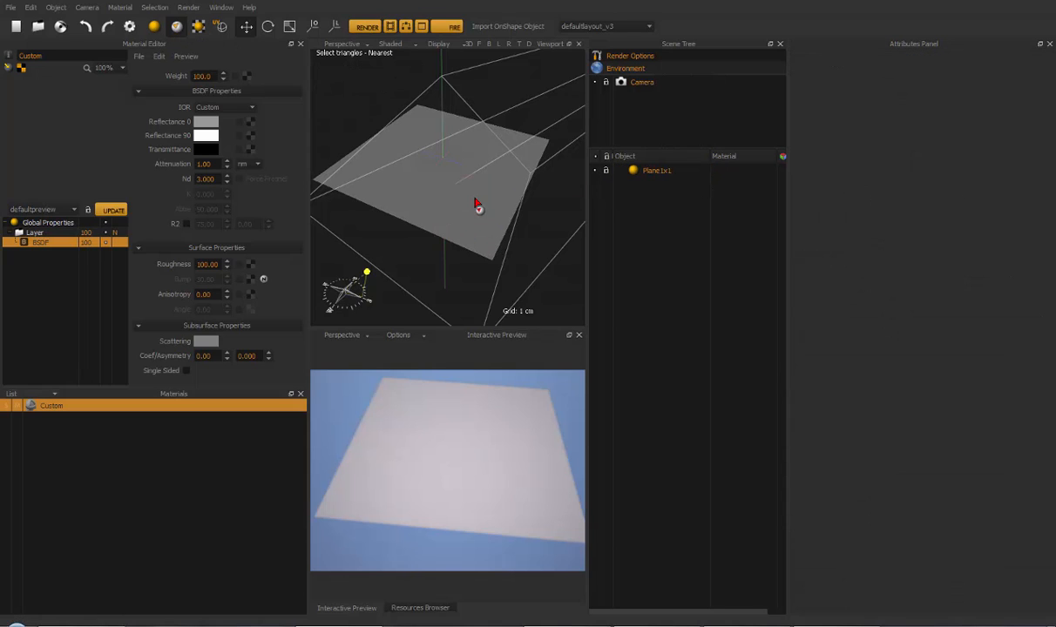
click(660, 170)
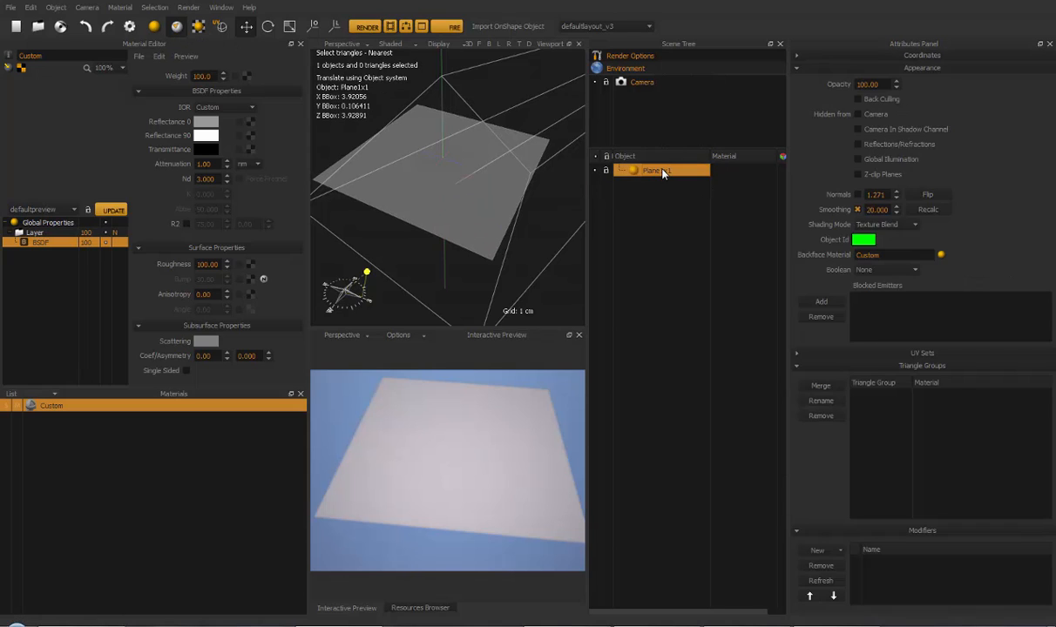
click(419, 195)
alt+drag(459, 214, 480, 113)
click(474, 119)
click(536, 322)
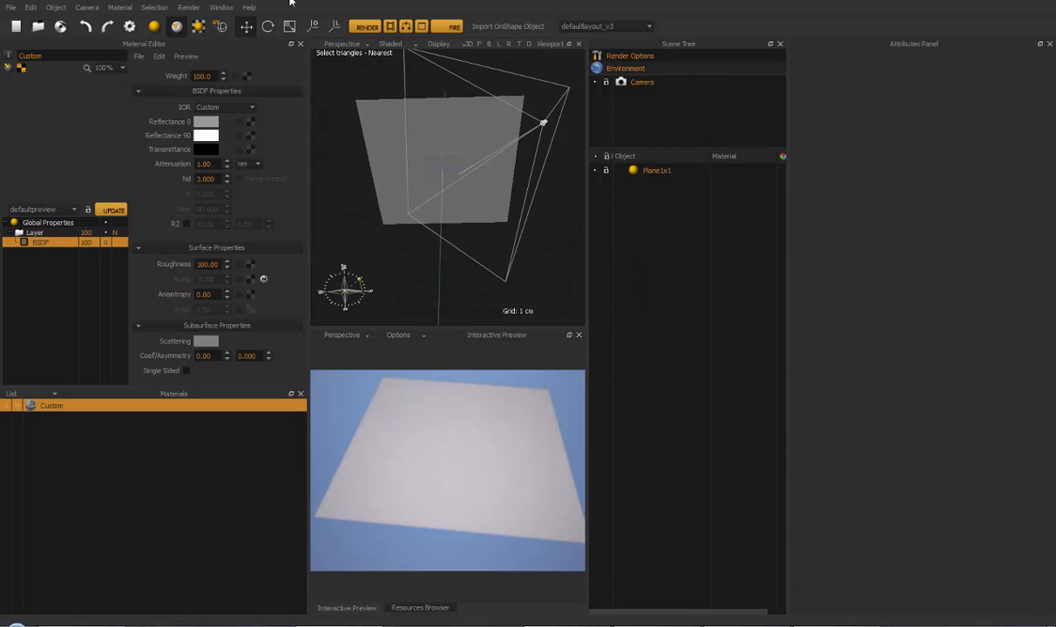
Reselect Plane1x1 in object selection mode and select one of its two triangles in triangle selection mode
click(154, 27)
click(652, 172)
drag(651, 175, 475, 135)
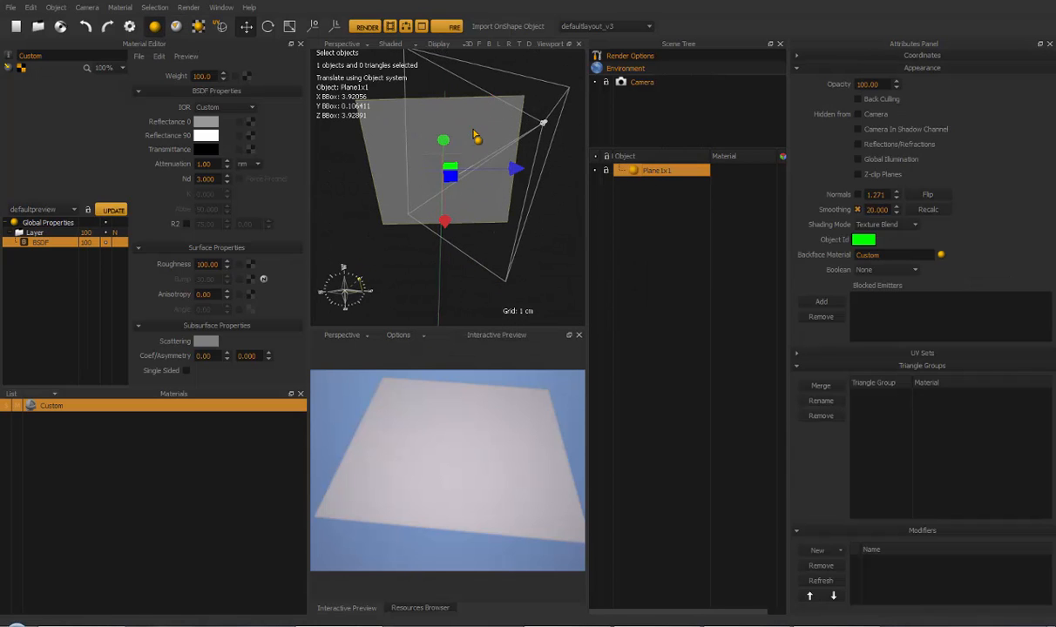
click(199, 28)
click(442, 143)
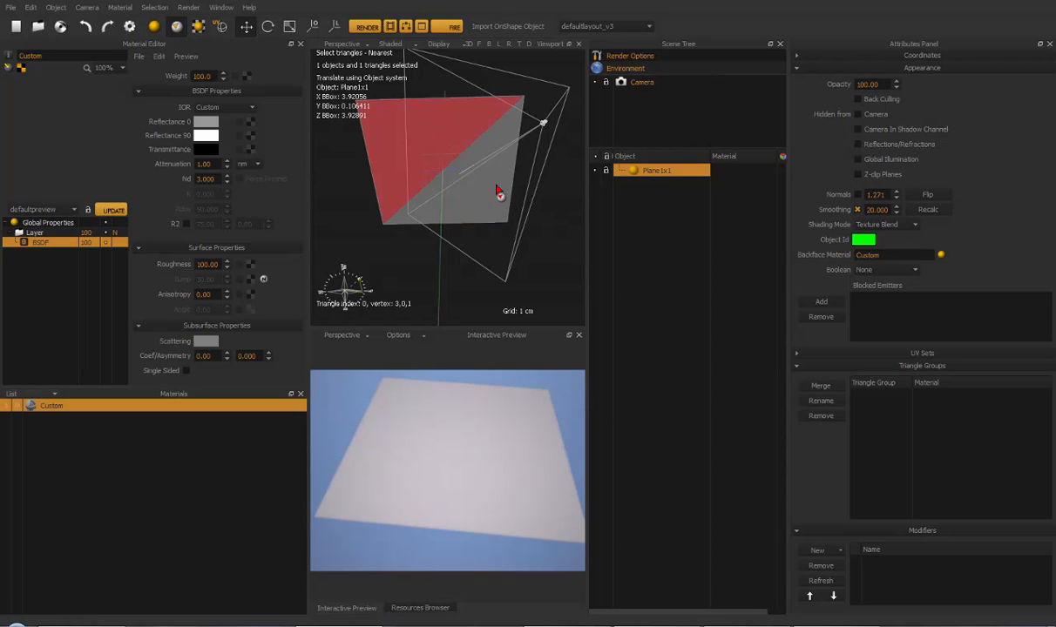
click(858, 195)
Group the selected triangle into a triangle group named mytriangle and select that group
right_click(458, 125)
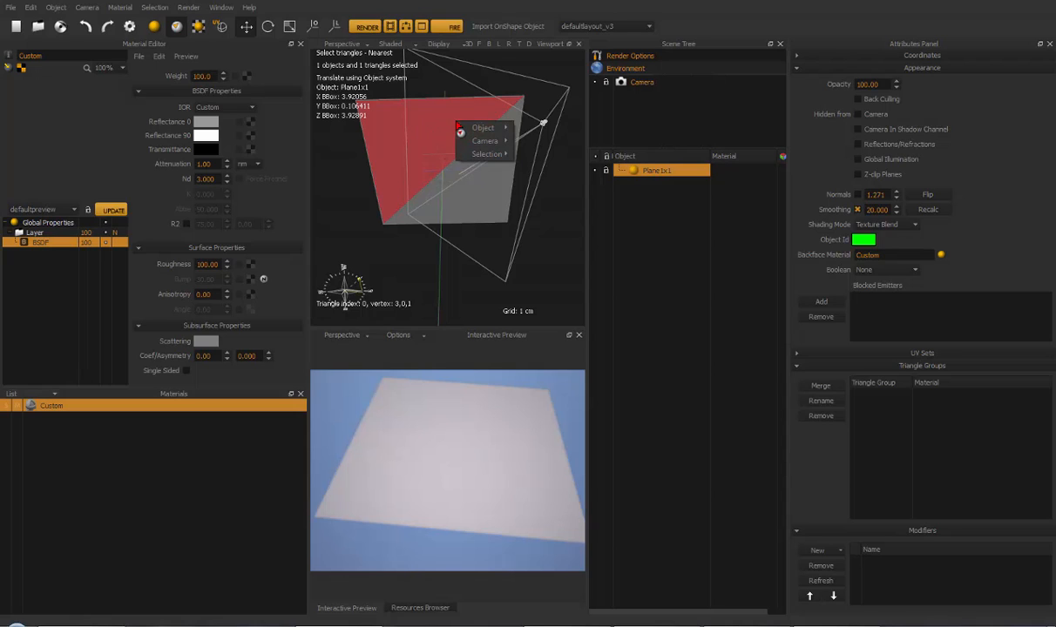
mouse_move(475, 131)
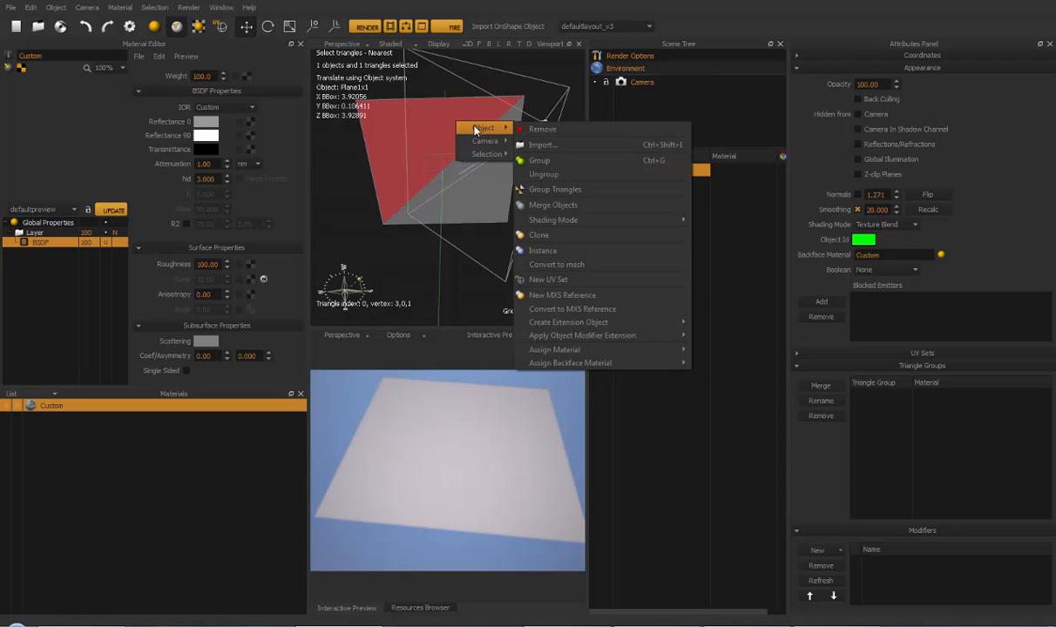
click(571, 189)
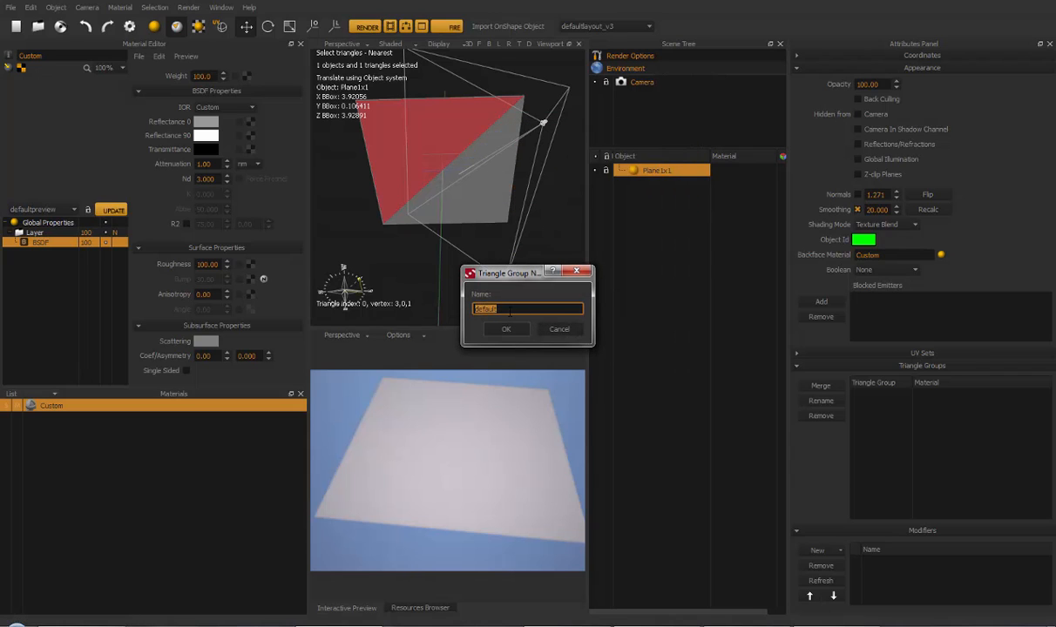
text(mytriangle)
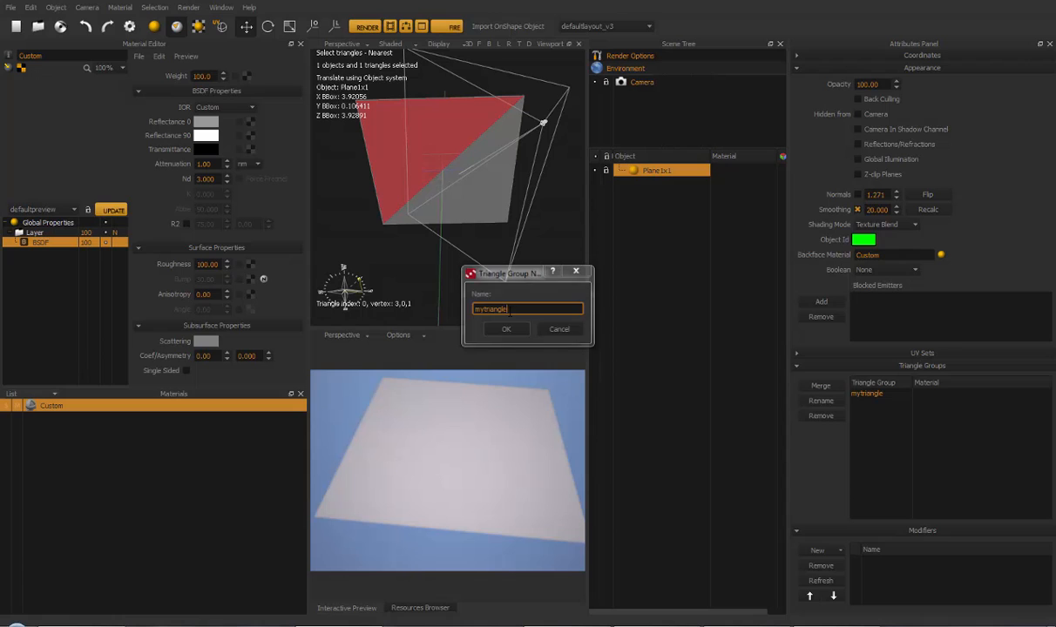
key(Return)
click(871, 394)
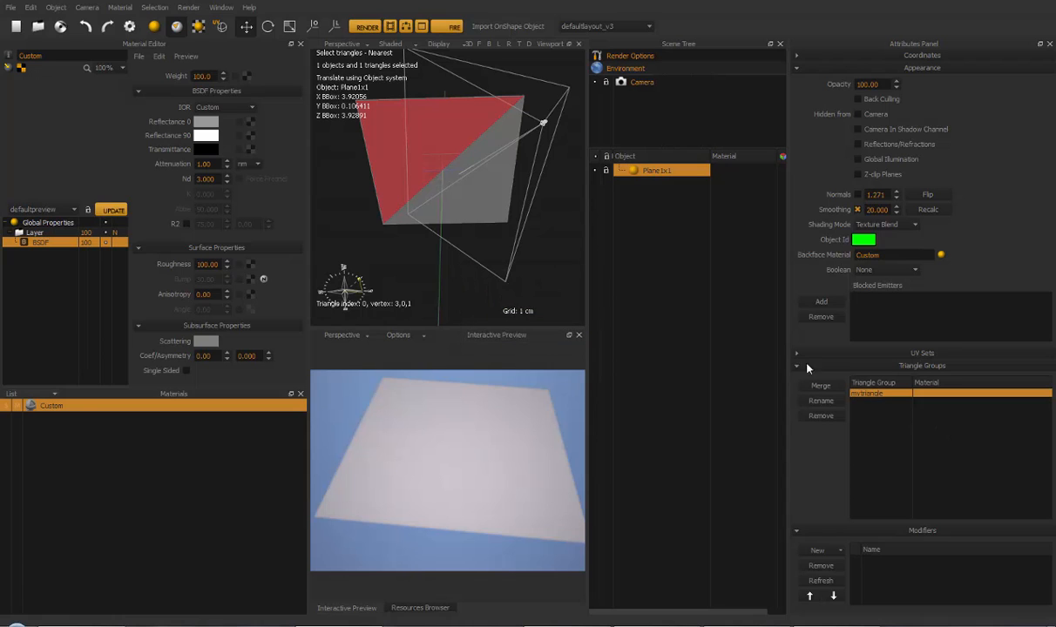
Create a new material with a dark red Reflectance 0 colour and assign it to the mytriangle group
right_click(76, 420)
mouse_move(110, 427)
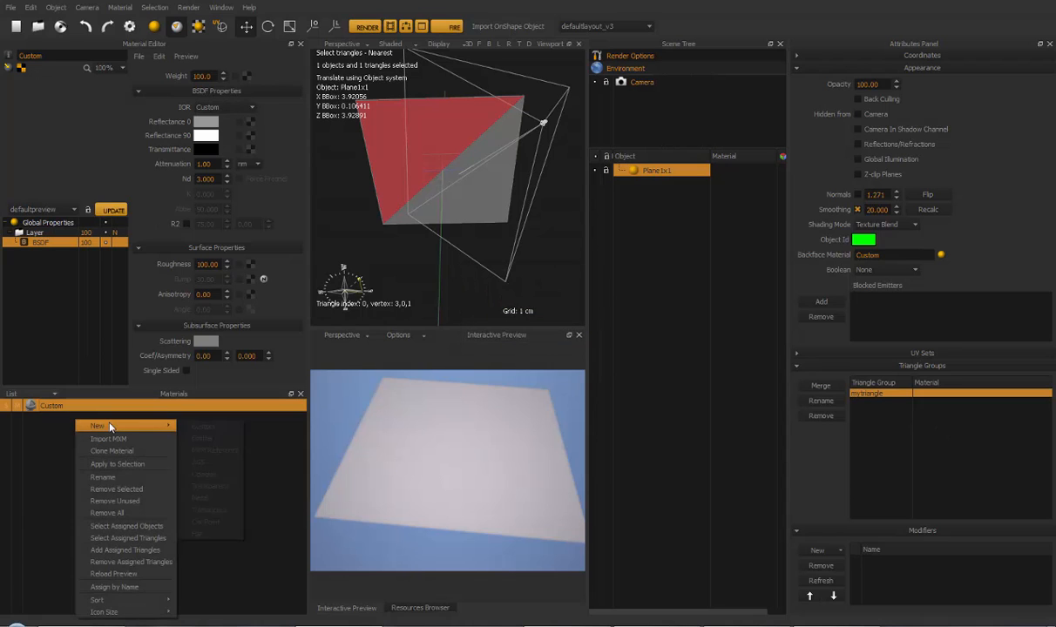
click(205, 427)
click(207, 122)
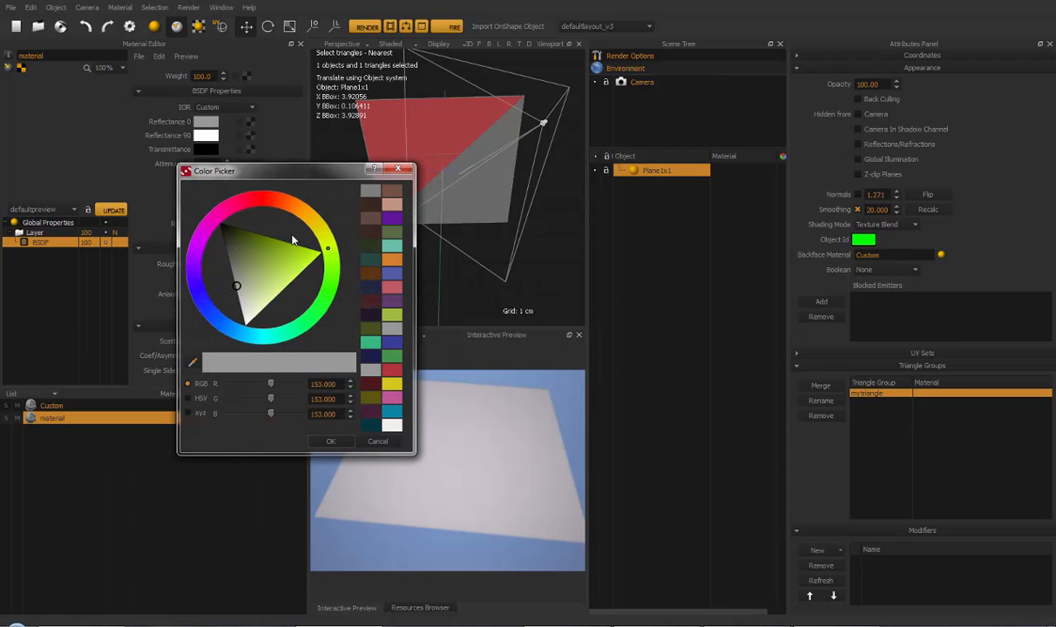
click(259, 193)
click(246, 242)
click(332, 441)
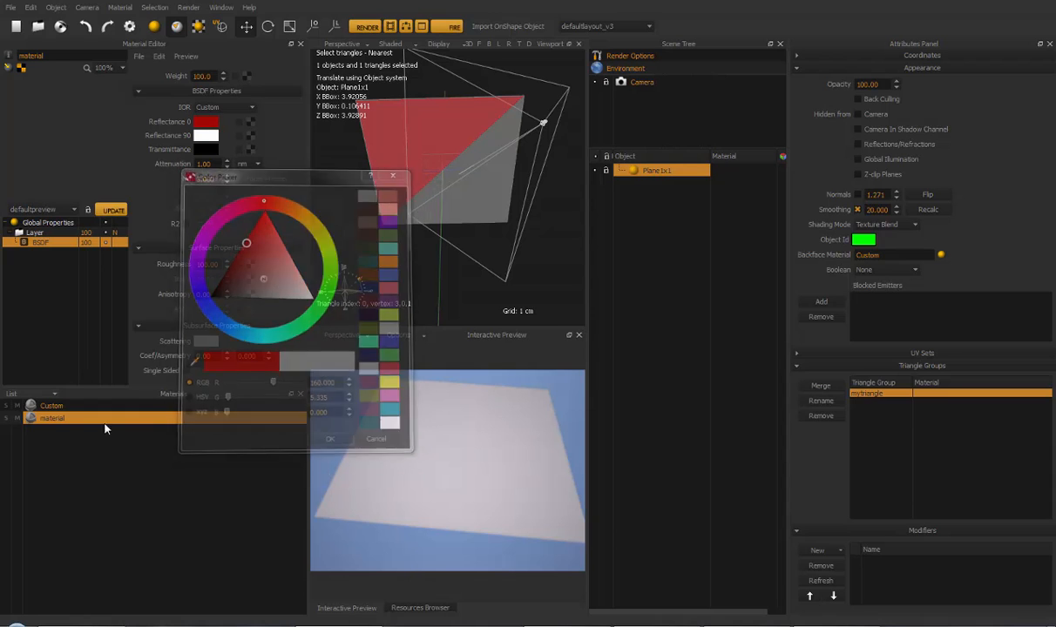
drag(96, 424, 889, 400)
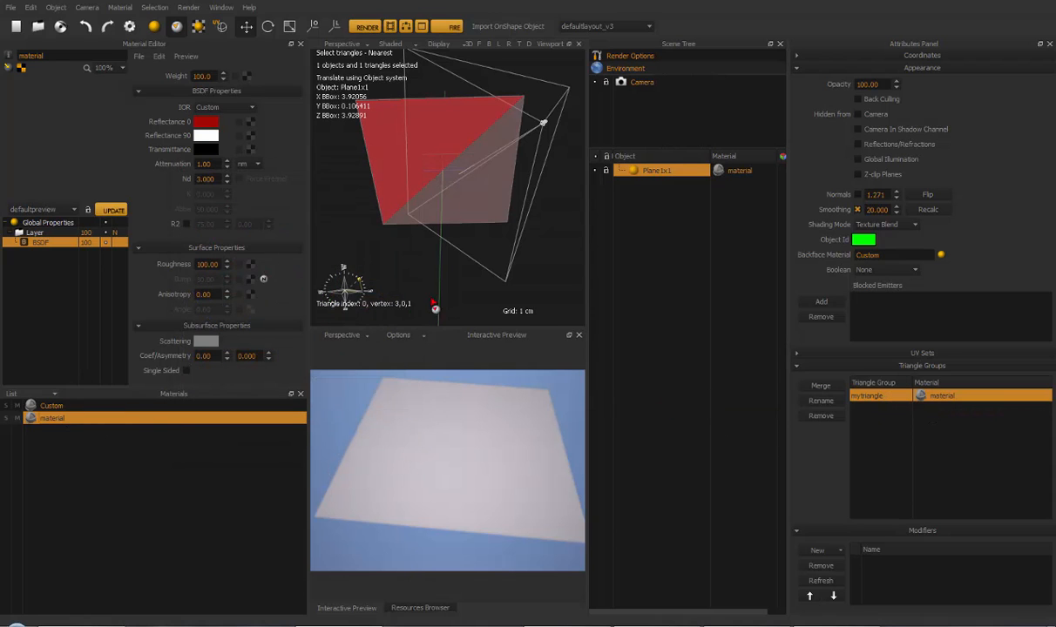
Set the Custom material's Reflectance 0 colour to blue and assign the material to Plane1x1
click(51, 406)
click(197, 122)
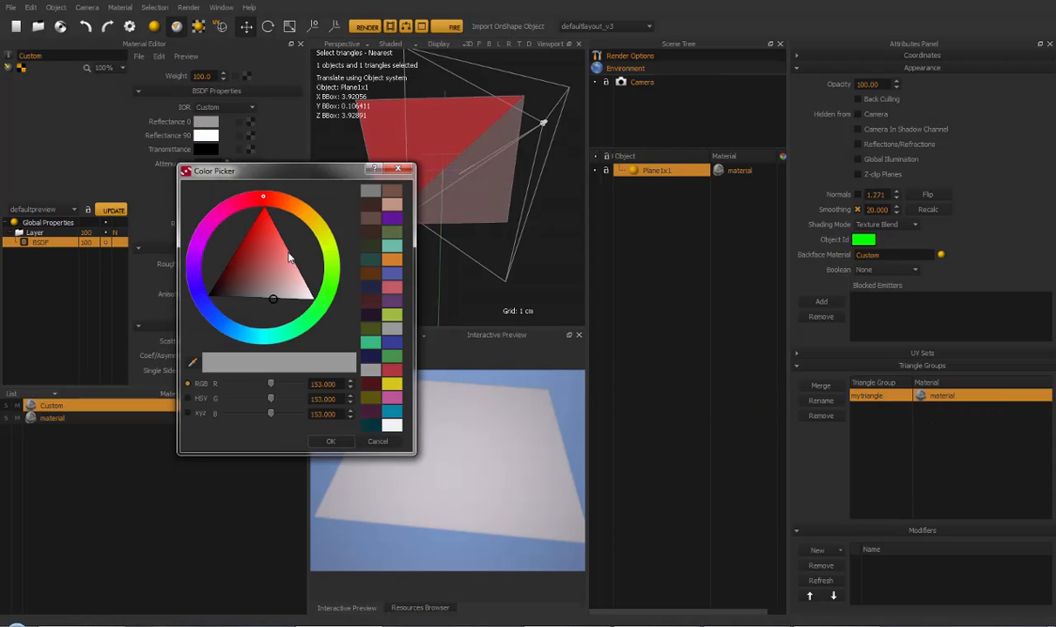
click(191, 296)
click(229, 276)
click(331, 441)
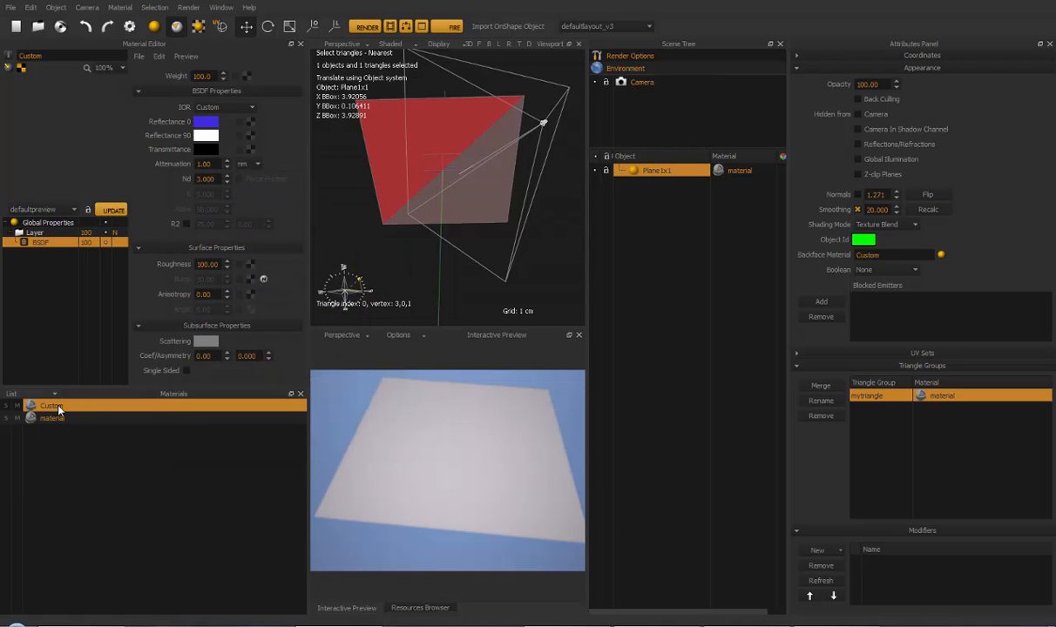
drag(58, 408, 649, 171)
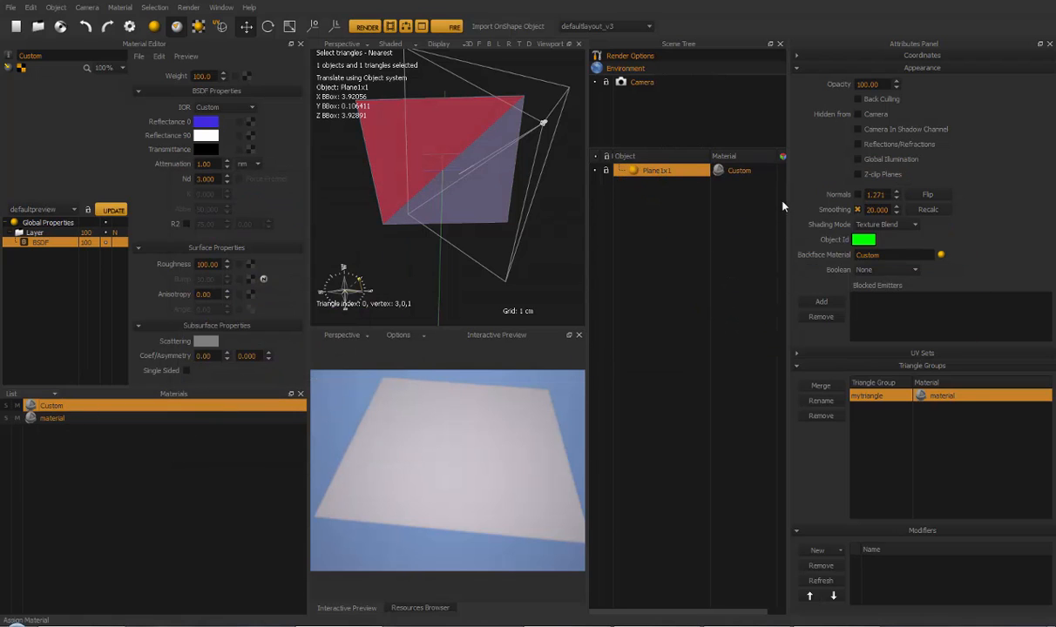
Widen the Scene Tree slightly, select the mytriangle group and start the FIRE interactive preview
drag(788, 203, 808, 203)
click(706, 172)
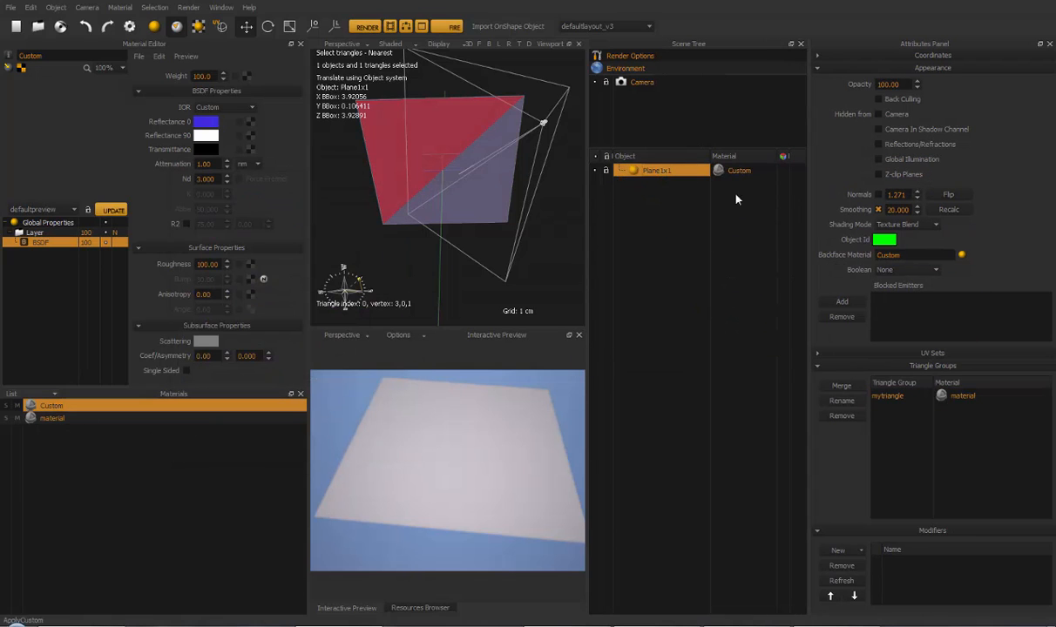
click(890, 398)
click(450, 27)
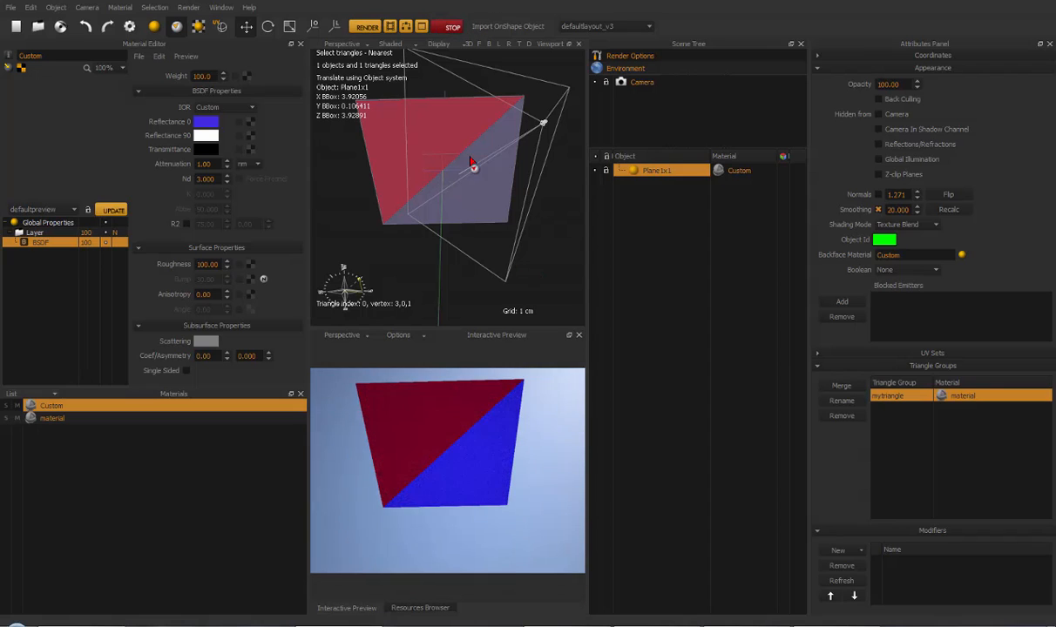
Assign the Custom material to Plane1x1 in the scene tree while the mytriangle group keeps its own material
drag(478, 204, 452, 234)
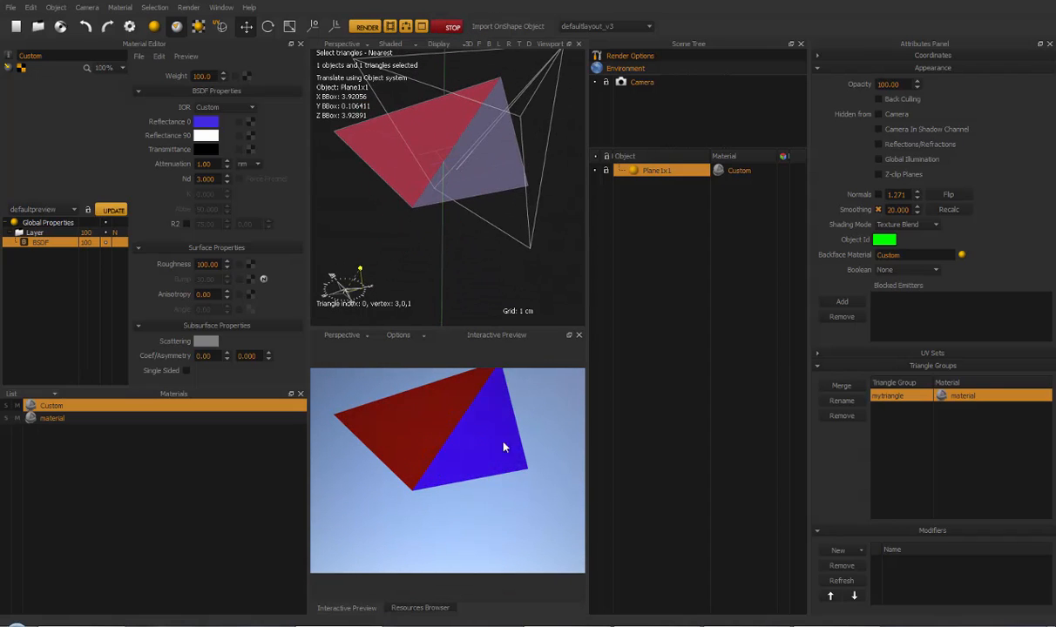
drag(47, 406, 743, 165)
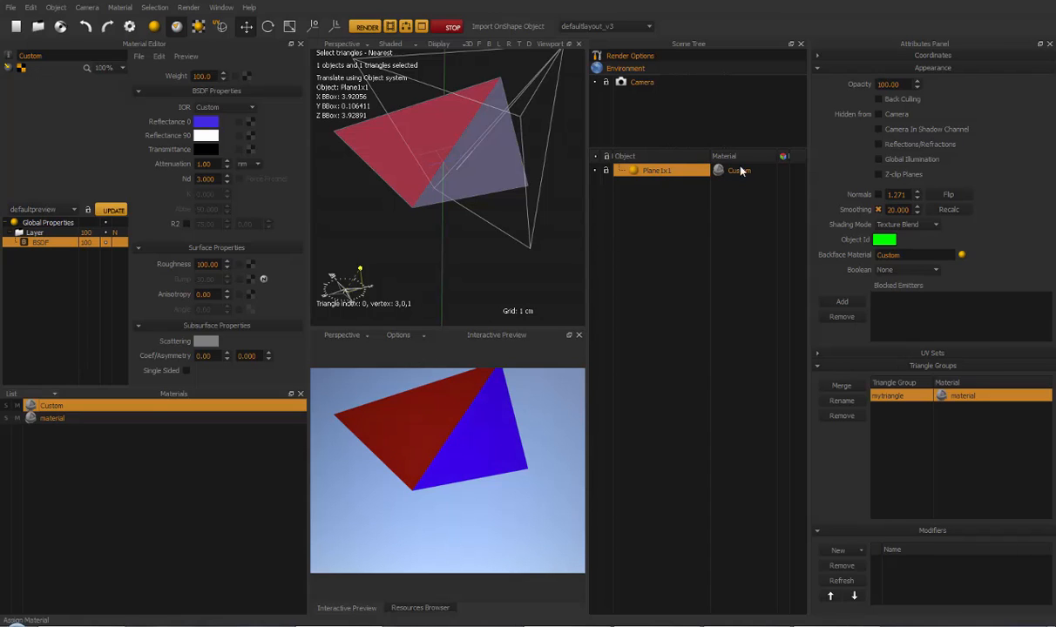
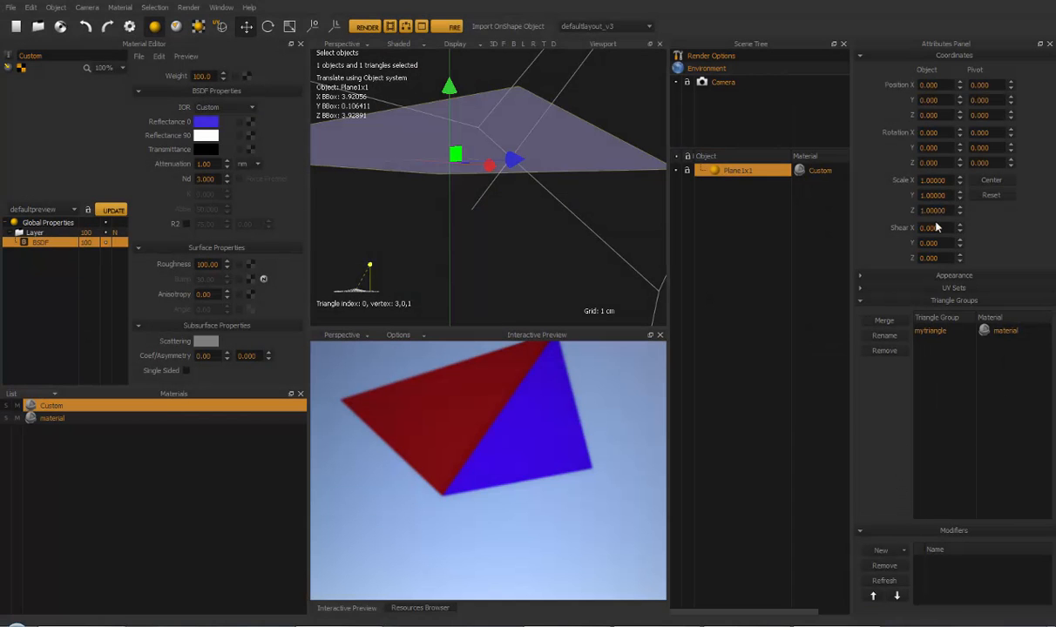
Apply the MaxwellGrass object modifier extension to Plane1x1
click(954, 56)
click(954, 93)
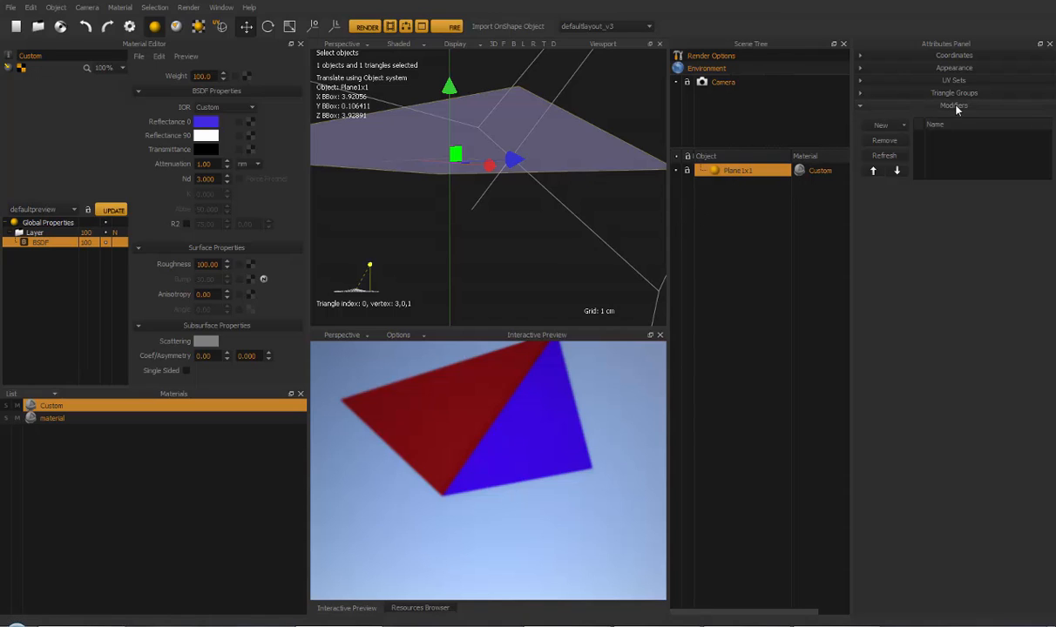
click(734, 197)
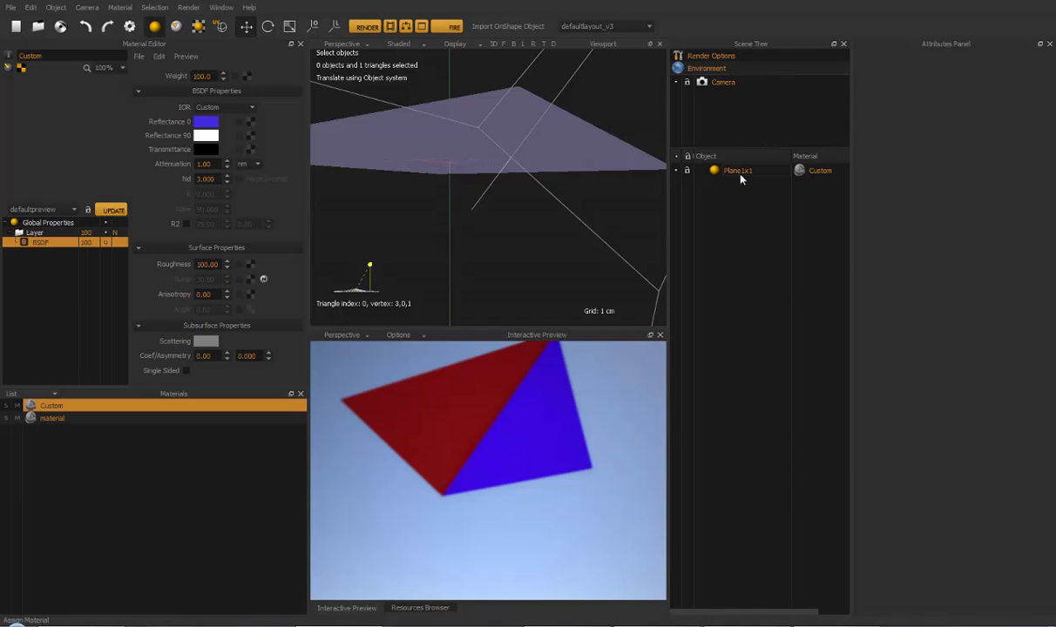
click(735, 171)
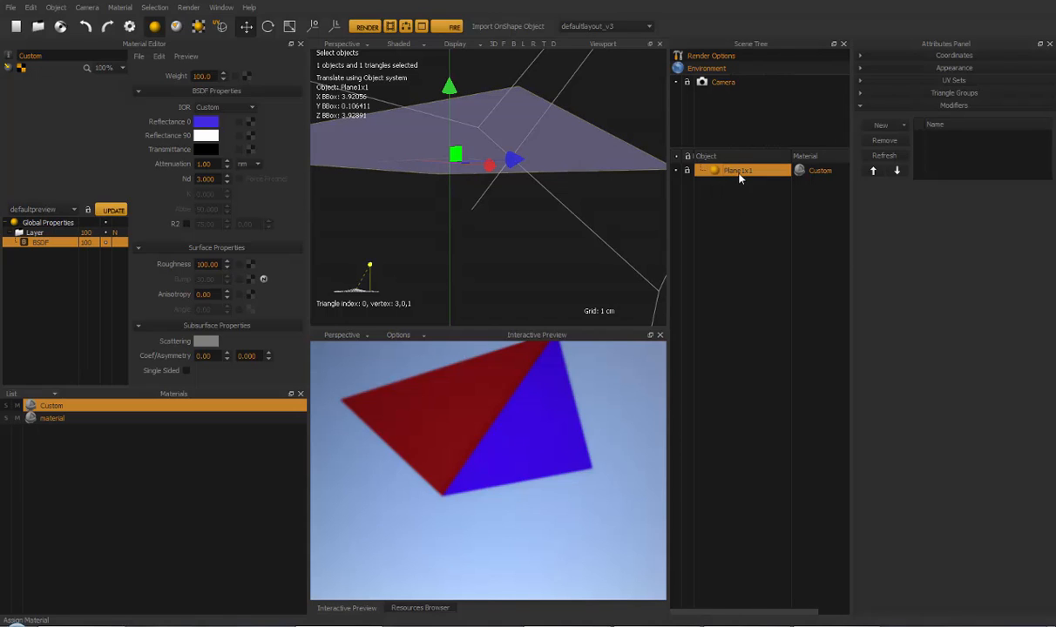
click(893, 126)
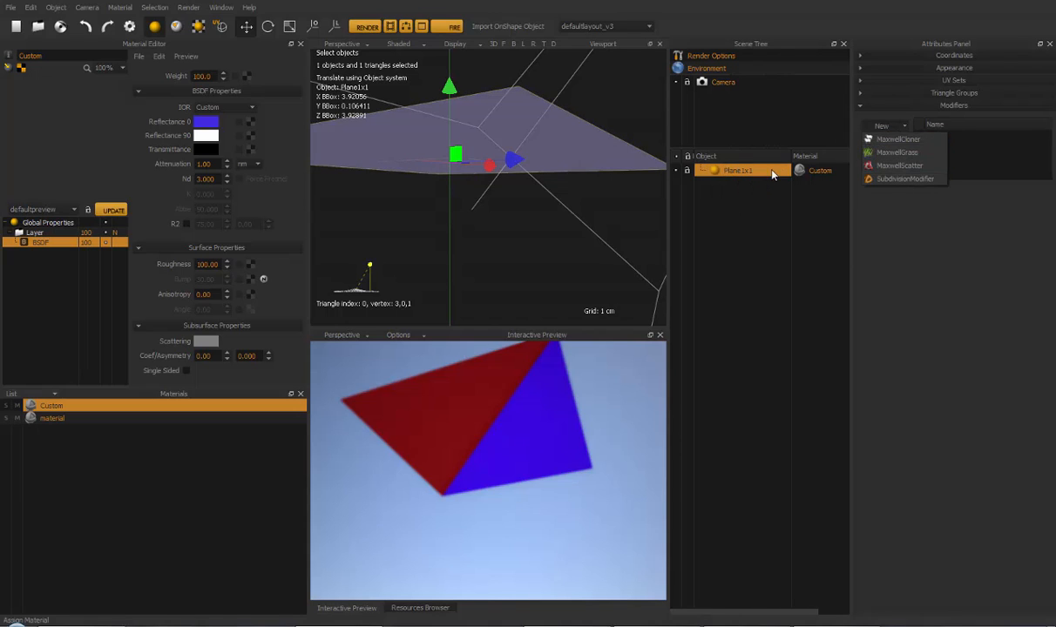
right_click(747, 168)
mouse_move(795, 325)
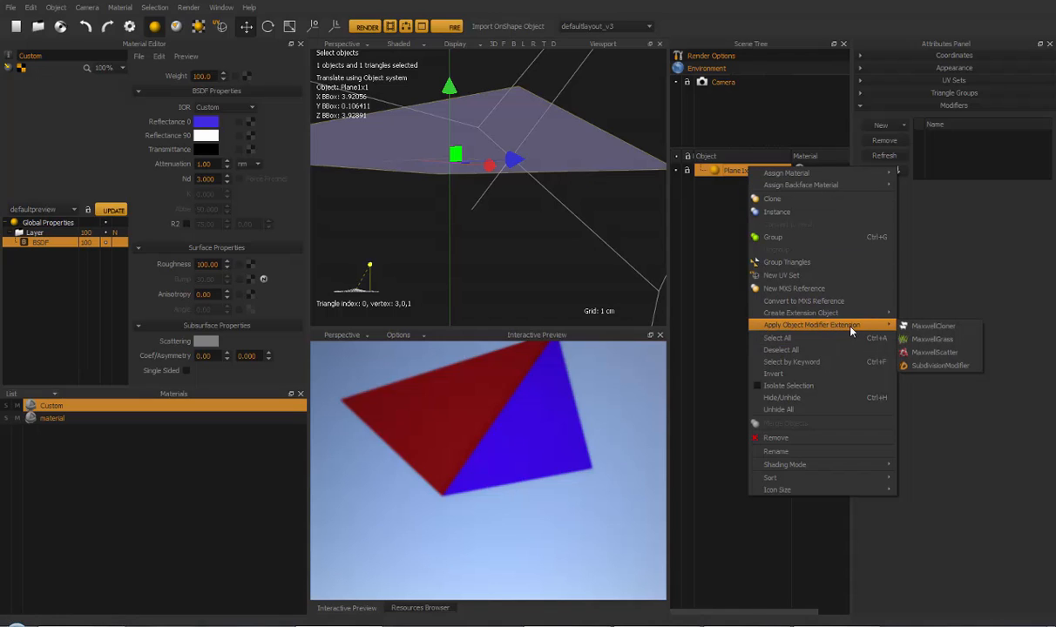
click(940, 340)
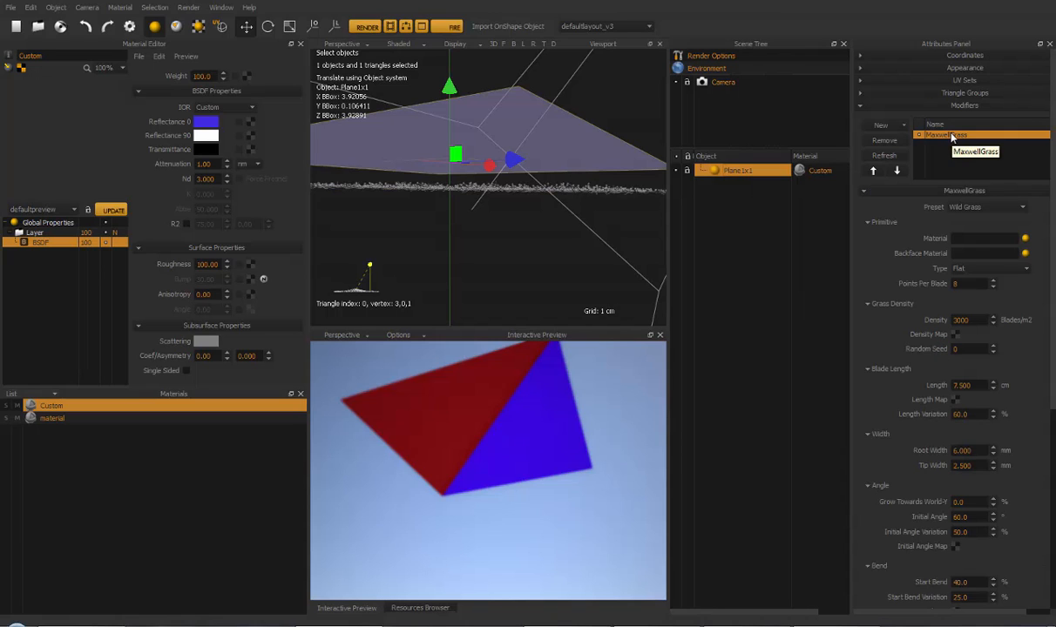
Set Plane1x1's Z rotation to 180 degrees to flip its grass-bearing side
alt+drag(554, 191, 562, 235)
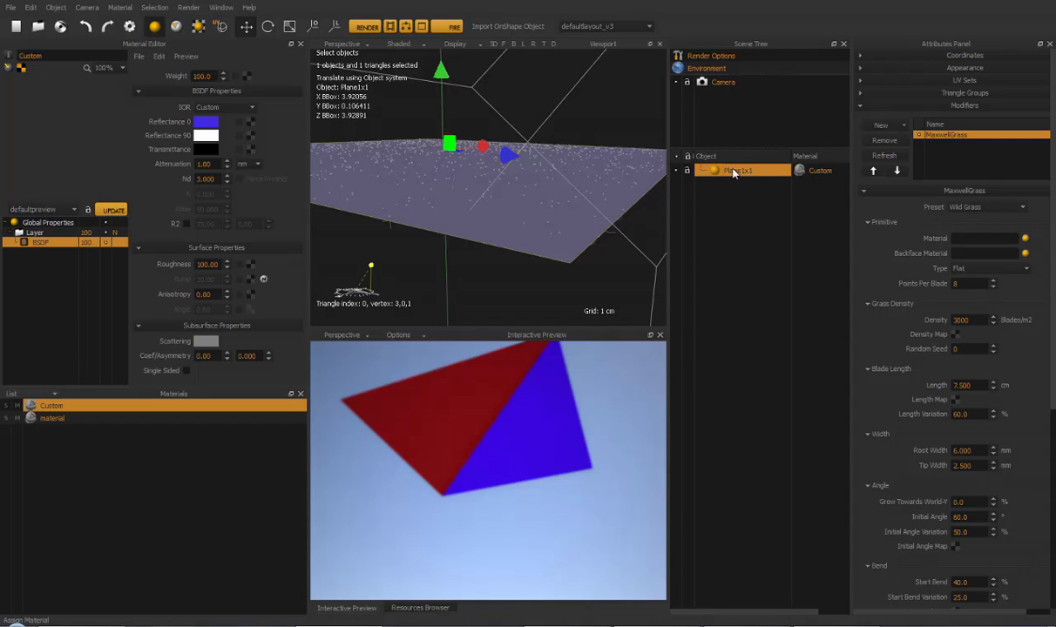
click(964, 55)
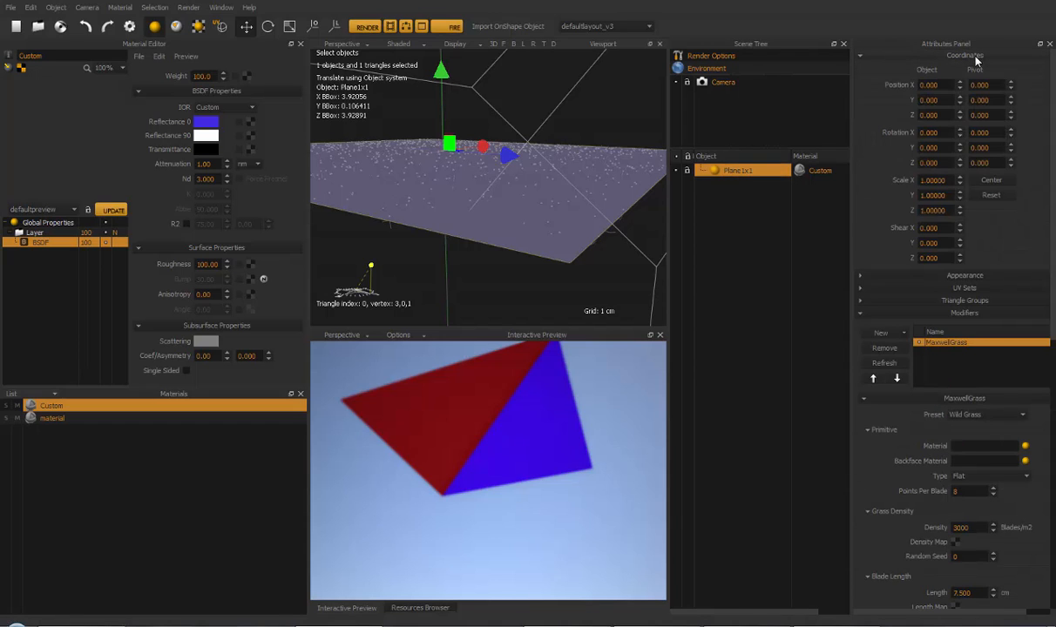
click(934, 164)
text(180)
key(Return)
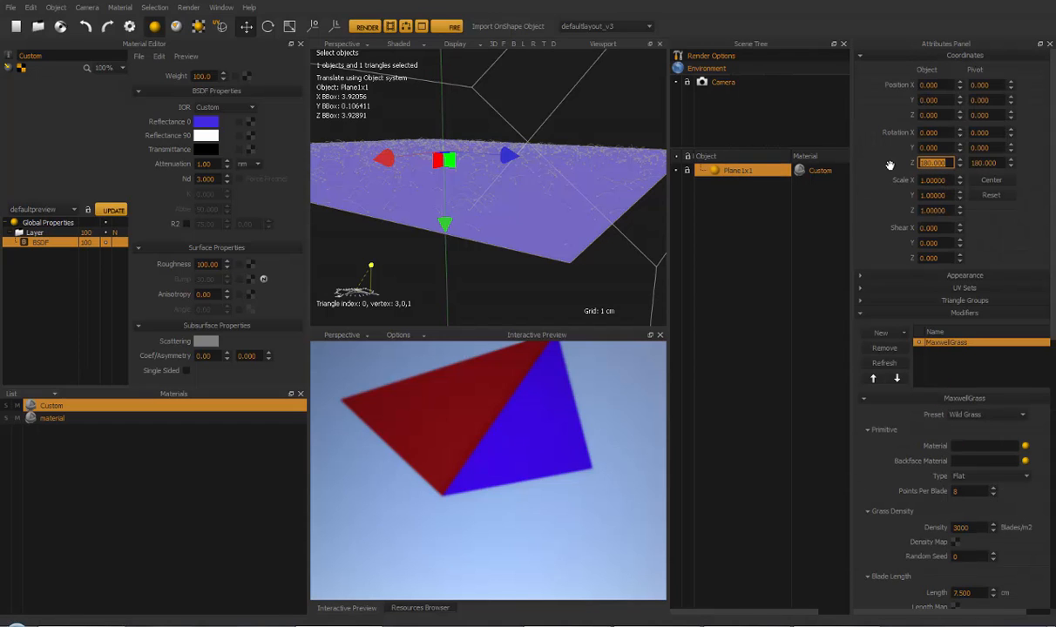
click(962, 56)
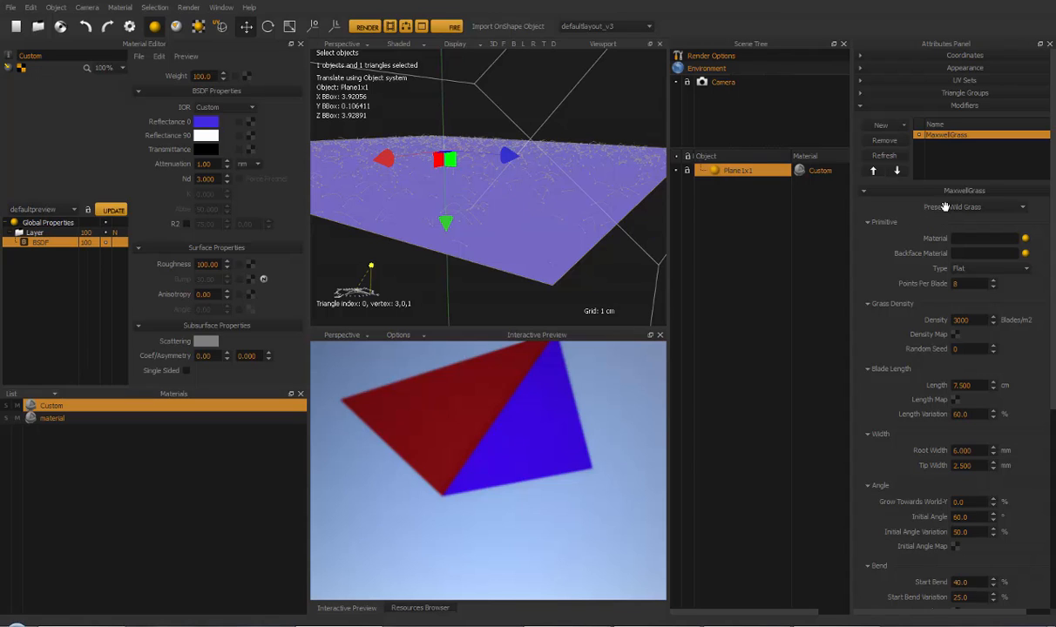
Add the MaxwellScatter and SubdivisionModifier modifiers to Plane1x1
click(882, 127)
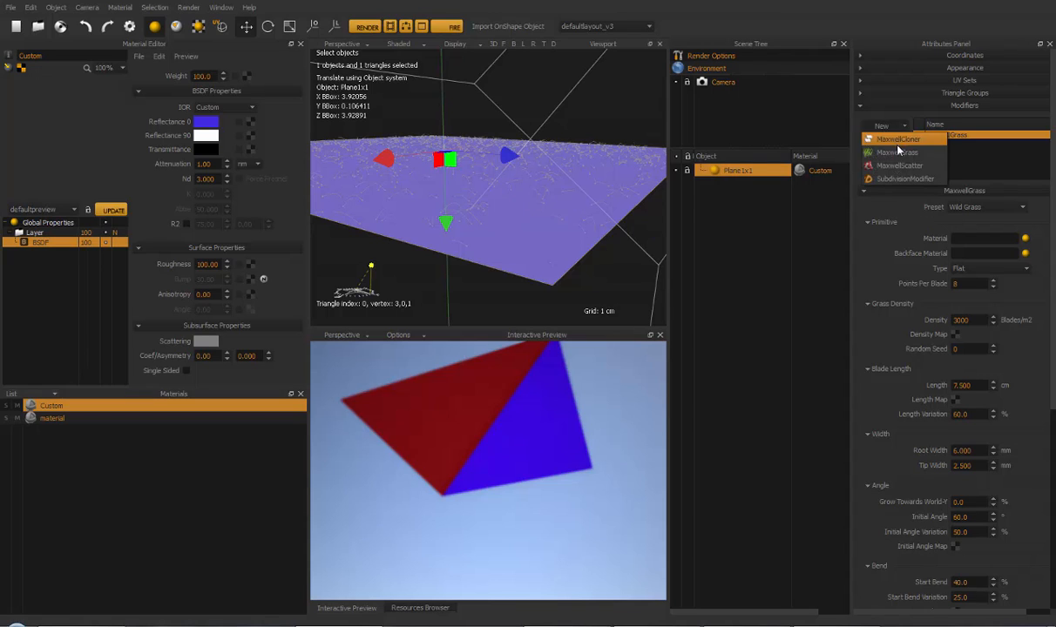
click(900, 166)
click(960, 146)
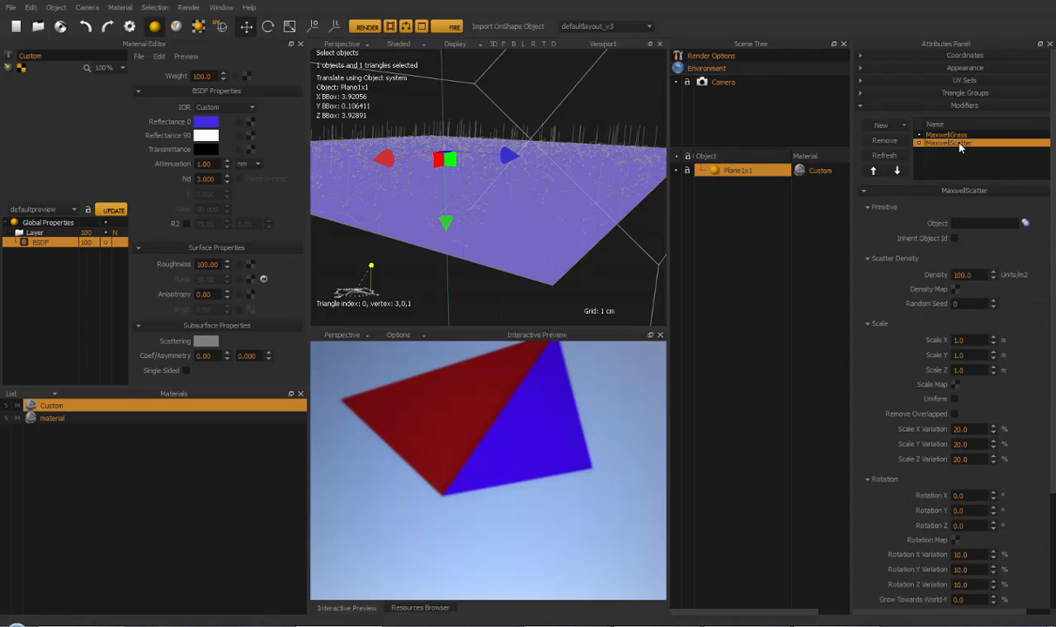
click(947, 136)
click(884, 129)
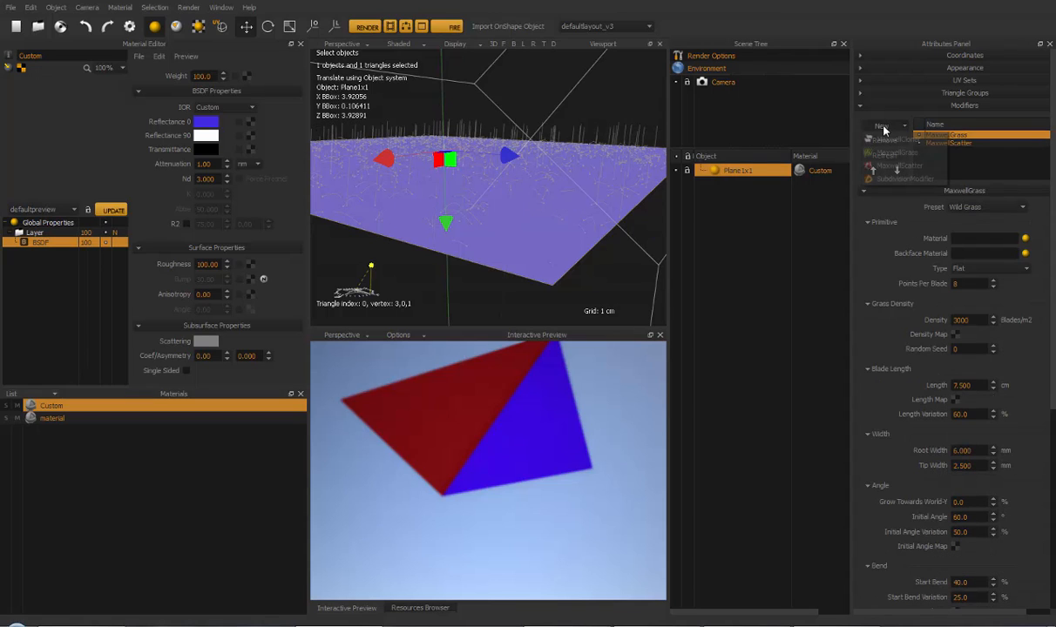
click(889, 178)
click(952, 150)
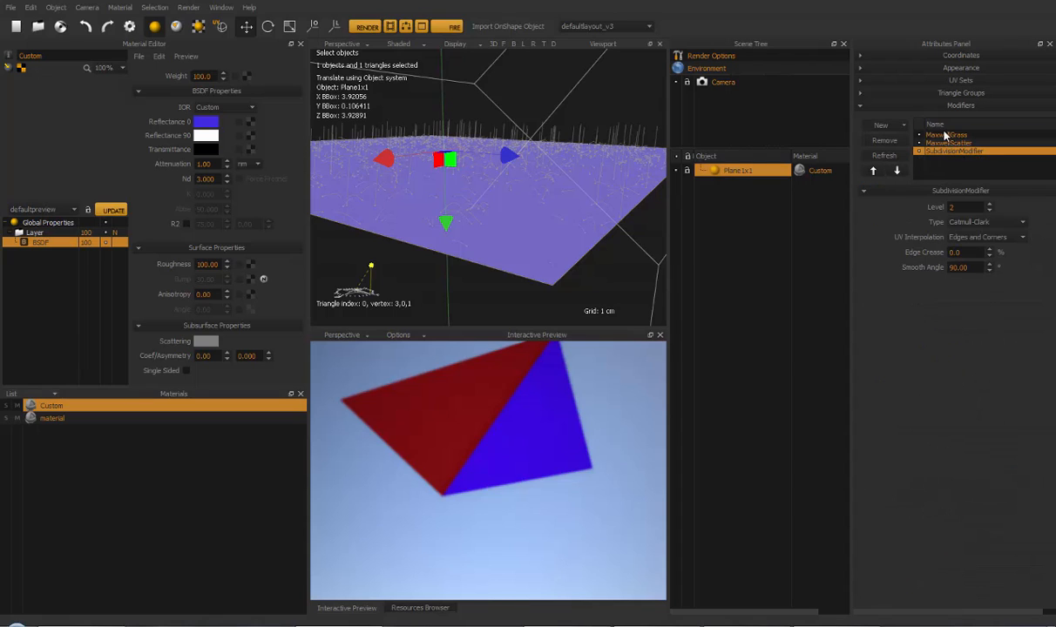
Review the parameters of Plane1x1's MaxwellGrass and MaxwellScatter modifiers, including scale, rotation and level of detail
click(925, 136)
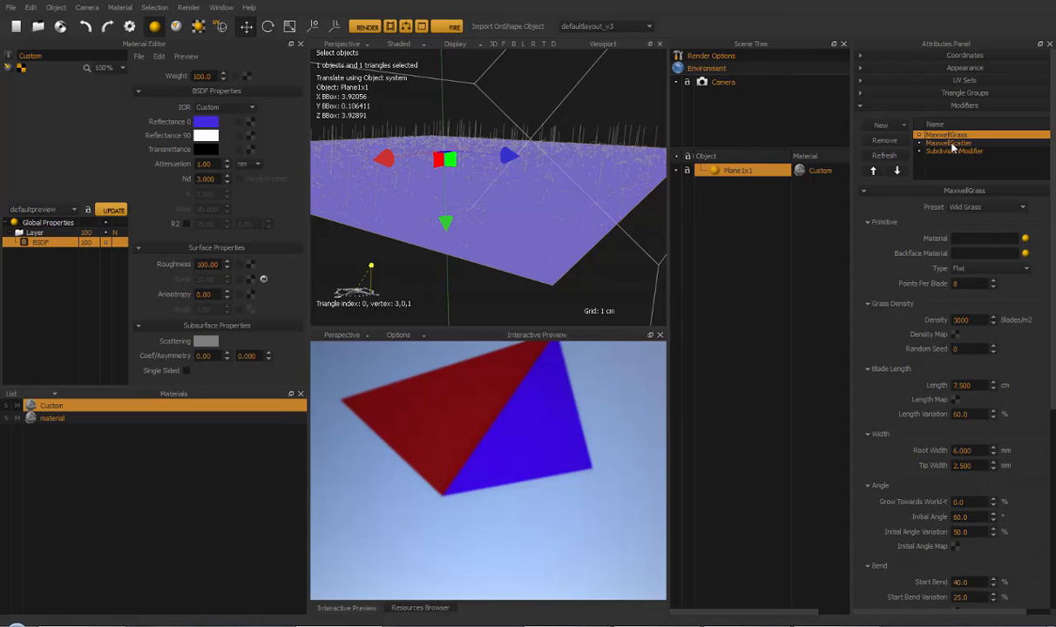
click(916, 144)
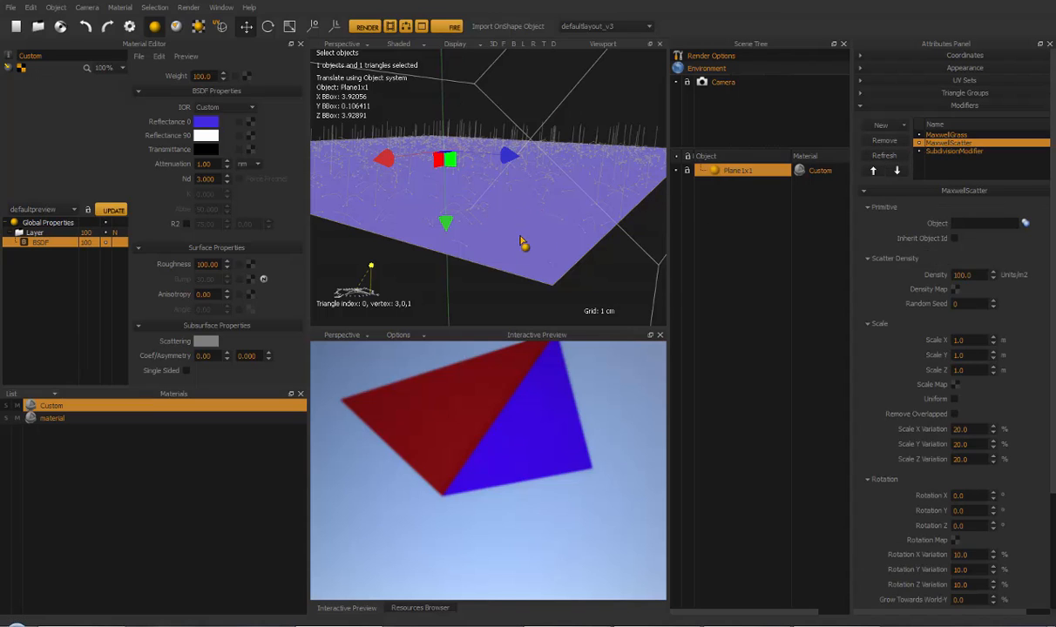
alt+drag(512, 233, 512, 238)
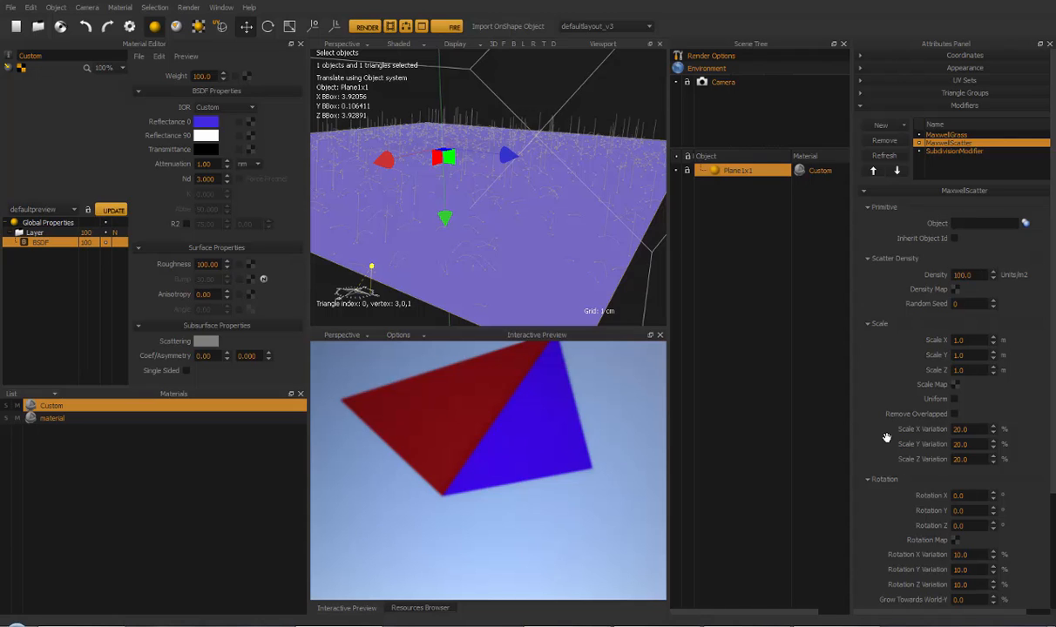
drag(886, 437, 887, 270)
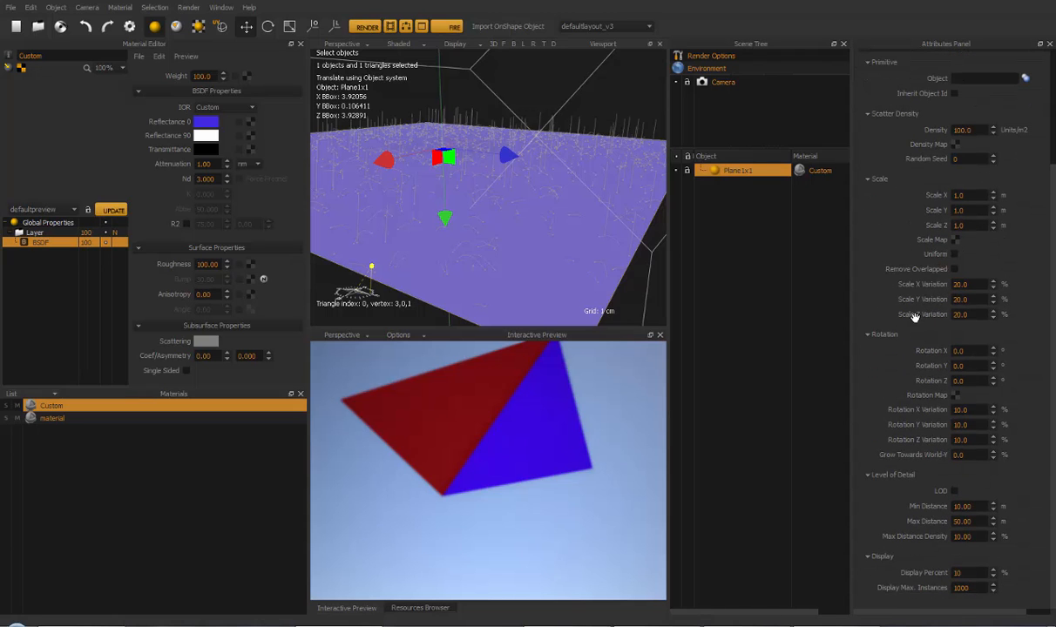
drag(895, 209, 864, 414)
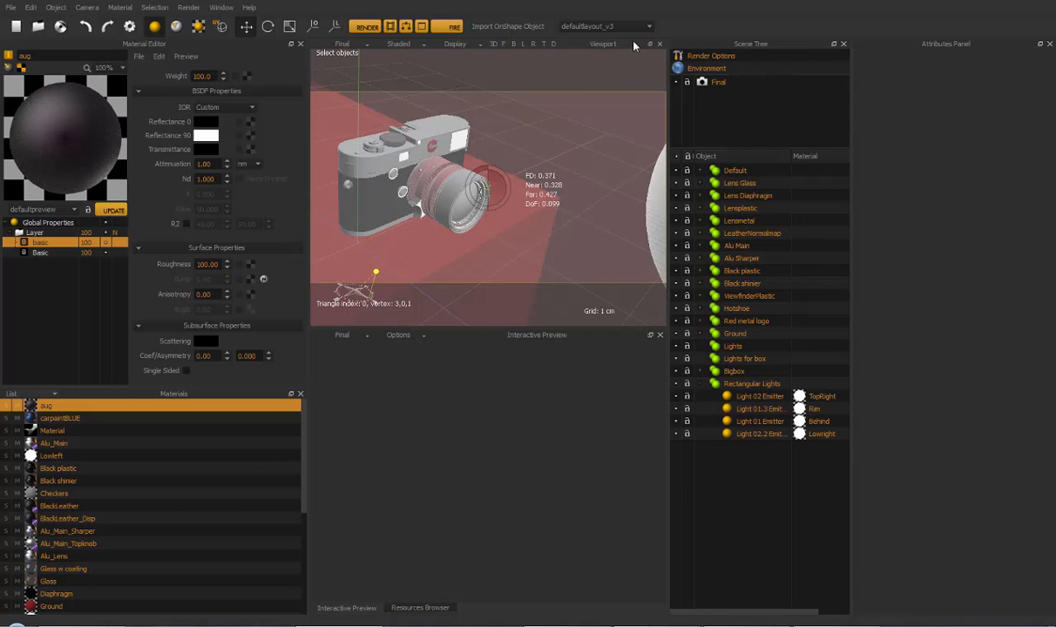
Undock the viewport into a floating window and dock it back above the Interactive Preview
drag(634, 46, 444, 190)
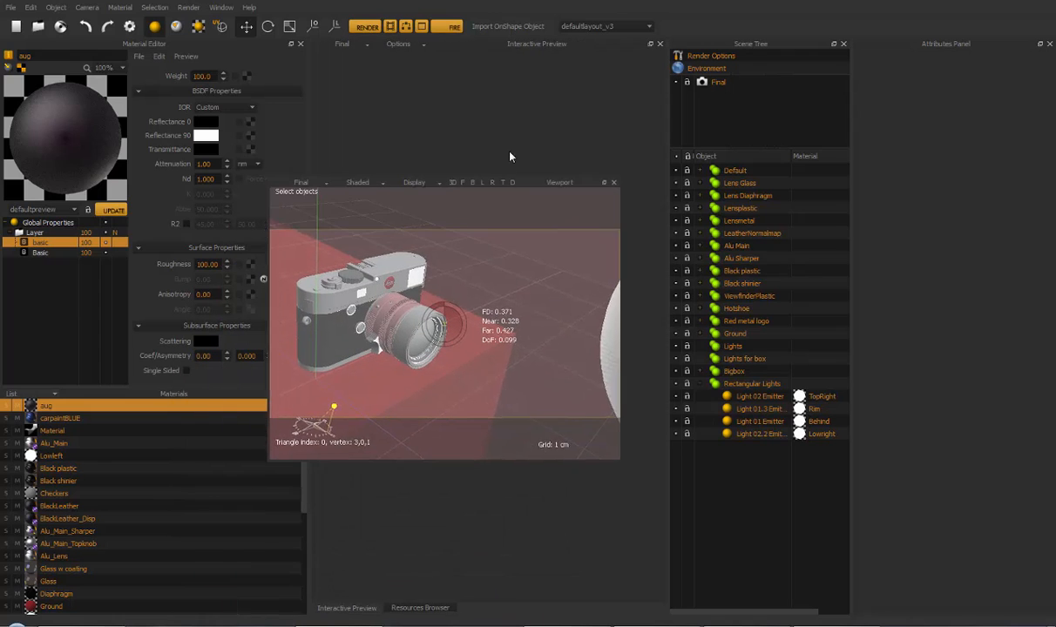
drag(509, 157, 493, 54)
Open an additional viewport, widen it, place it over the Interactive Preview area and close it
click(223, 8)
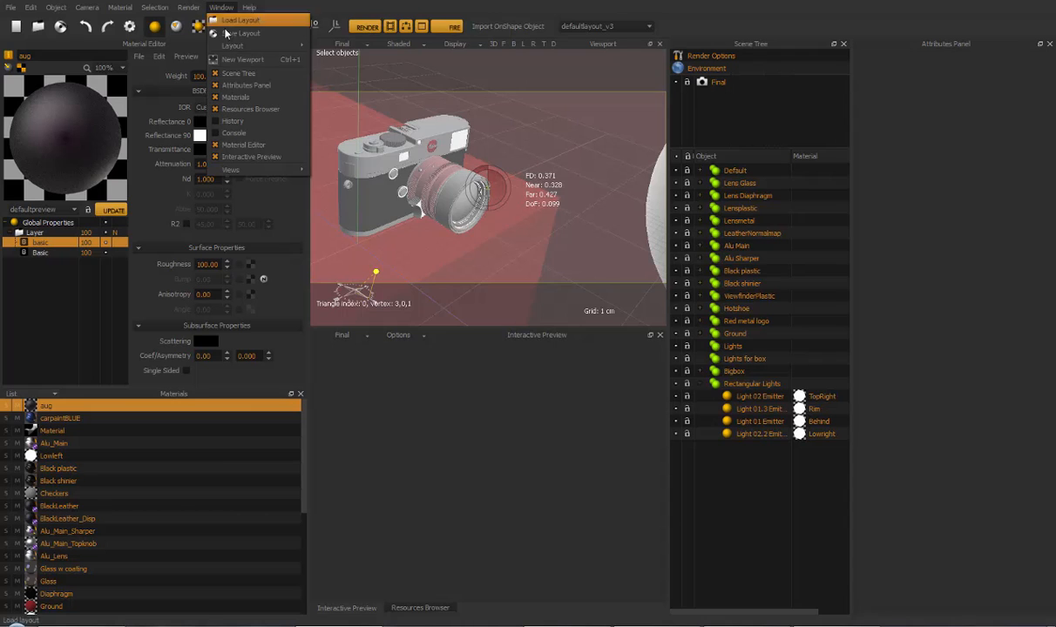
click(240, 58)
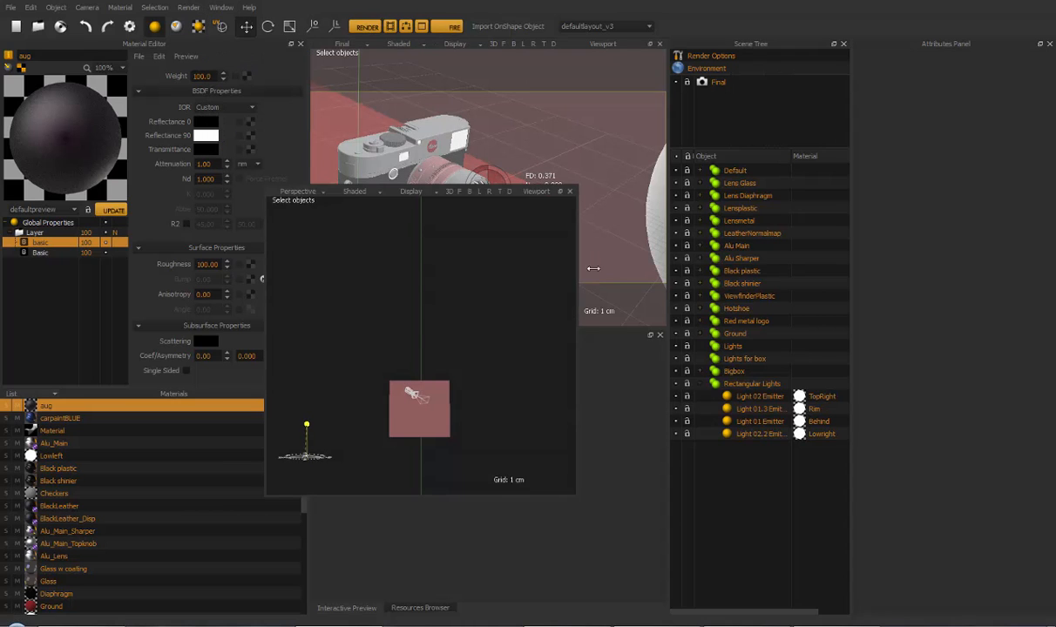
drag(576, 277, 768, 266)
drag(735, 196, 643, 445)
click(660, 335)
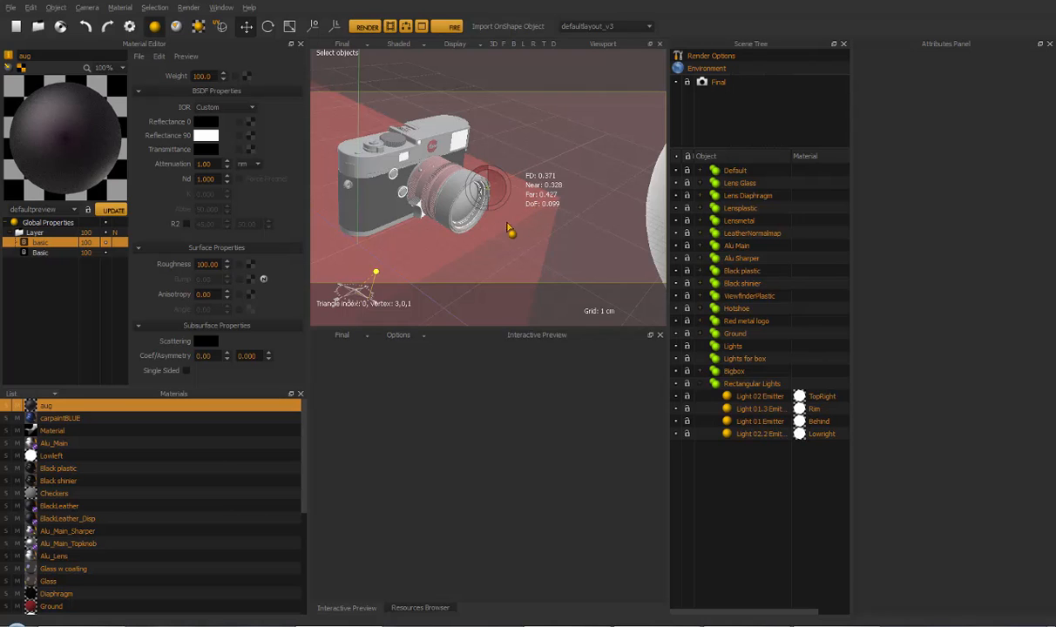
Inspect the Leica camera model through the Final camera by orbiting, panning and zooming, in both the normal and maximized viewport
alt+drag(507, 226, 479, 236)
alt+middle_drag(504, 225, 521, 229)
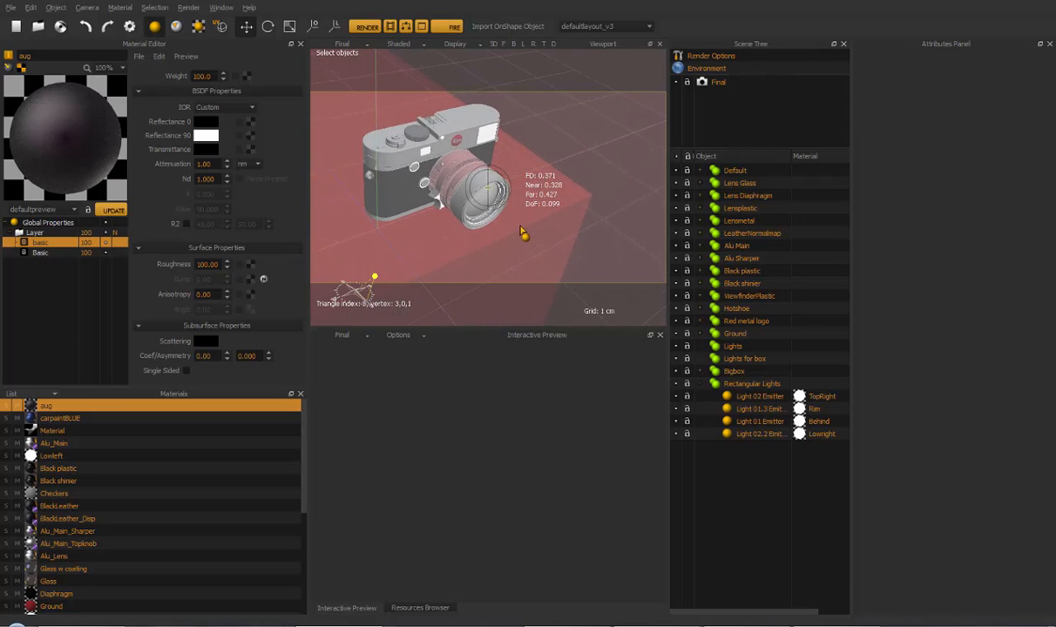
alt+drag(520, 232, 526, 225)
key(space)
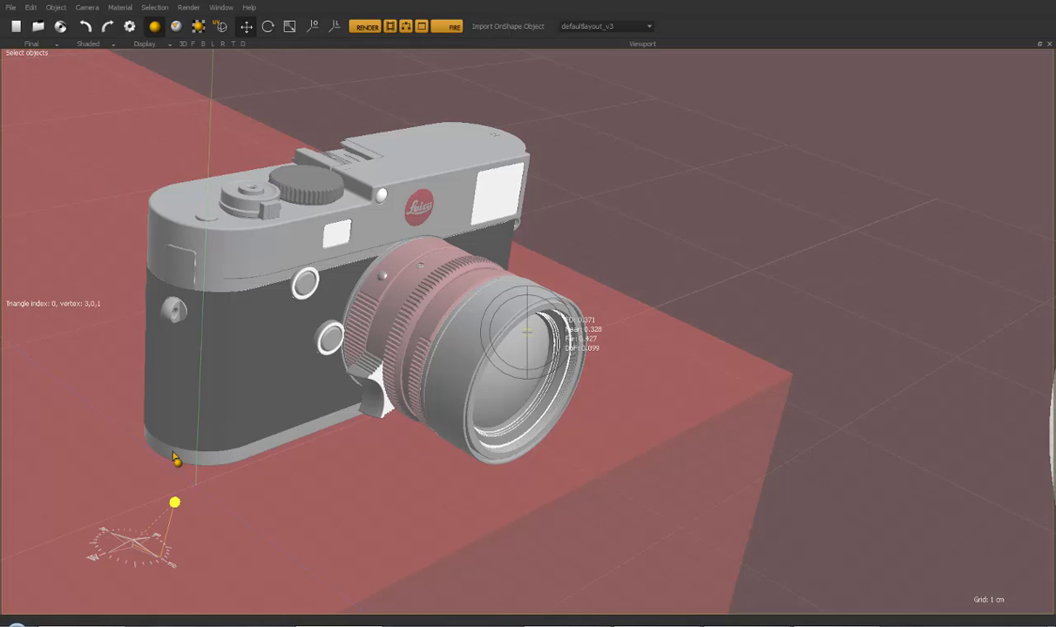
alt+drag(401, 480, 442, 429)
alt+right_drag(441, 430, 408, 470)
alt+drag(408, 471, 441, 474)
alt+right_drag(442, 474, 440, 388)
key(space)
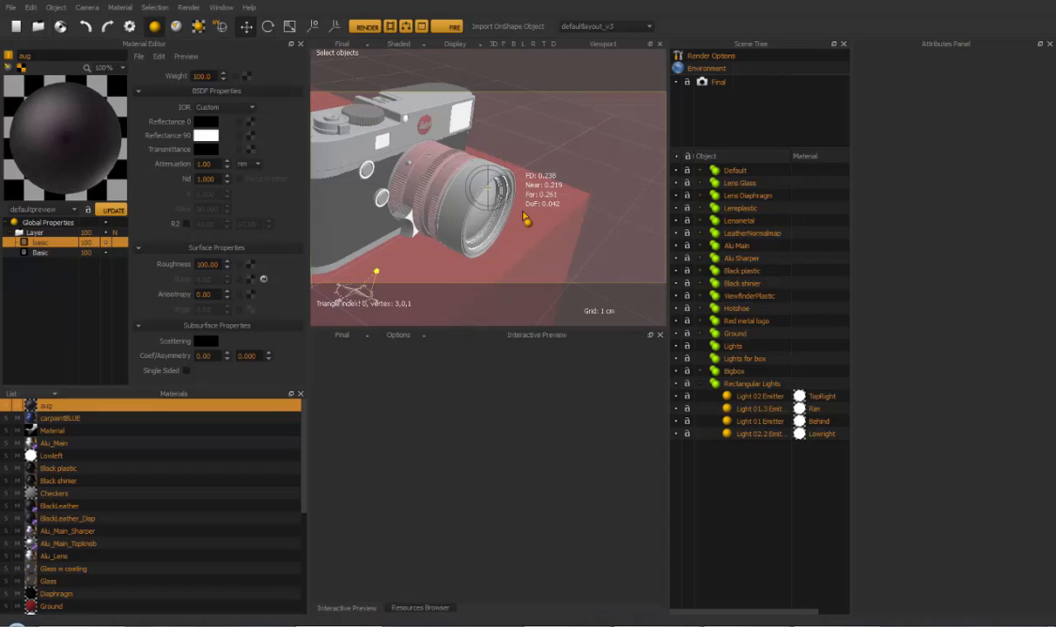
mouse_move(526, 218)
alt+mouse_down()
mouse_move(498, 233)
mouse_move(519, 237)
alt+mouse_up()
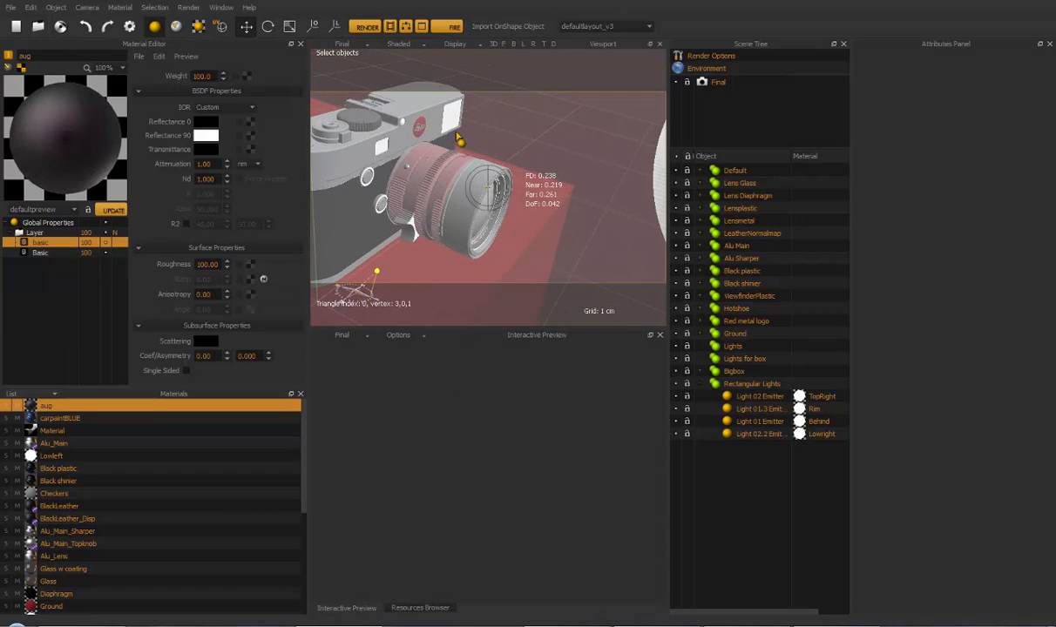
Switch the viewport to the Perspective view and select the Final camera in the scene
click(342, 43)
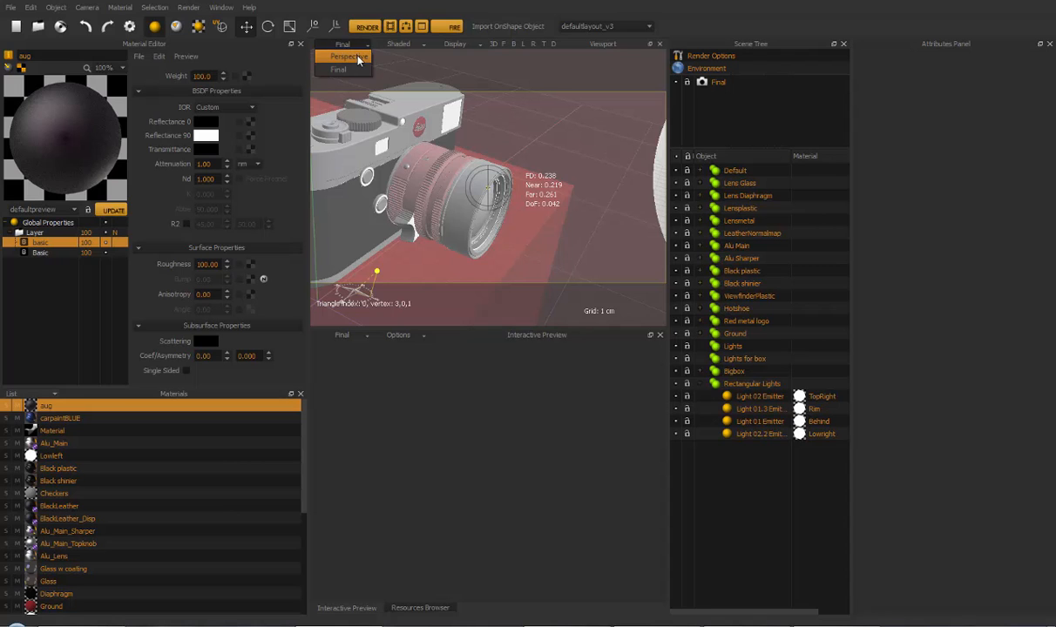
click(348, 56)
alt+drag(360, 64, 516, 234)
alt+right_drag(516, 234, 514, 158)
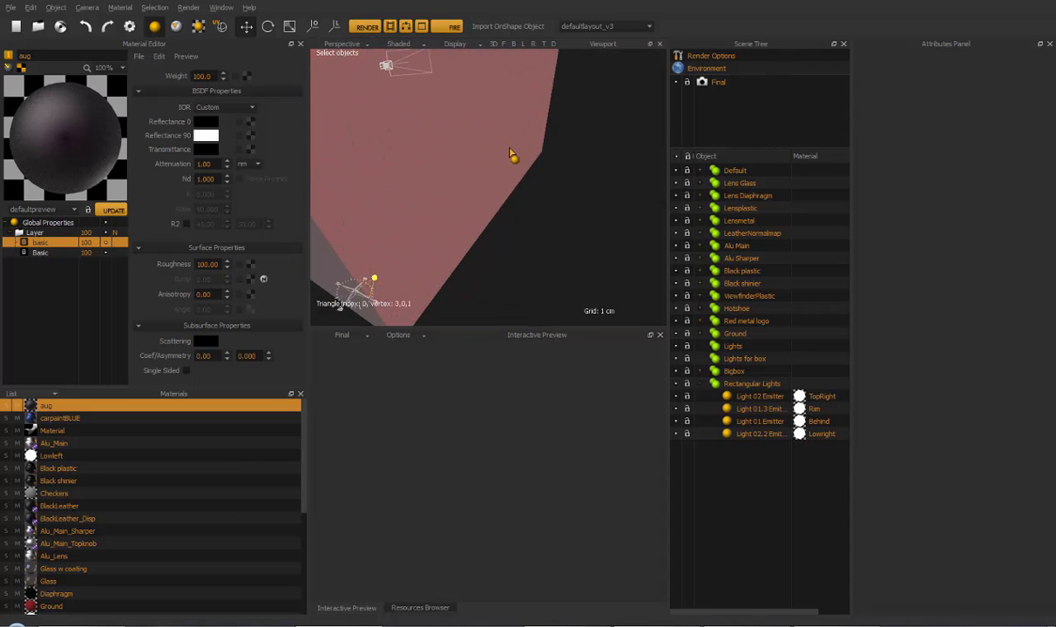
alt+middle_drag(514, 158, 548, 228)
alt+right_drag(548, 229, 483, 158)
alt+drag(483, 157, 462, 88)
click(417, 95)
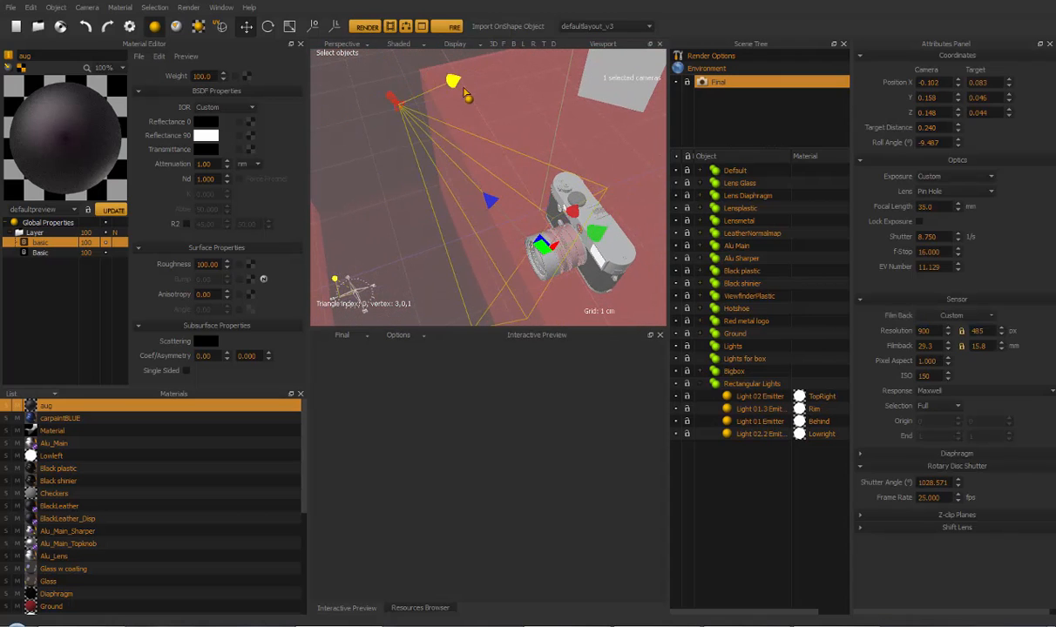
Create a new camera in the scene, select it and show the viewport through it
click(348, 44)
right_click(699, 108)
click(723, 114)
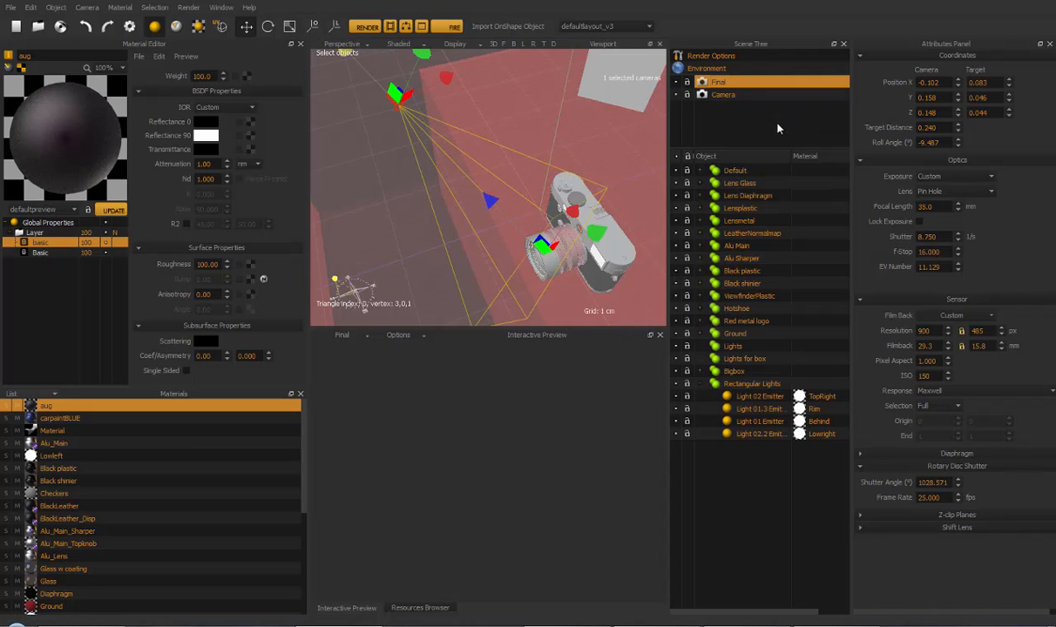
click(716, 95)
click(342, 44)
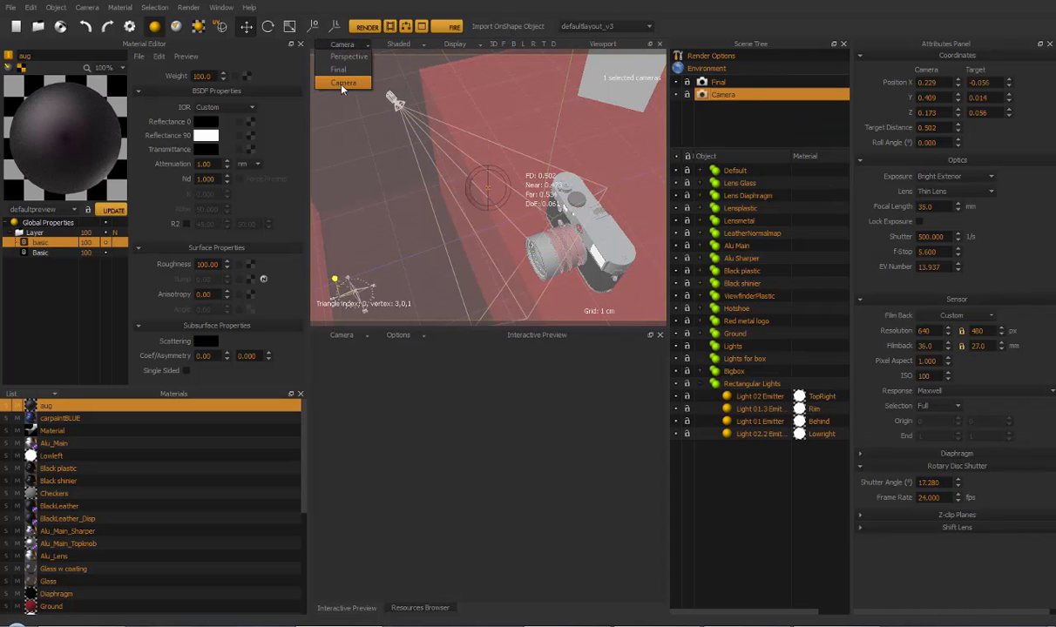
Compare the views through the Final camera and the newly created camera, ending on the new camera
click(343, 83)
click(342, 44)
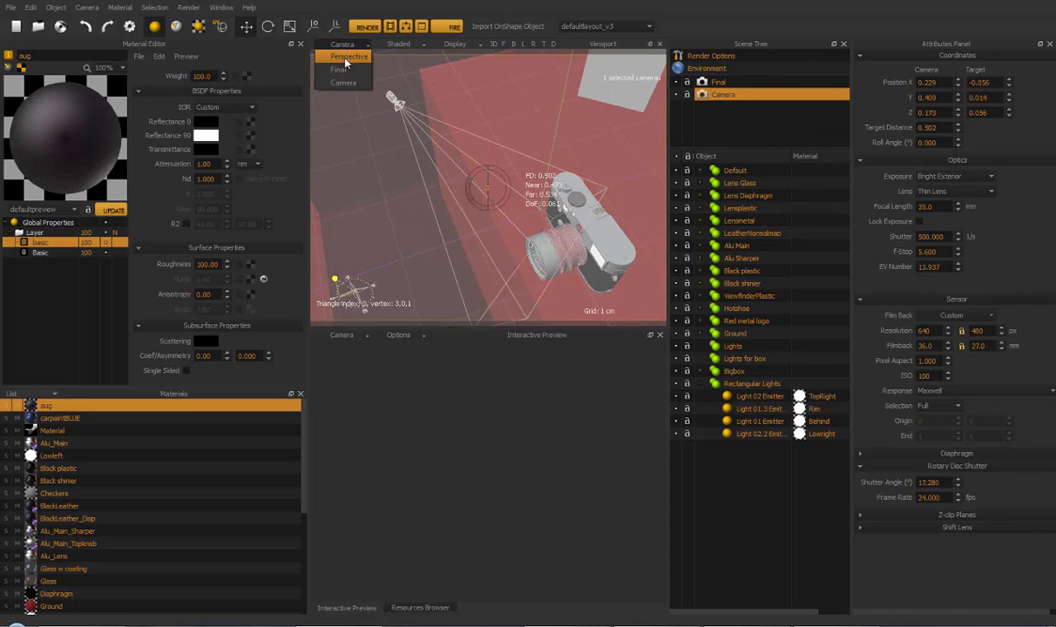
click(339, 70)
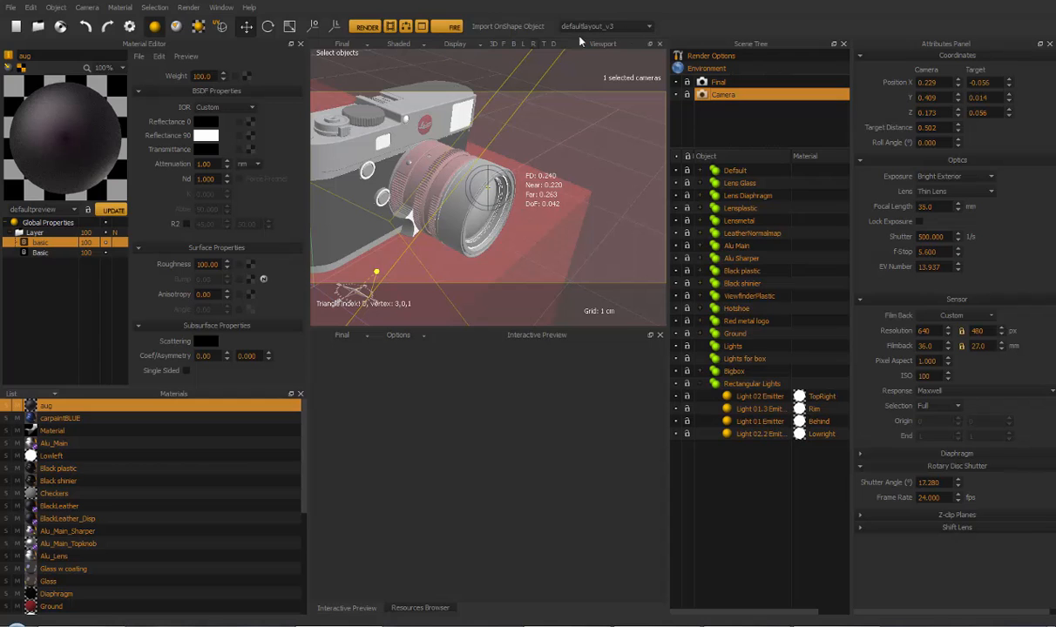
click(726, 83)
click(722, 96)
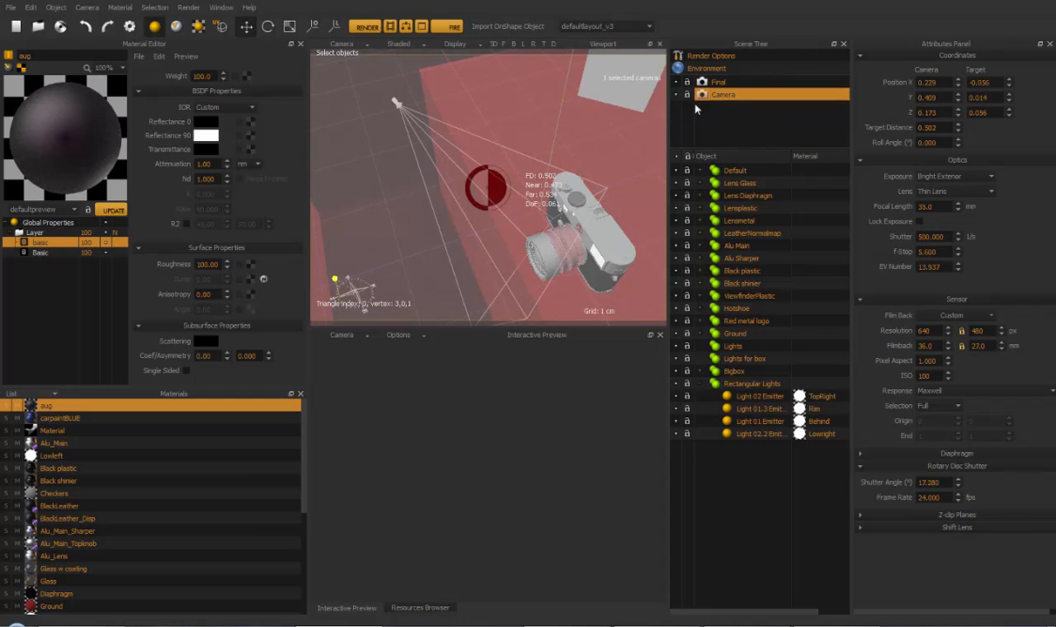
Reframe the new camera by orbiting and panning its view to show the Leica model from the front
alt+drag(430, 248, 497, 227)
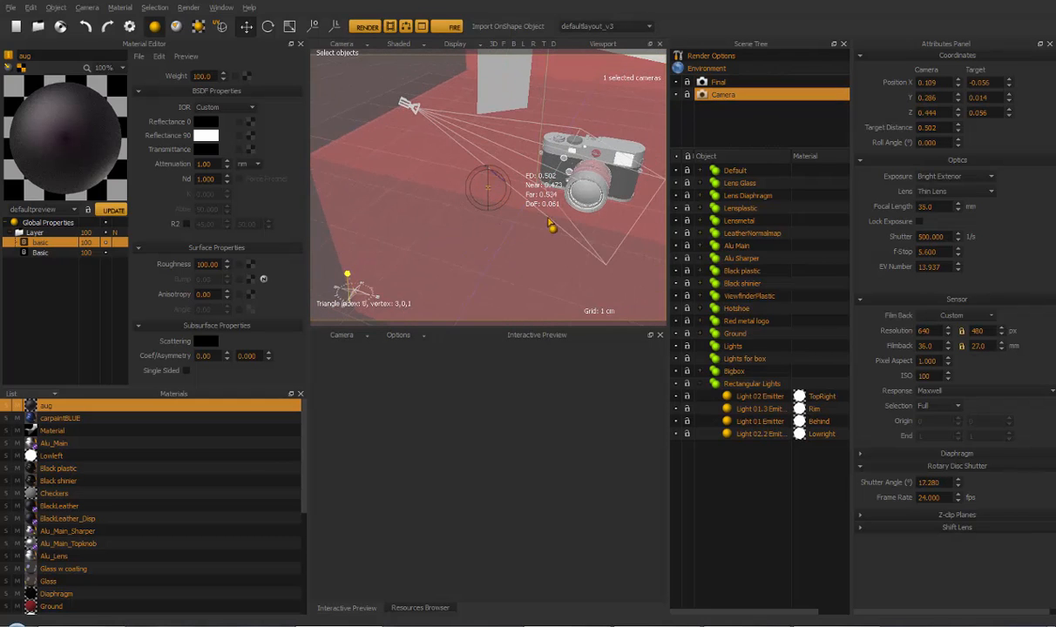
alt+middle_drag(548, 221, 471, 240)
alt+drag(472, 240, 520, 235)
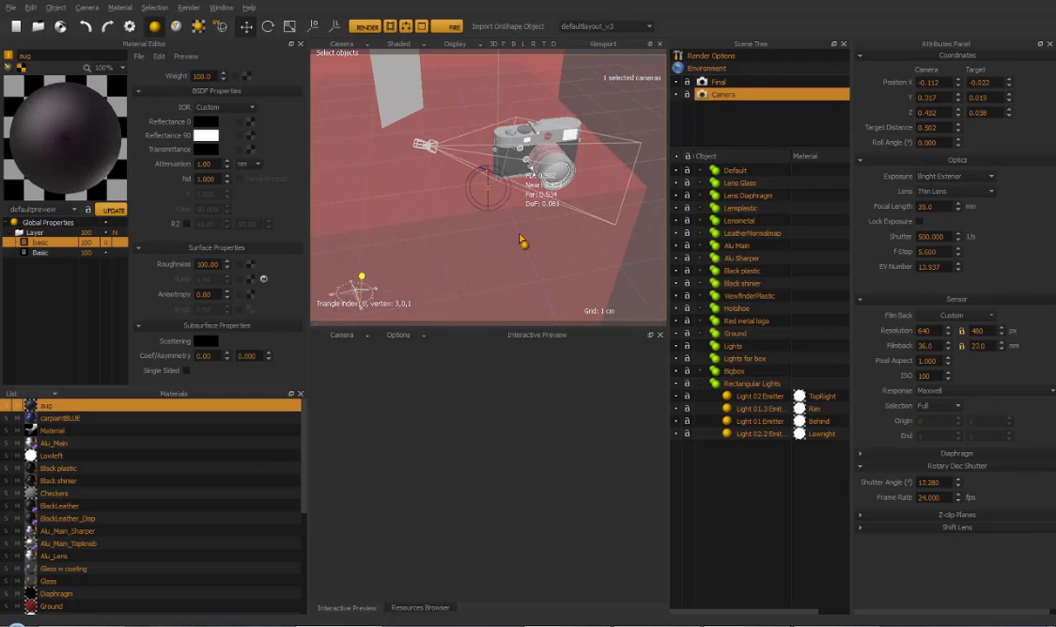
From an orbited Perspective view, create a second camera, look through it and orbit it to reframe the scene
click(342, 44)
click(330, 57)
alt+drag(517, 180, 592, 193)
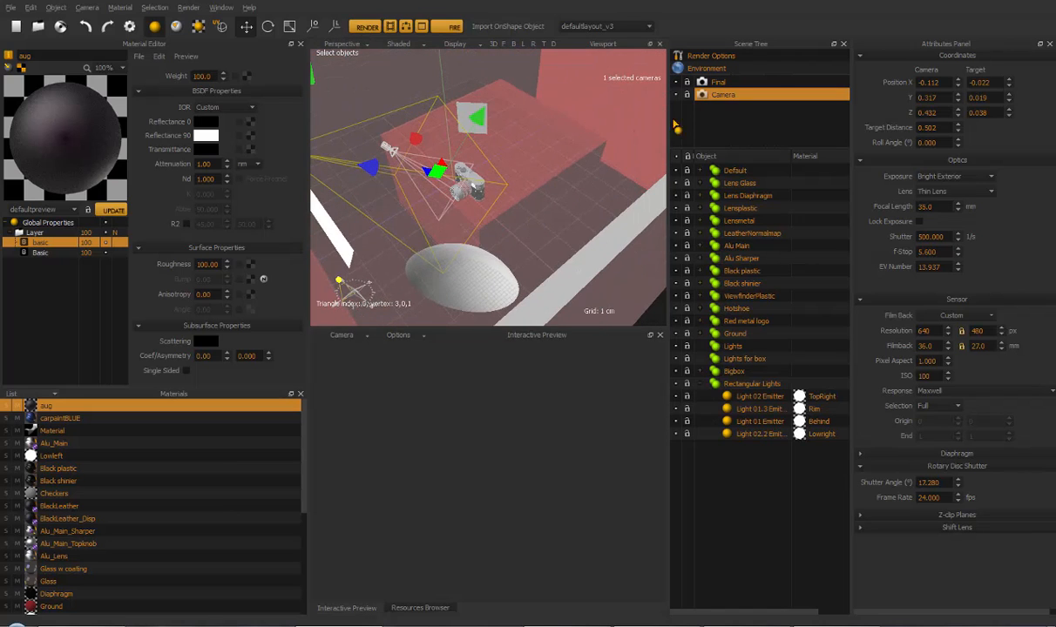
right_click(727, 122)
click(741, 130)
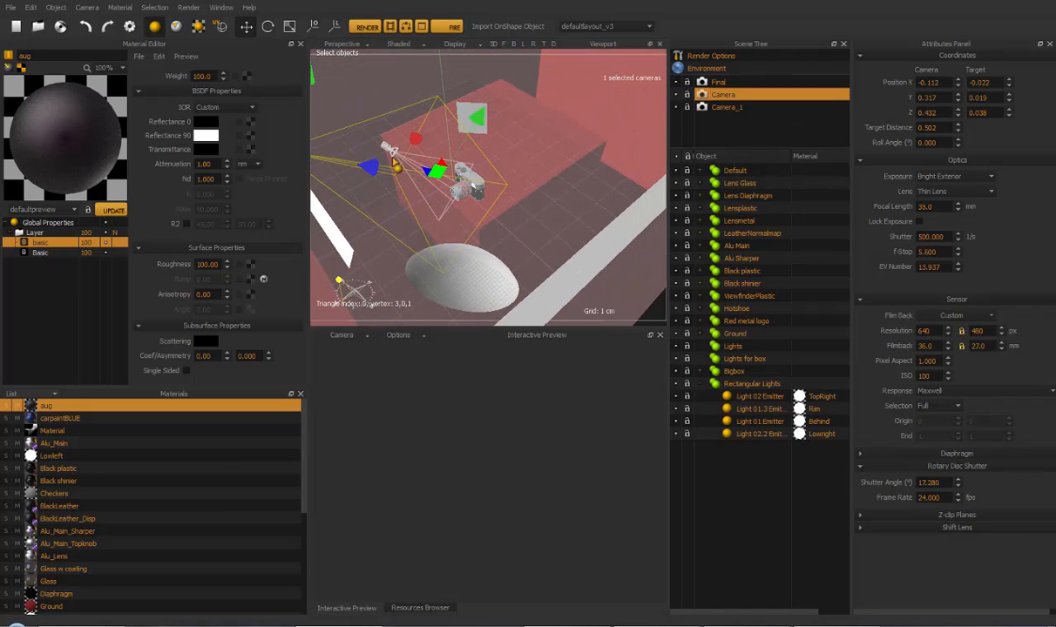
click(732, 107)
double_click(734, 108)
alt+drag(522, 200, 627, 187)
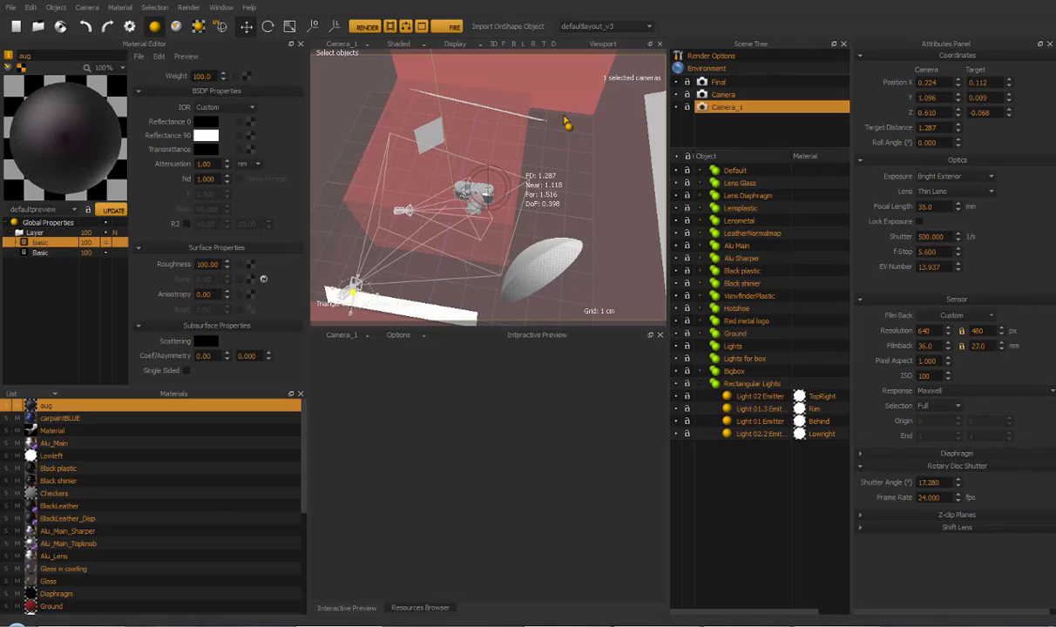
Look through Camera, create another new camera in the scene and show the viewport through it
double_click(722, 95)
right_click(728, 96)
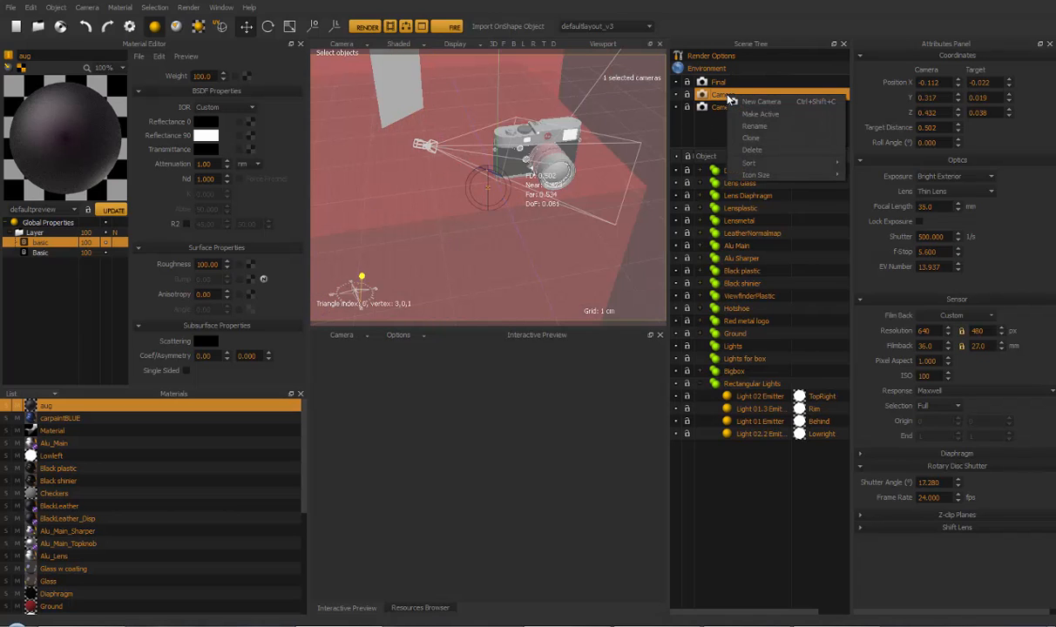
click(764, 103)
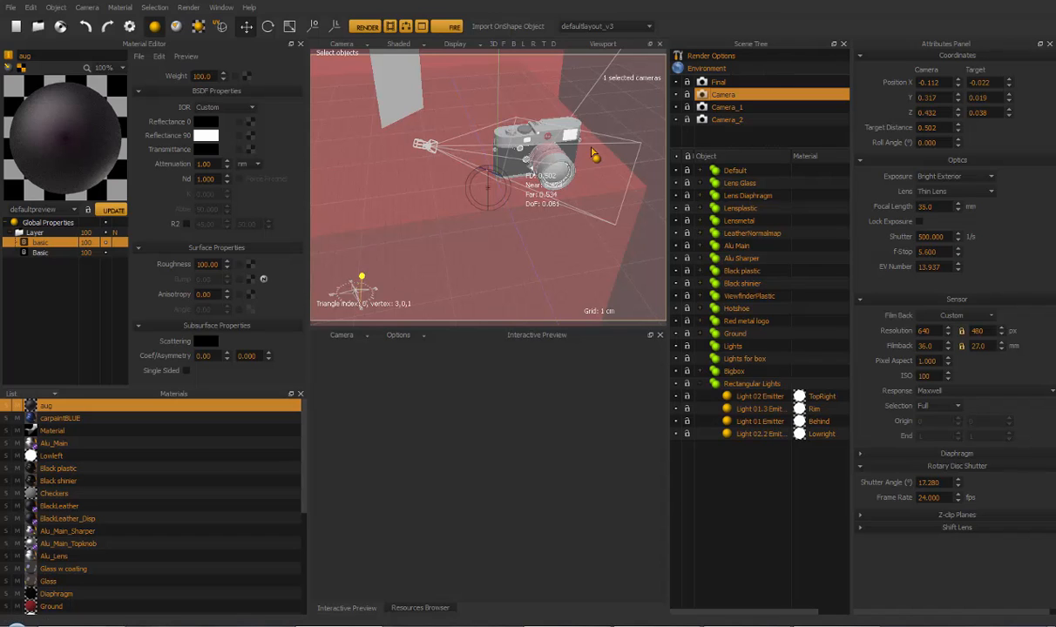
double_click(725, 120)
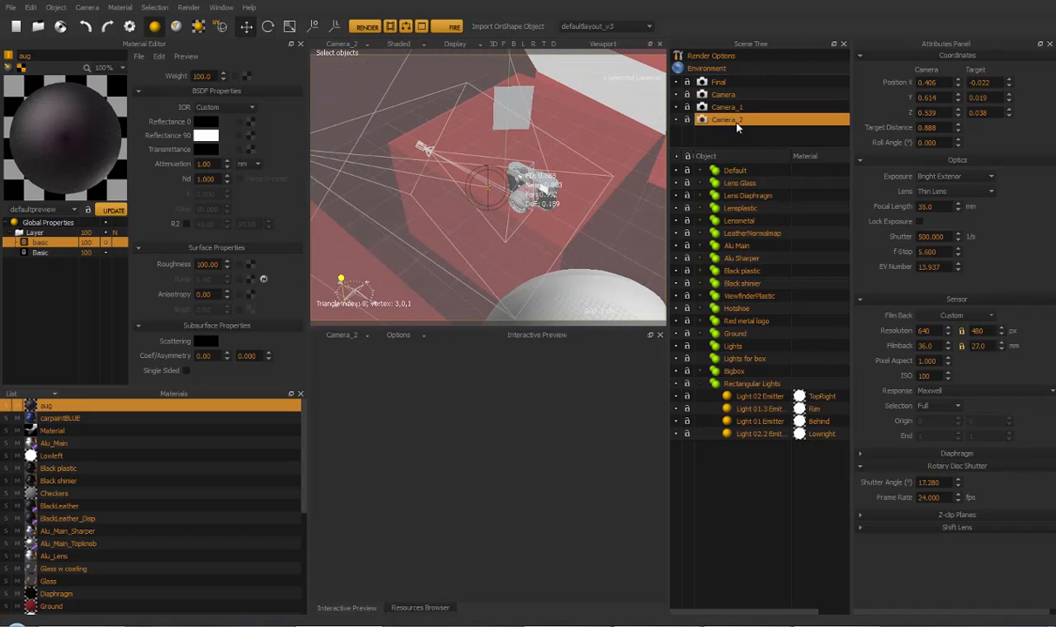
Delete the three cameras Camera, Camera_1 and Camera_2, and select the Final camera
shift+click(722, 96)
key(Delete)
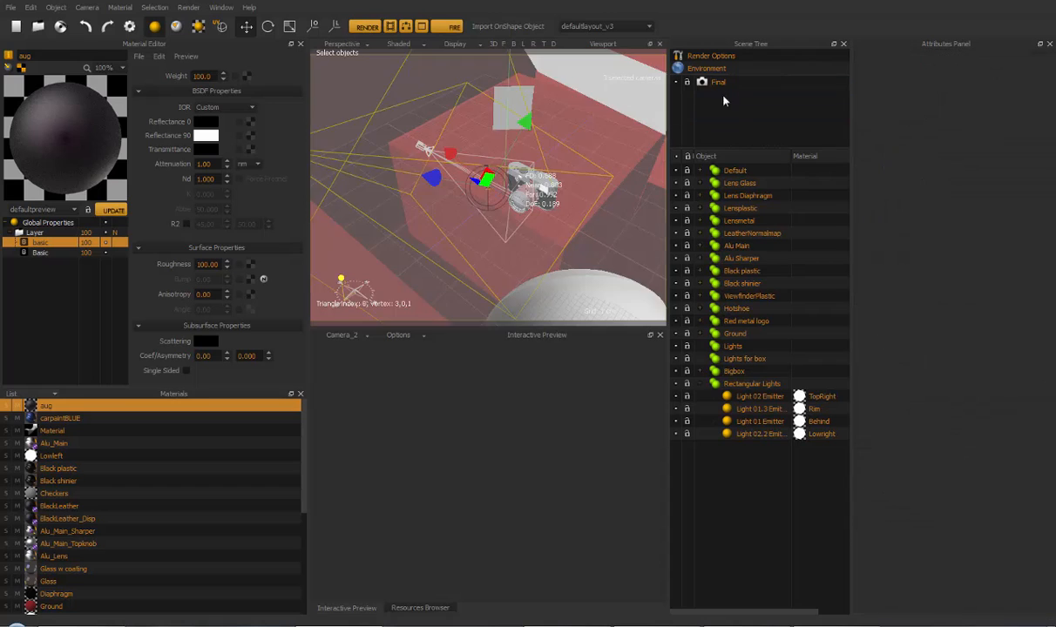
click(697, 83)
Set the viewport display mode to Wireframe and examine the Leica model's mesh up close
alt+drag(533, 185, 445, 54)
click(400, 46)
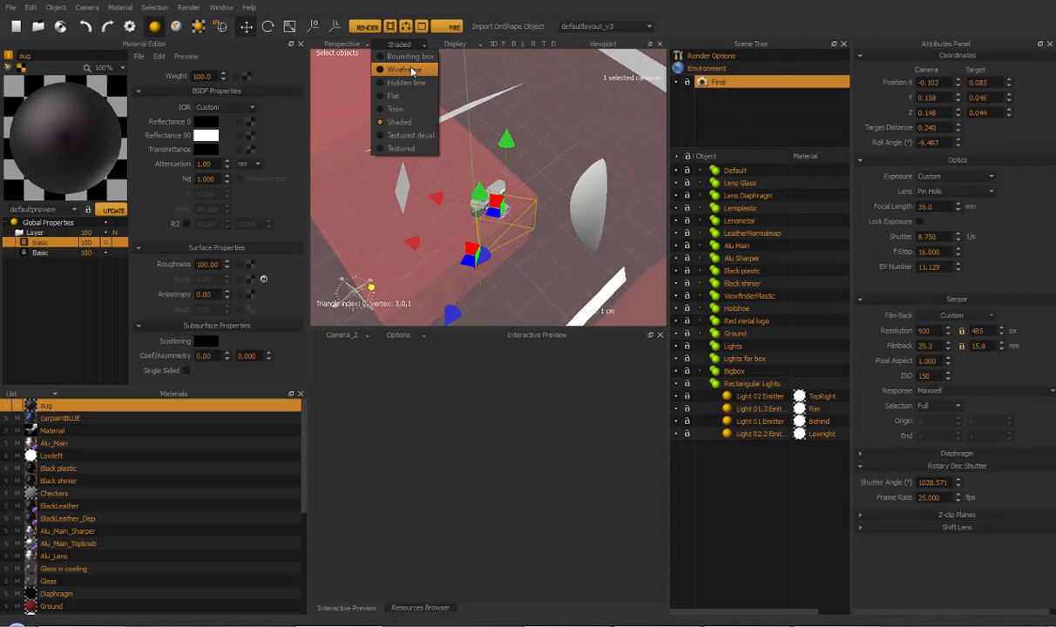
click(391, 69)
alt+drag(437, 208, 478, 124)
scroll(456, 144, up, 3)
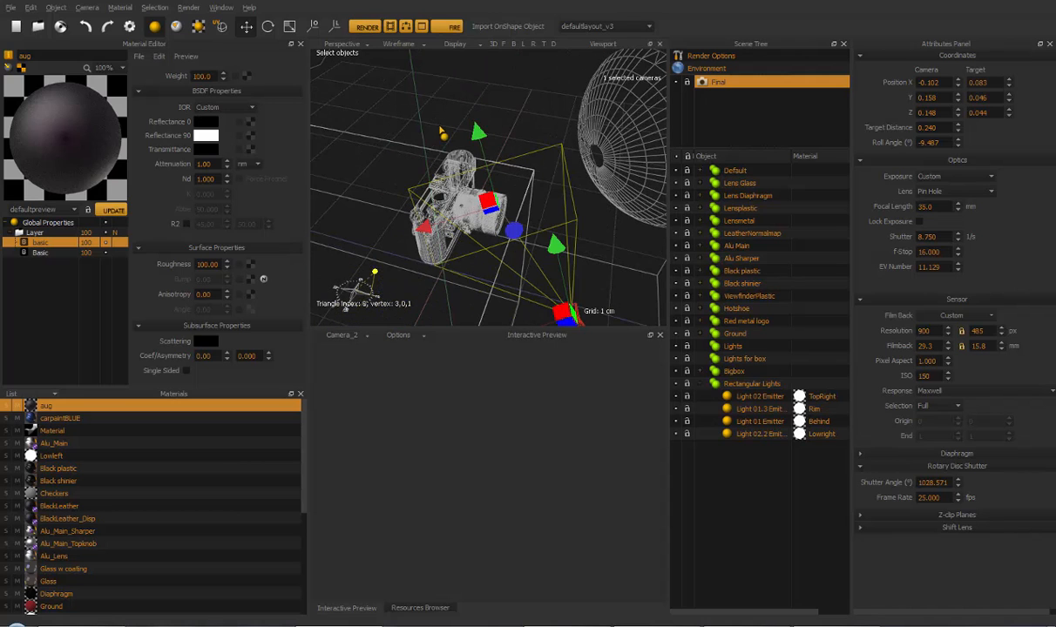
scroll(441, 131, up, 3)
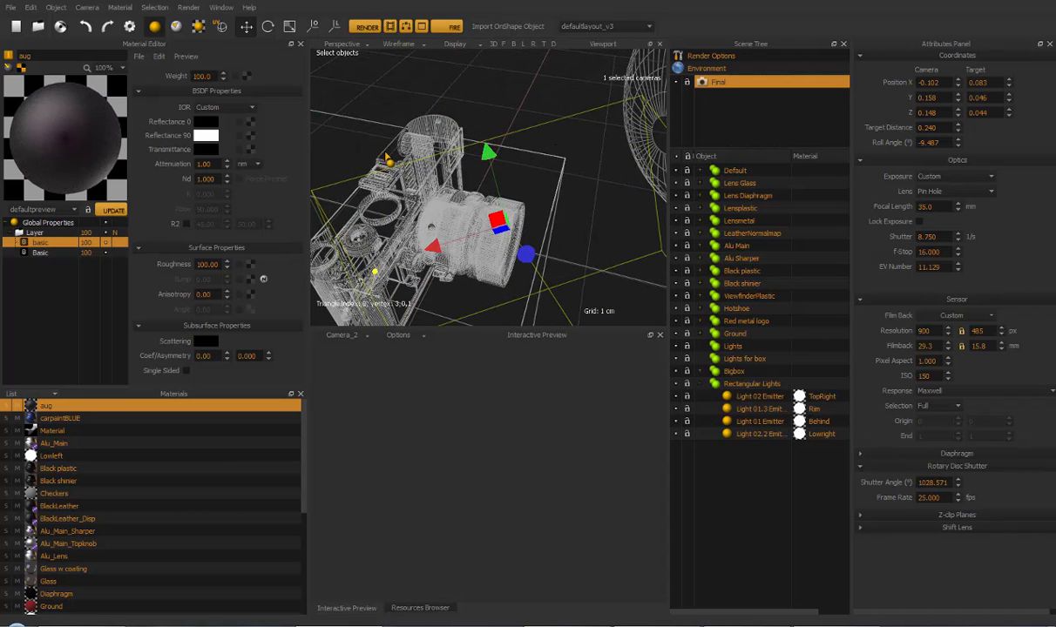
Return the viewport to Shaded display and examine the front of the Leica model
click(402, 44)
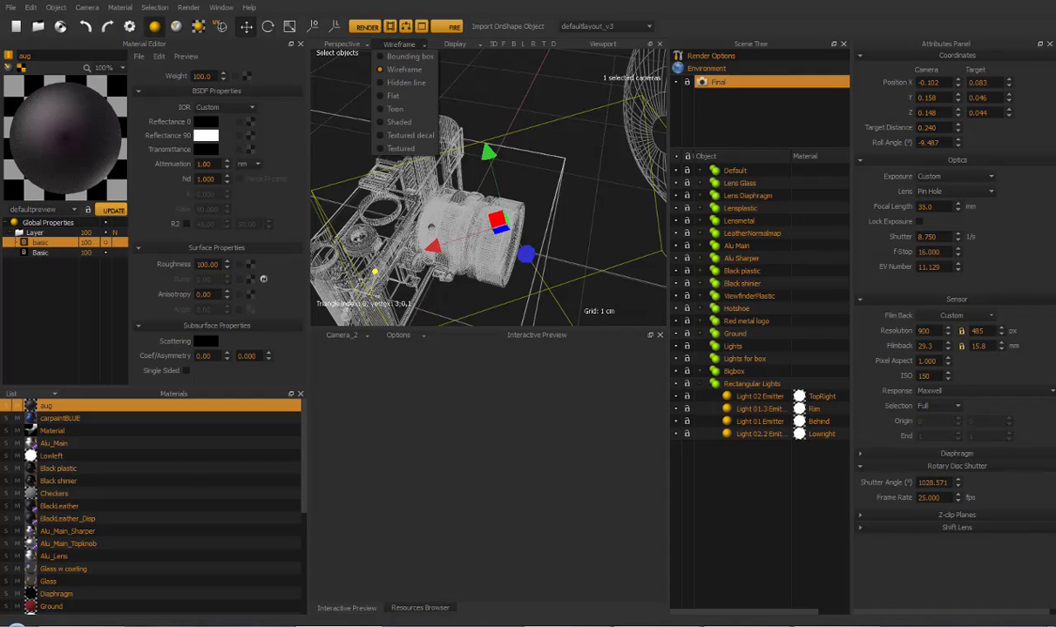
click(403, 44)
click(405, 45)
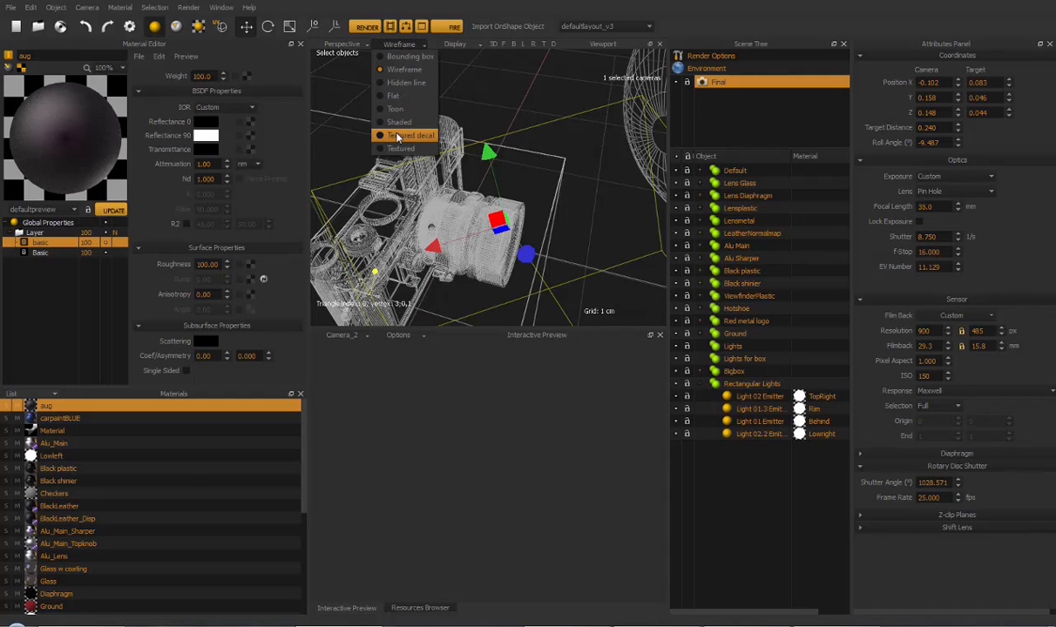
click(400, 123)
mouse_move(535, 199)
alt+mouse_down()
mouse_move(475, 201)
mouse_move(516, 197)
alt+mouse_up()
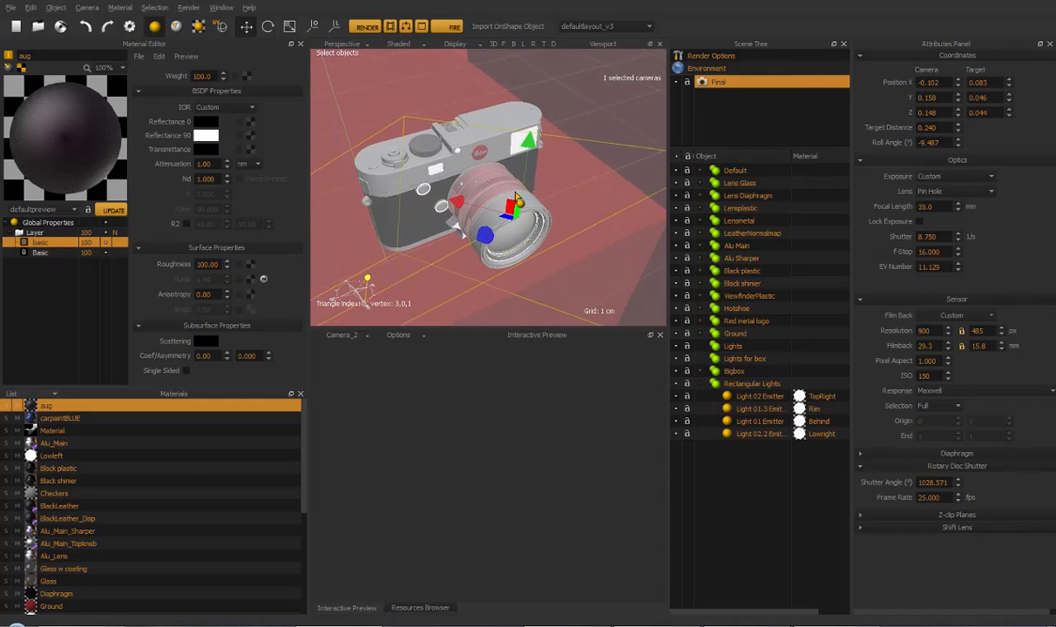
scroll(505, 174, up, 4)
scroll(491, 146, down, 2)
Preview the Leica model in Textured decal display from a slightly rotated angle
click(406, 46)
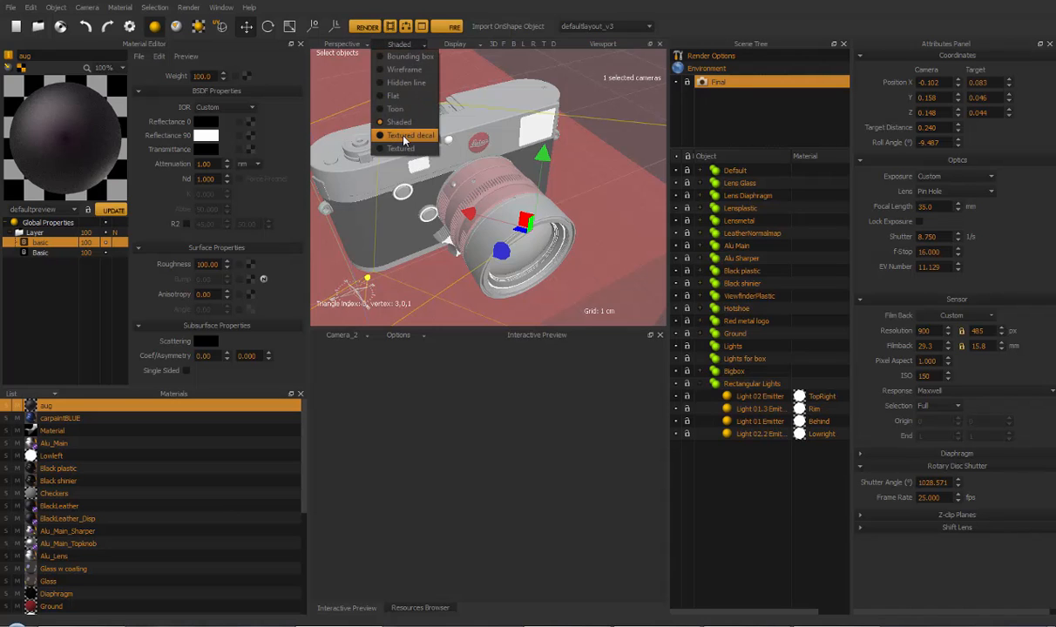
click(404, 137)
alt+drag(414, 197, 451, 191)
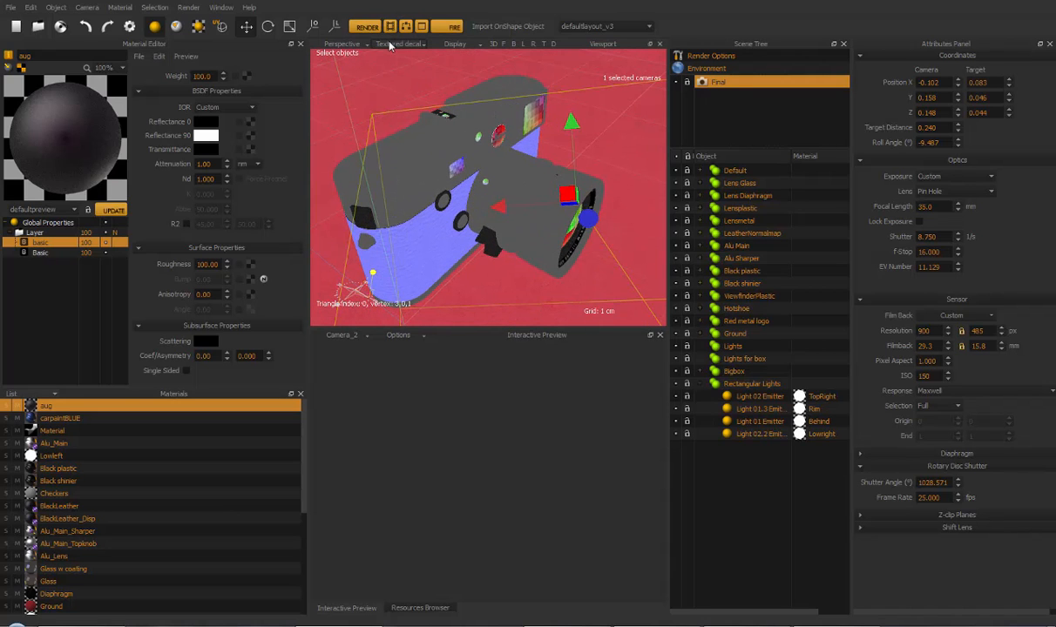
Switch the viewport to Hidden line display and examine the lens mesh and the whole Leica body
click(389, 46)
click(384, 85)
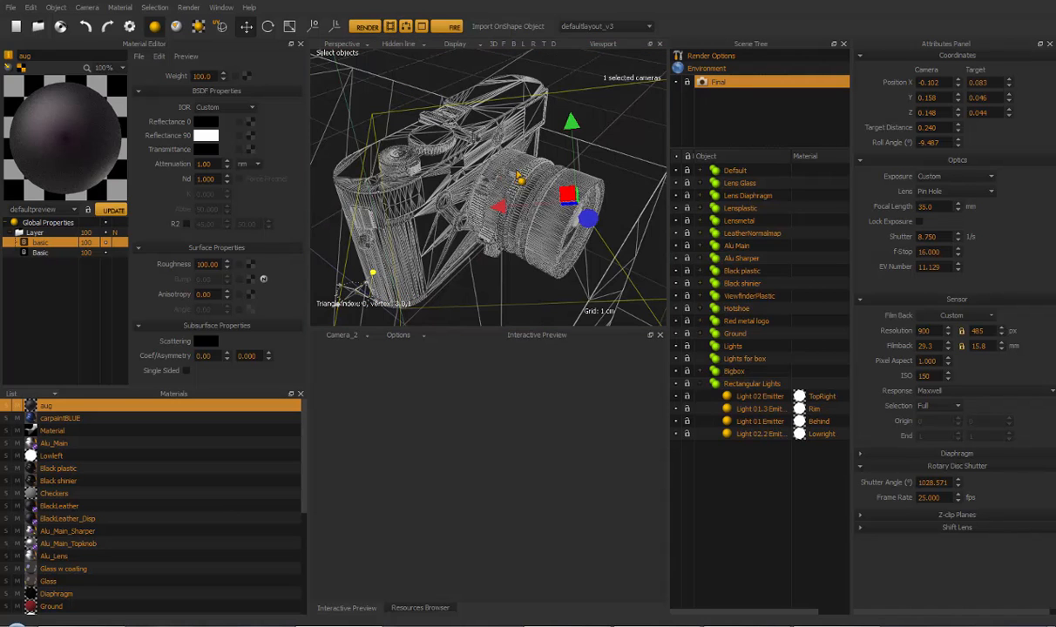
alt+drag(519, 178, 495, 117)
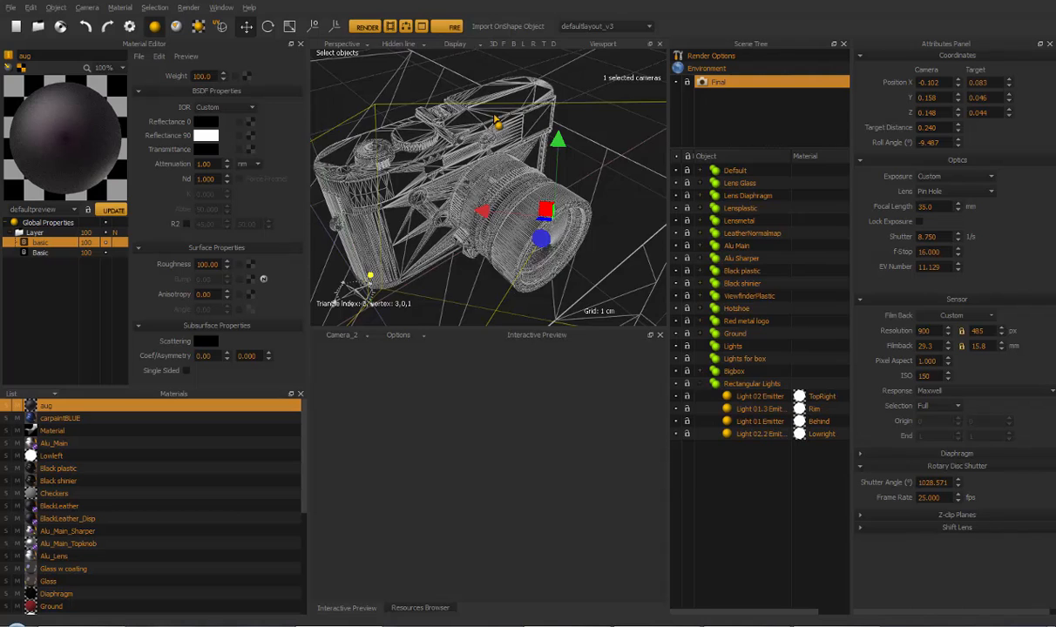
scroll(495, 118, up, 4)
click(397, 46)
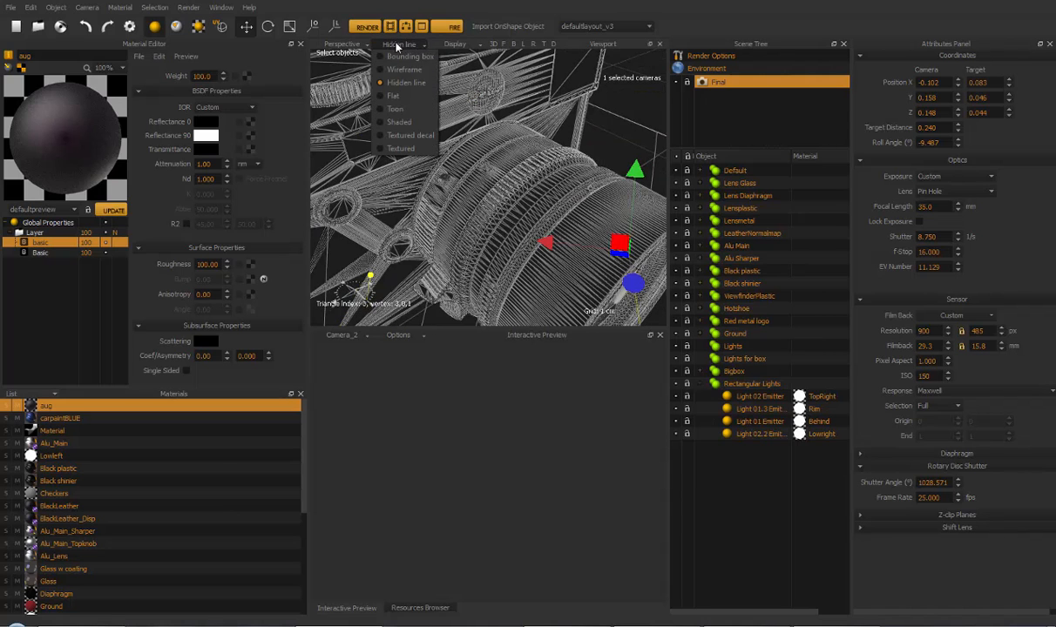
click(404, 125)
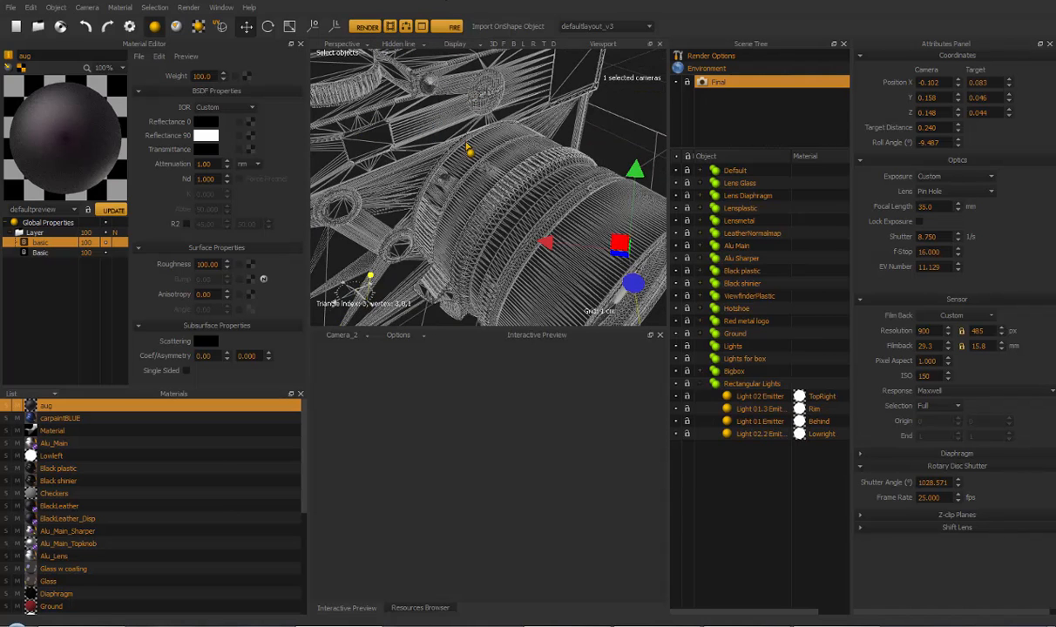
scroll(477, 168, down, 8)
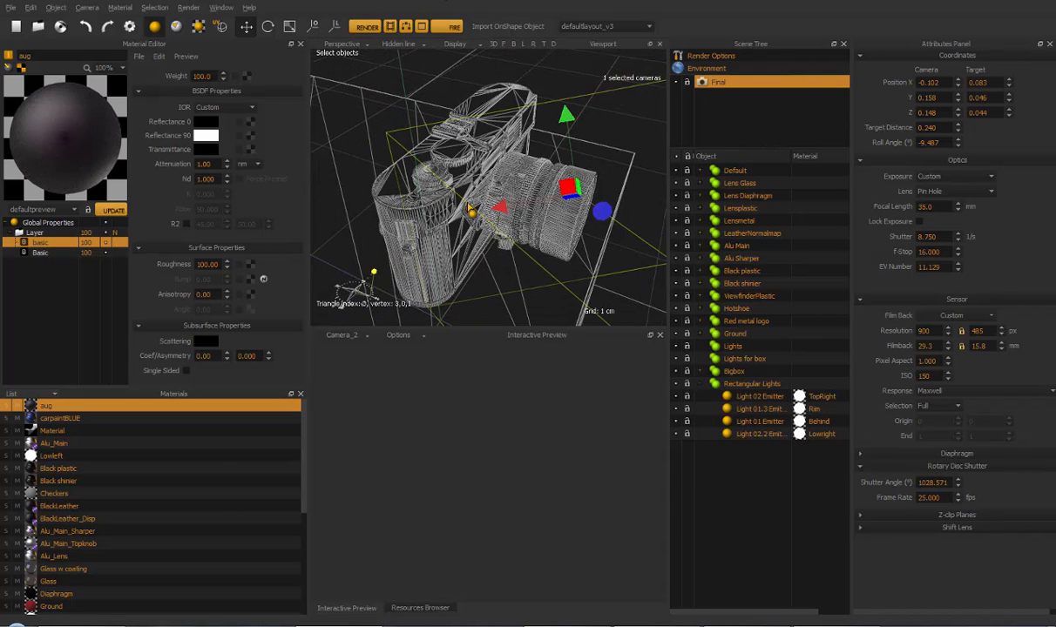
alt+drag(533, 197, 453, 158)
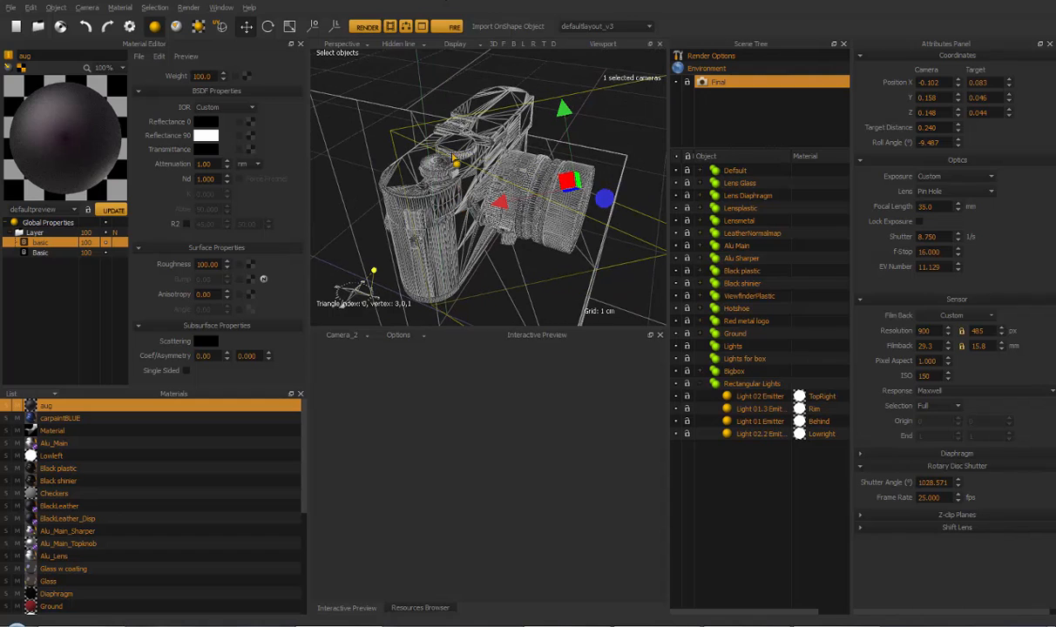
Set the viewport display mode to Textured decal and show more of the surrounding scene
click(377, 45)
click(394, 133)
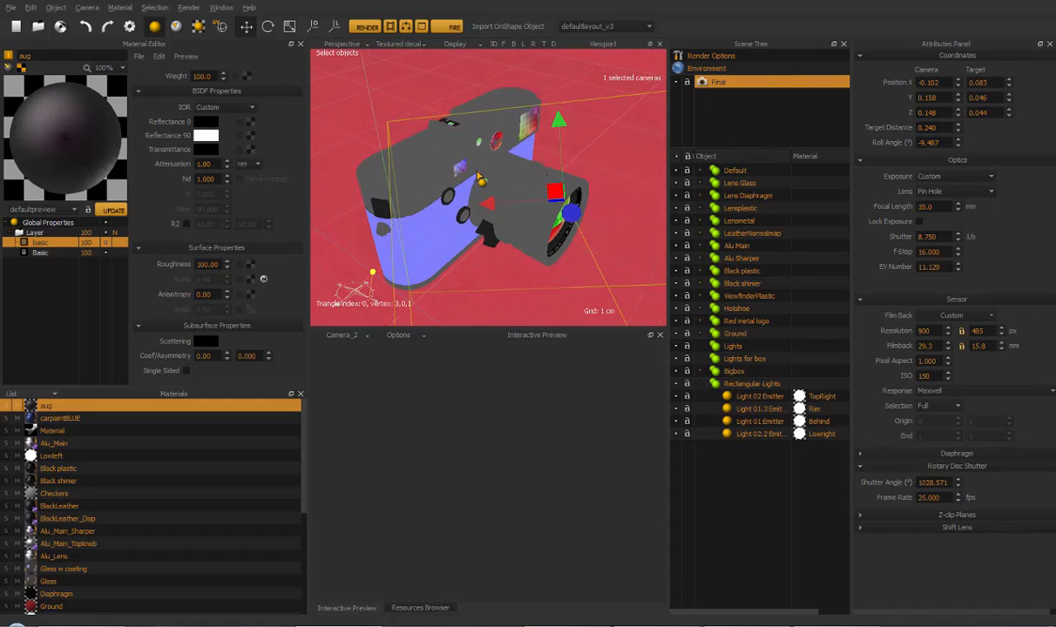
scroll(477, 177, down, 5)
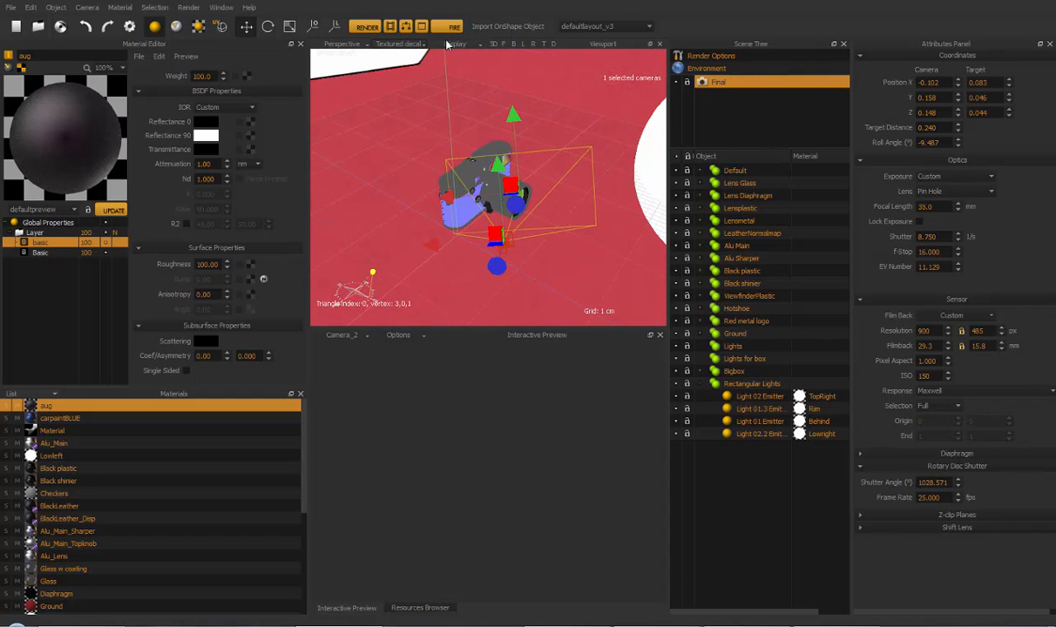
Hide the viewport's Info overlay and show it again
click(450, 44)
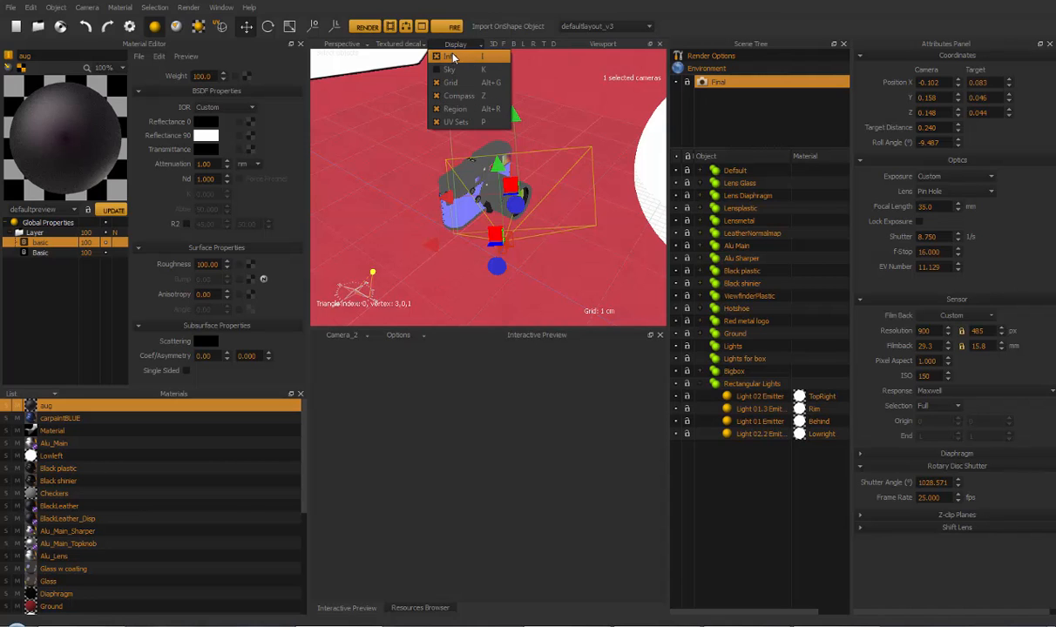
click(451, 56)
click(454, 45)
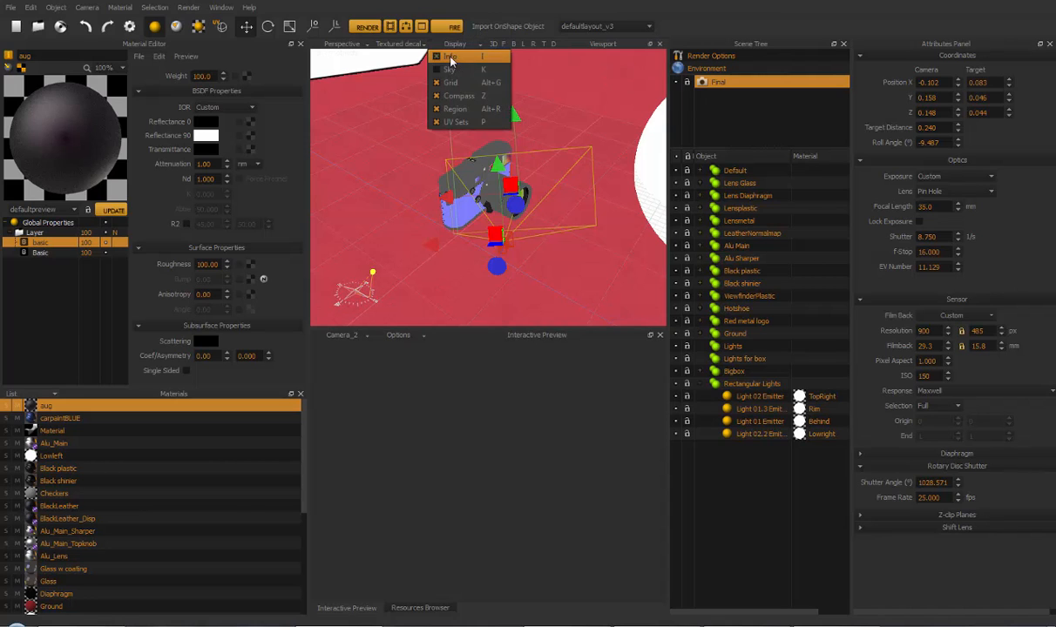
click(450, 57)
Set the scene's Environment type to Sky
scroll(378, 233, down, 5)
scroll(477, 219, down, 3)
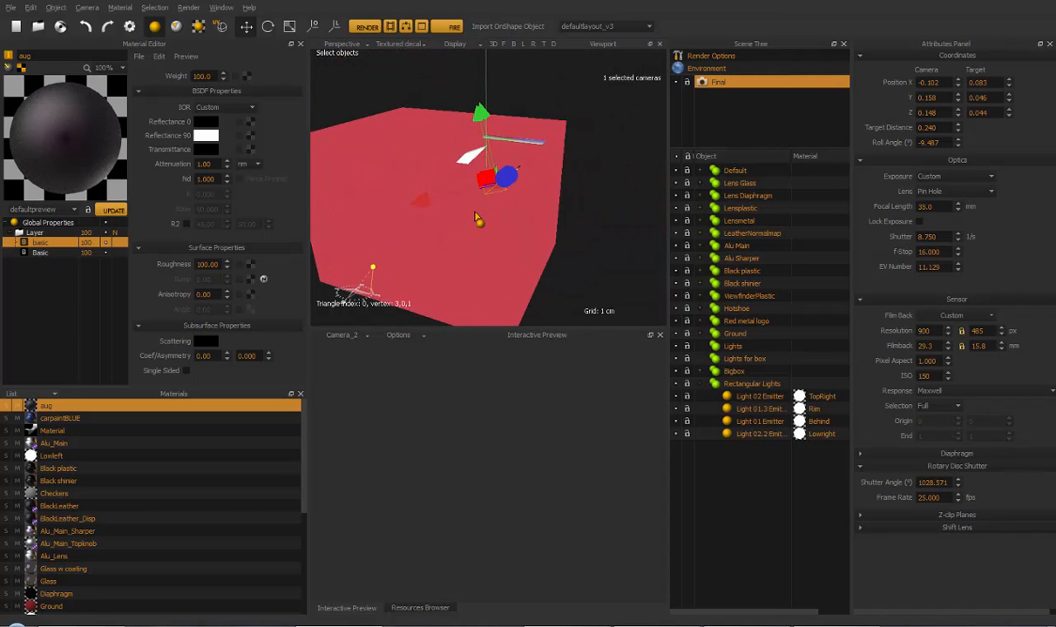
click(711, 68)
click(943, 62)
click(941, 80)
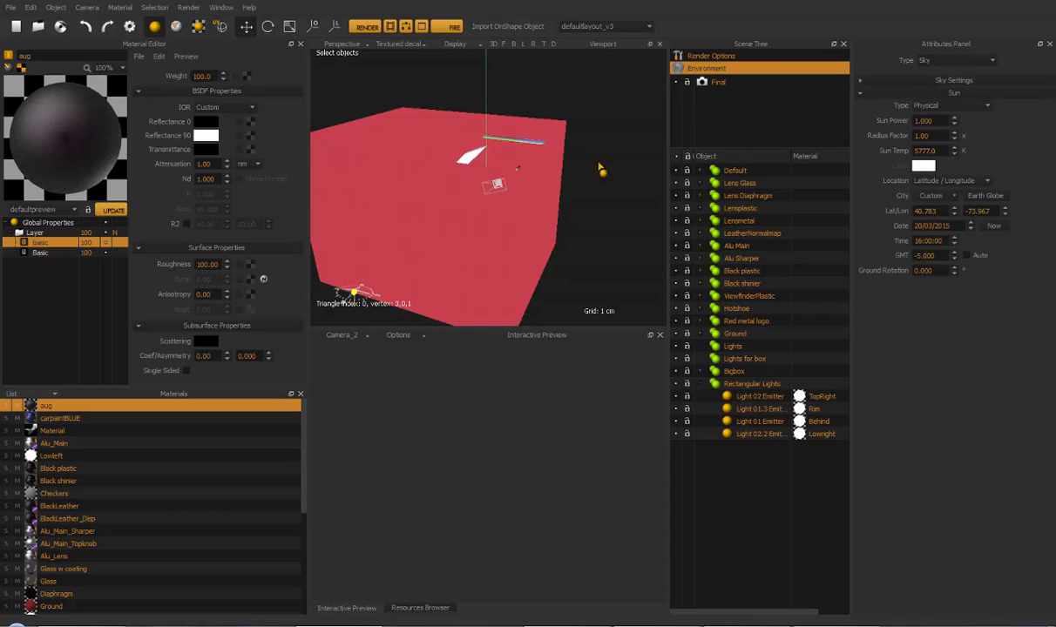
Turn on the Sky display in the viewport so the background shows the environment sky
alt+drag(548, 176, 559, 170)
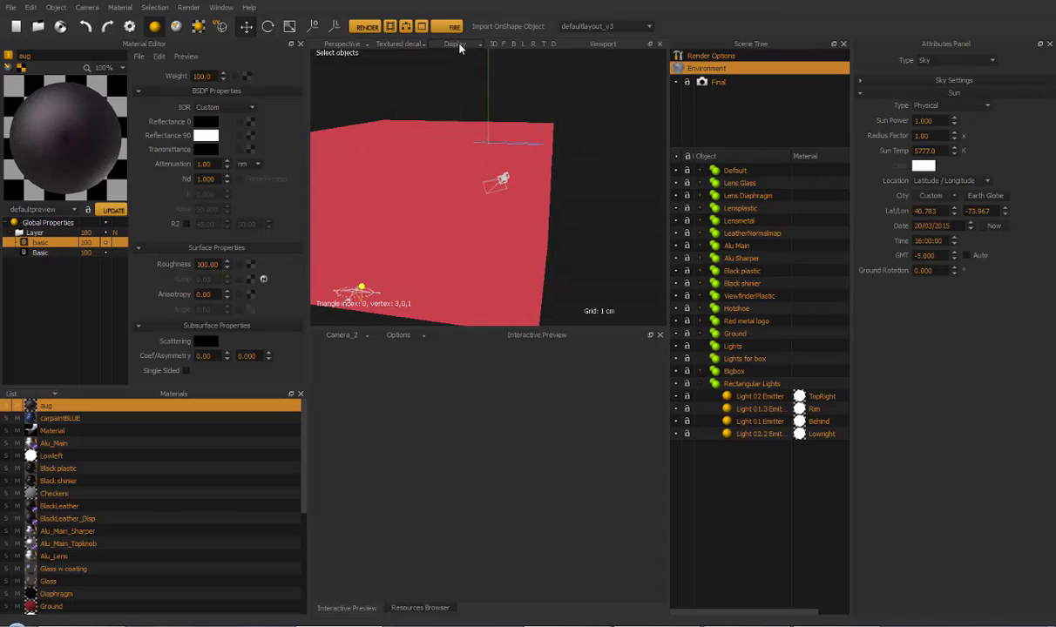
click(457, 45)
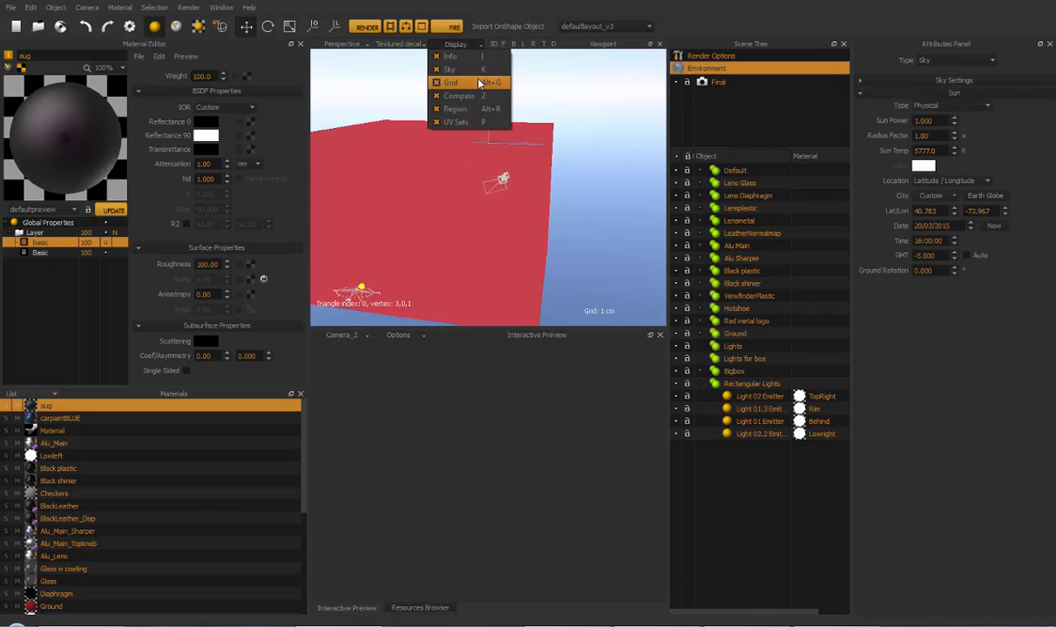
click(474, 69)
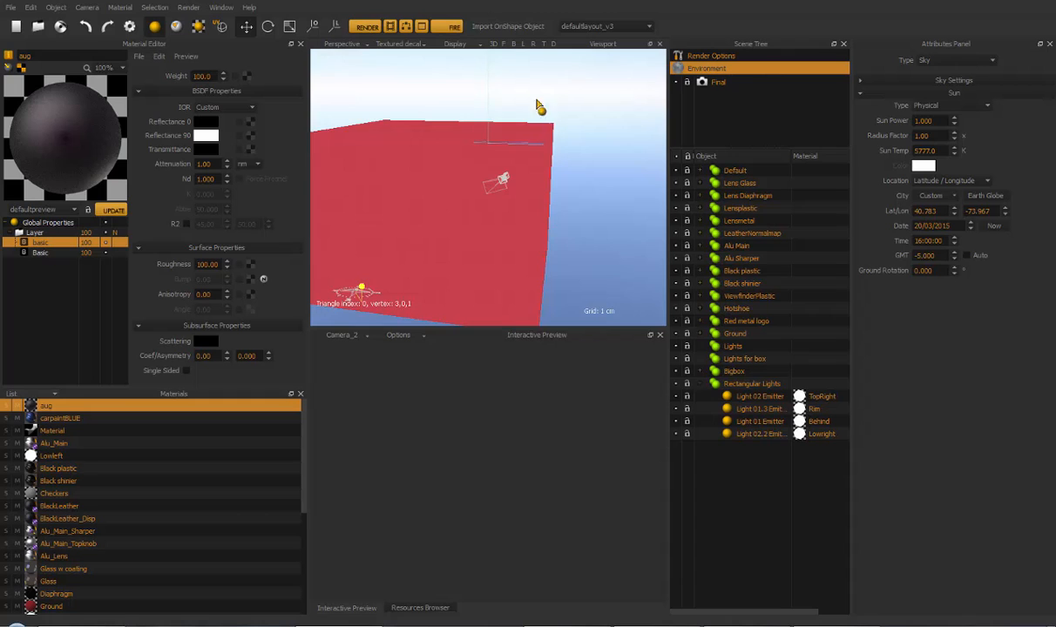
Orbit, pan and zoom around the red box in the perspective view to examine the sky background from several angles
alt+drag(550, 127, 565, 168)
scroll(499, 206, down, 5)
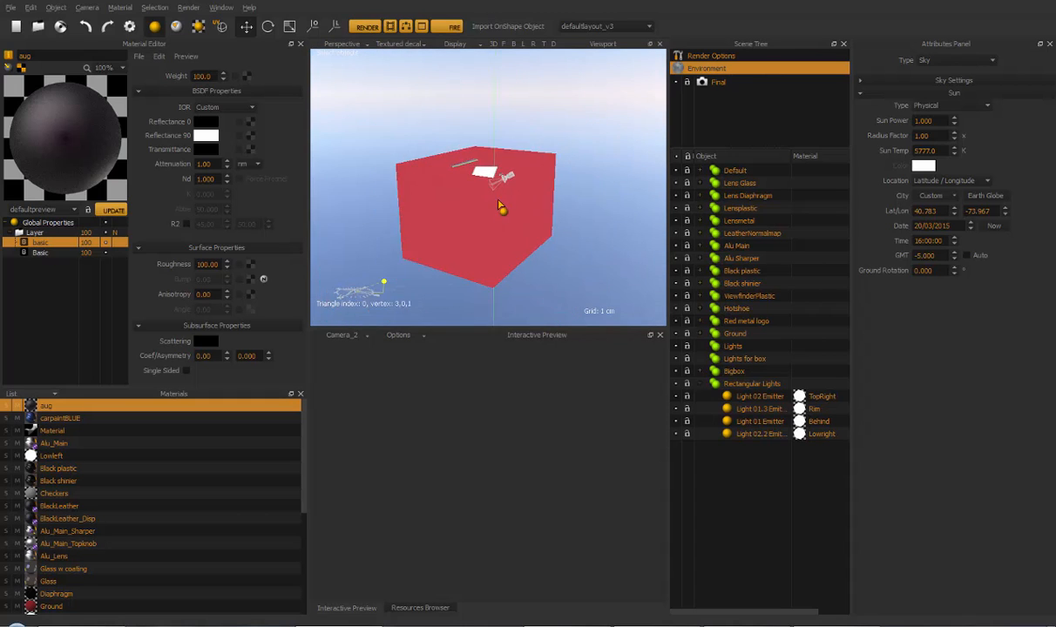
alt+drag(499, 206, 382, 180)
alt+drag(383, 154, 433, 229)
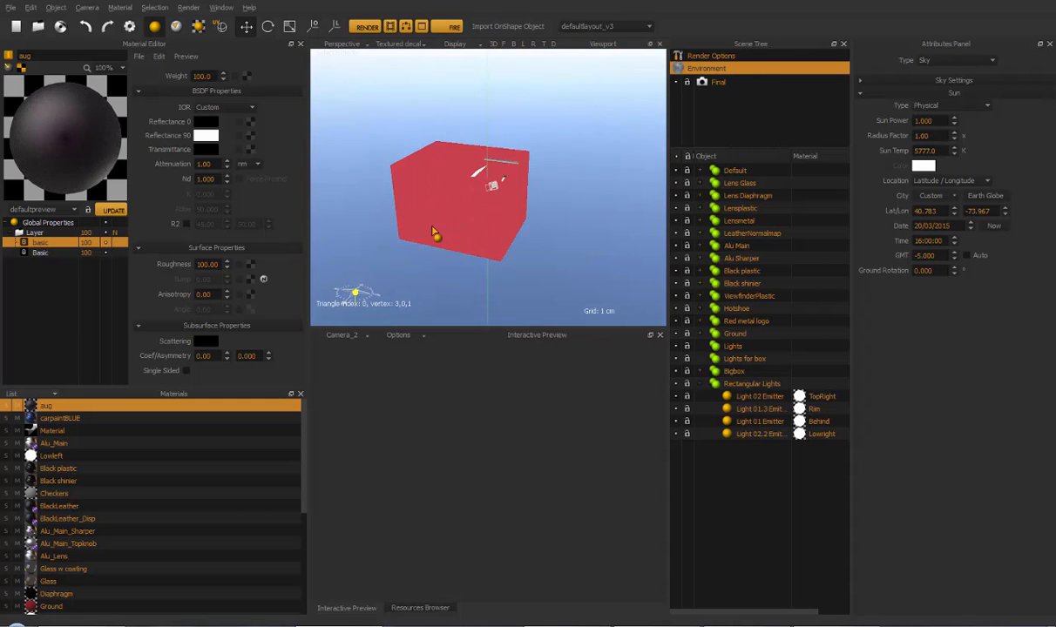
alt+right_drag(433, 219, 458, 117)
alt+middle_drag(438, 151, 445, 228)
alt+drag(446, 230, 428, 210)
View the scene through the Final camera and move it back until the whole red box is inside the frame
double_click(714, 82)
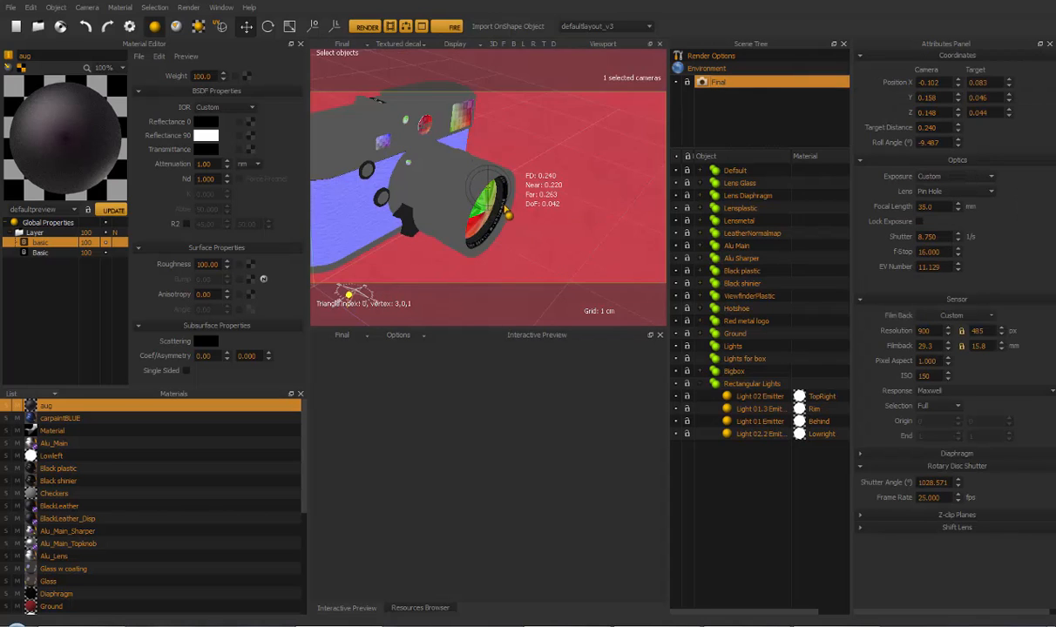
alt+drag(512, 206, 534, 193)
alt+right_drag(475, 210, 372, 251)
alt+middle_drag(512, 175, 521, 165)
alt+drag(572, 232, 525, 223)
alt+right_drag(526, 223, 554, 166)
alt+middle_drag(544, 161, 550, 186)
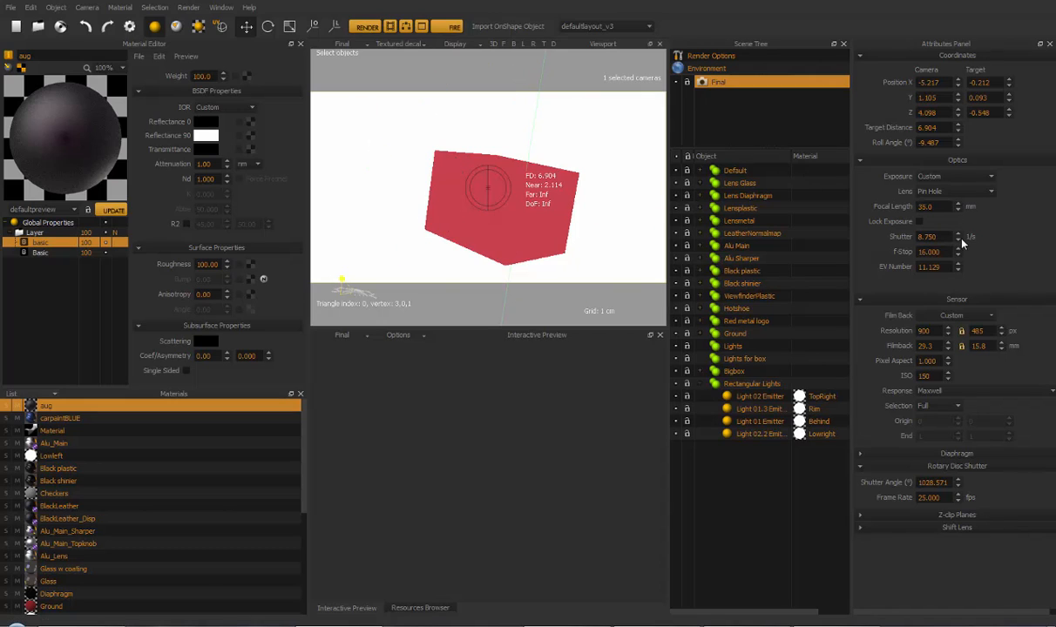
Set the Final camera's shutter to 280.092 and f-stop to 16.646, and move it closer to the product and its lights
drag(958, 255, 960, 237)
click(959, 265)
alt+drag(502, 221, 522, 211)
alt+right_drag(522, 211, 554, 173)
alt+middle_drag(566, 227, 555, 209)
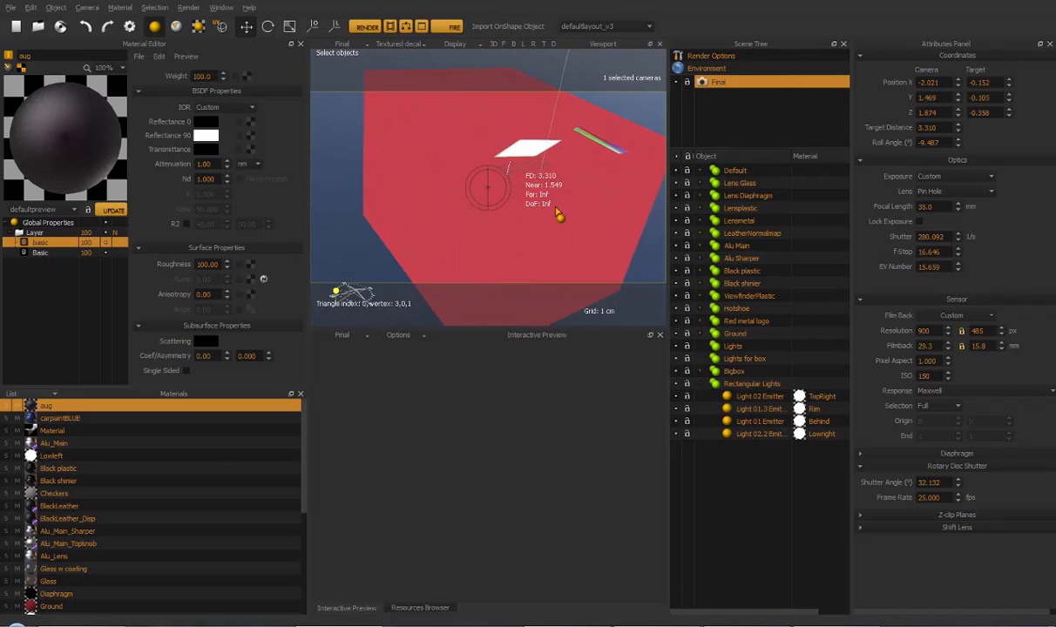
alt+drag(556, 209, 555, 235)
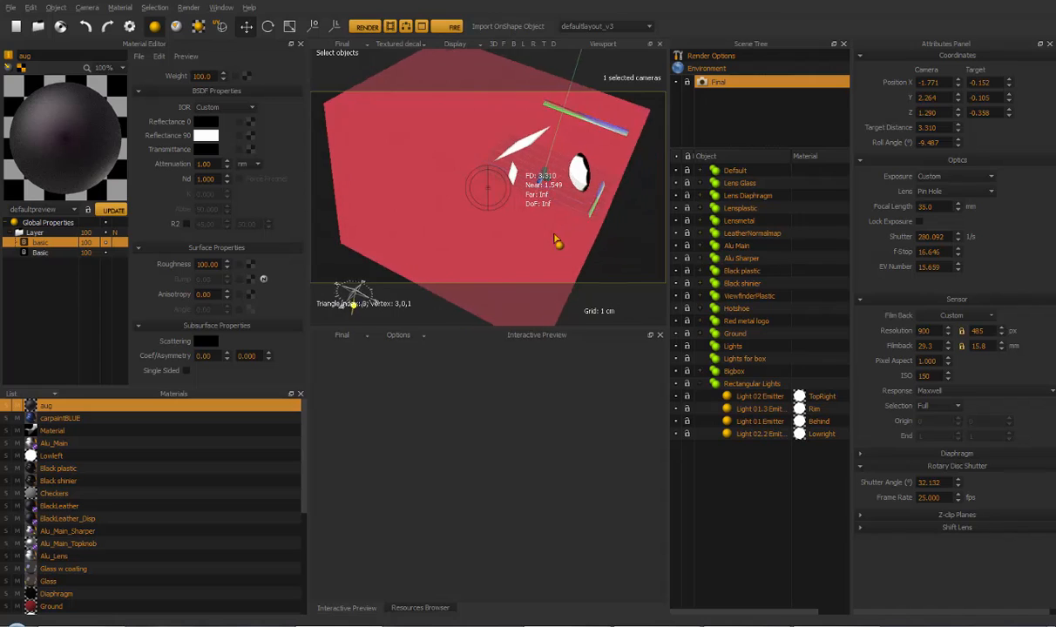
alt+right_drag(555, 236, 564, 126)
alt+middle_drag(562, 207, 492, 74)
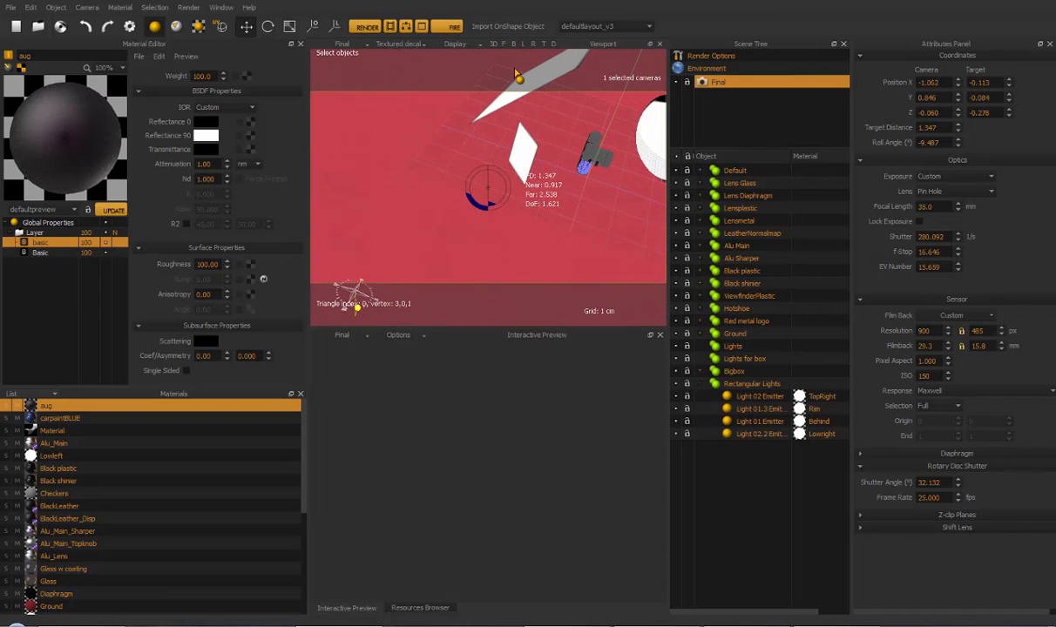
Examine the scene in the Front, Back, Left, Right and Top orthographic views, finishing on the Front view
click(505, 43)
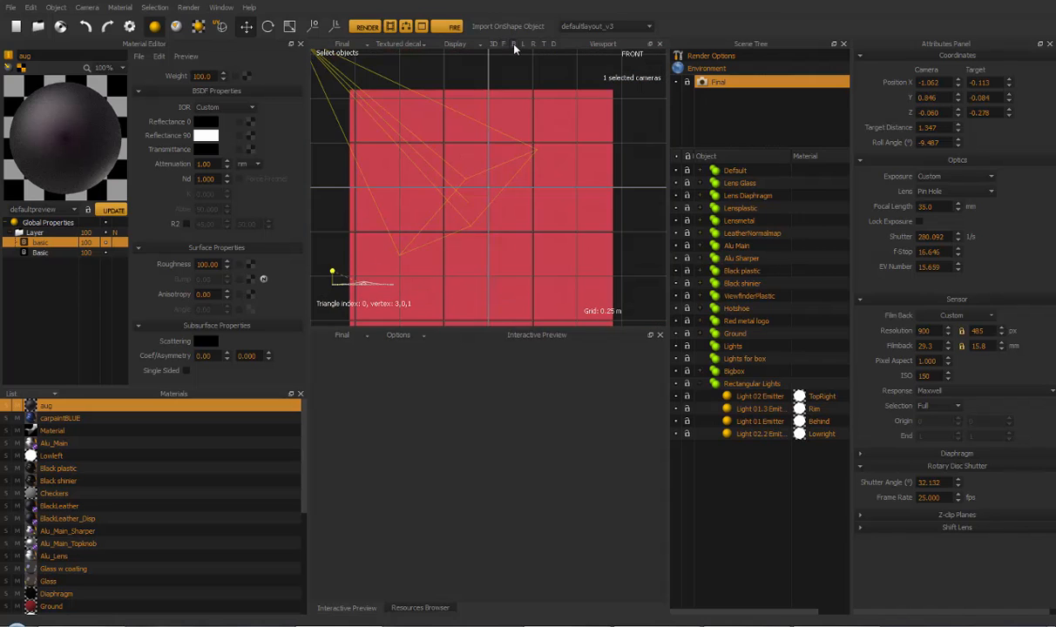
click(514, 44)
click(523, 44)
click(533, 44)
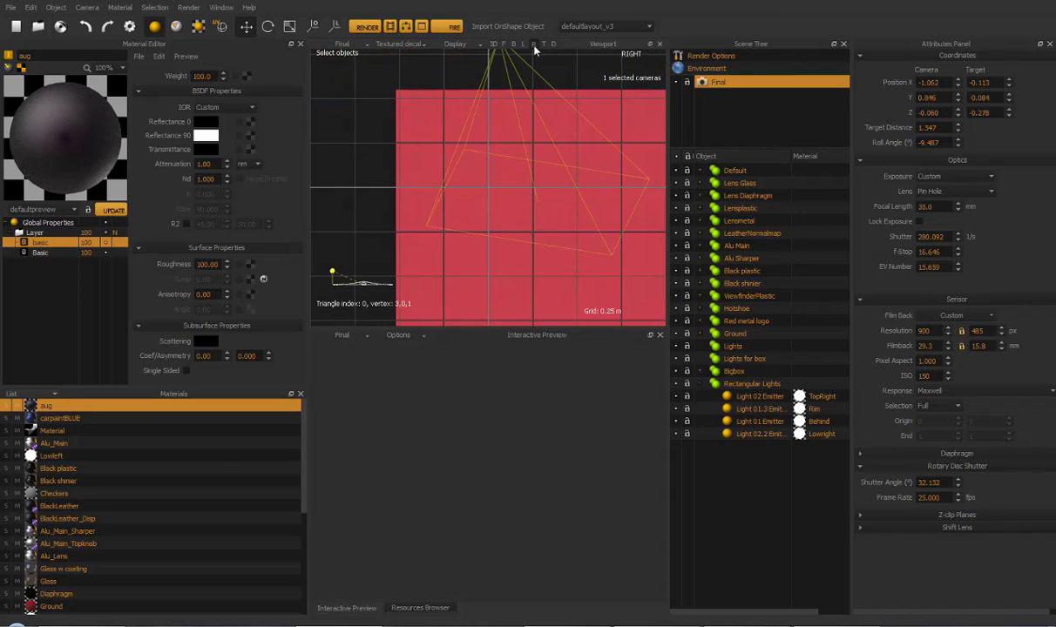
click(544, 44)
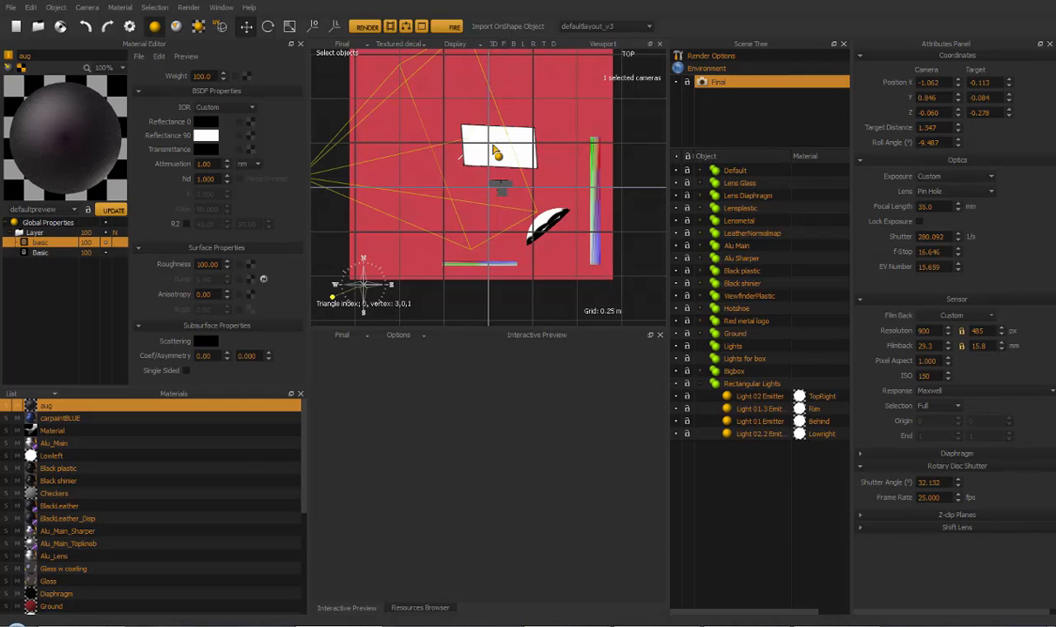
scroll(472, 145, up, 5)
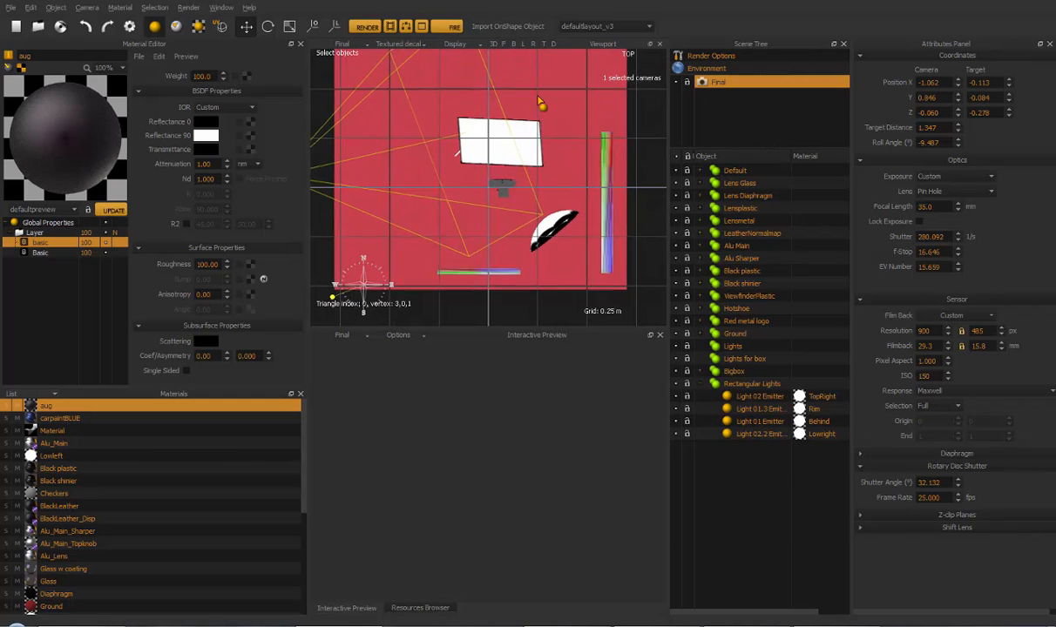
click(526, 44)
click(534, 43)
click(543, 45)
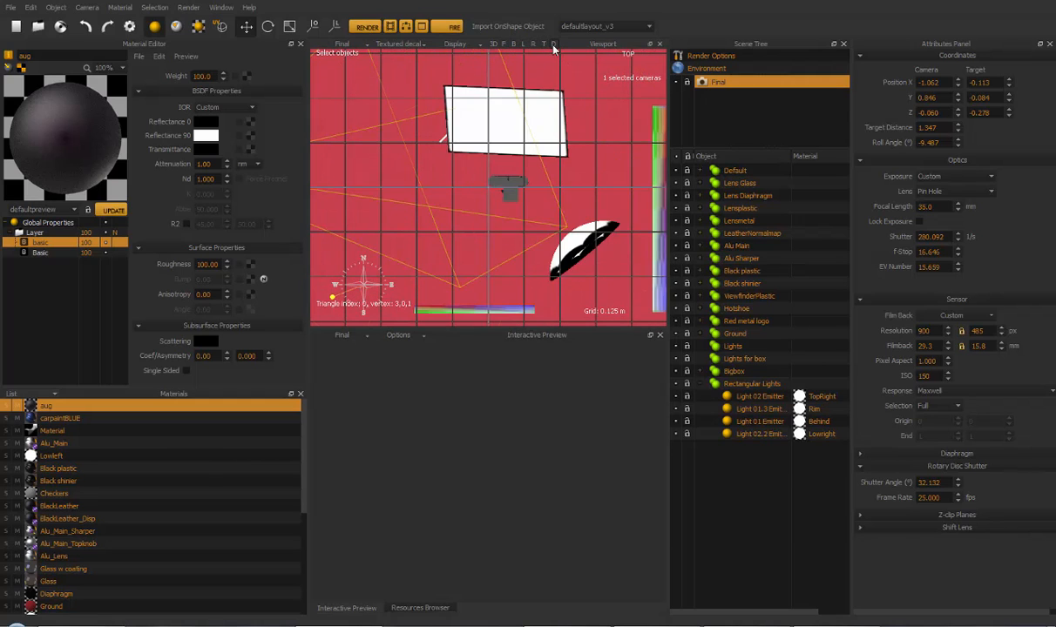
click(523, 44)
click(503, 43)
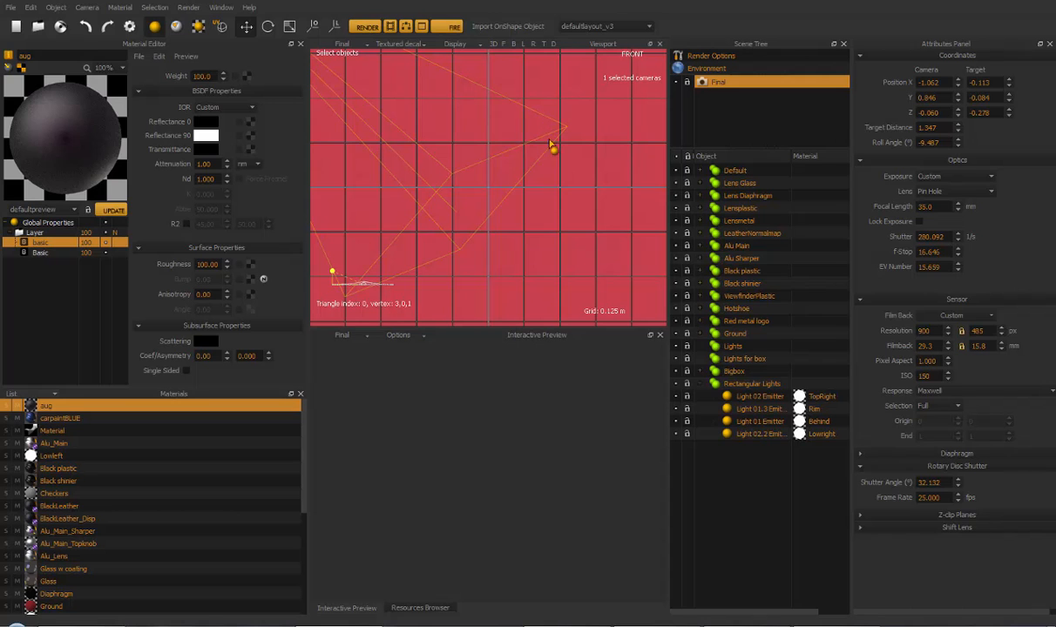
Set the Front view's display mode to Wireframe and frame the product with its surrounding lights
alt+right_drag(542, 149, 454, 142)
click(383, 43)
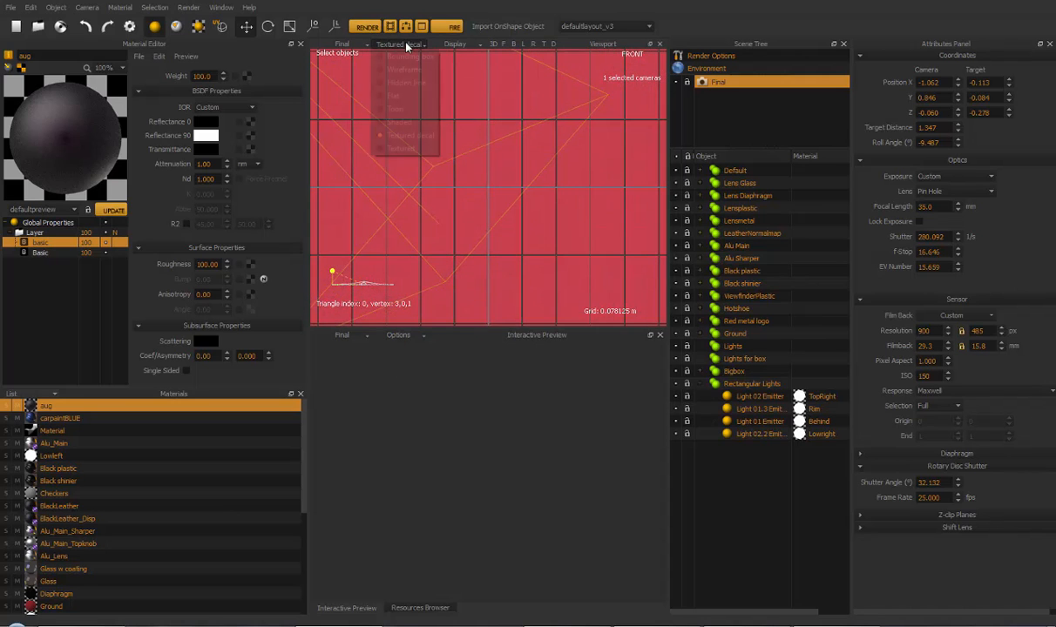
click(381, 58)
alt+right_drag(484, 323, 488, 213)
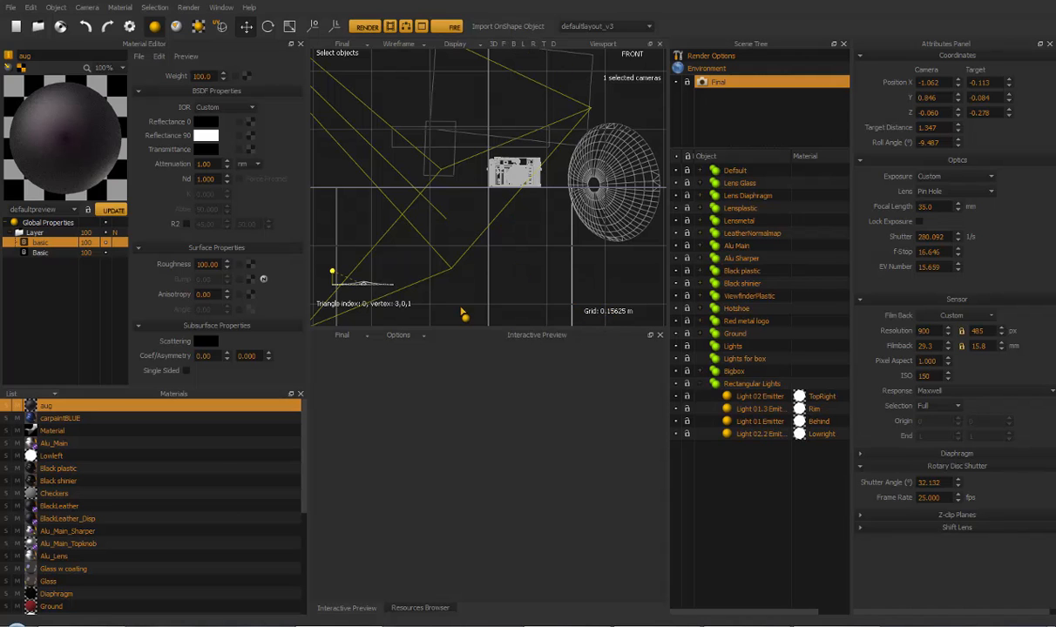
alt+right_drag(440, 297, 510, 58)
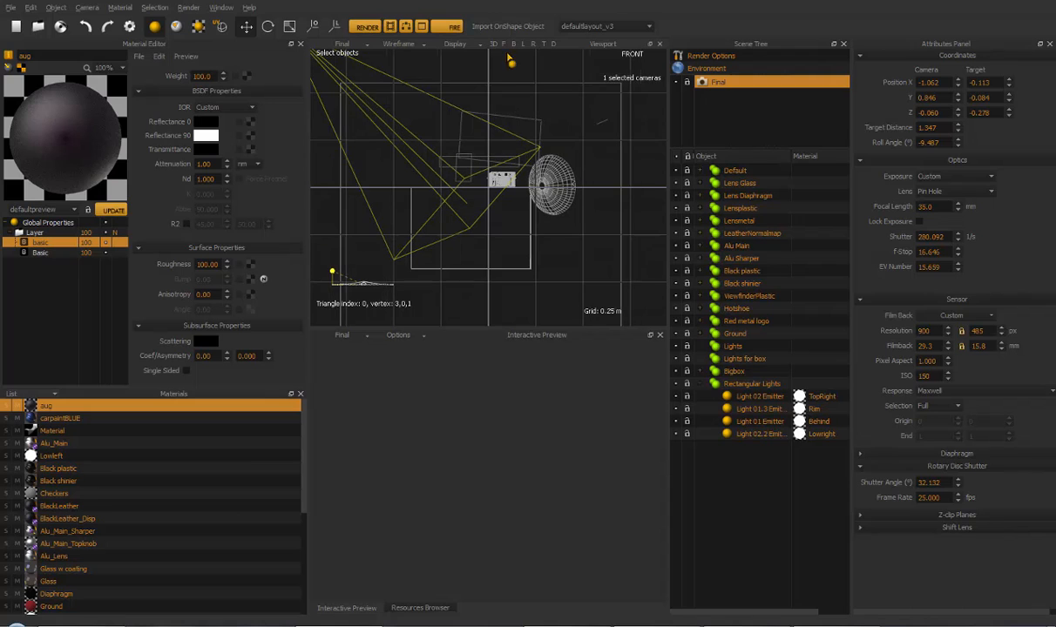
Return the viewport to the 3D view and orbit around the wireframe scene and the Final camera's target
click(495, 44)
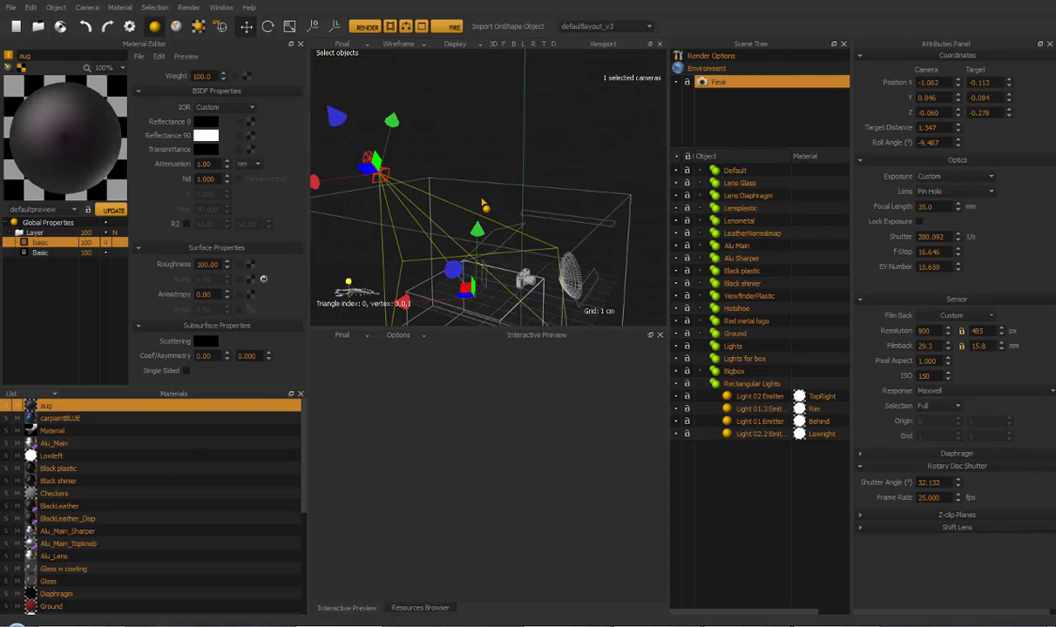
alt+drag(484, 203, 443, 200)
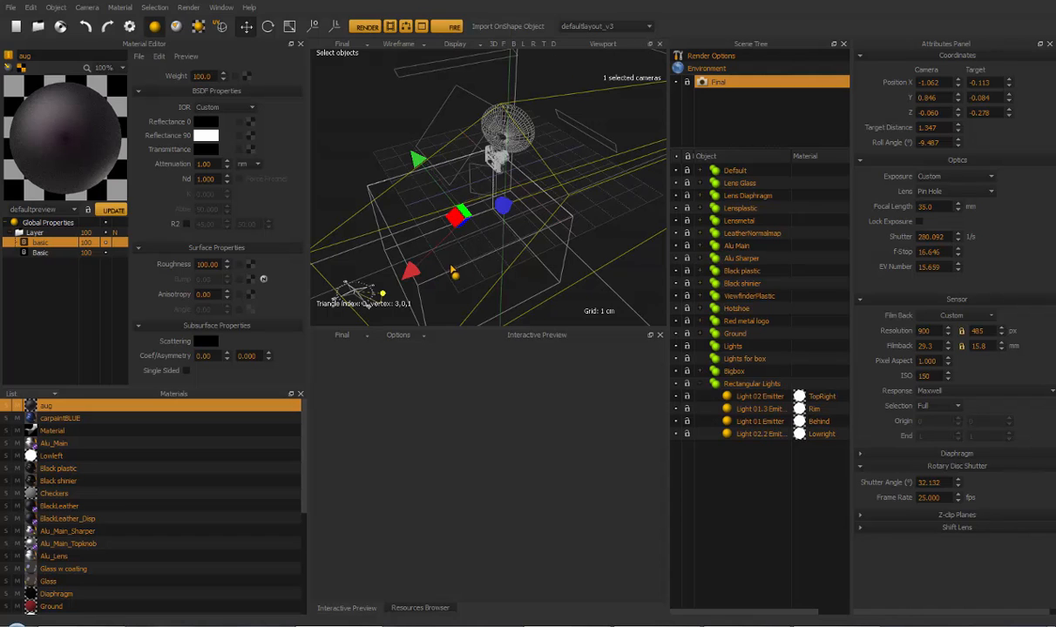
alt+drag(430, 259, 432, 211)
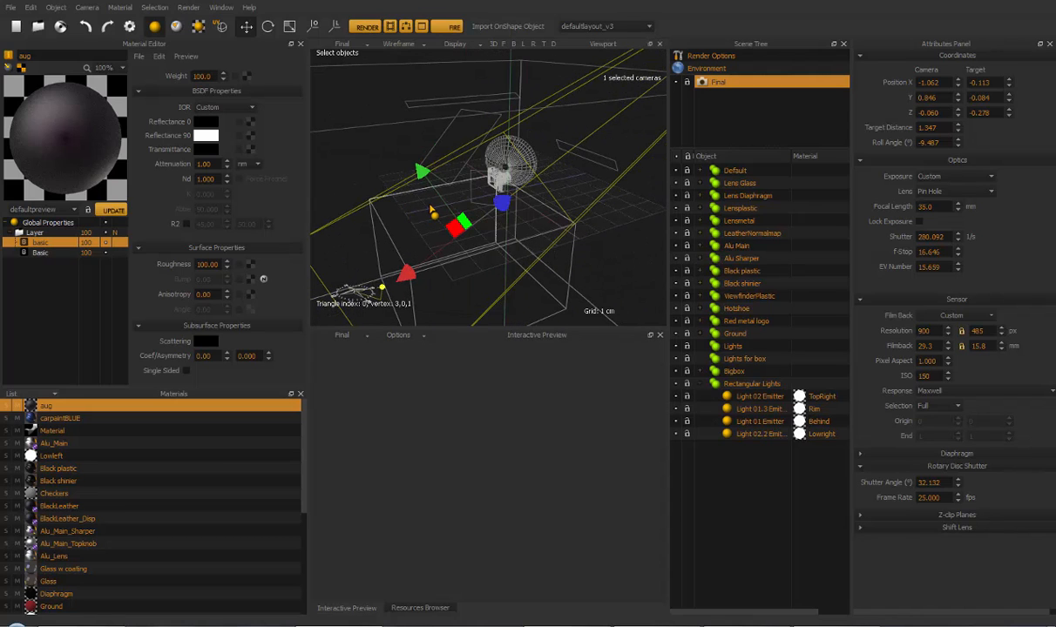
Turn off Smooth Antialiasing in the Viewport Rendering preferences and apply the change
click(129, 27)
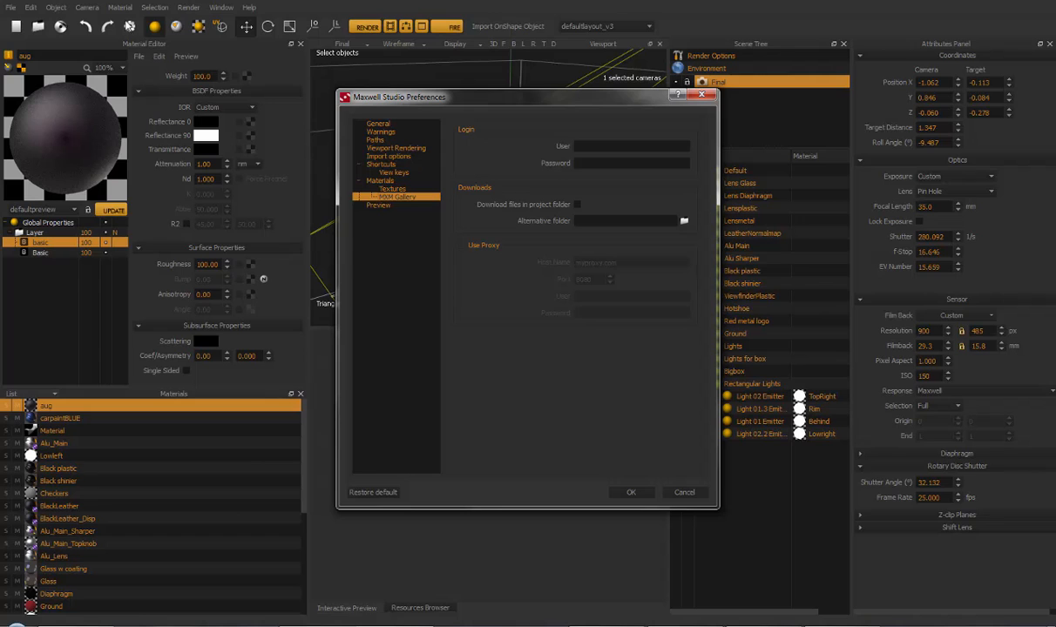
drag(449, 103, 194, 182)
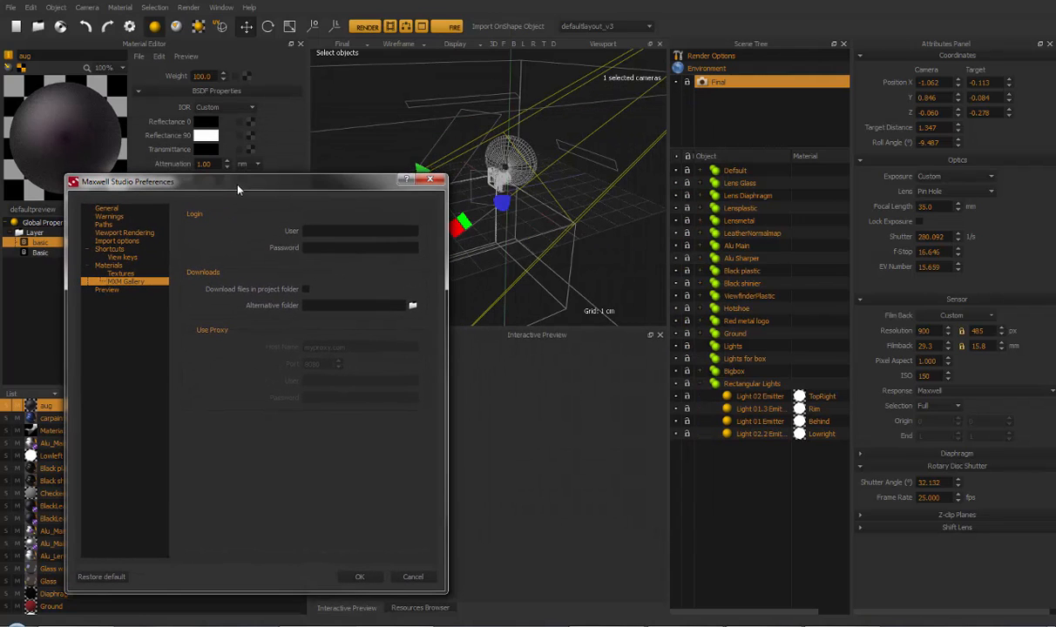
click(120, 231)
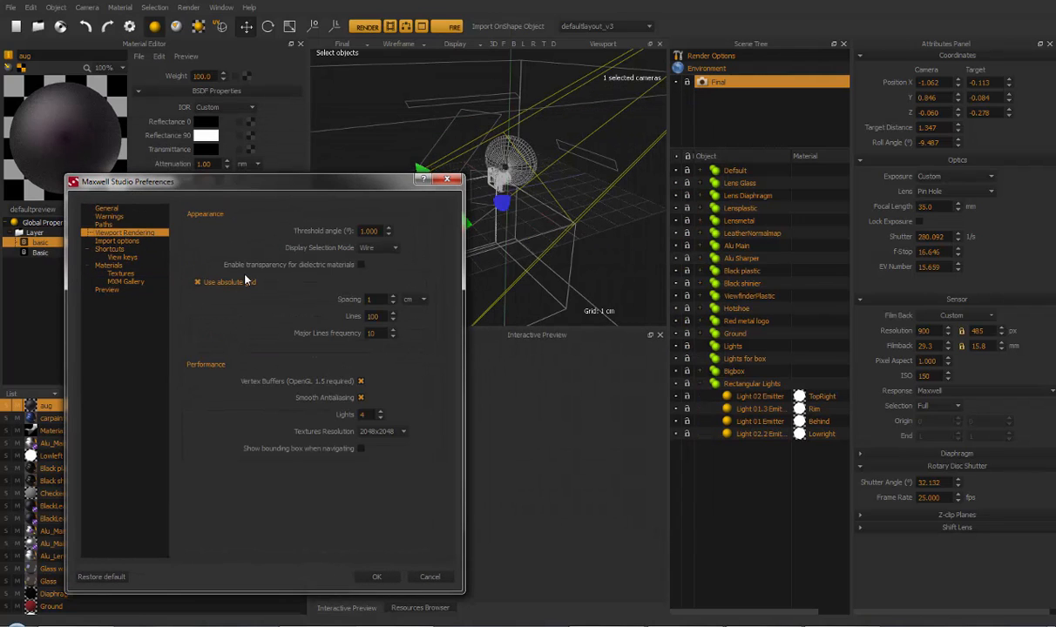
click(361, 397)
click(378, 577)
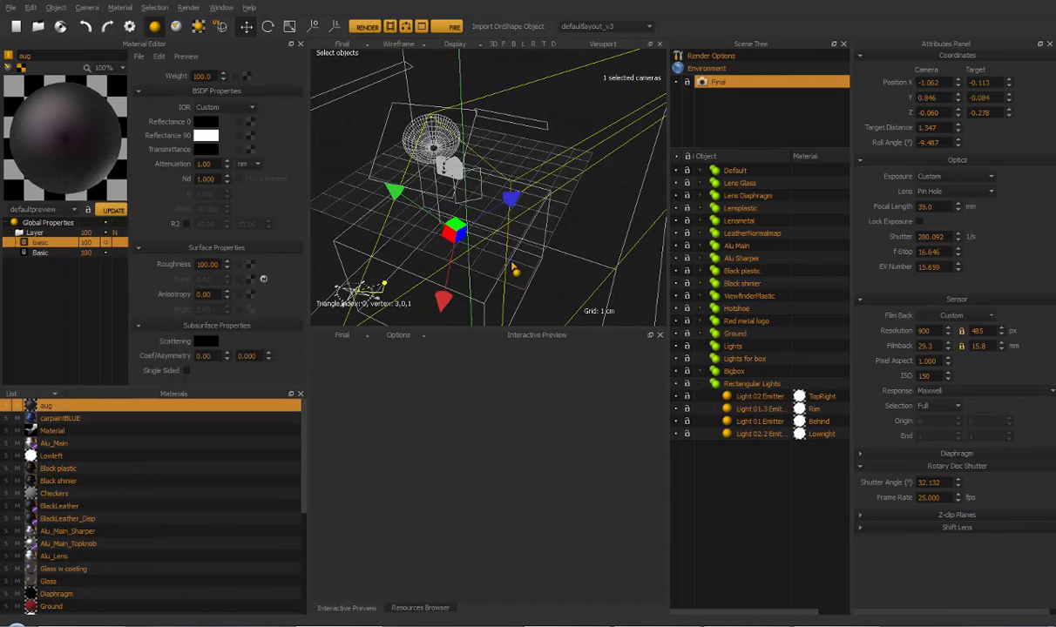
Reopen the Viewport Rendering preferences and review the Smooth Antialiasing and other performance settings
click(129, 26)
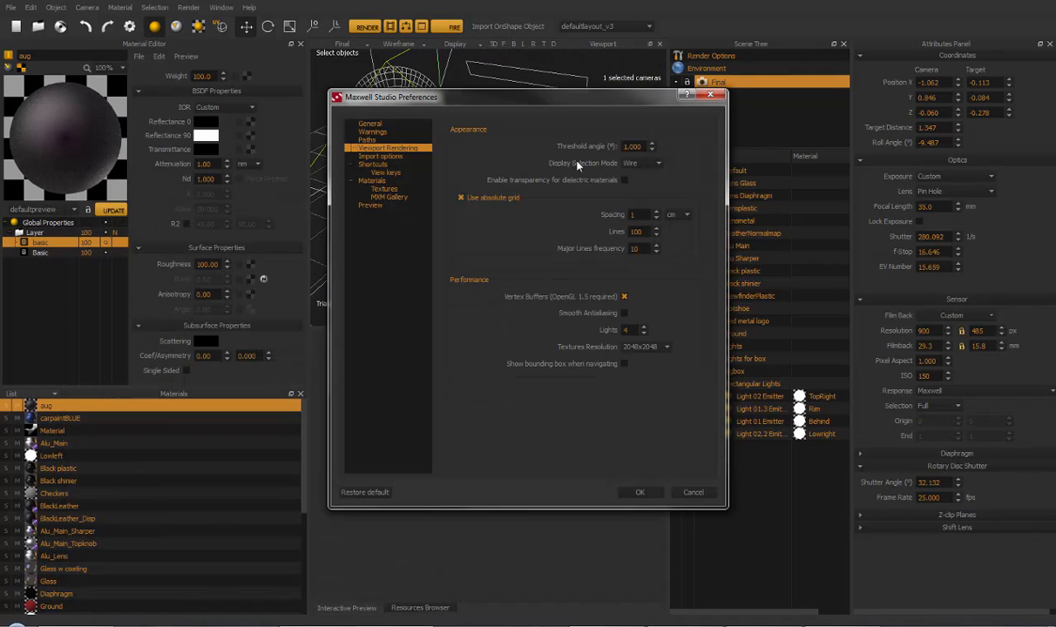
drag(537, 102, 239, 162)
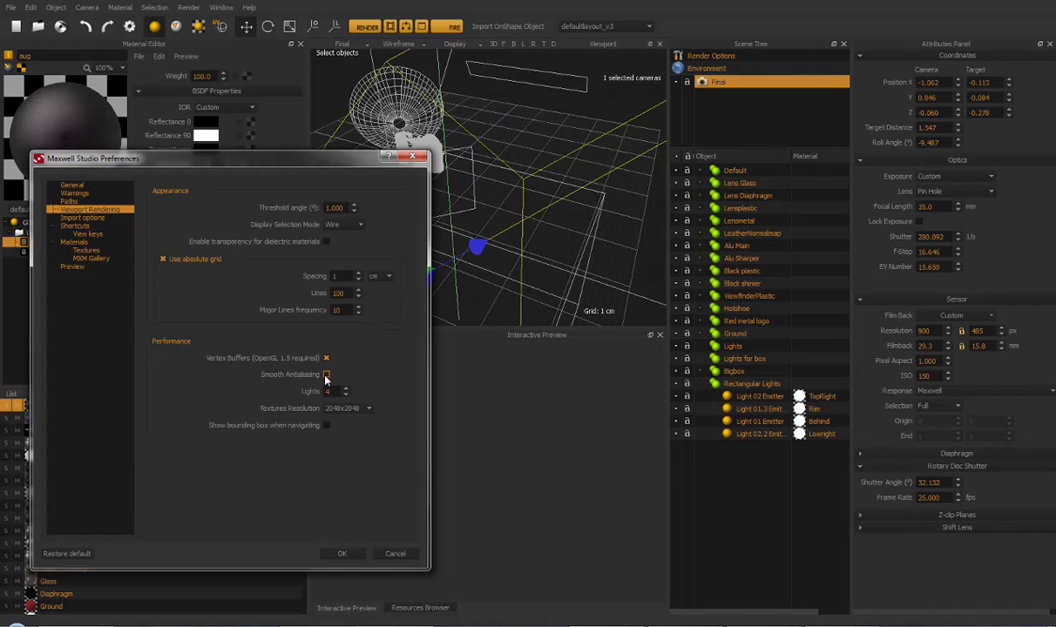
click(343, 553)
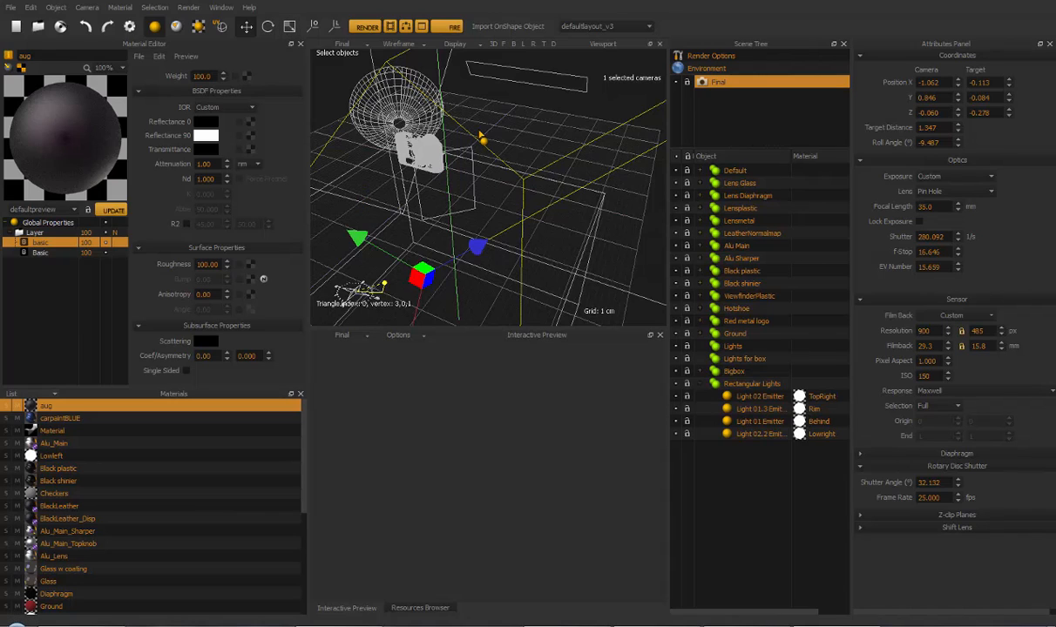
Show the Console and bring it to the front of the area shared with the Interactive Preview
click(217, 9)
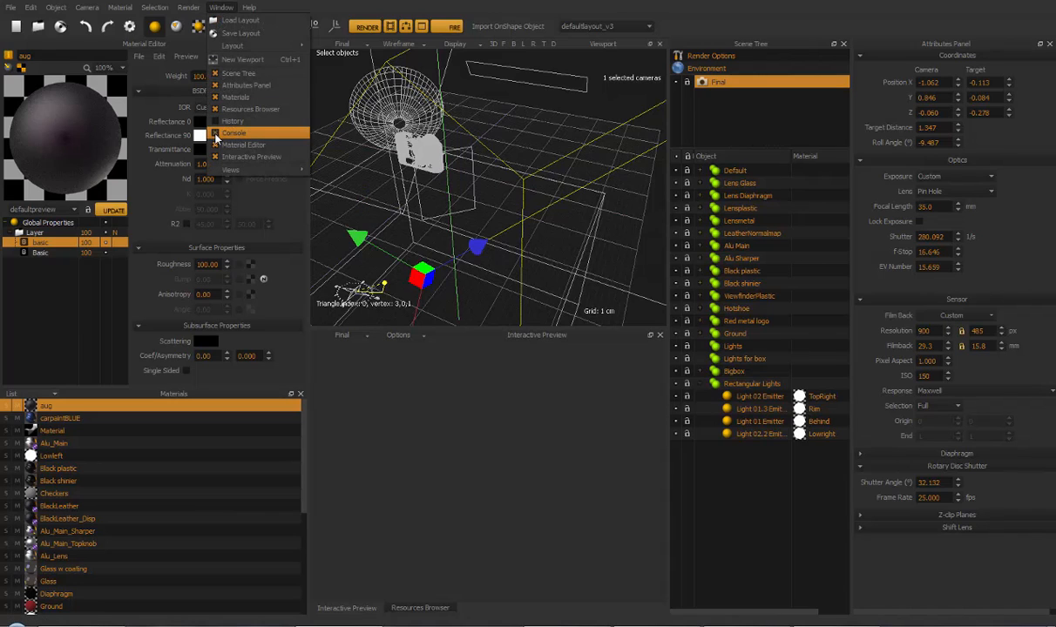
click(217, 138)
click(328, 609)
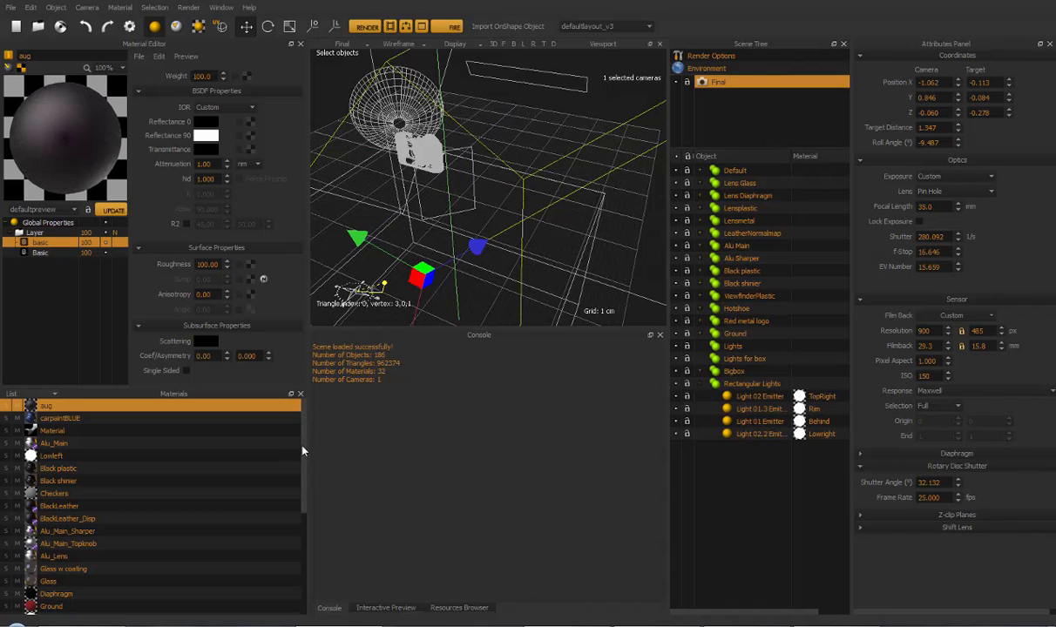
Look through the materials list and examine the scene statistics reported in the Console
mouse_move(303, 451)
mouse_down()
mouse_move(307, 543)
mouse_move(304, 457)
mouse_up()
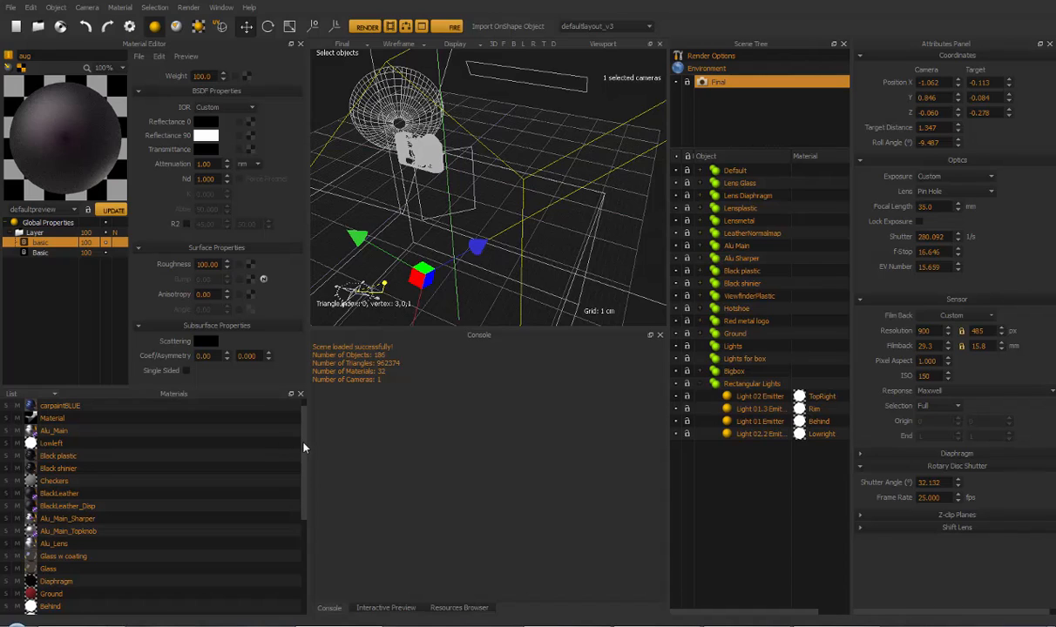
scroll(287, 419, down, 2)
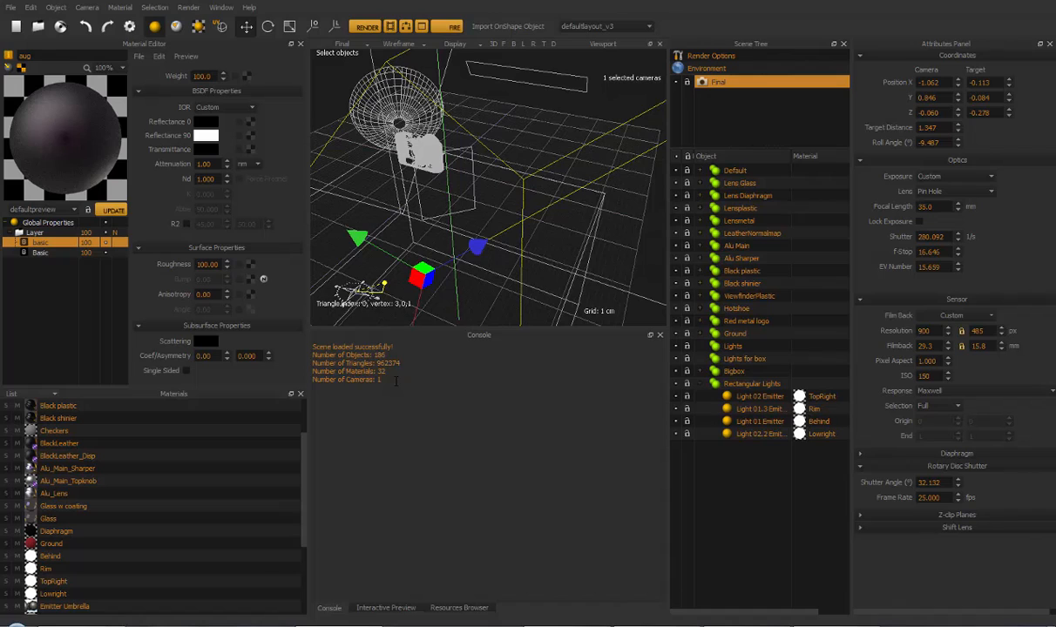
drag(396, 381, 286, 322)
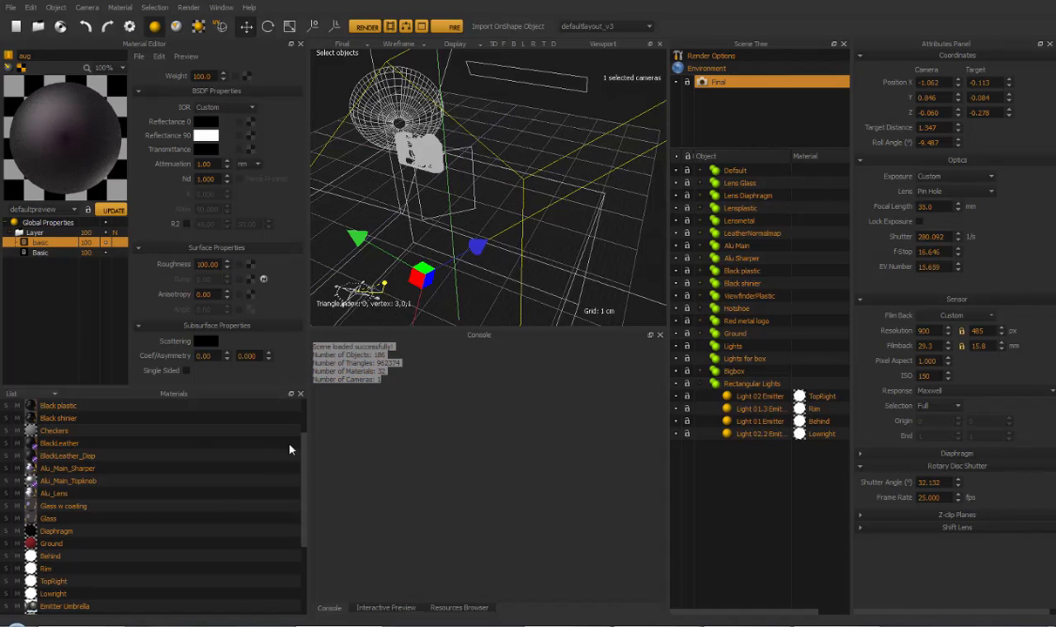
scroll(296, 440, up, 5)
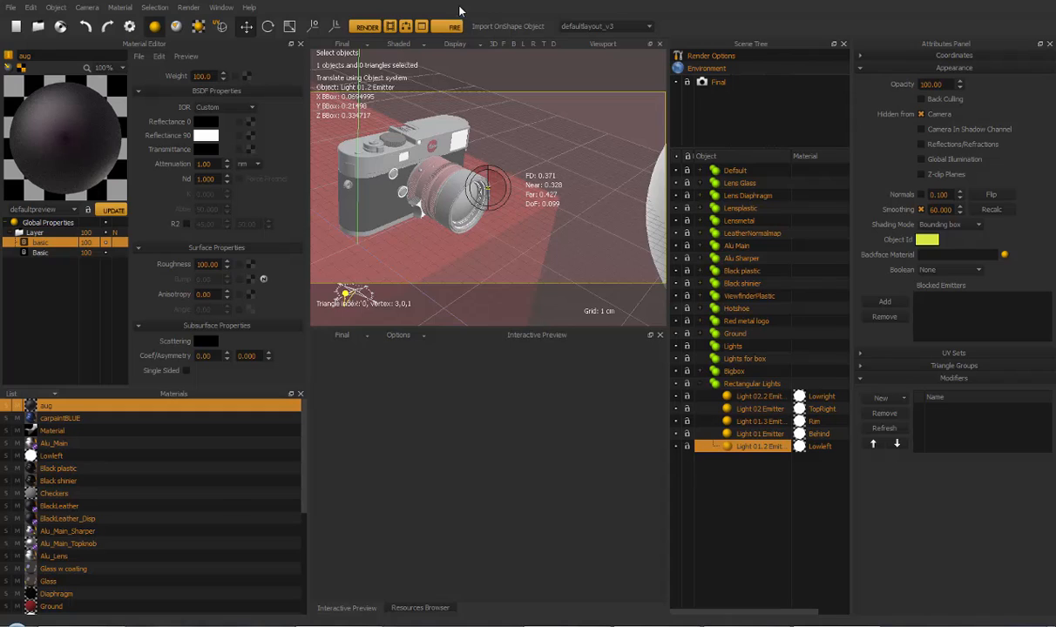
Open the Export Animation settings and look over the output, camera, object, environment and sun animation options
click(368, 28)
click(392, 27)
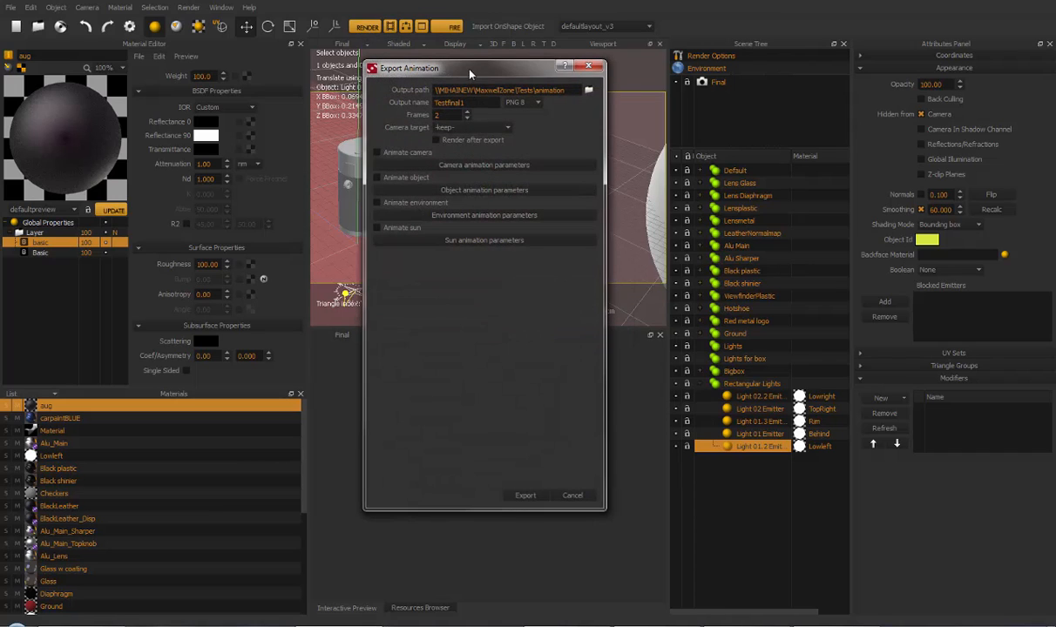
drag(469, 73, 507, 77)
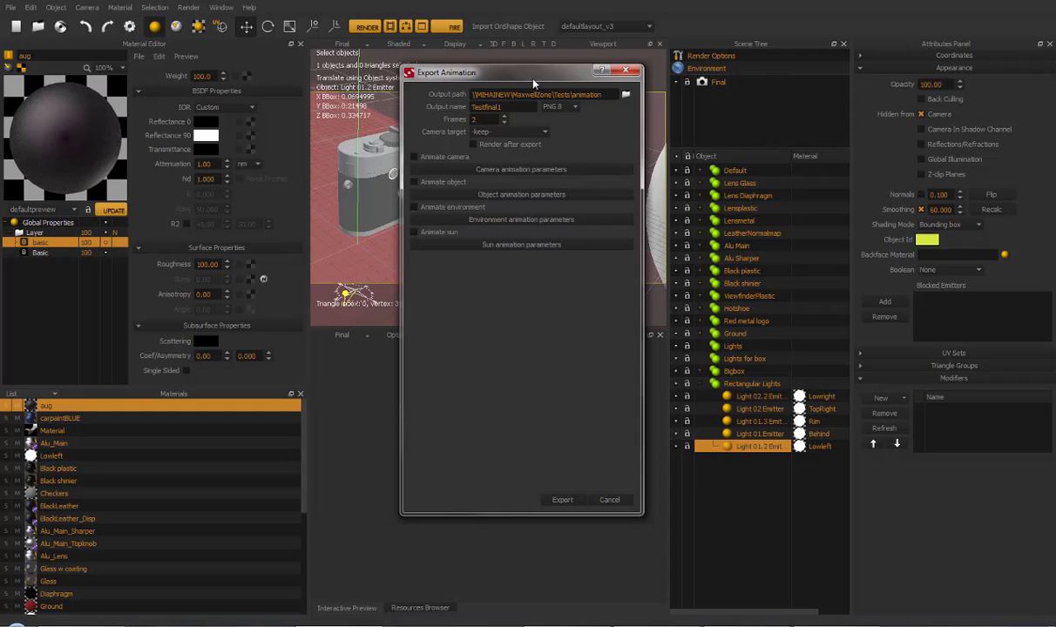
drag(533, 82, 516, 84)
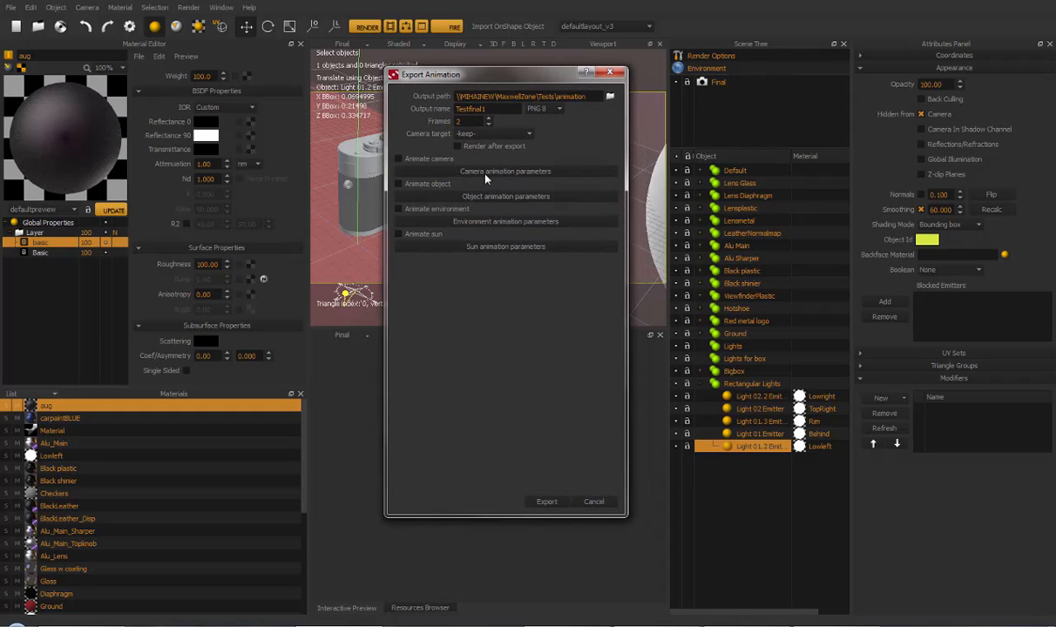
Enable camera animation to review its rotation, direction, easing and motion blur parameters, and disable it again
drag(501, 78, 490, 100)
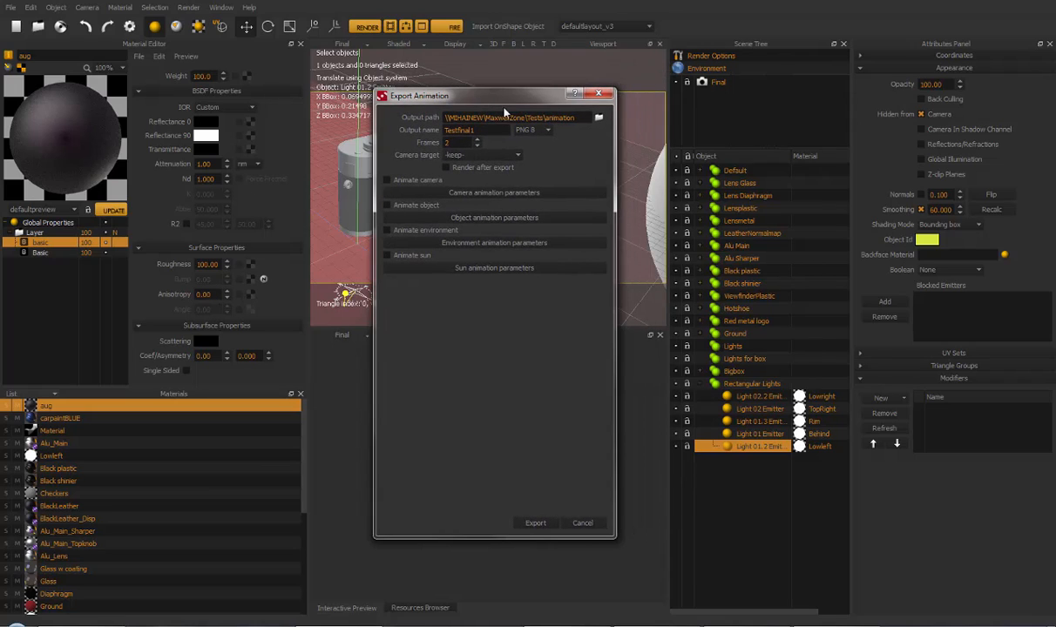
drag(490, 107, 472, 97)
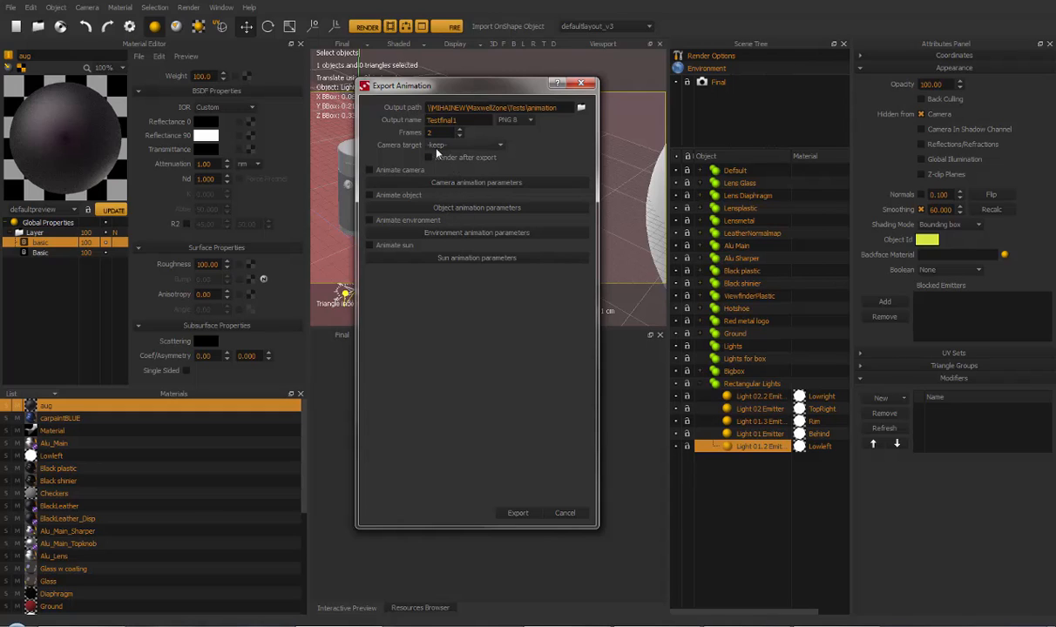
click(370, 171)
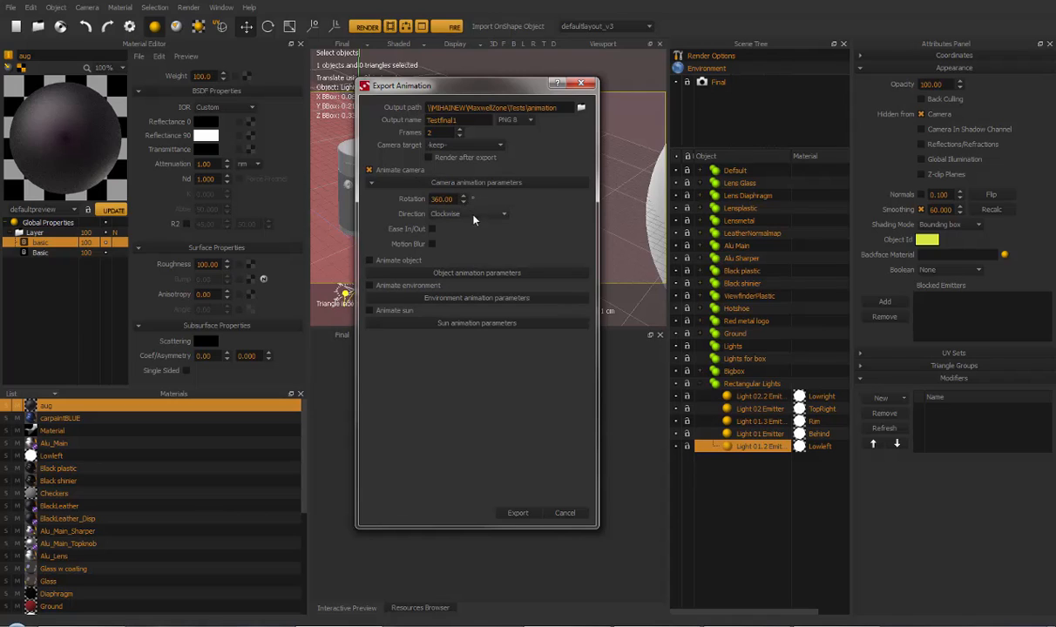
click(369, 171)
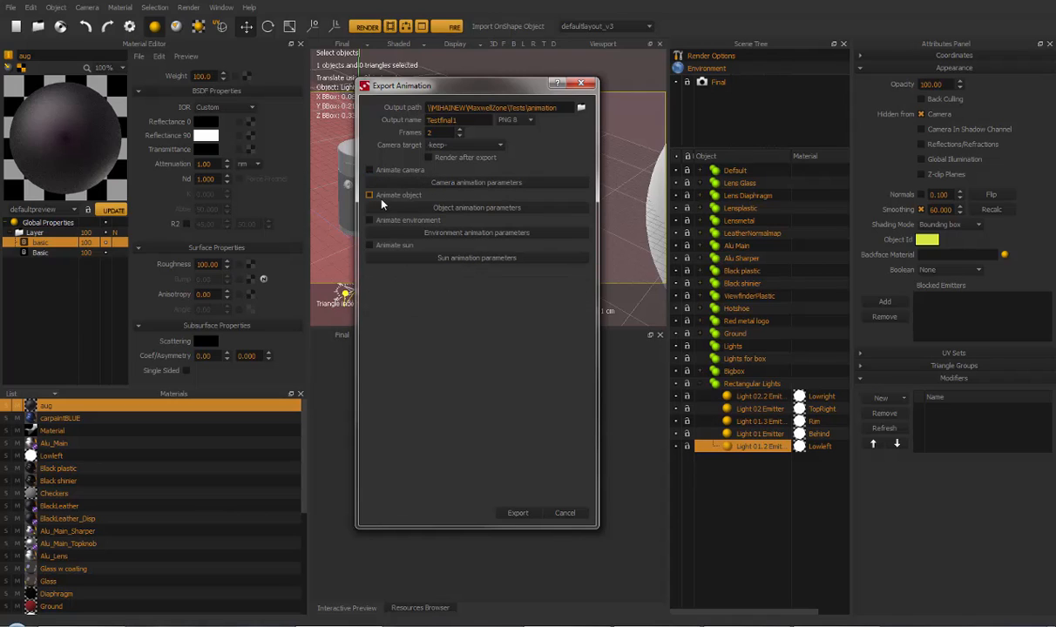
Enable object animation, review the list of objects that can be animated, and set the rotation axis to X-axis
click(370, 195)
click(490, 226)
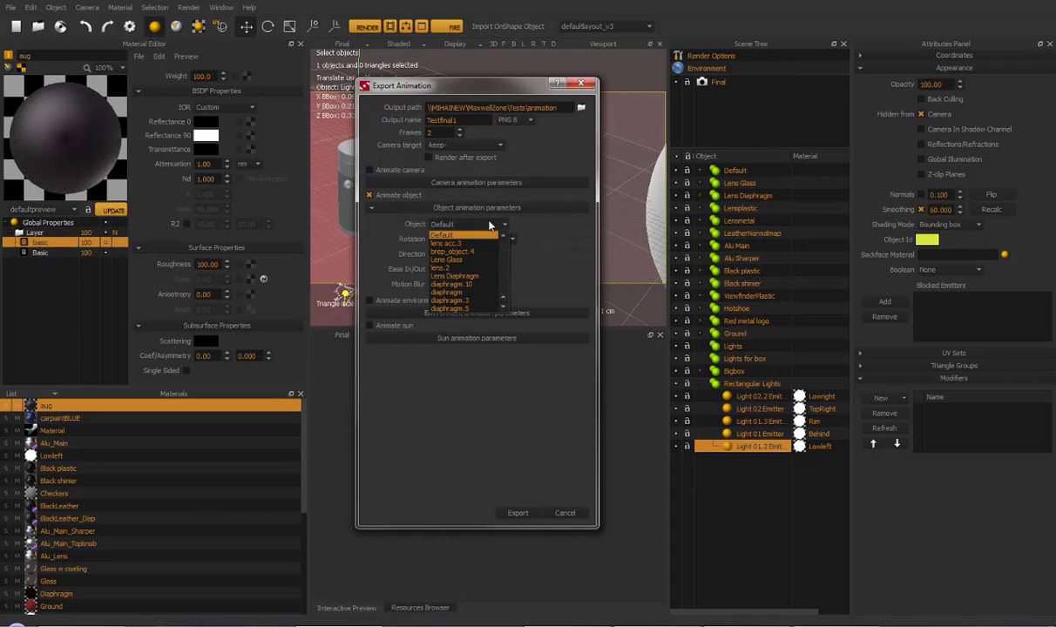
click(501, 241)
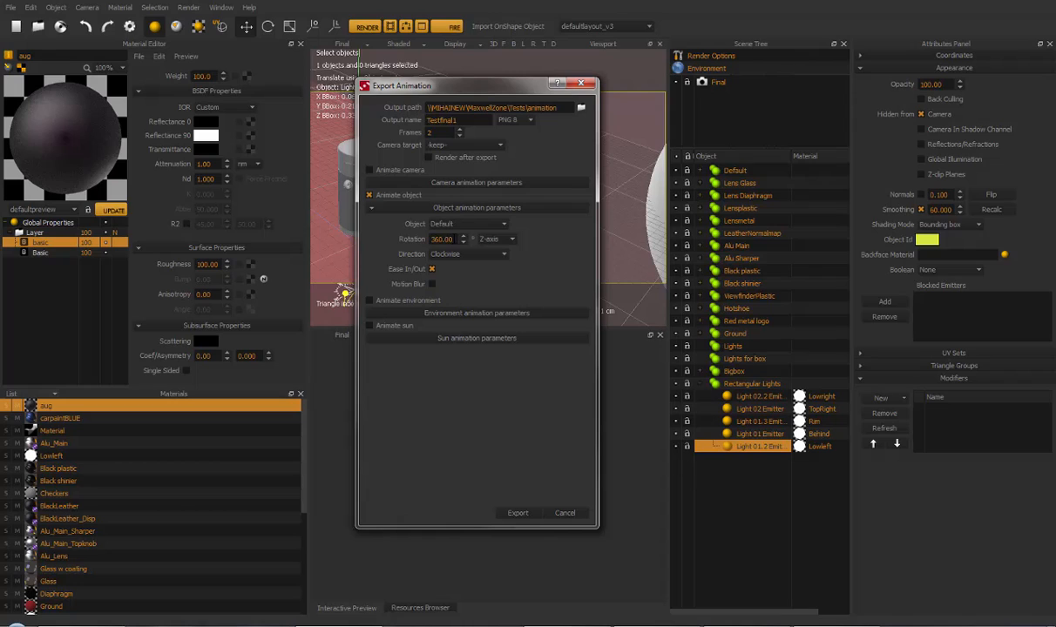
double_click(452, 239)
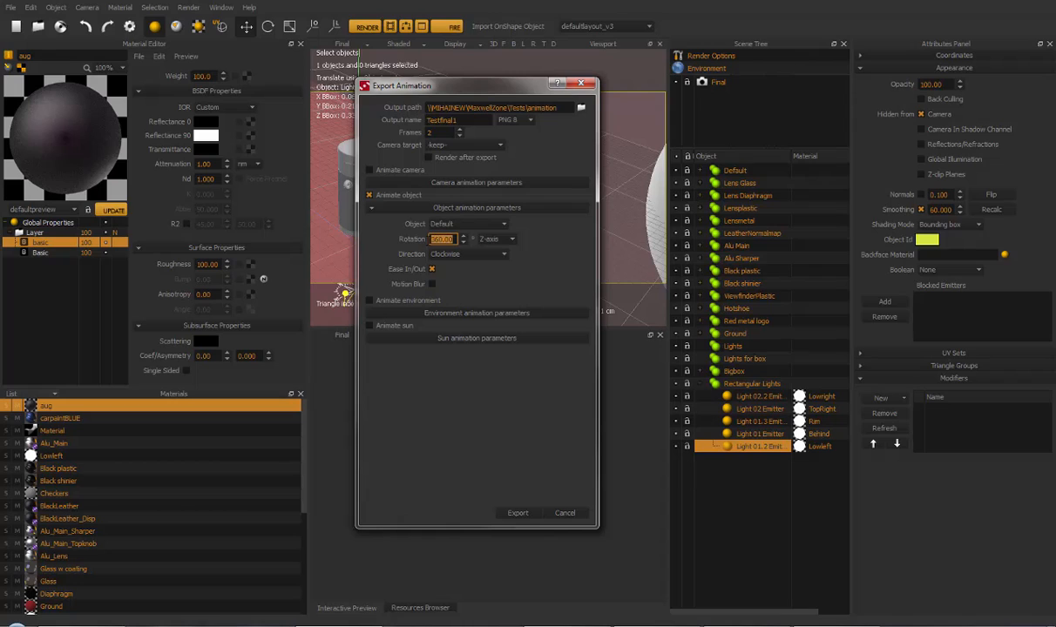
click(493, 239)
click(493, 238)
click(484, 247)
drag(452, 88, 469, 108)
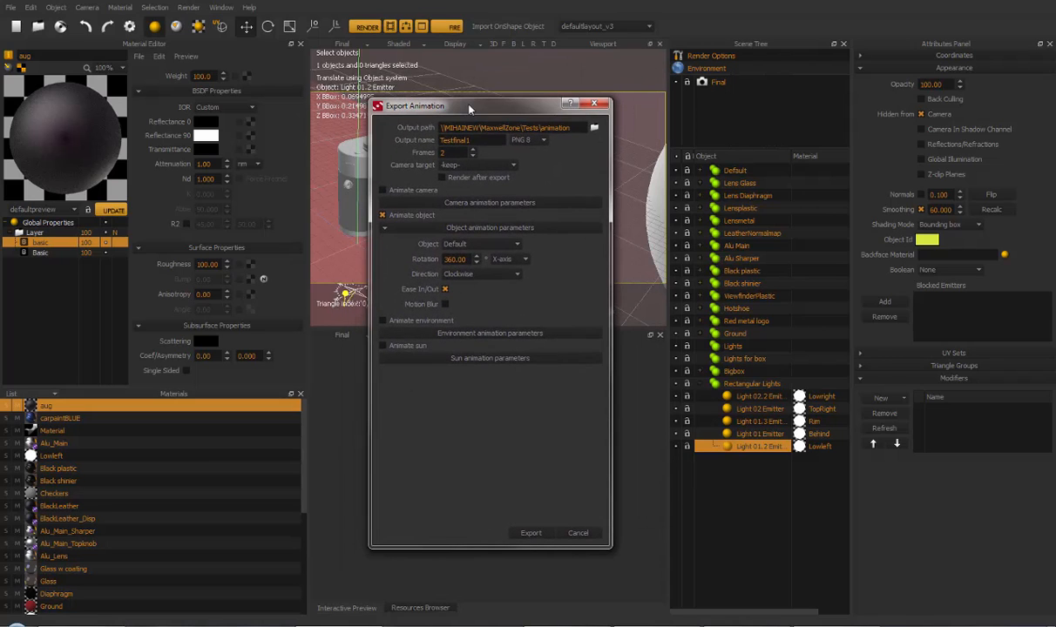
Turn on motion blur for the object animation and check the matching option in the camera animation parameters
click(446, 305)
click(382, 190)
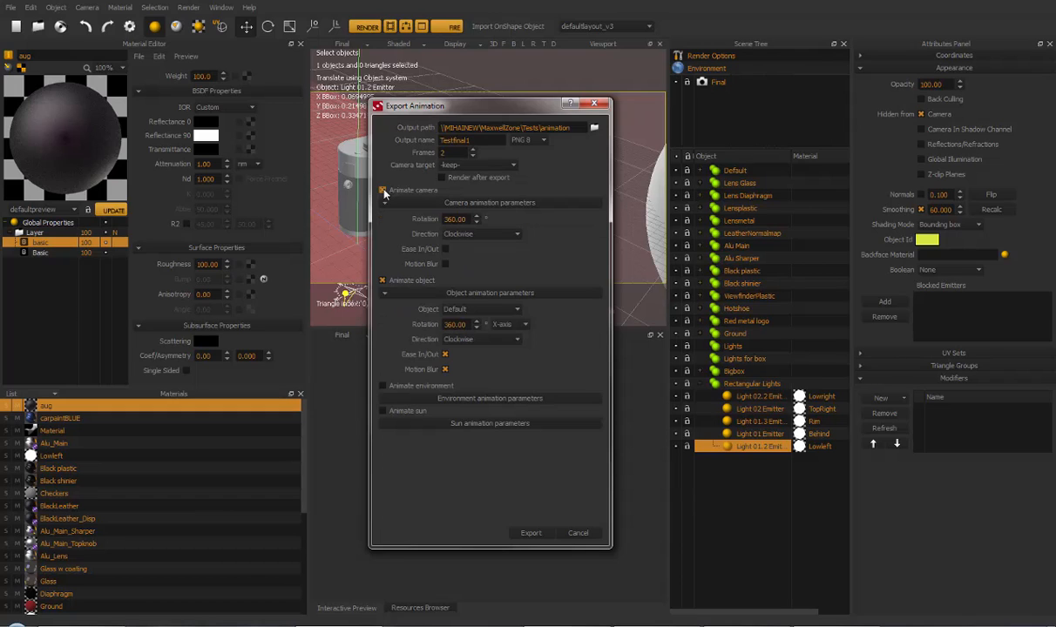
click(446, 264)
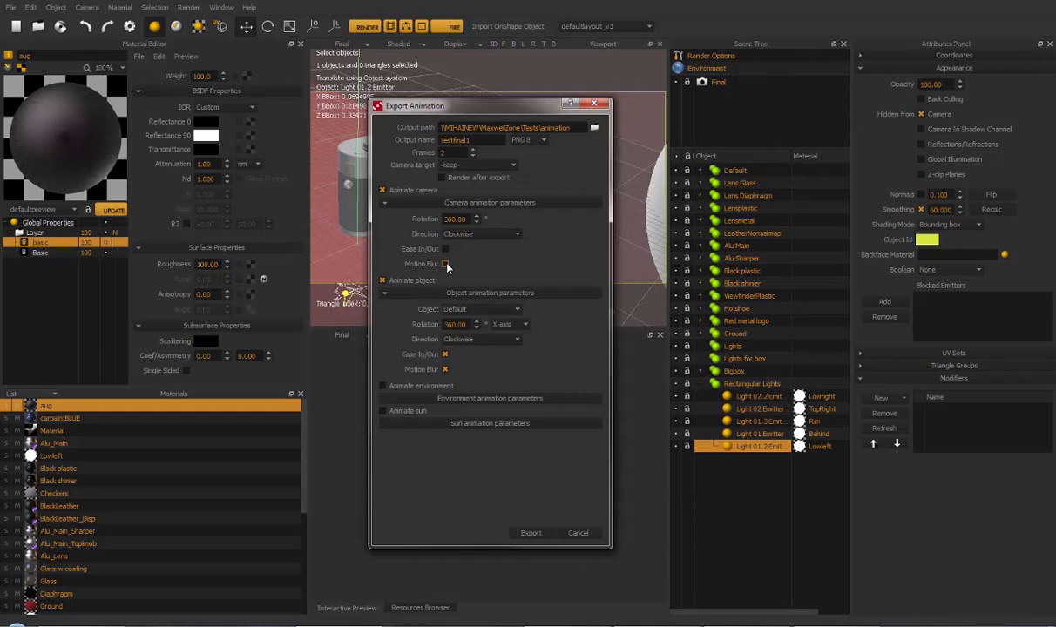
click(382, 190)
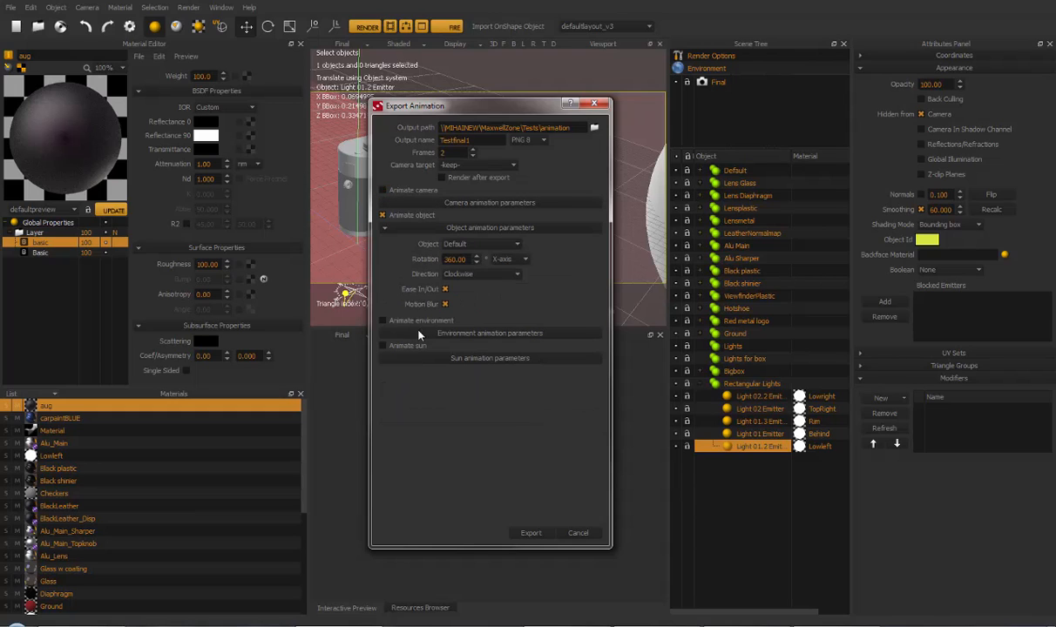
Review the environment and sun animation parameters, and close the animation export settings without exporting
click(385, 322)
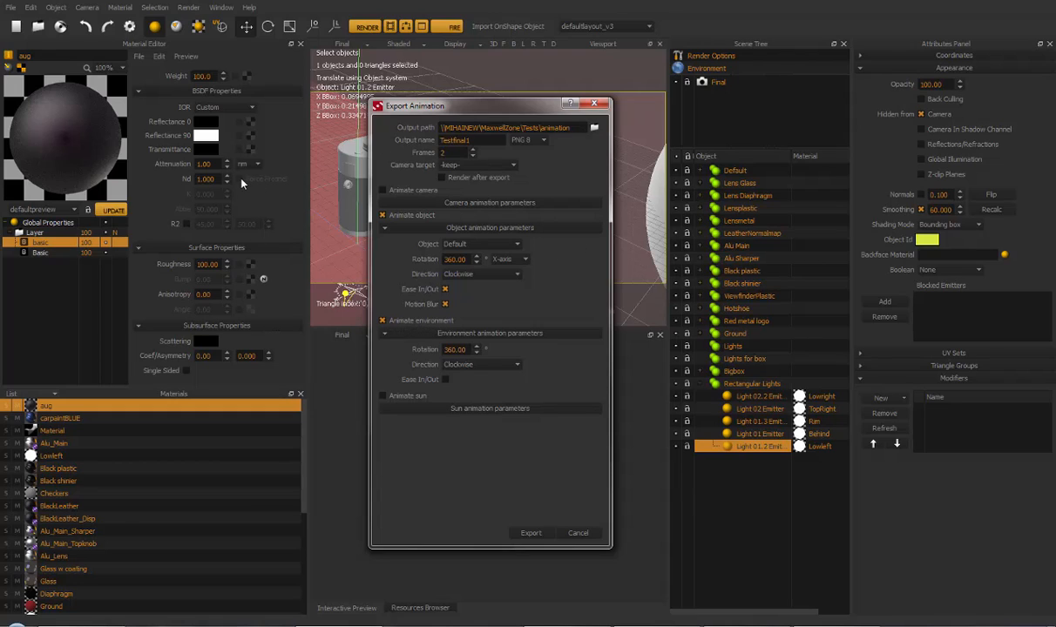
click(458, 365)
click(453, 365)
click(382, 396)
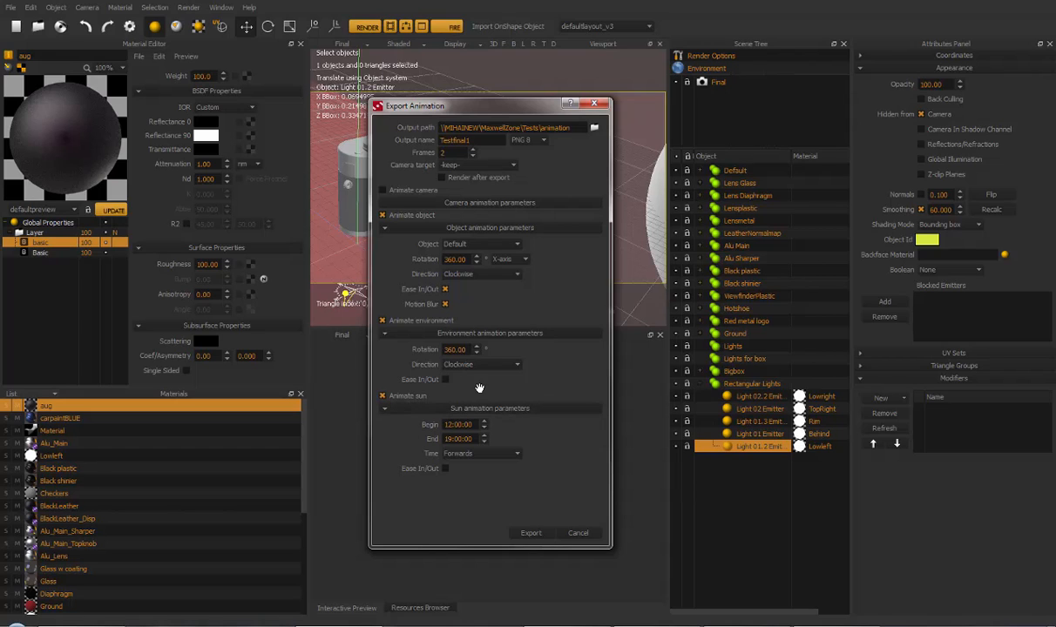
click(382, 322)
click(578, 532)
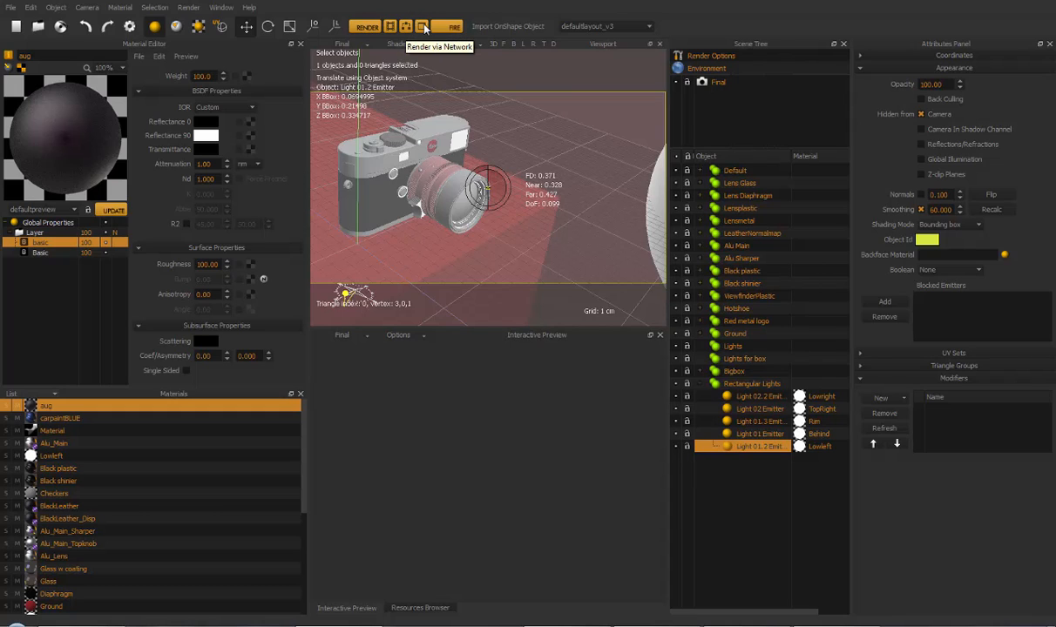
Try the Fire render inside the viewport, and run it in the Interactive Preview
click(422, 27)
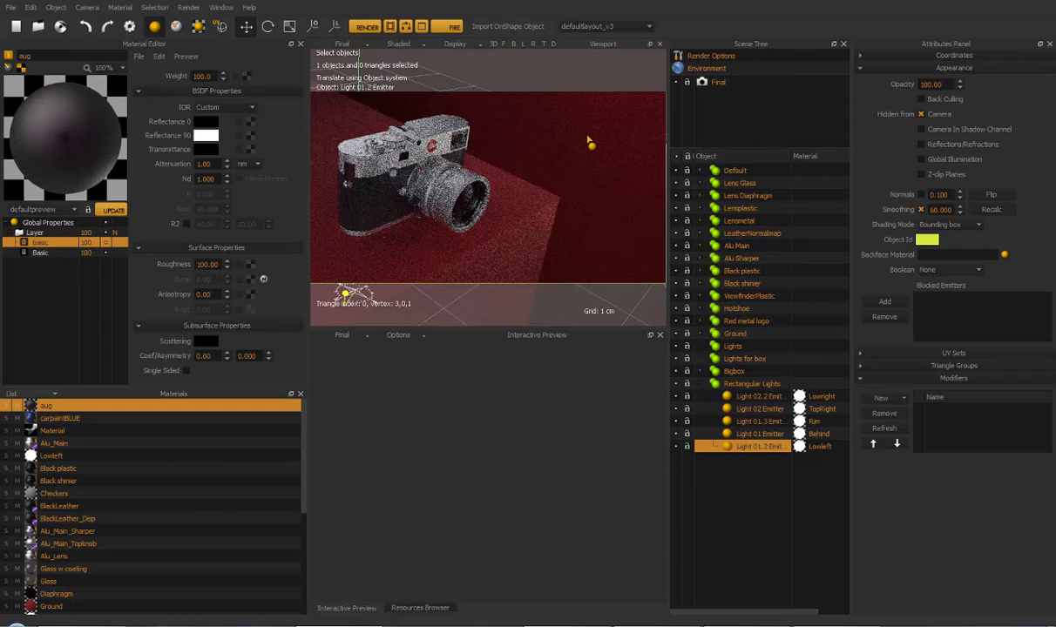
click(588, 139)
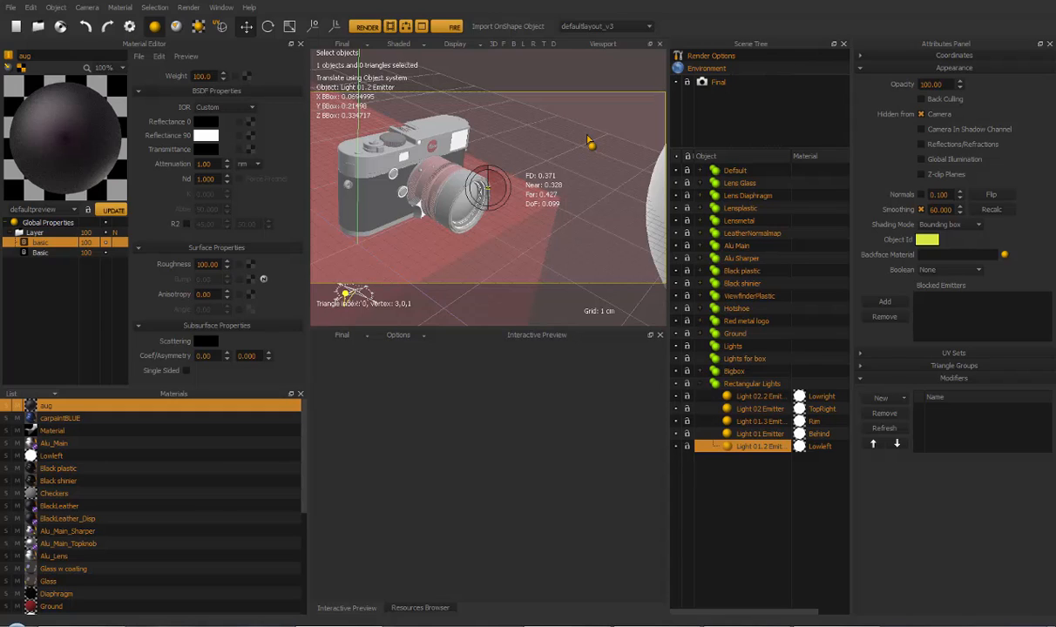
click(449, 26)
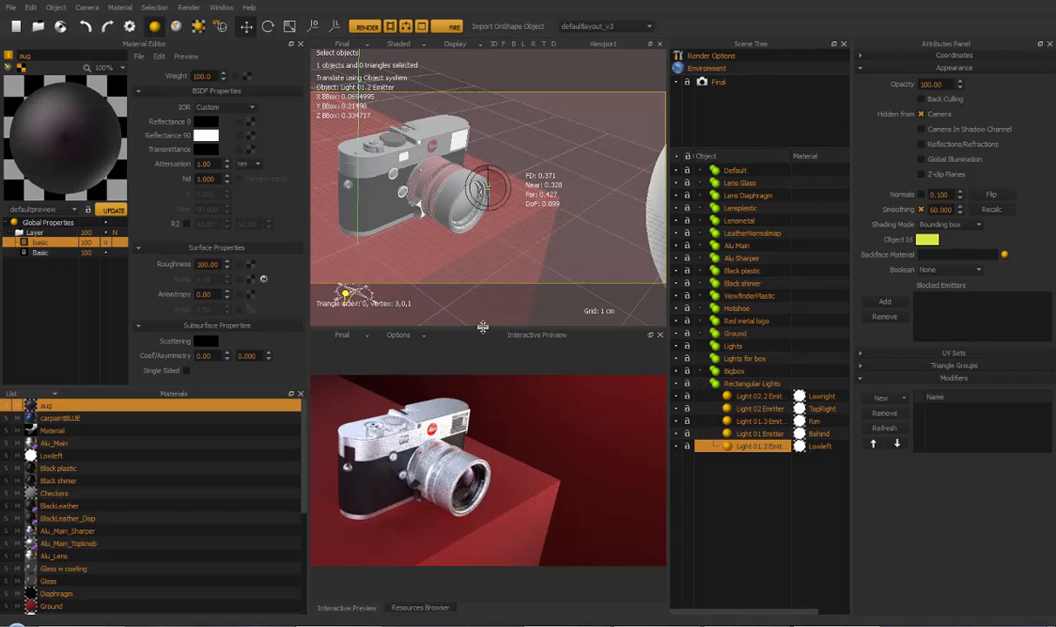
mouse_move(483, 326)
mouse_down()
mouse_move(483, 302)
mouse_move(483, 328)
mouse_up()
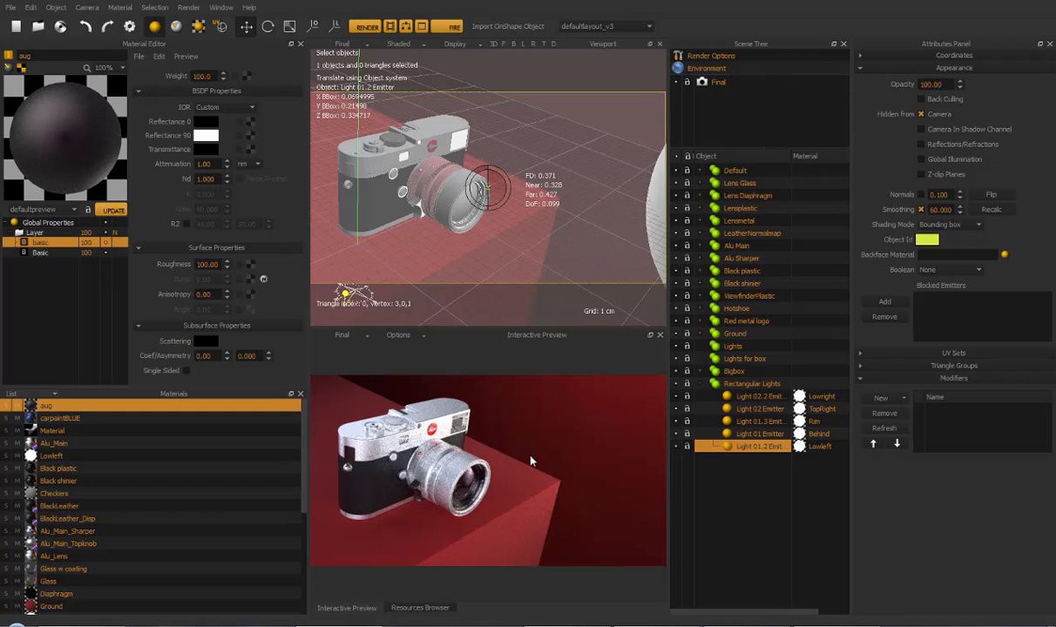